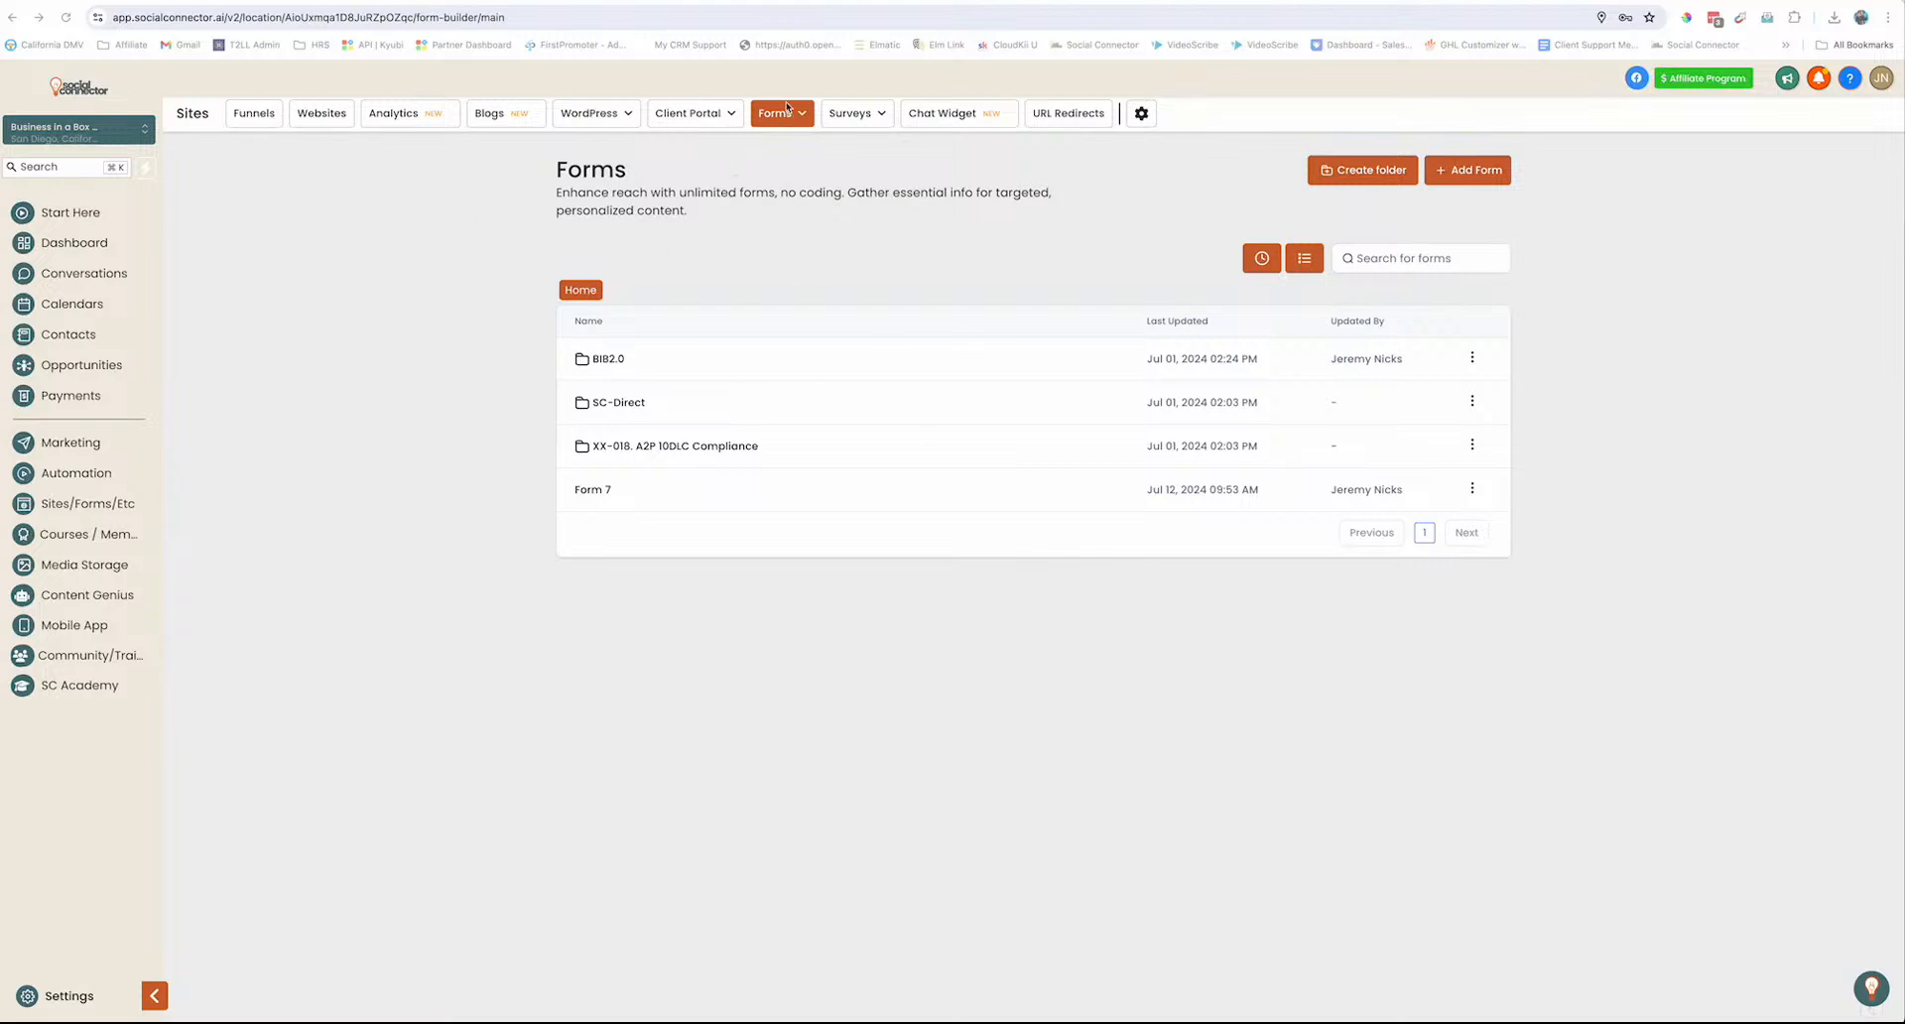
# Leave the Forms list and open Business Profile Settings from the sidebar
pyautogui.click(77, 988)
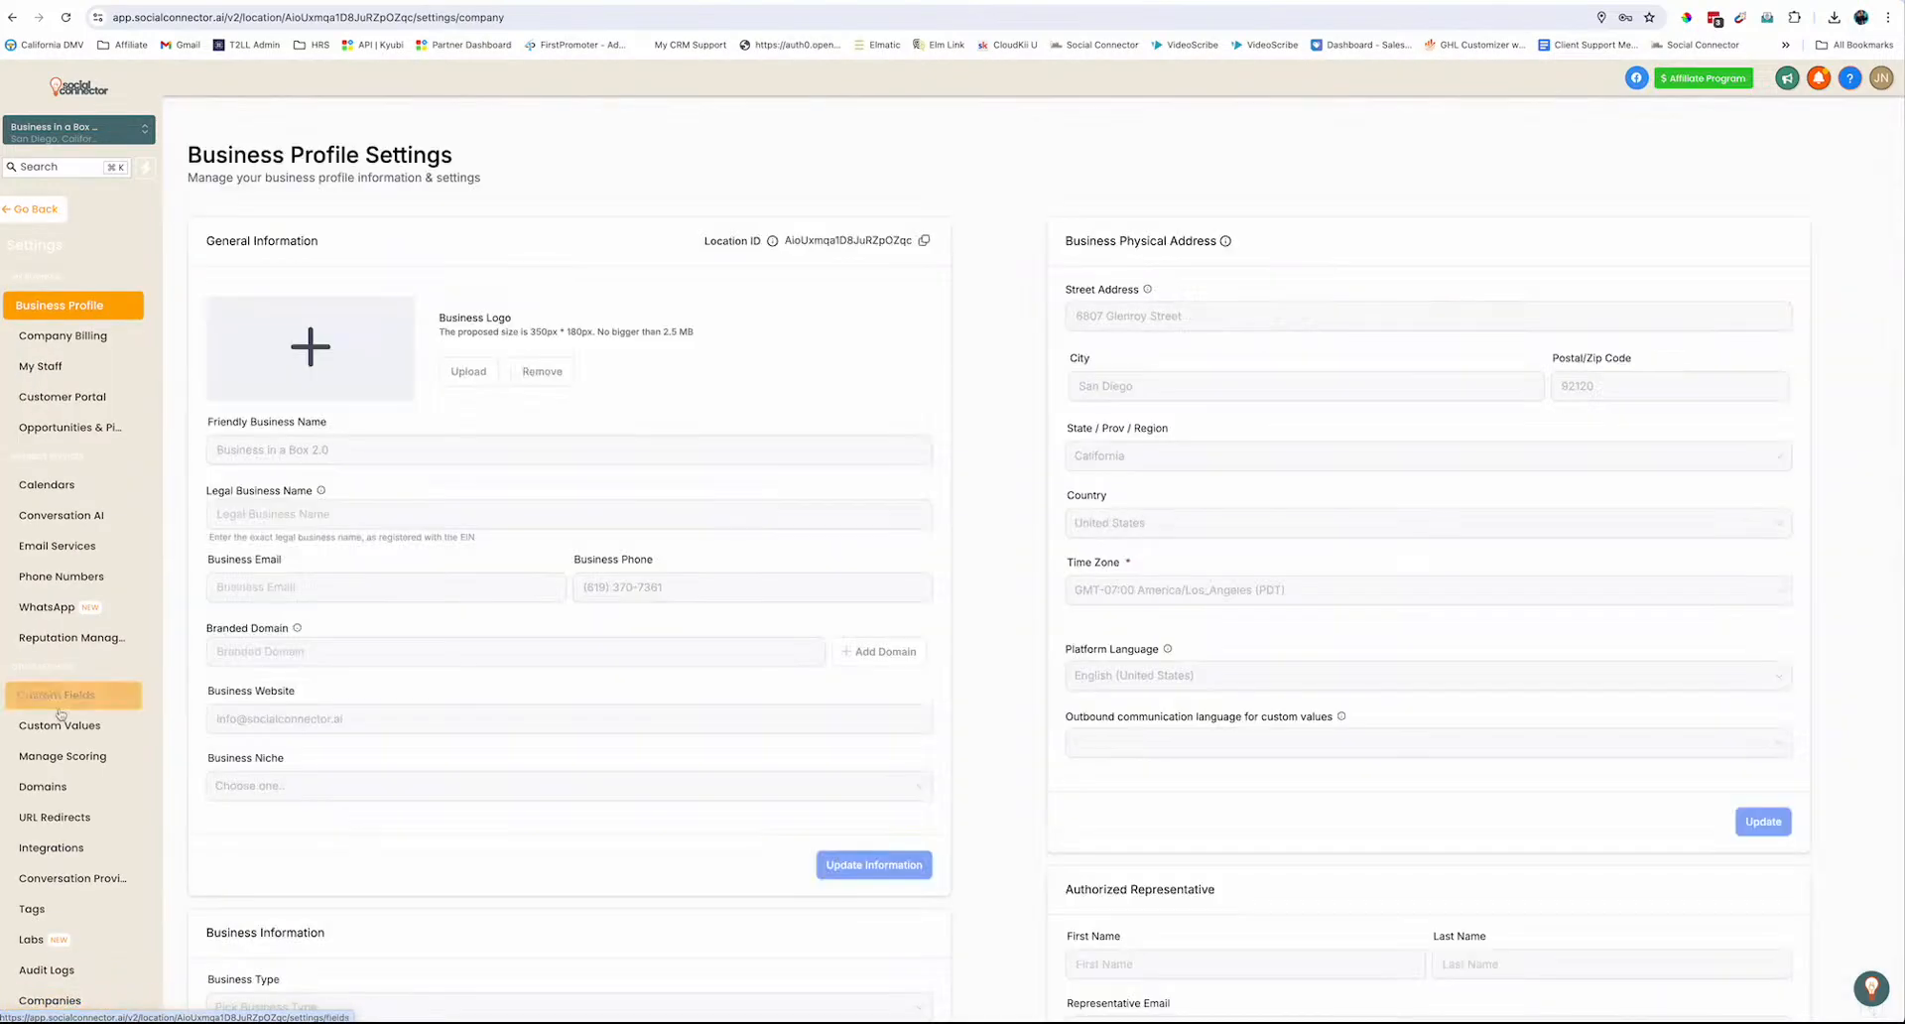
# Delete the Training Automations custom field from the General Info folder
pyautogui.click(60, 704)
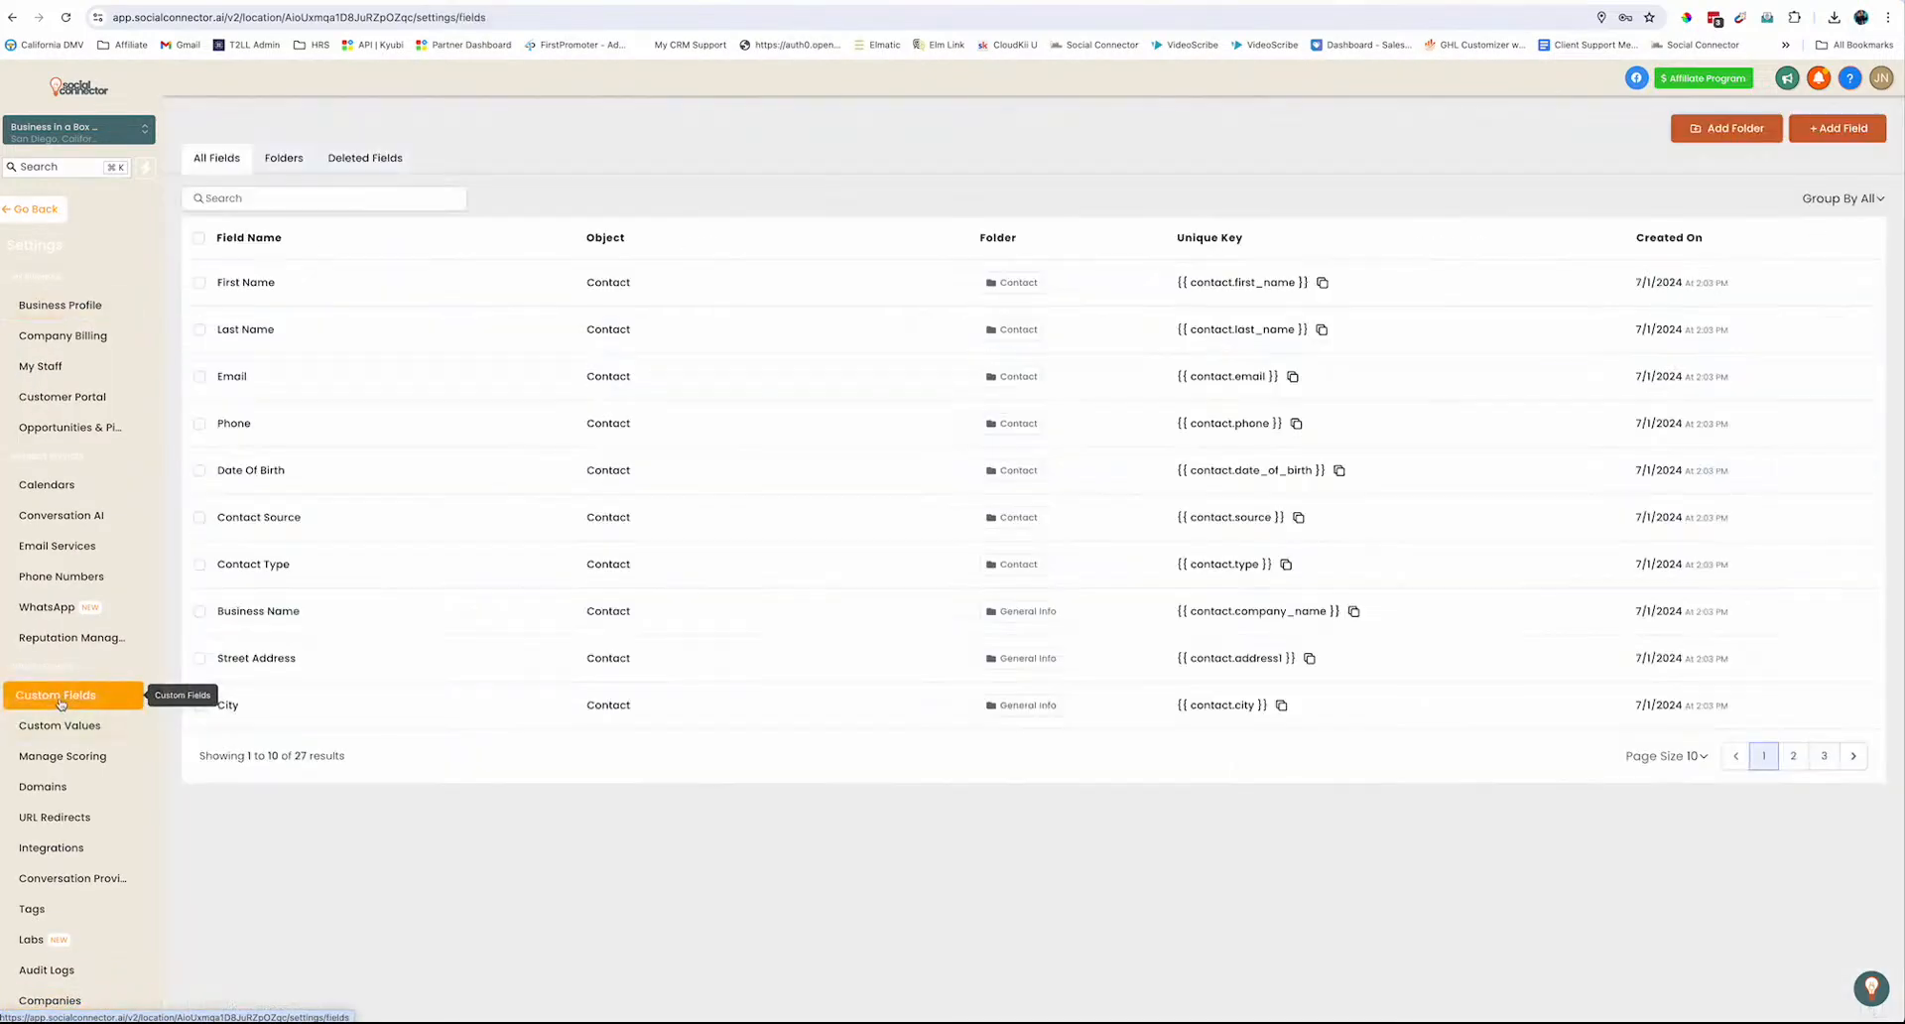
pyautogui.click(282, 166)
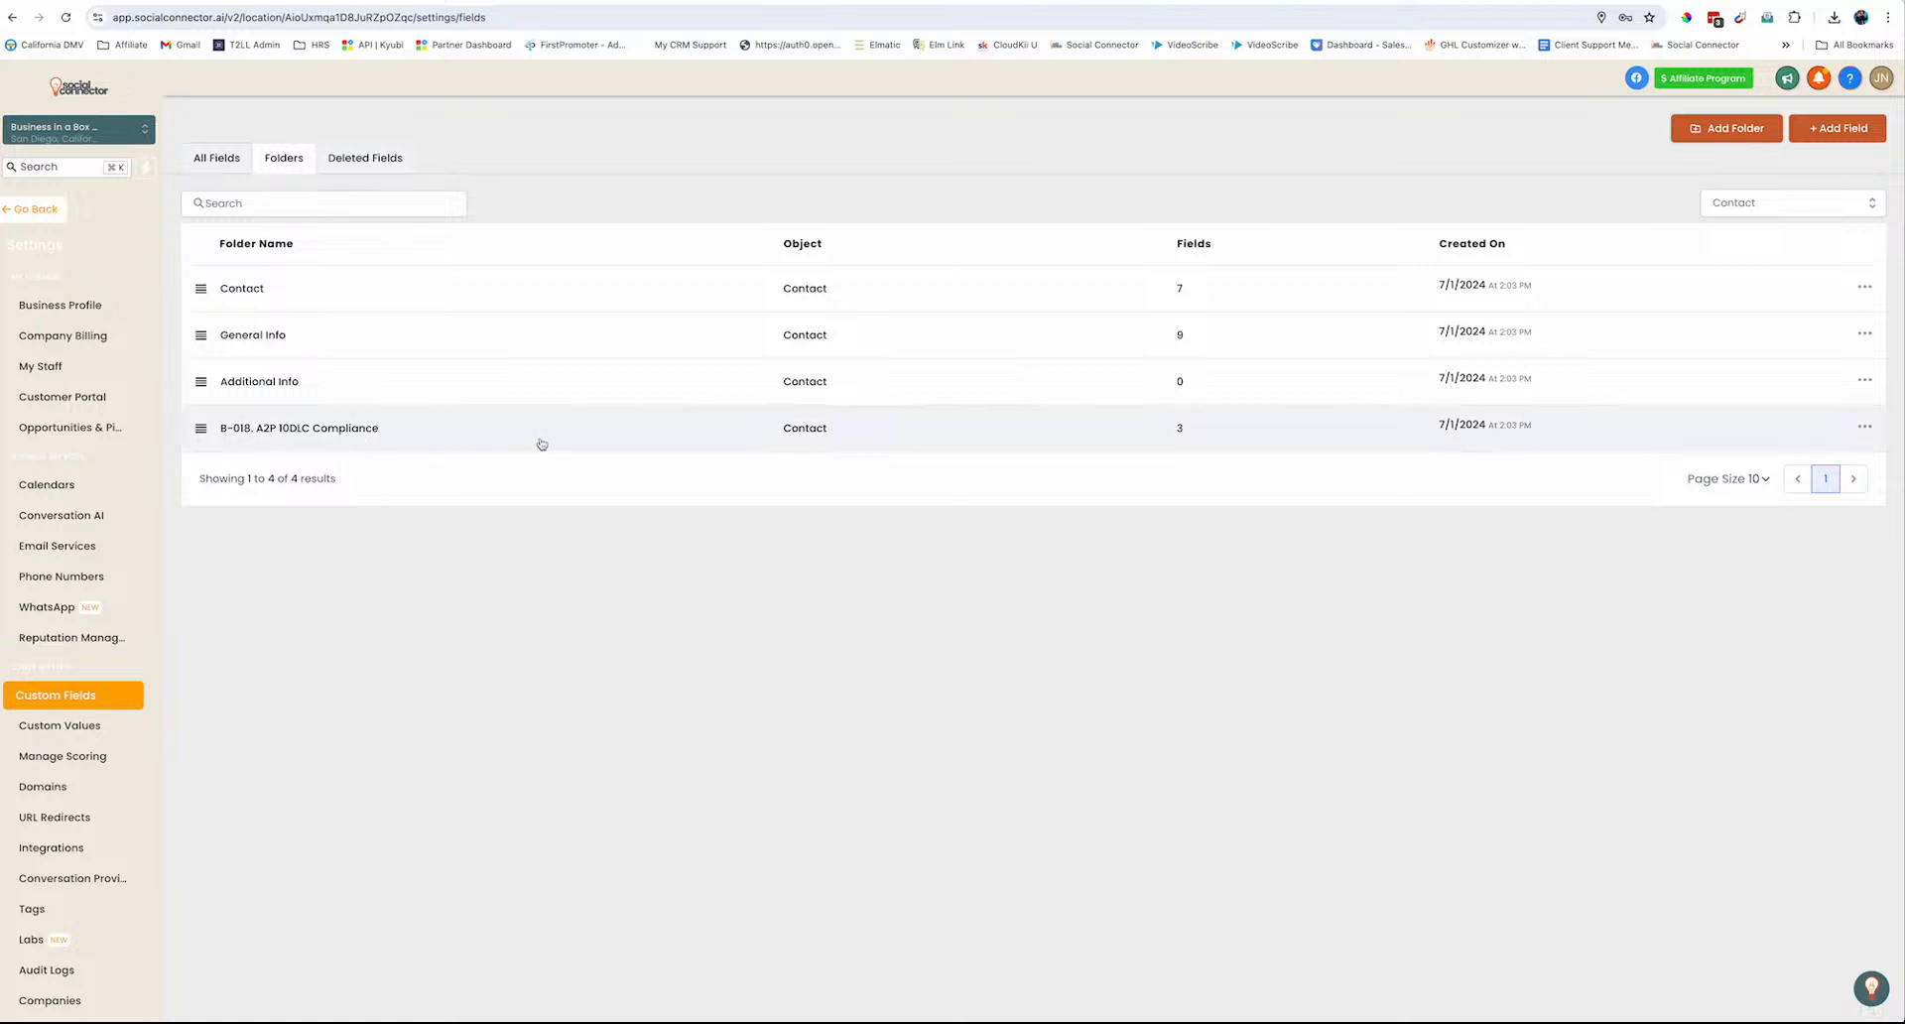
pyautogui.click(259, 337)
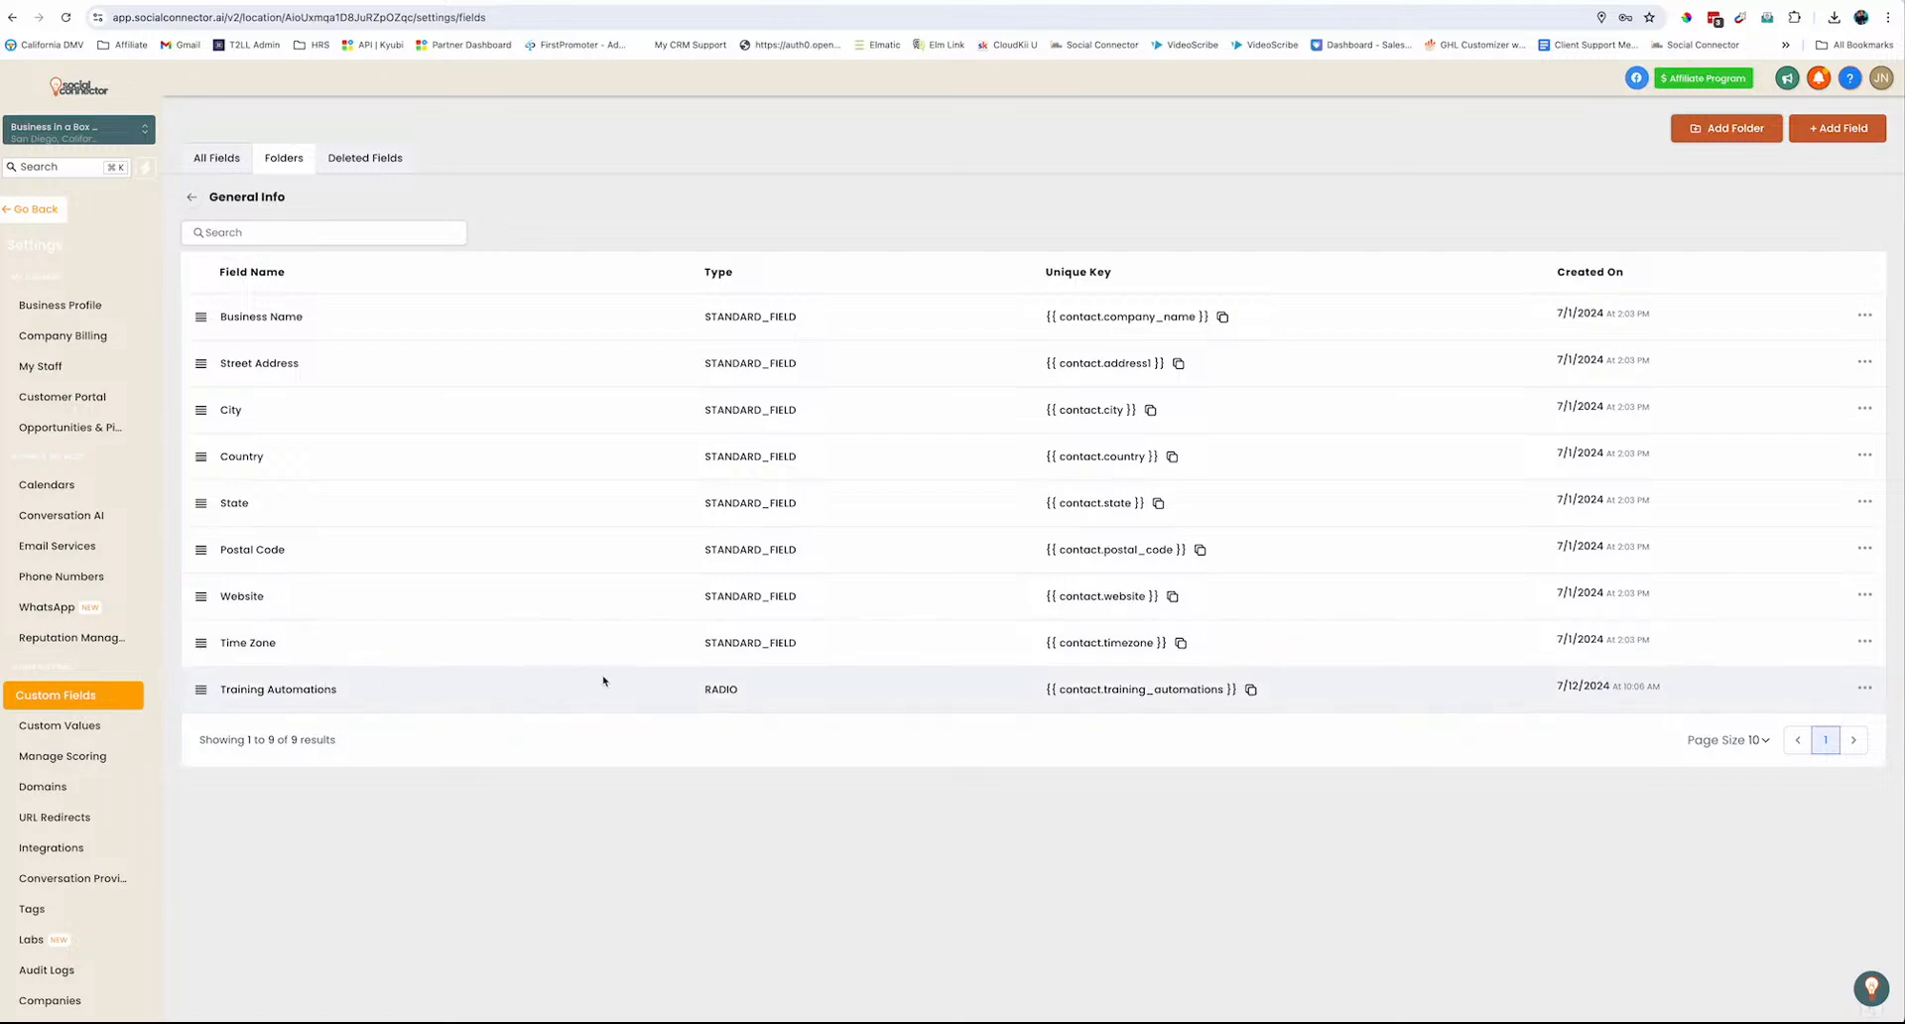
pyautogui.click(1864, 688)
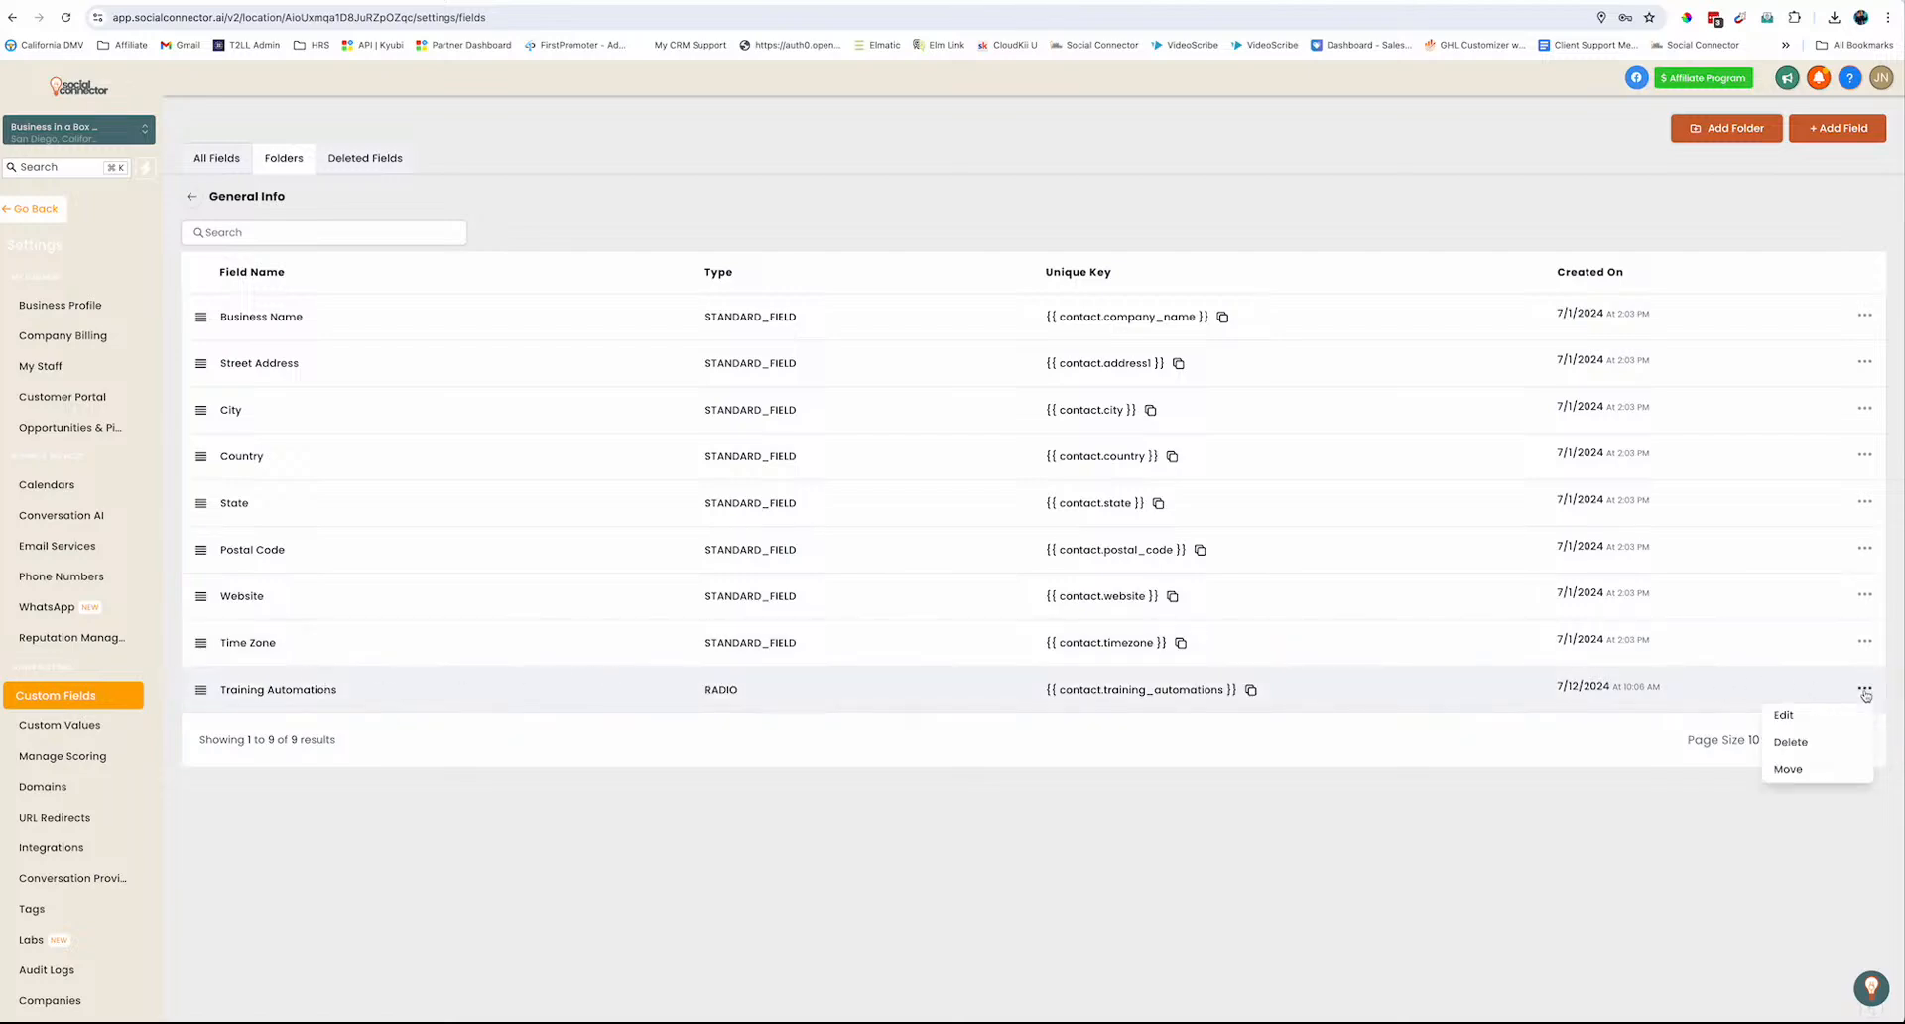
pyautogui.click(1811, 748)
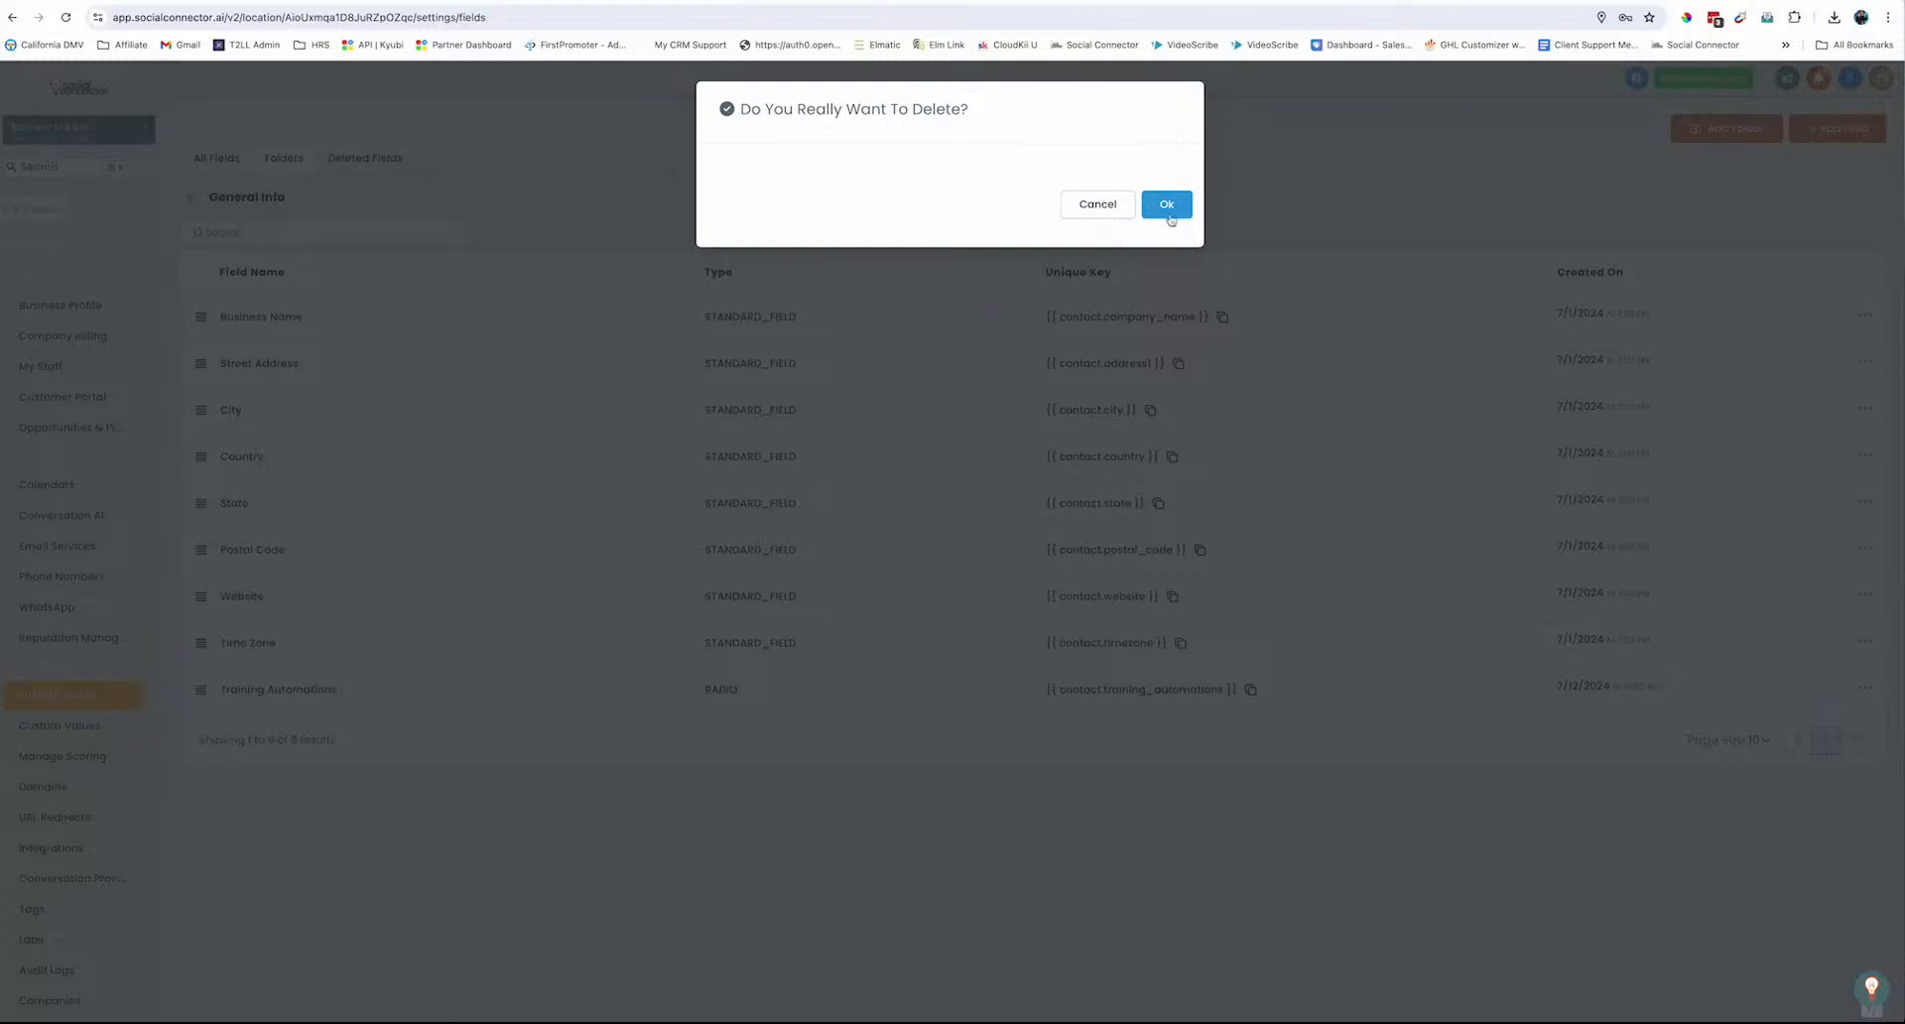
pyautogui.click(1165, 199)
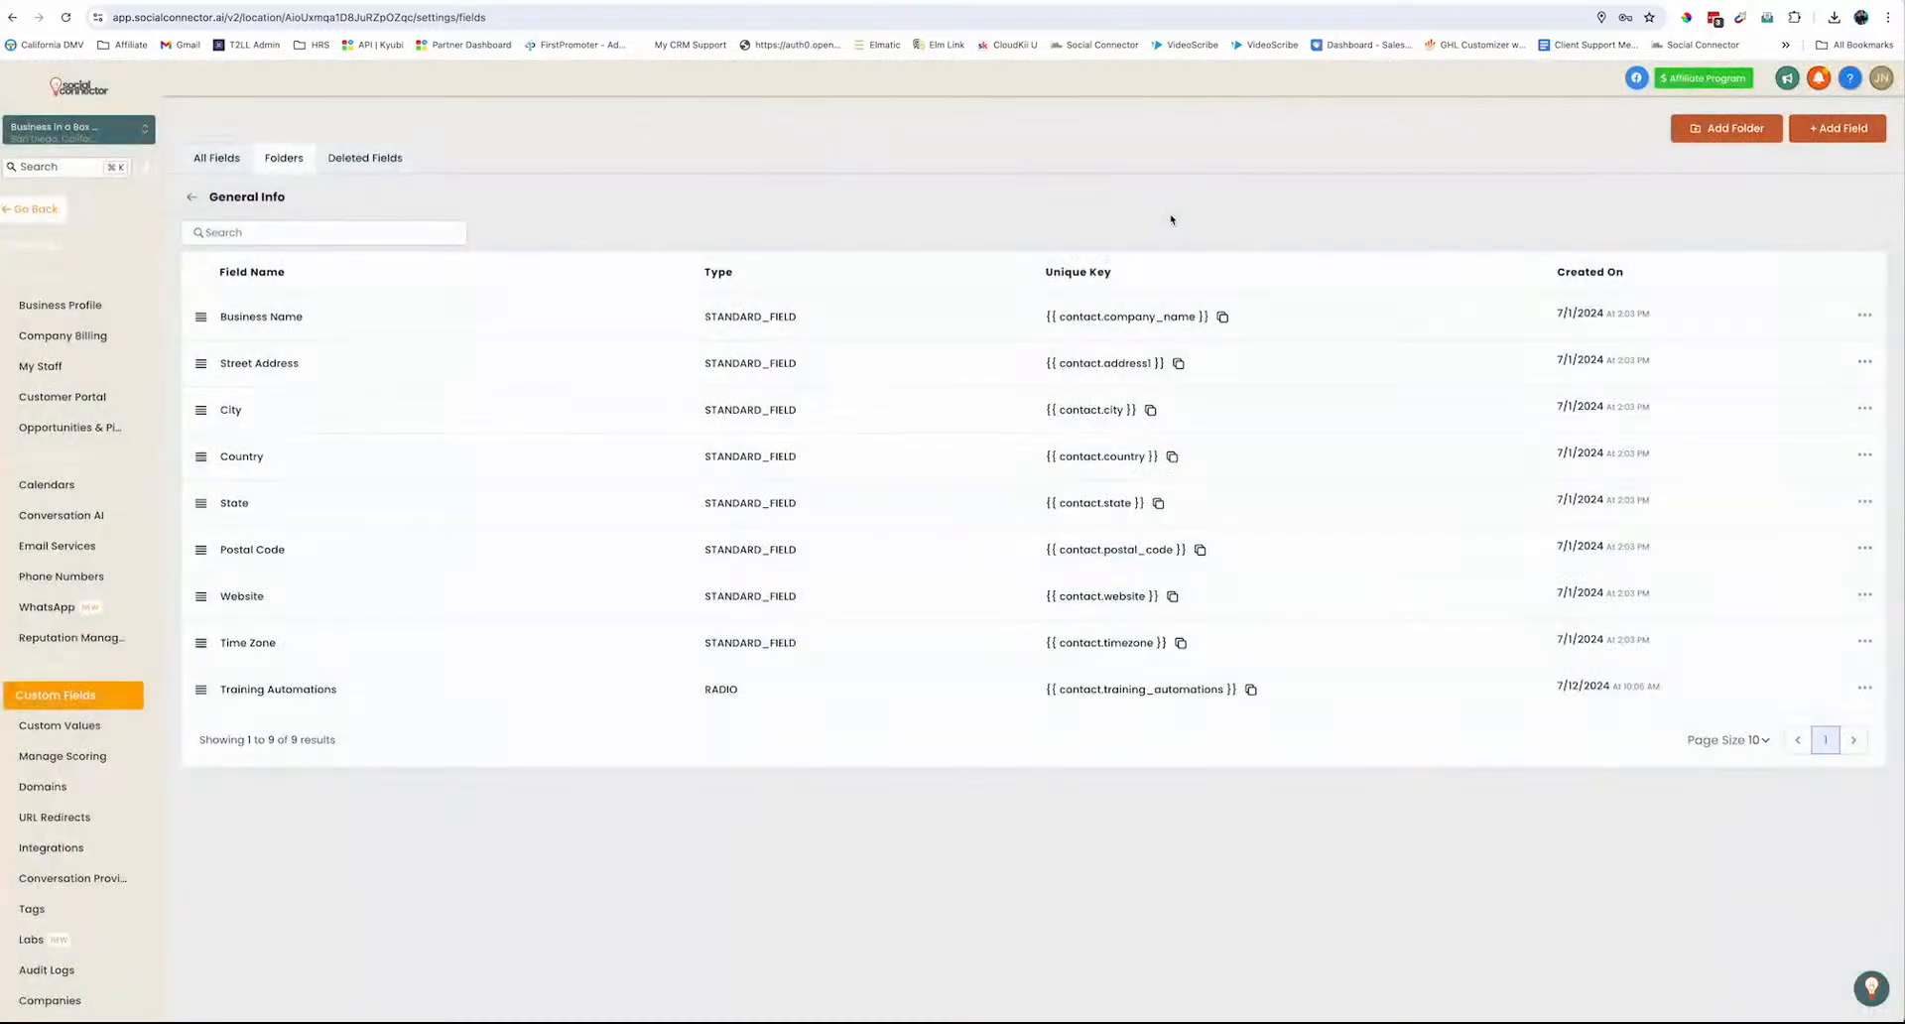
pyautogui.click(193, 197)
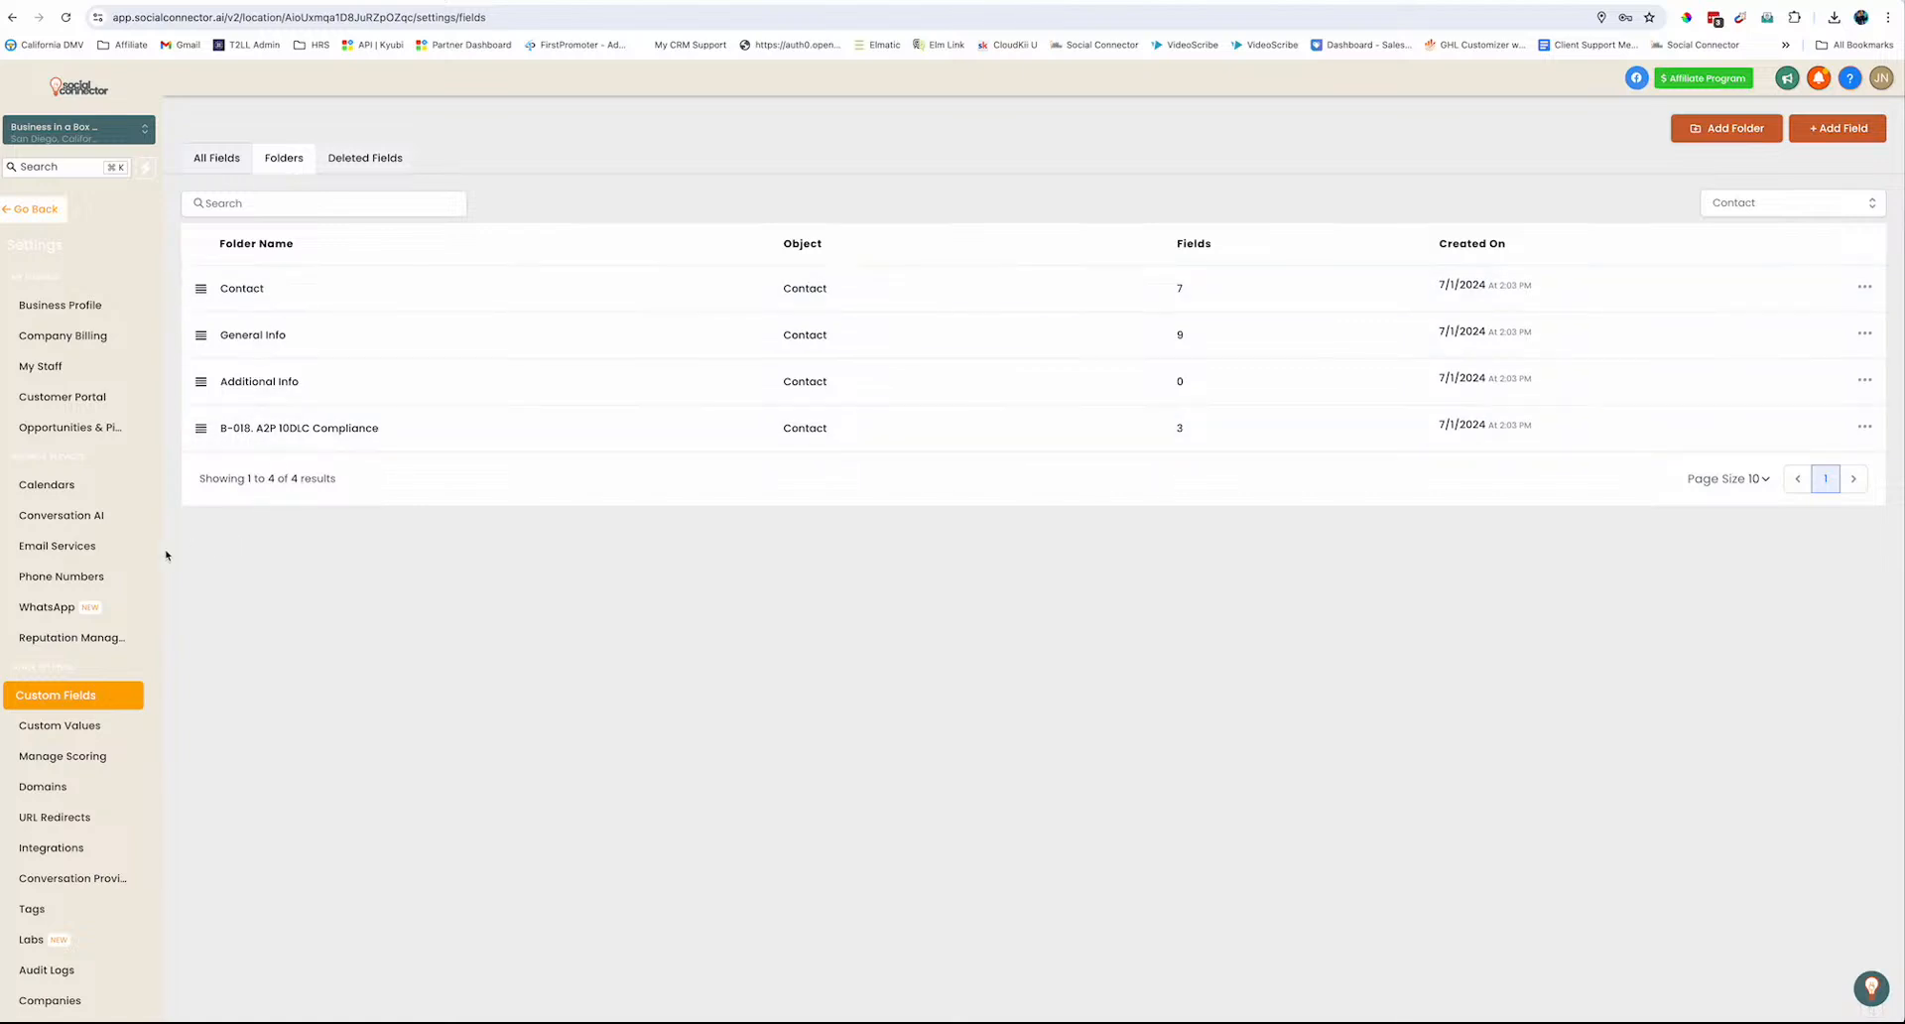
# View a contact's detail record, then go to the Sites/Forms/Etc funnels page
pyautogui.click(33, 208)
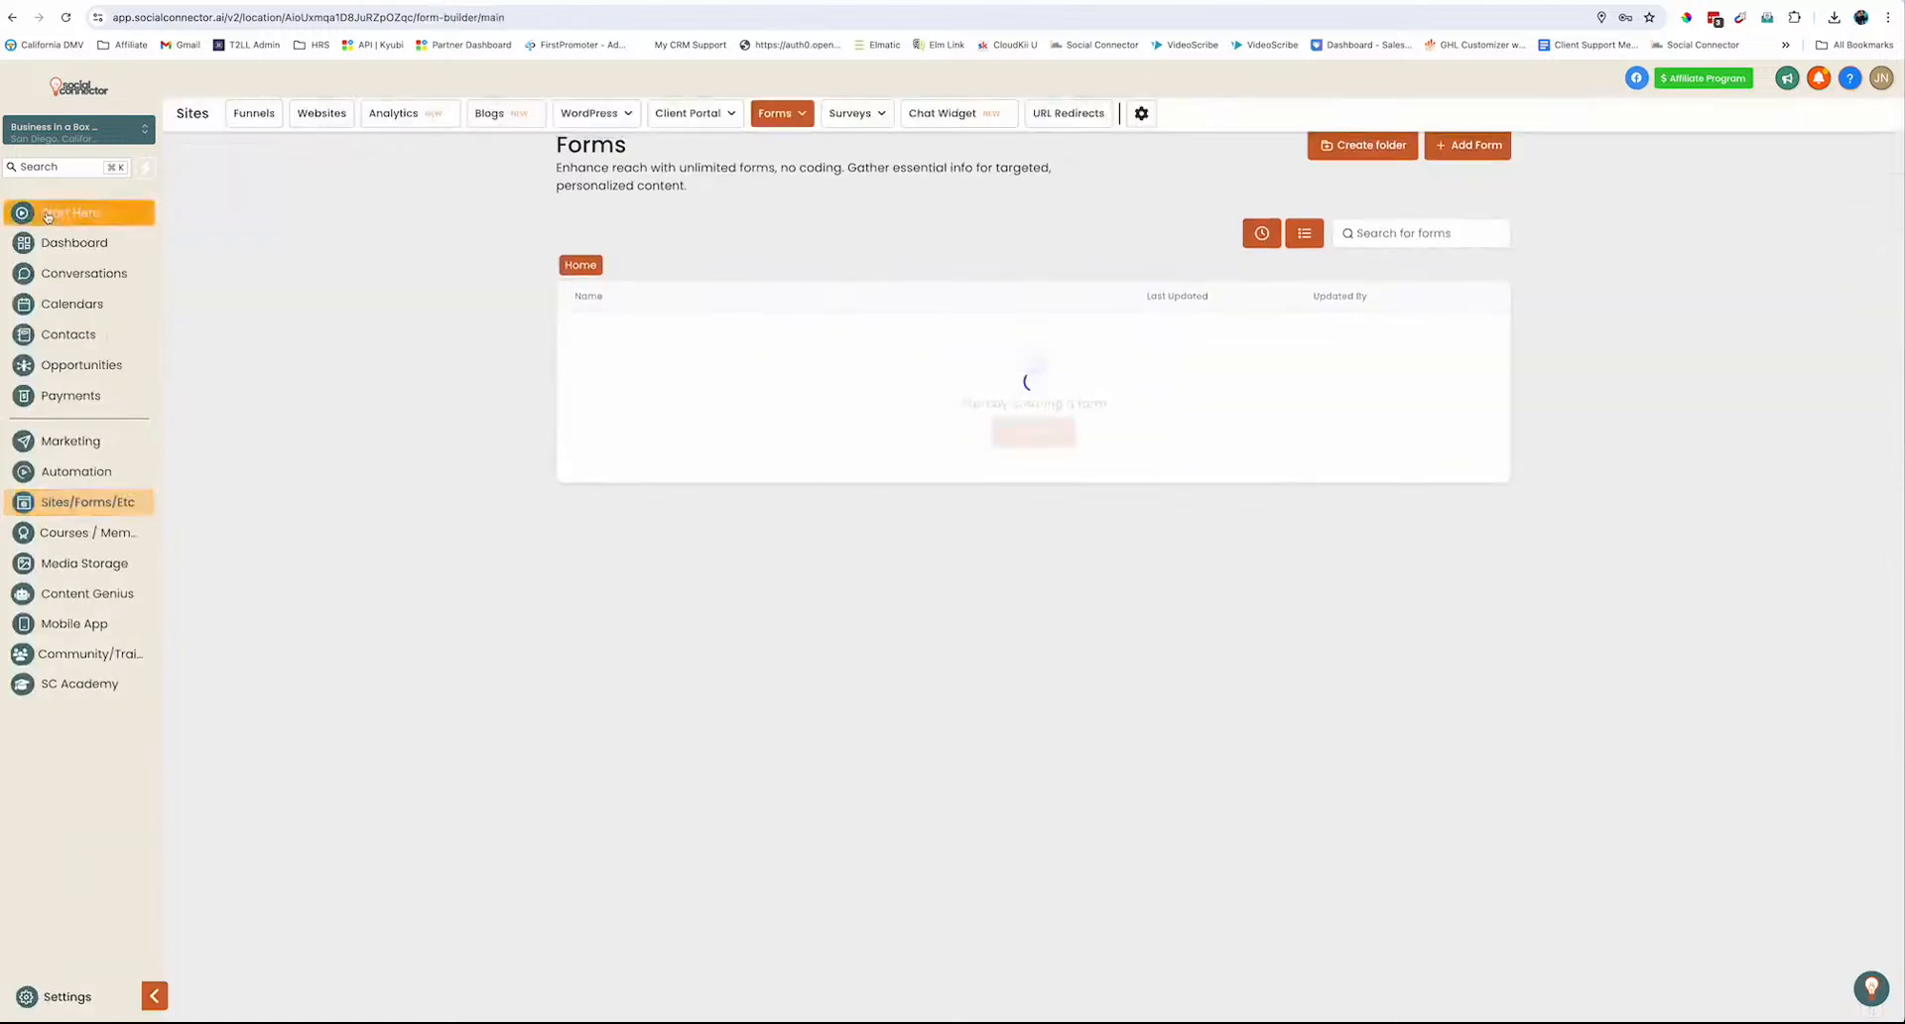
pyautogui.click(100, 335)
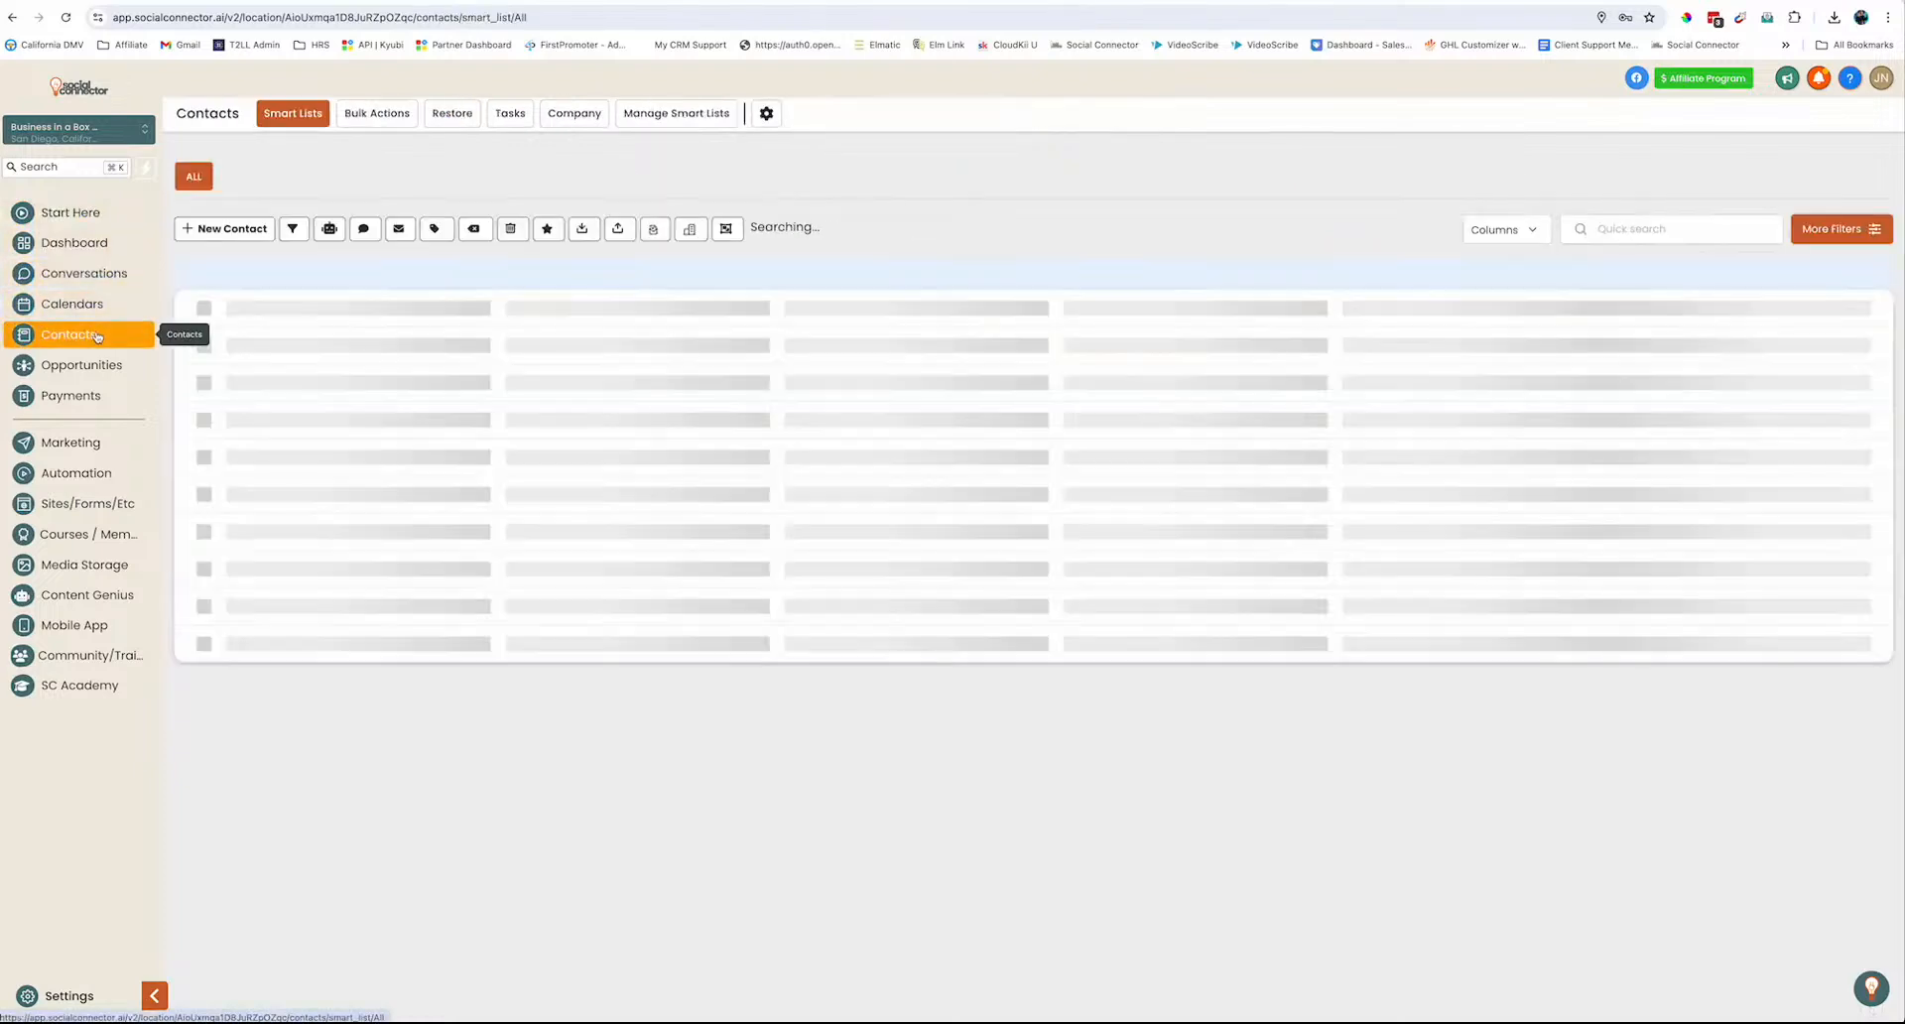
pyautogui.click(356, 347)
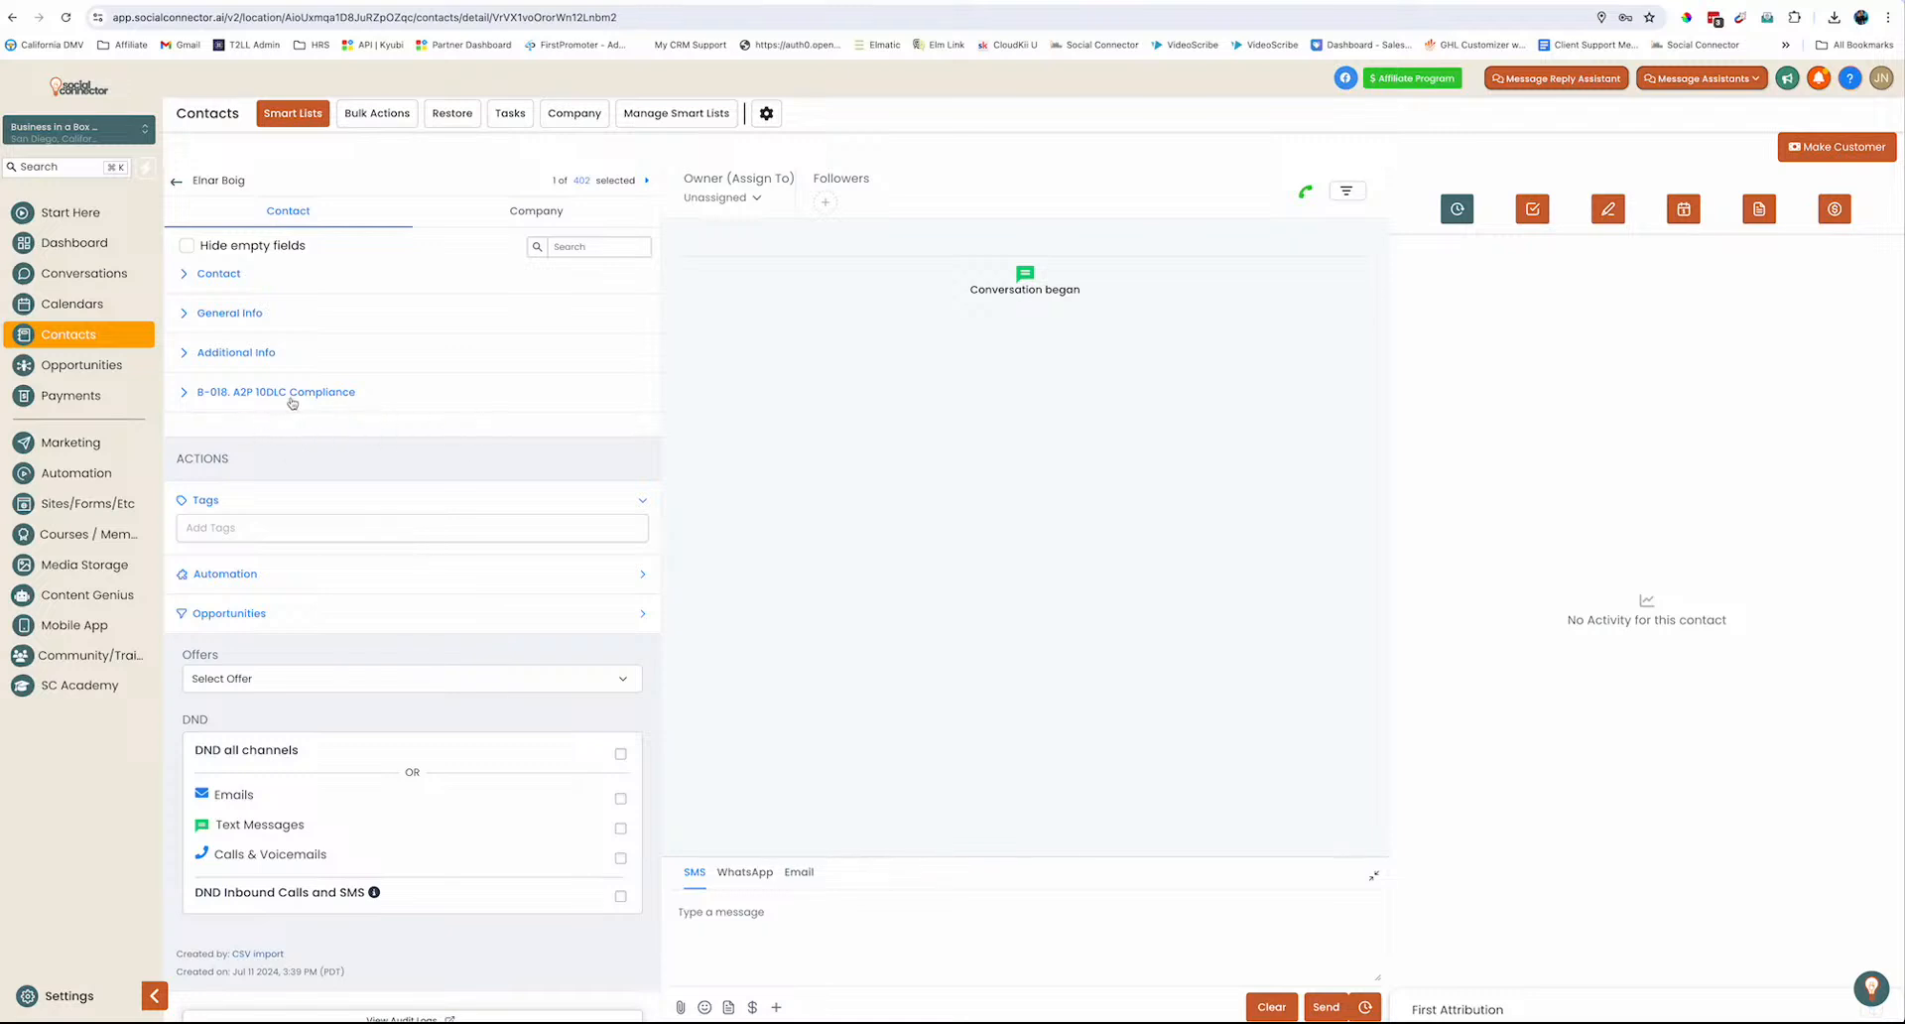
pyautogui.click(174, 182)
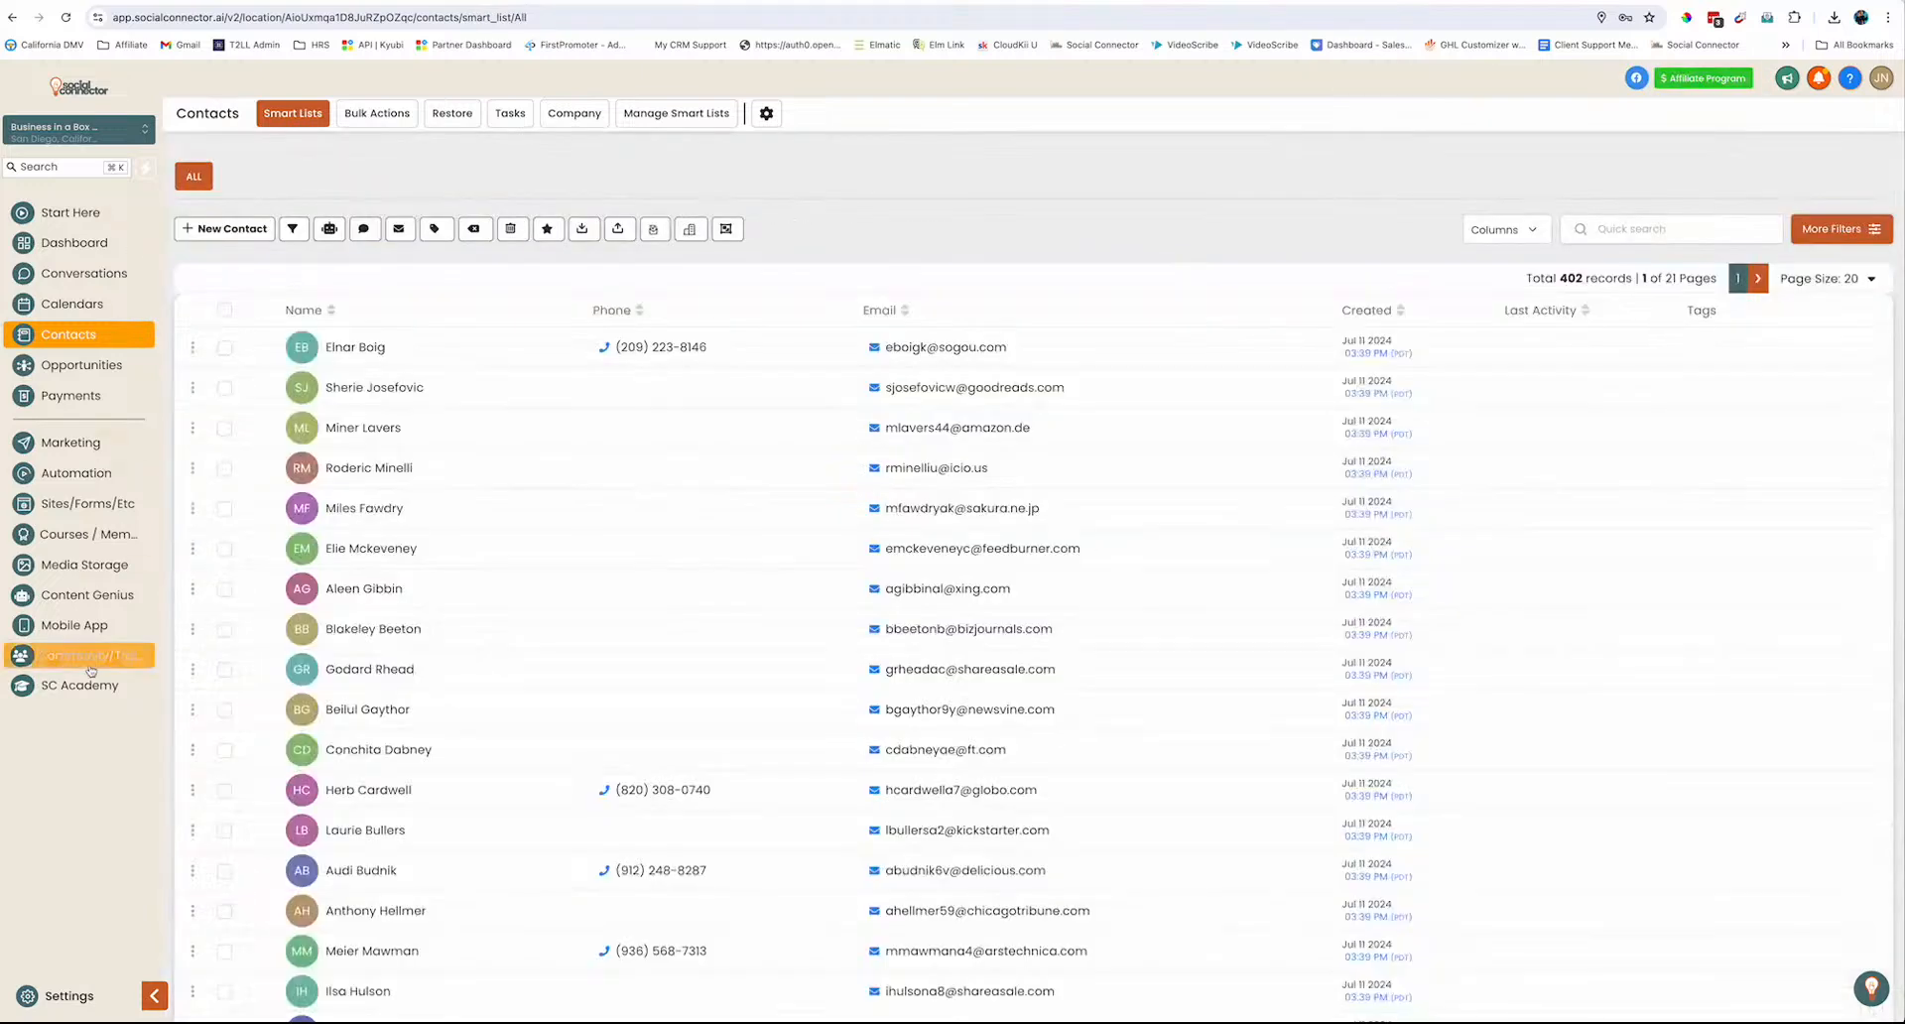
pyautogui.click(85, 505)
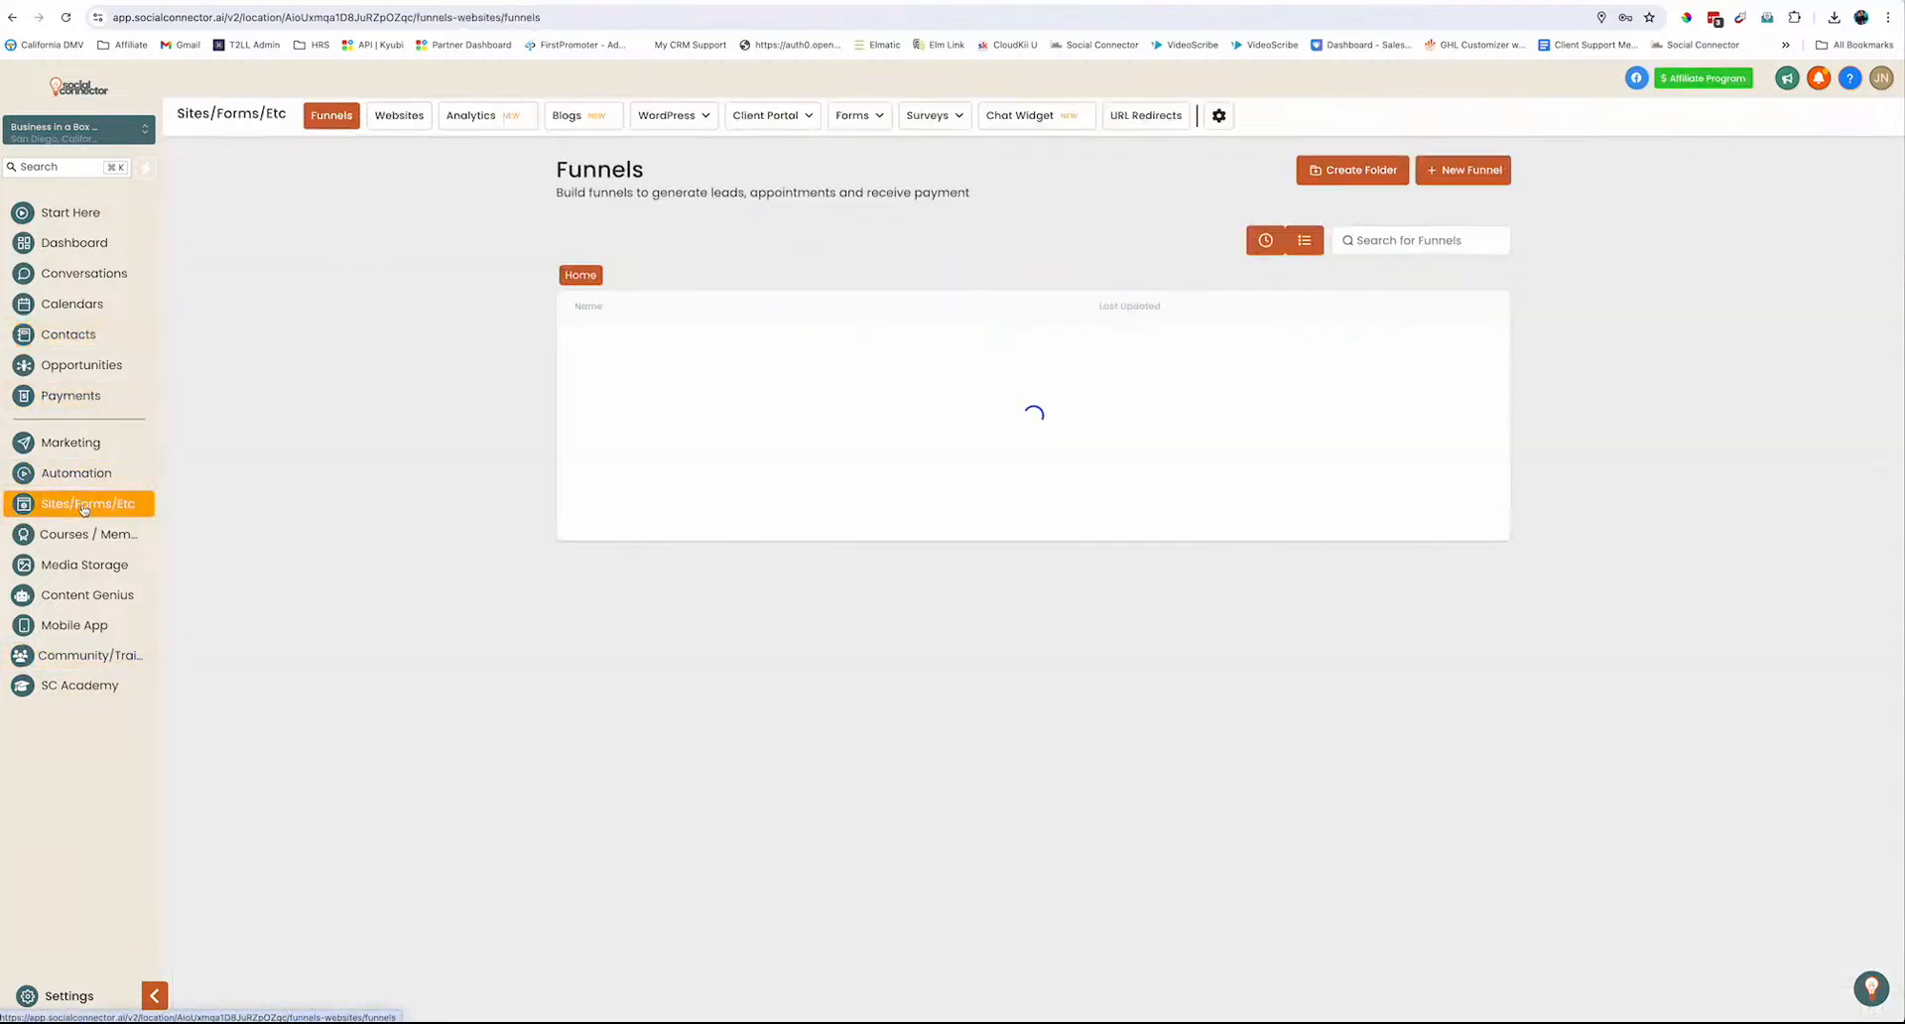
# Add a custom-field folder named 'Business Interest' and return to the Sites area
pyautogui.click(69, 999)
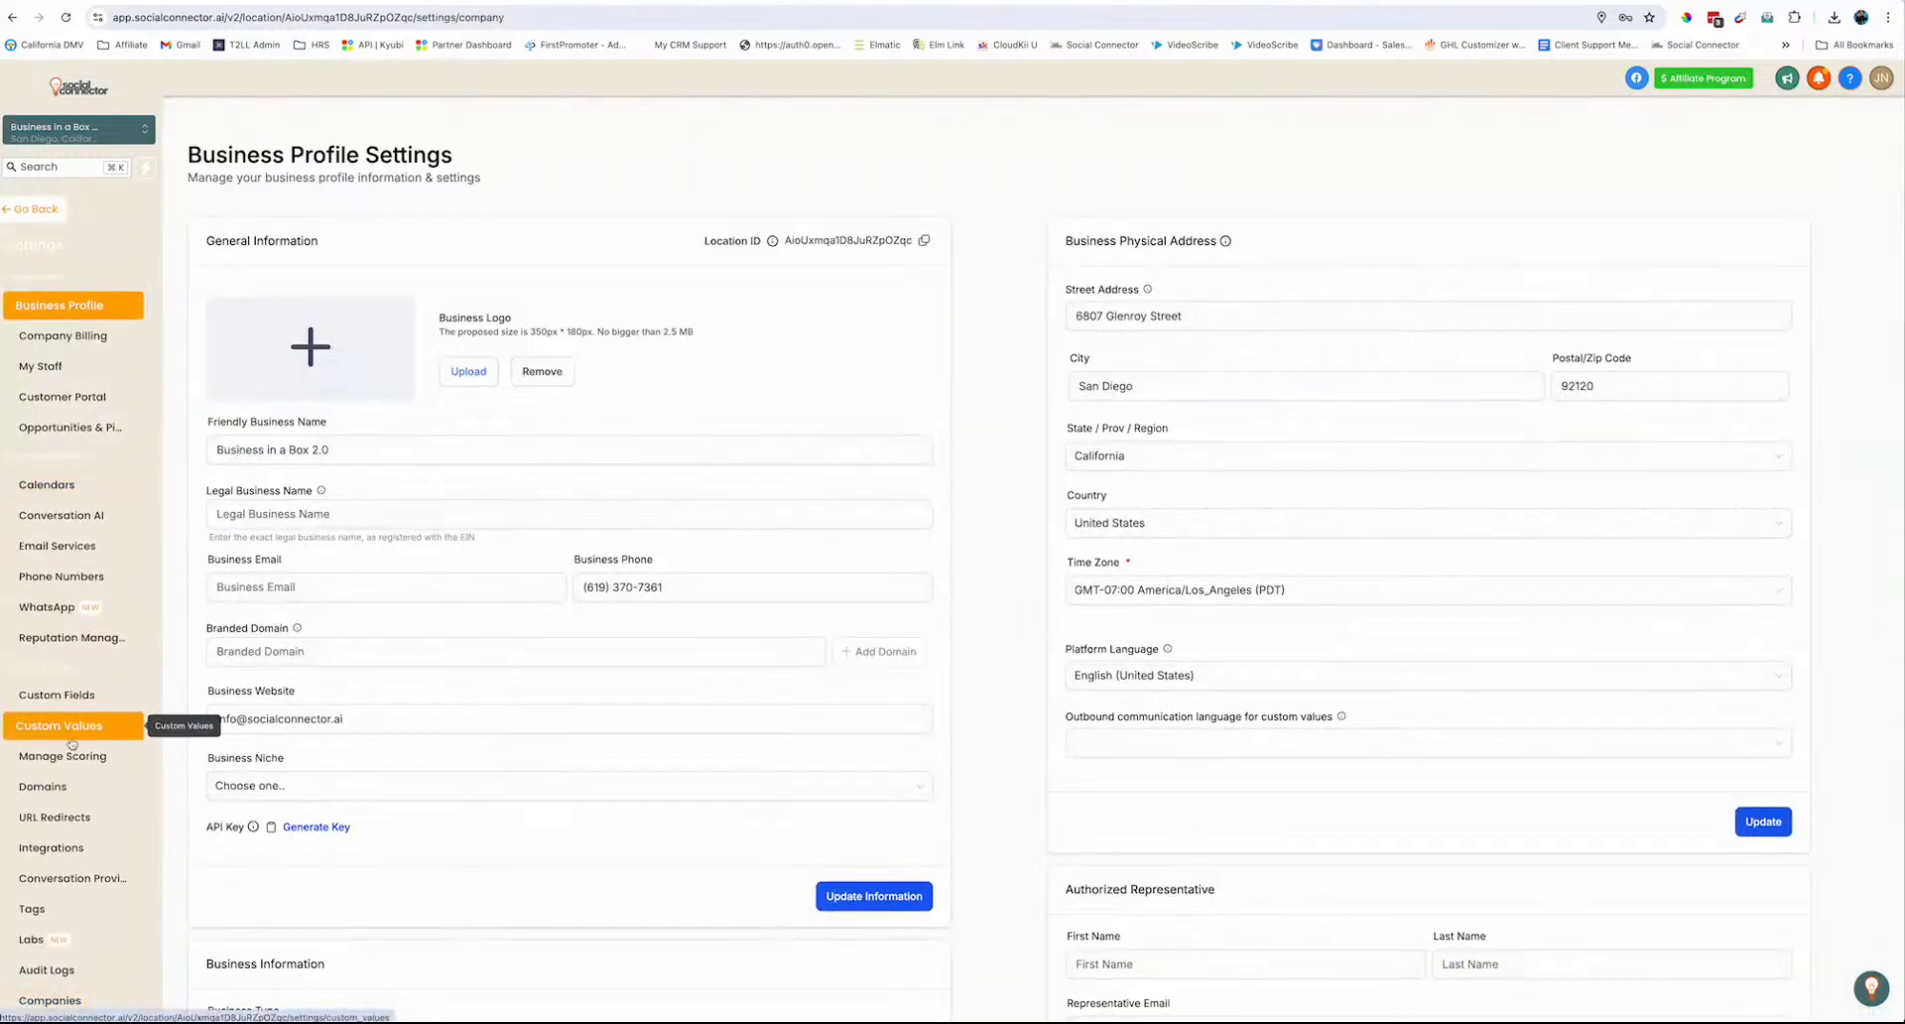
pyautogui.click(86, 693)
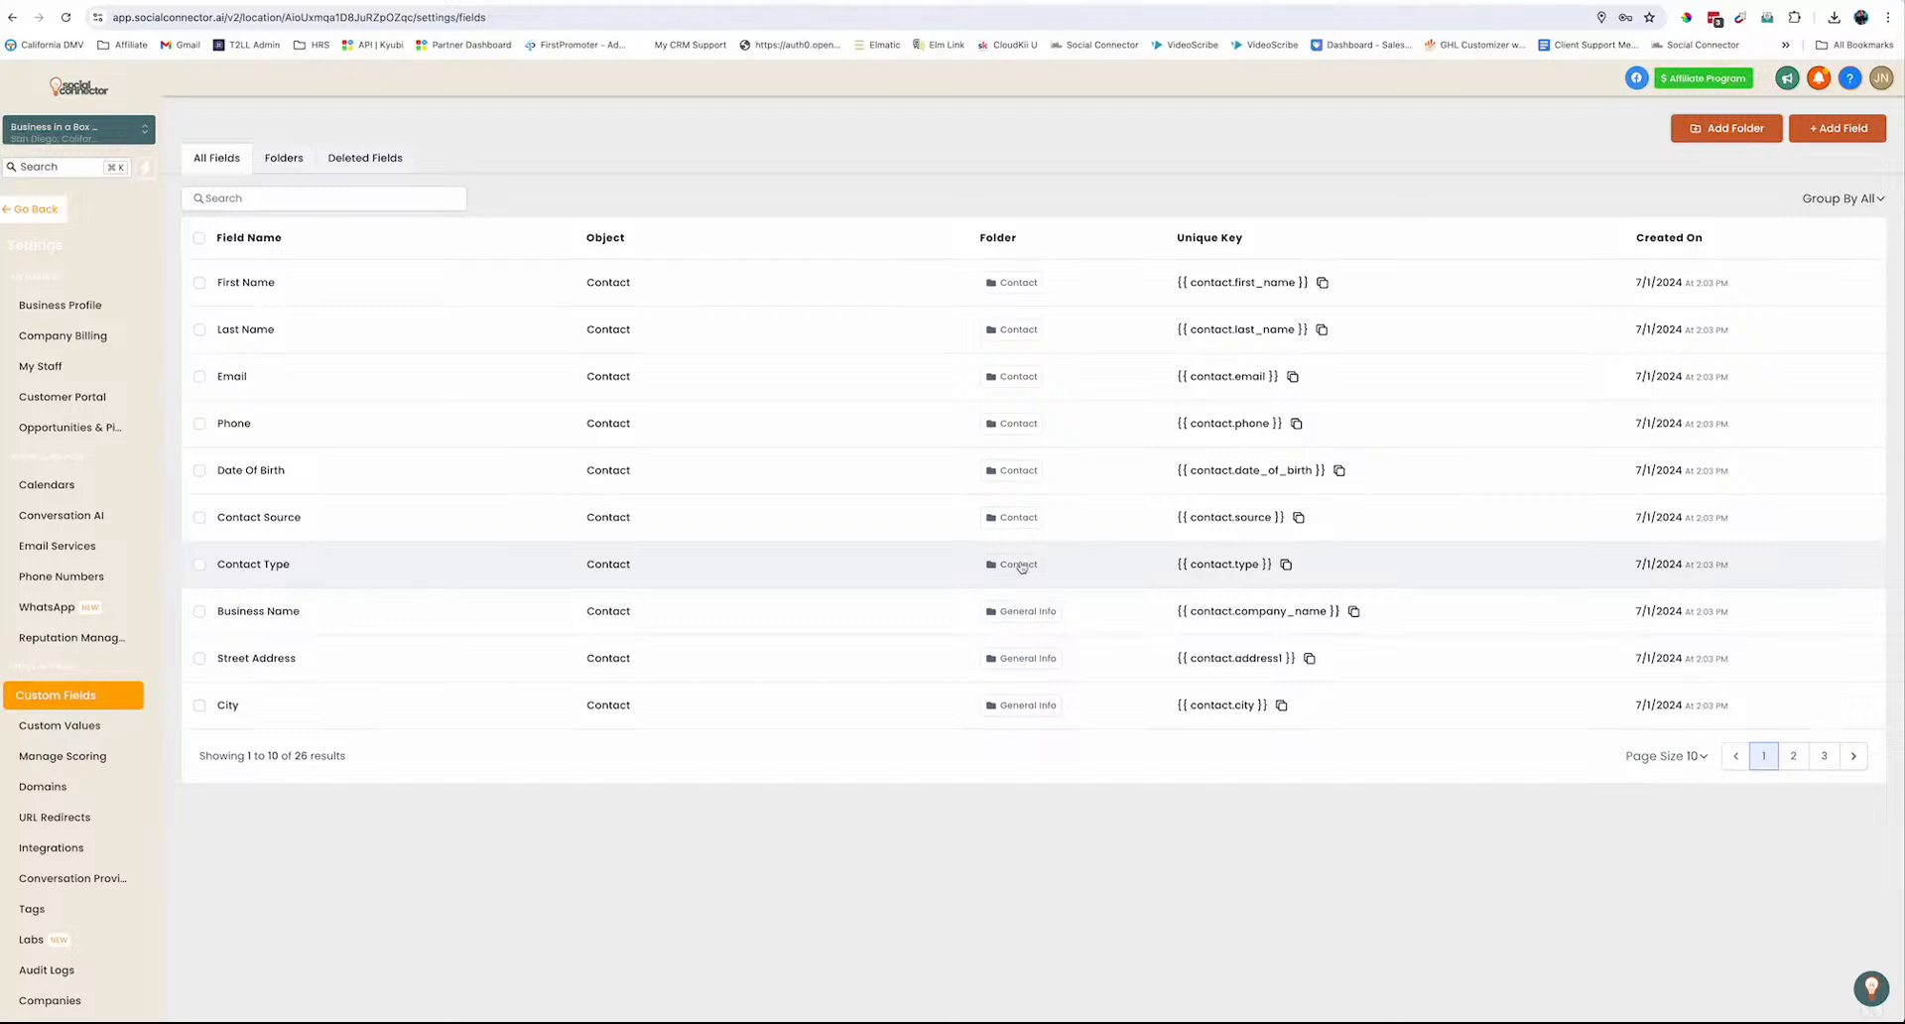
pyautogui.click(277, 155)
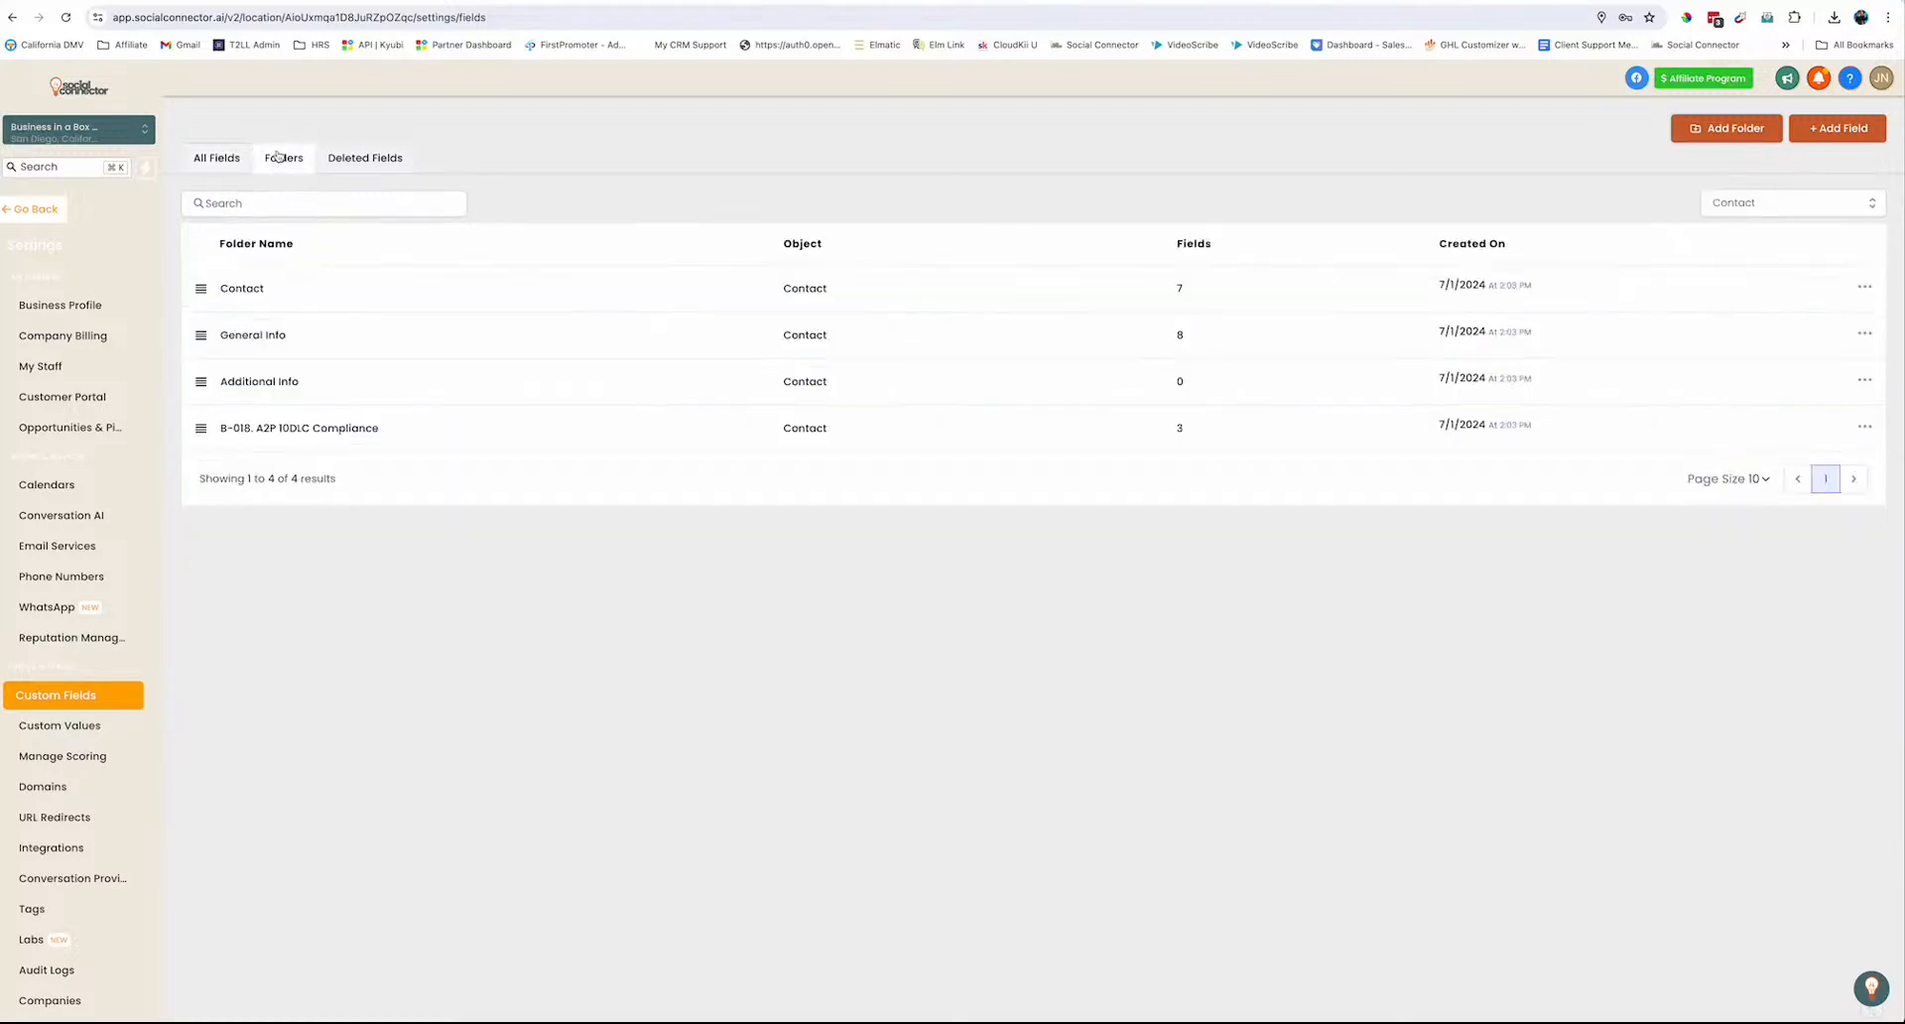
pyautogui.click(1727, 128)
pyautogui.click(891, 514)
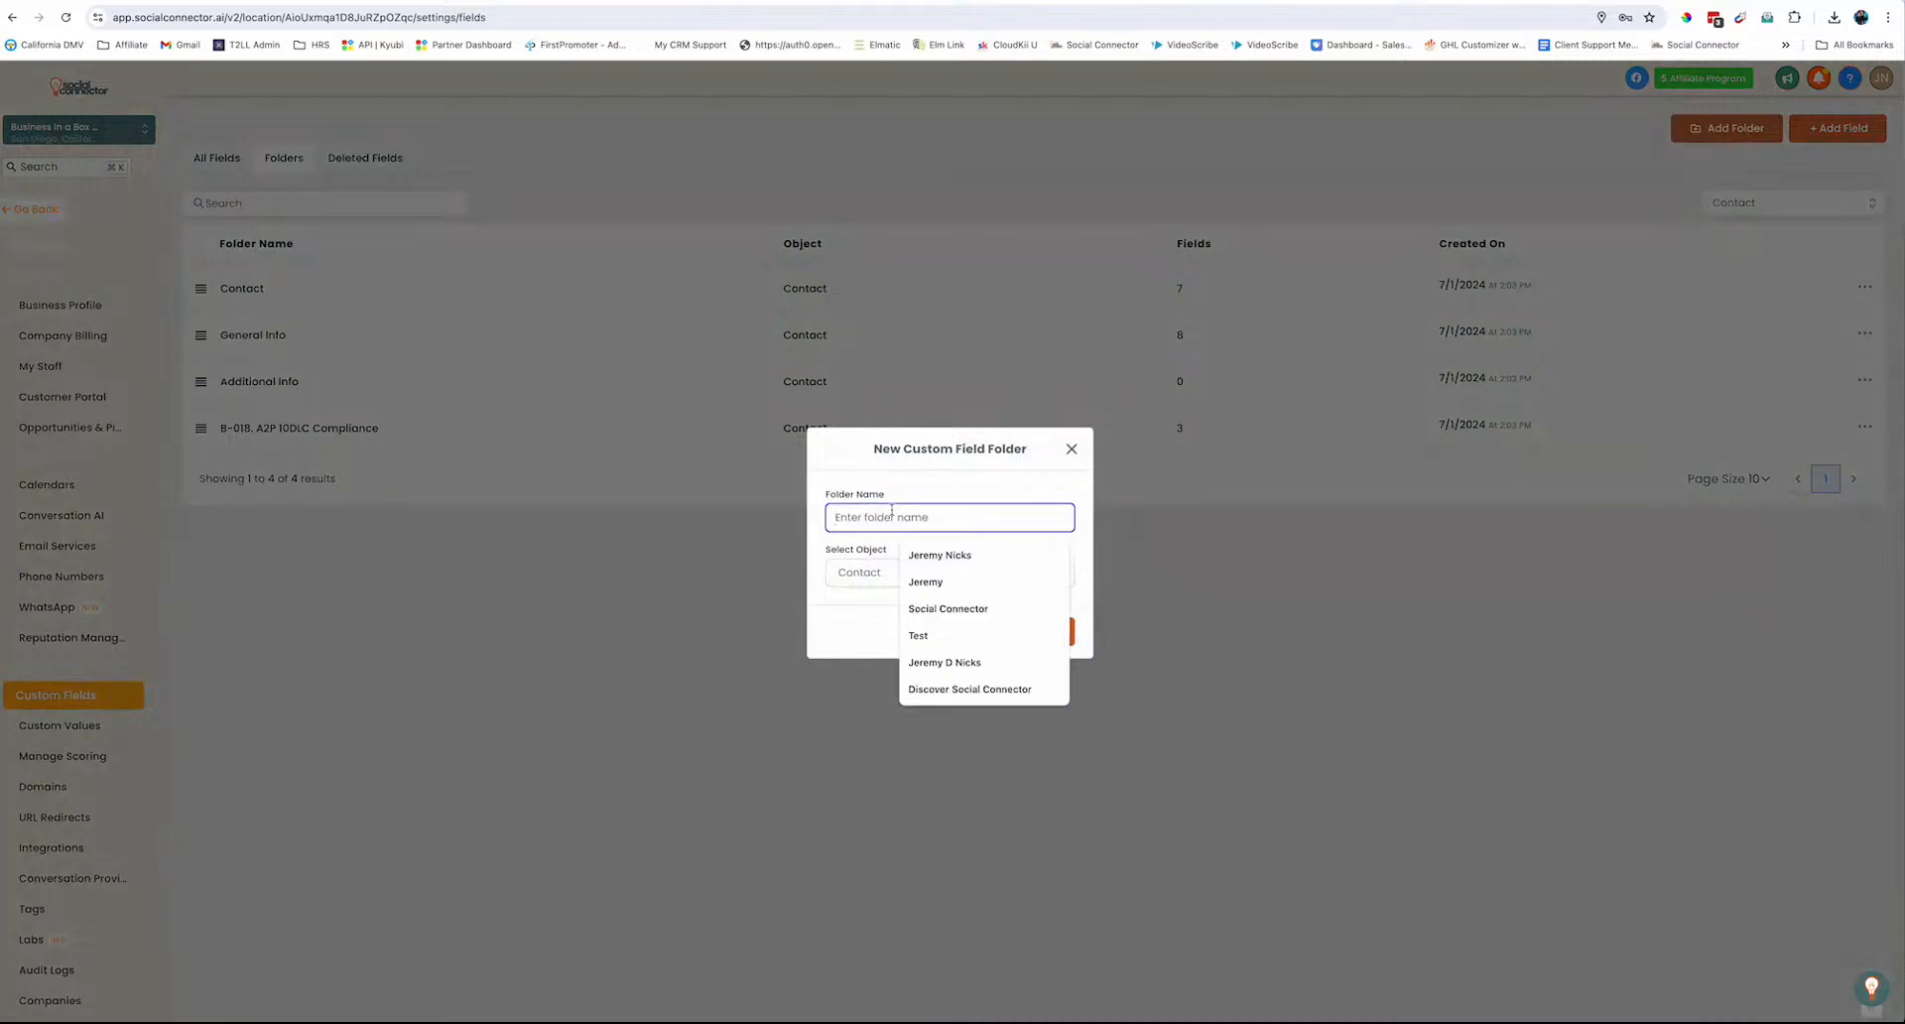
pyautogui.write('Business ')
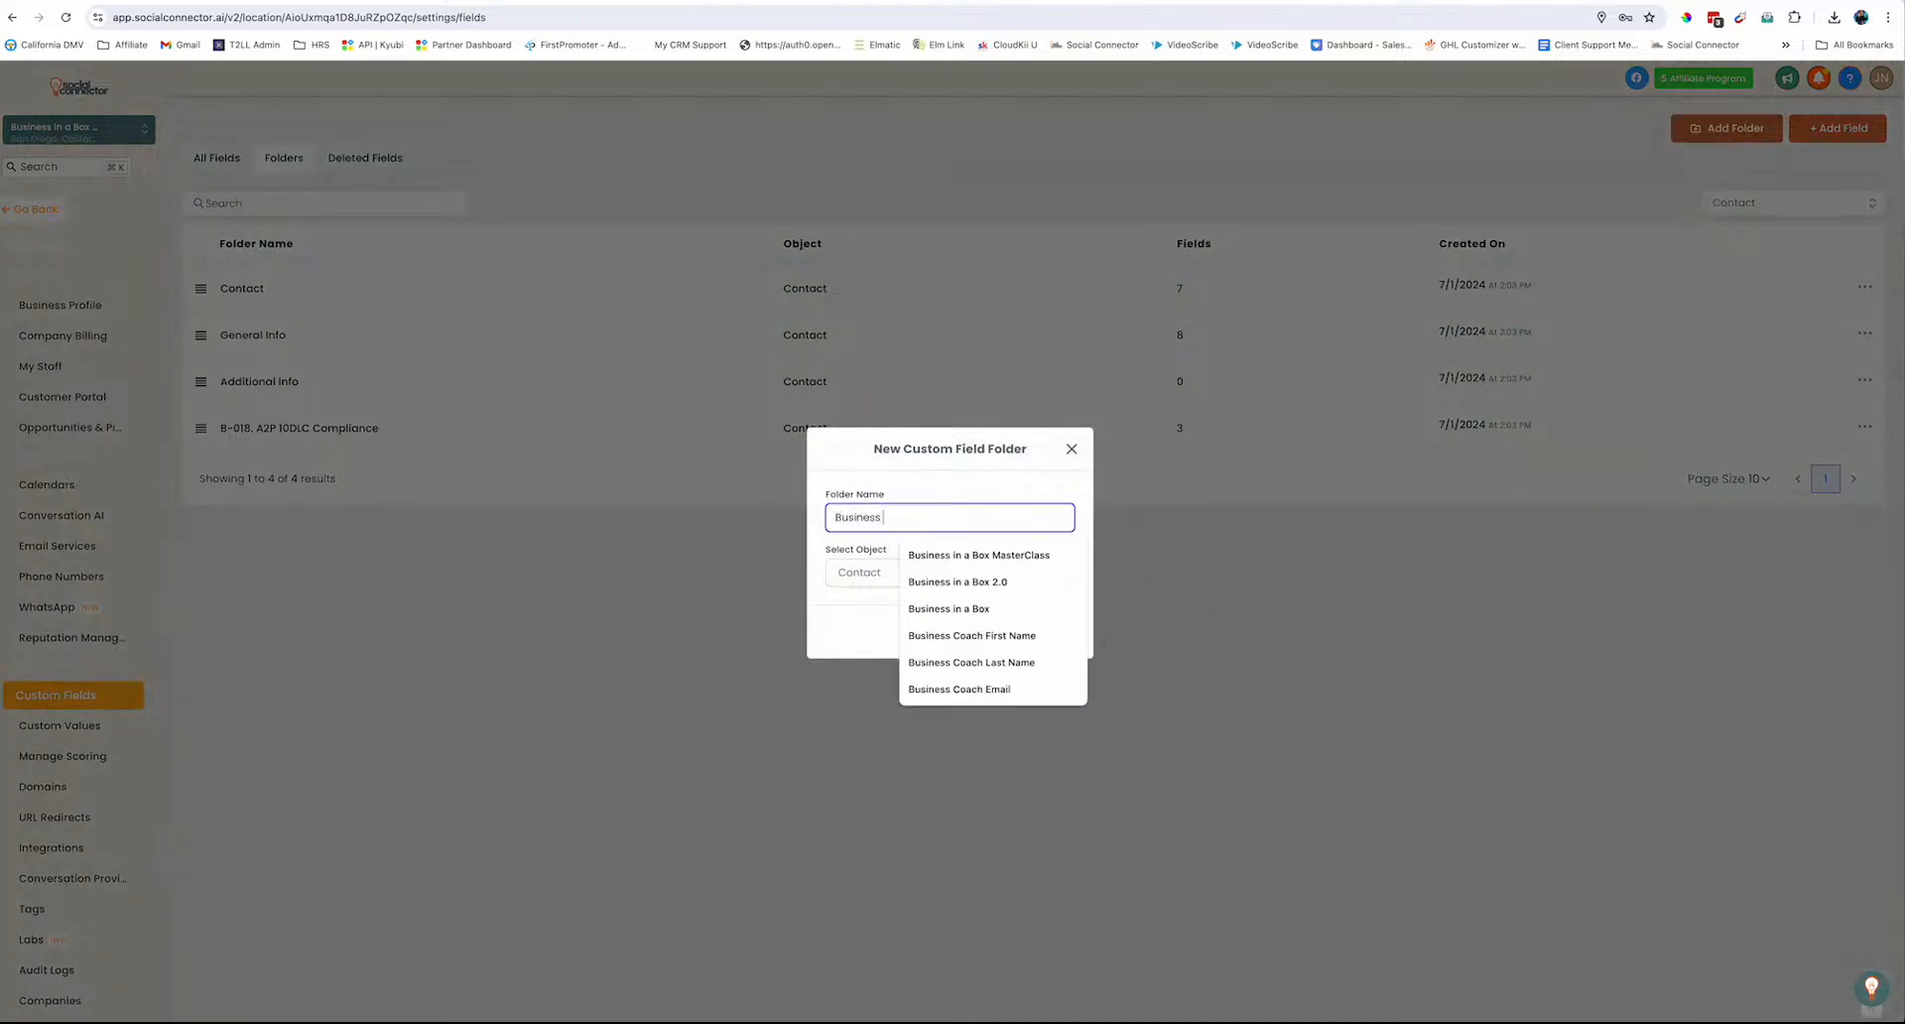
pyautogui.write('Interests')
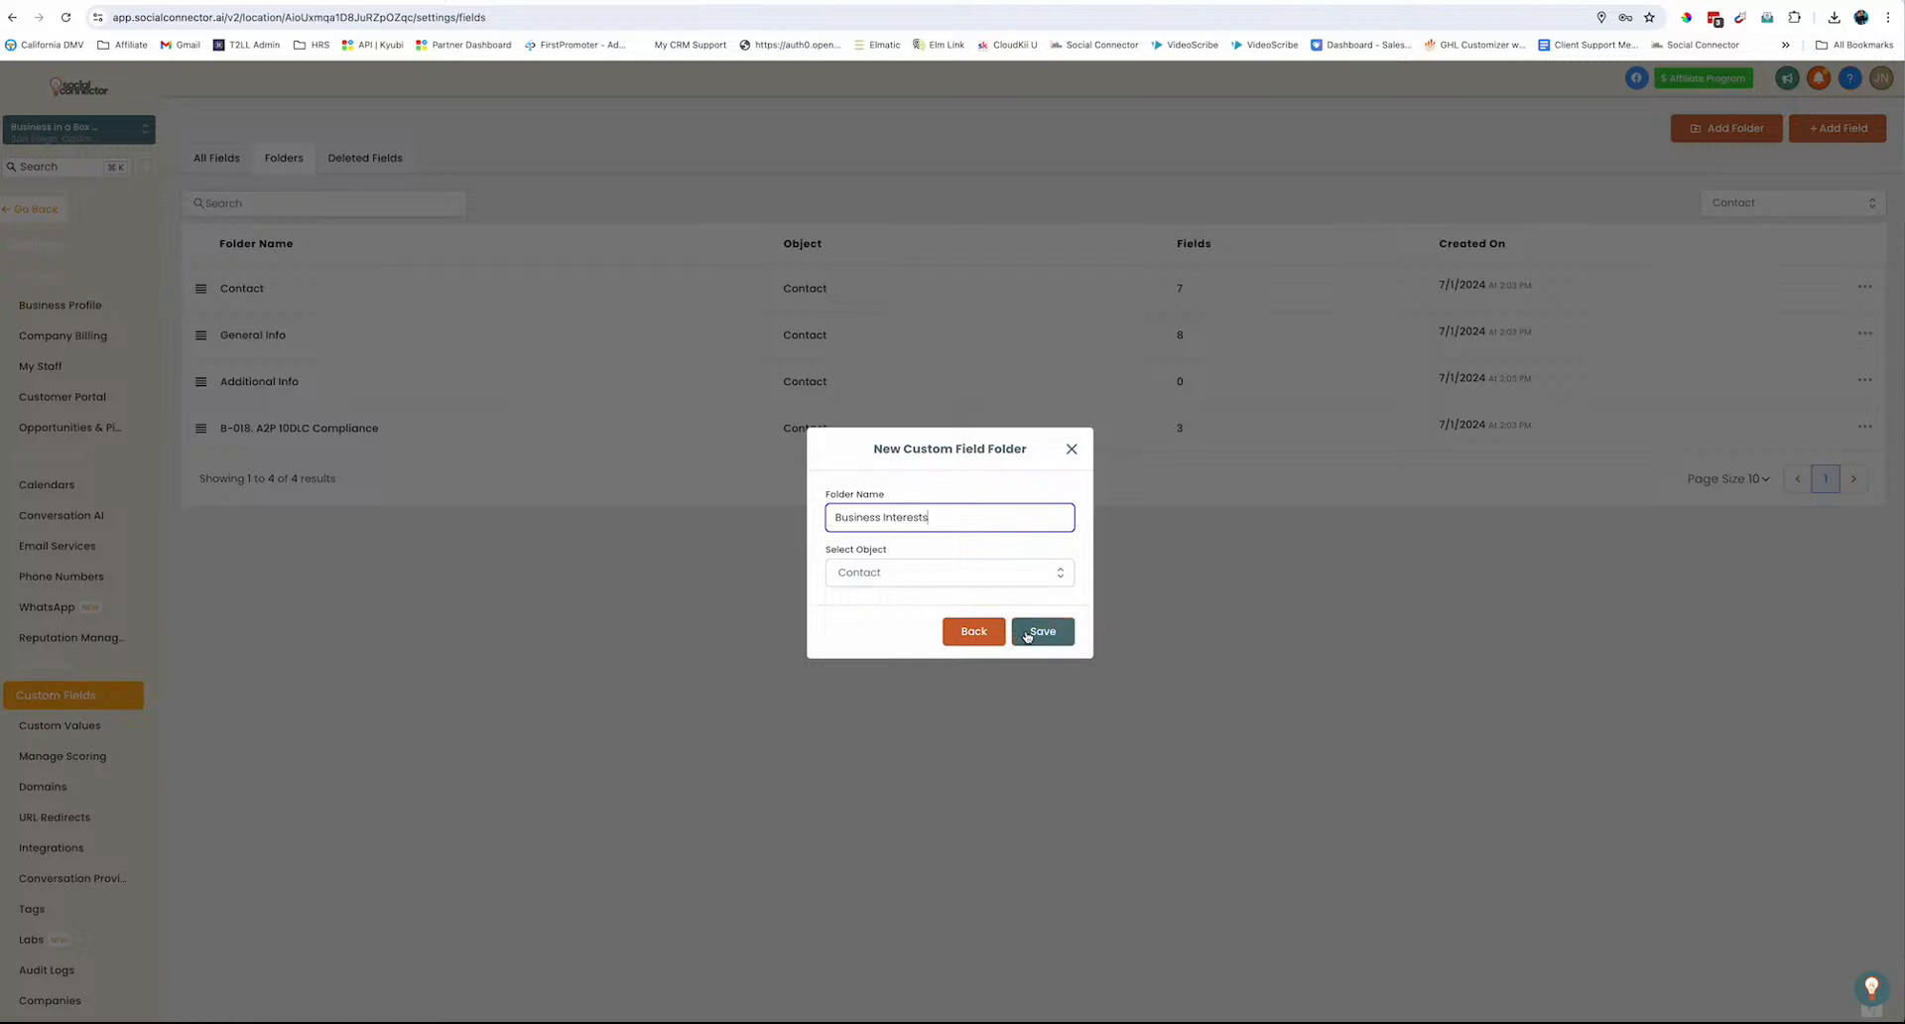
pyautogui.click(1028, 635)
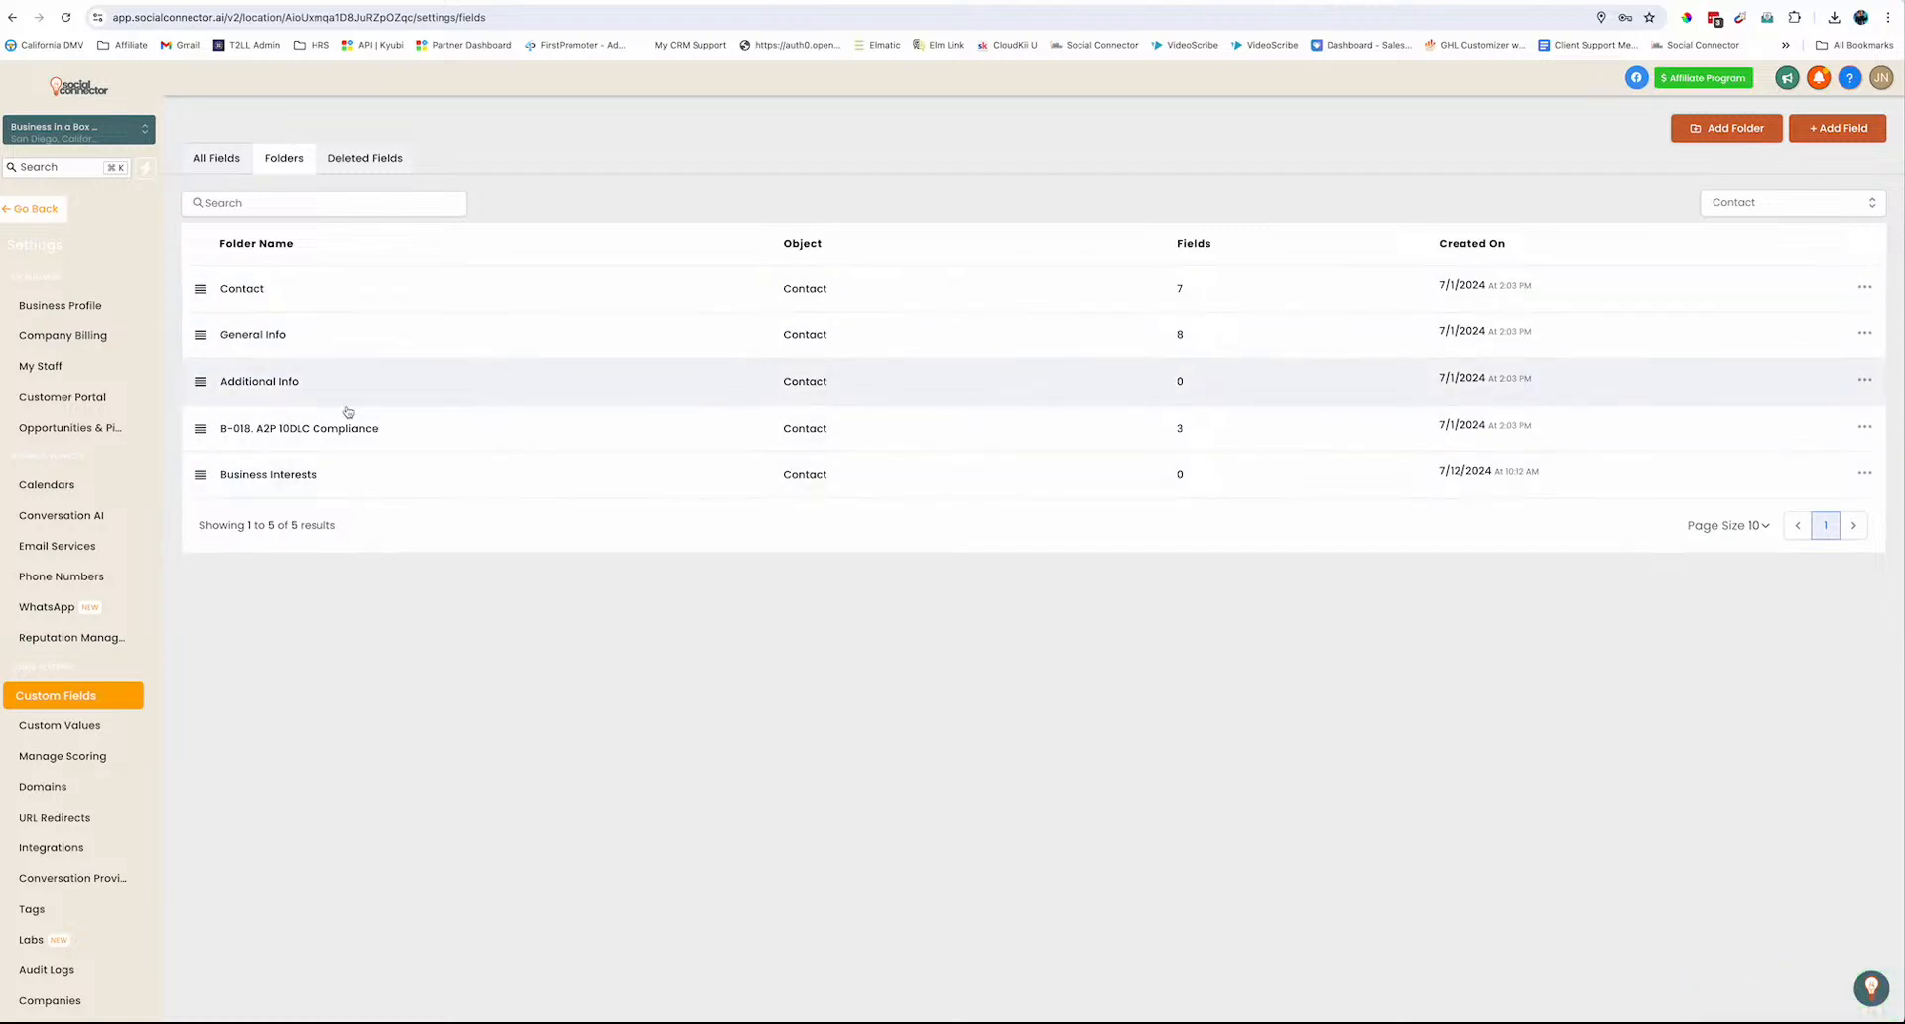
pyautogui.click(230, 160)
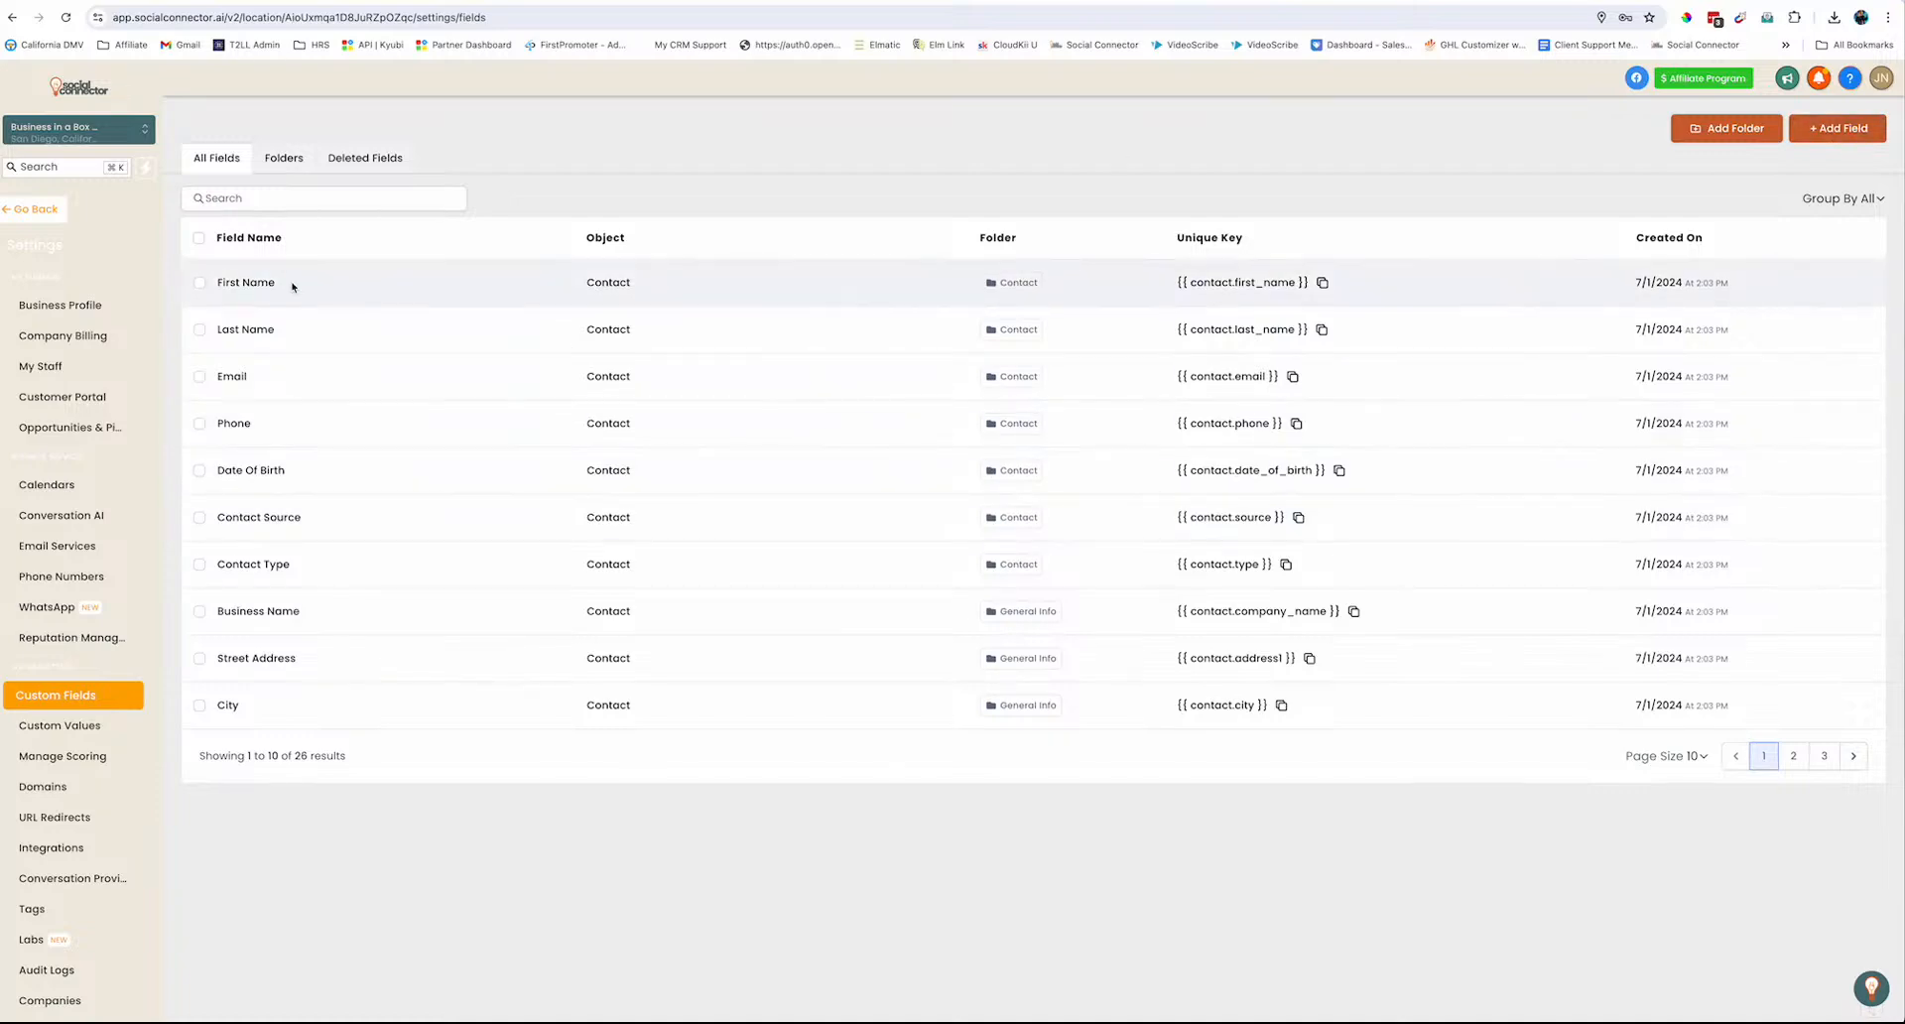
pyautogui.click(57, 218)
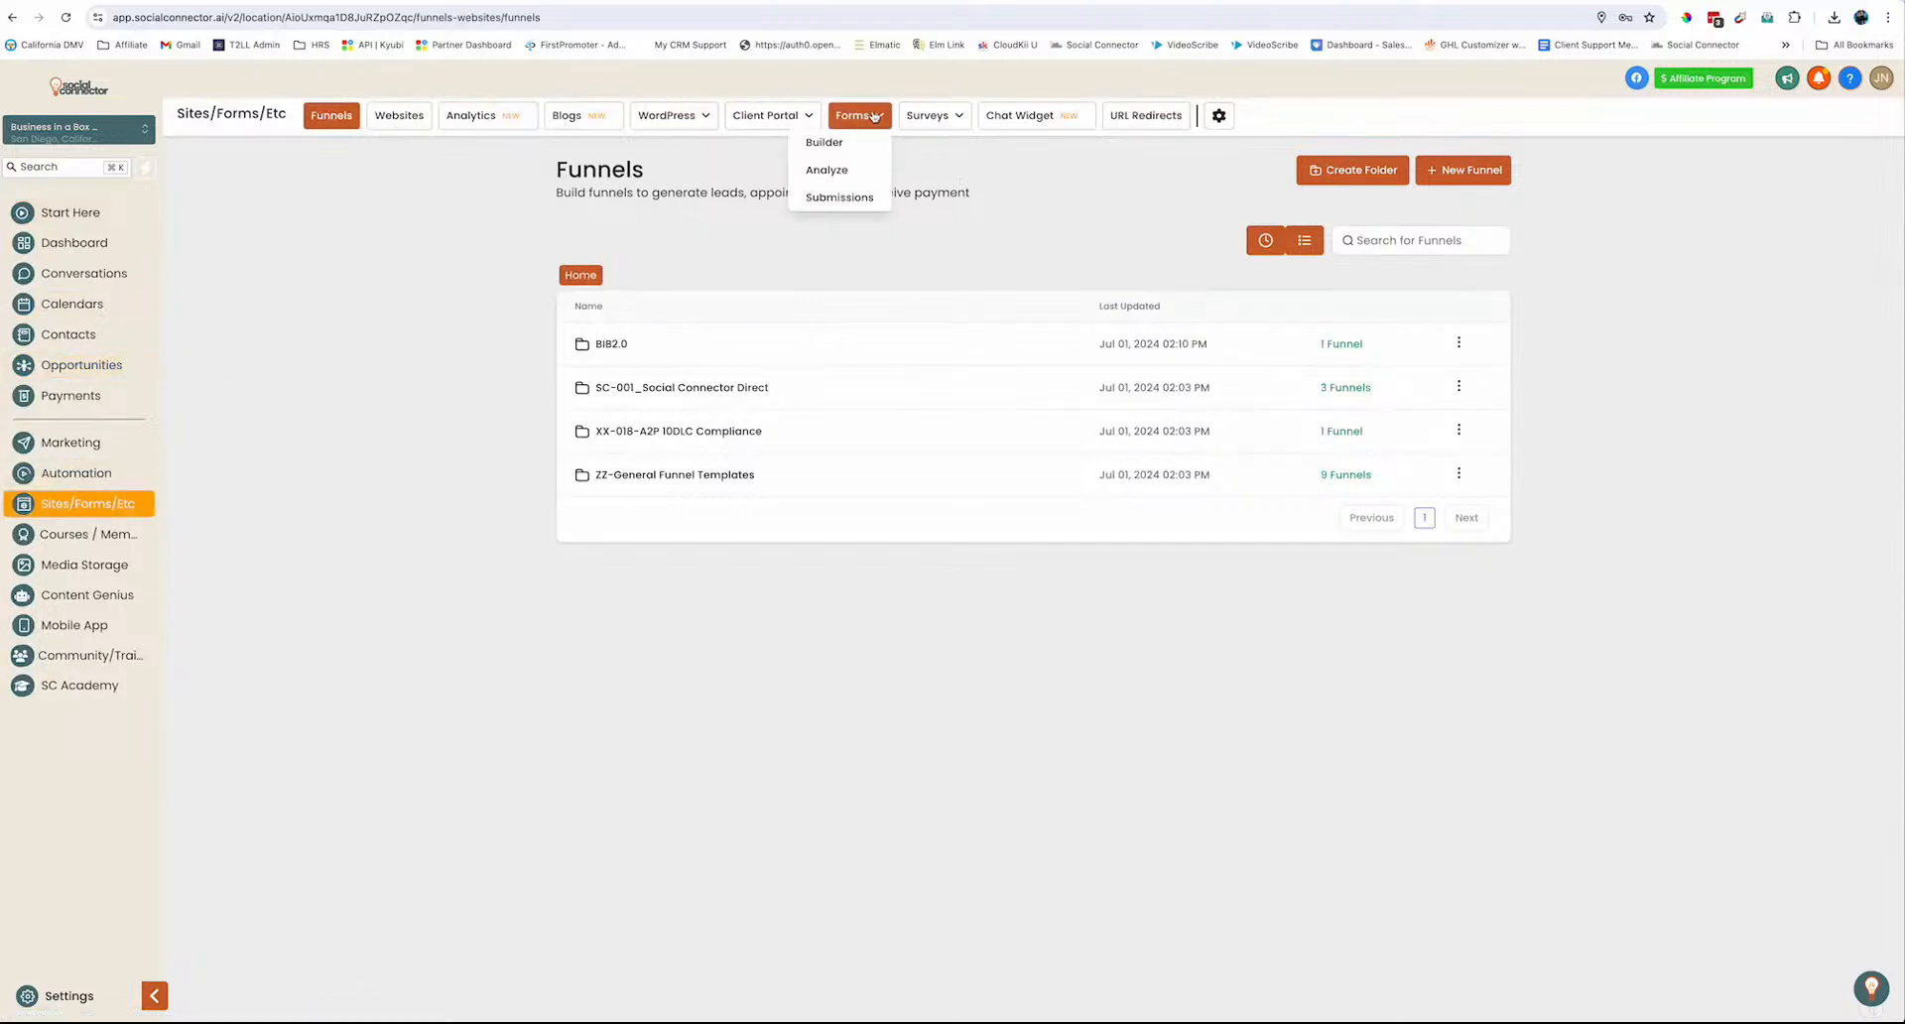
# Open Form 7 in the form builder and rename it 'Forms Training'
pyautogui.click(827, 140)
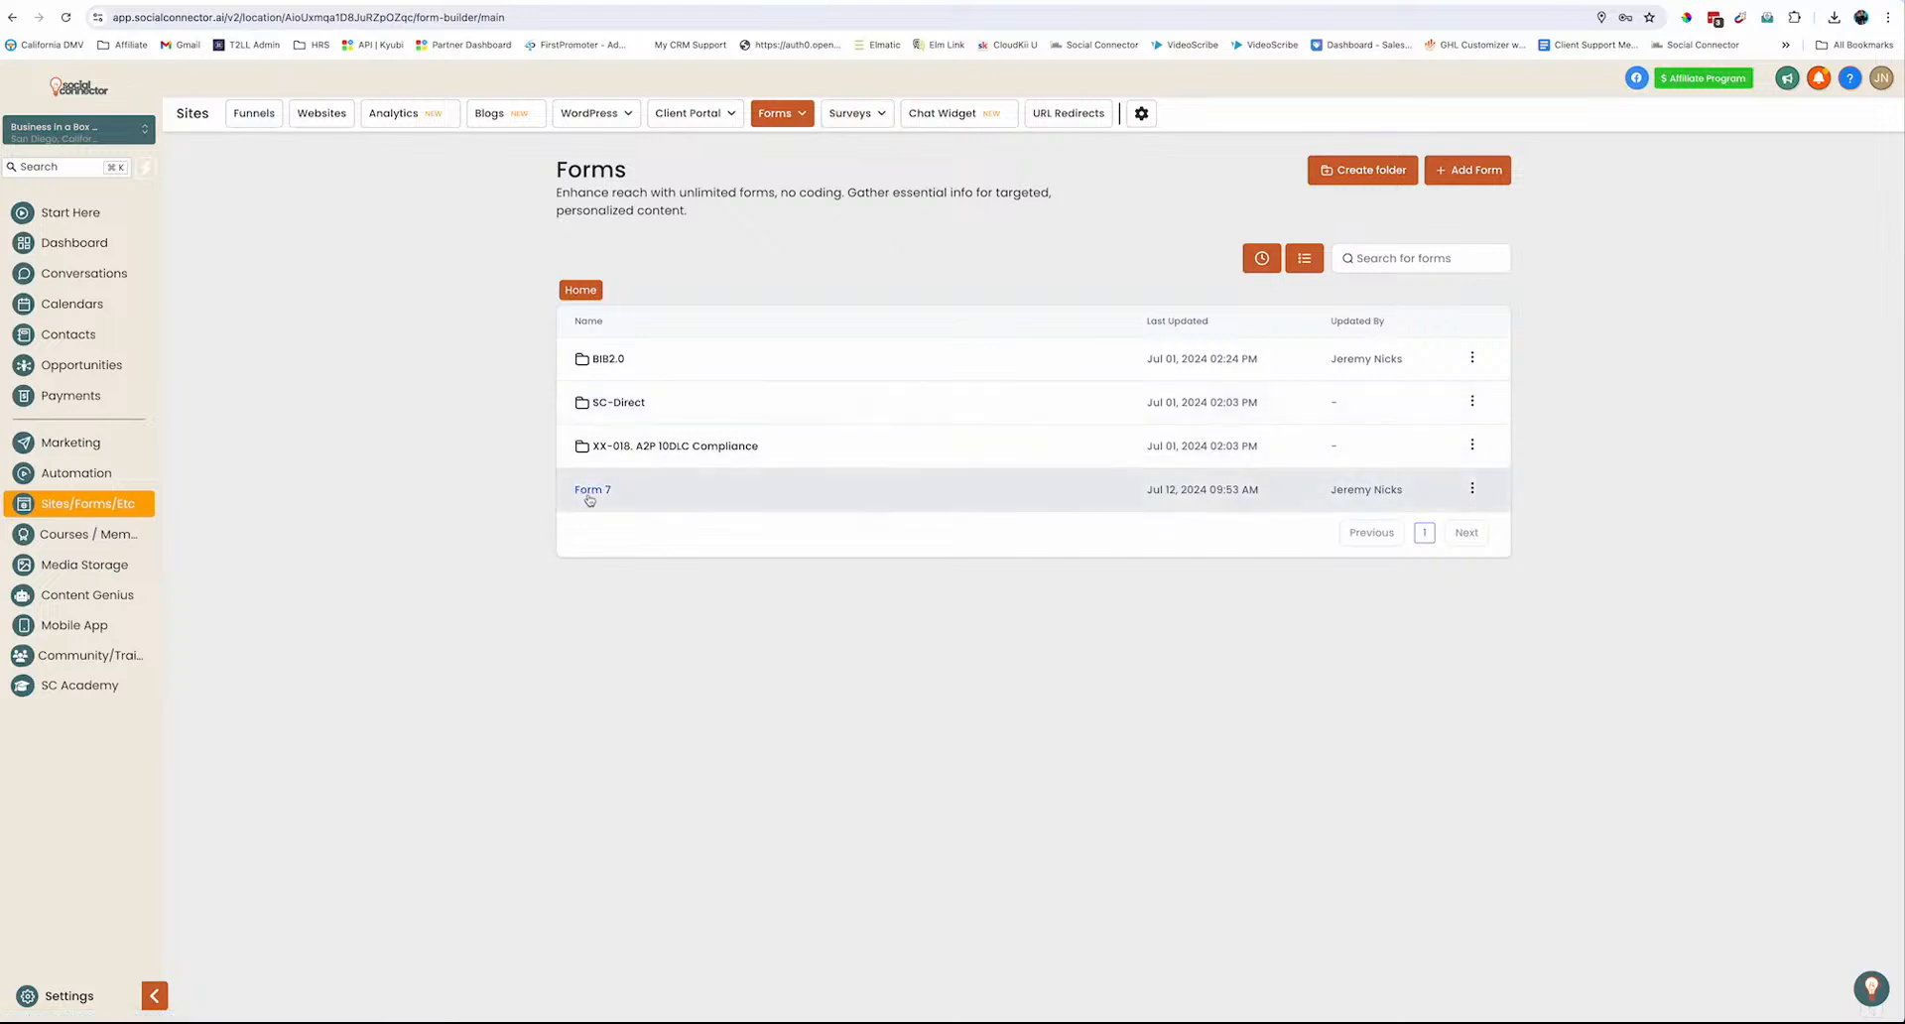
pyautogui.click(590, 493)
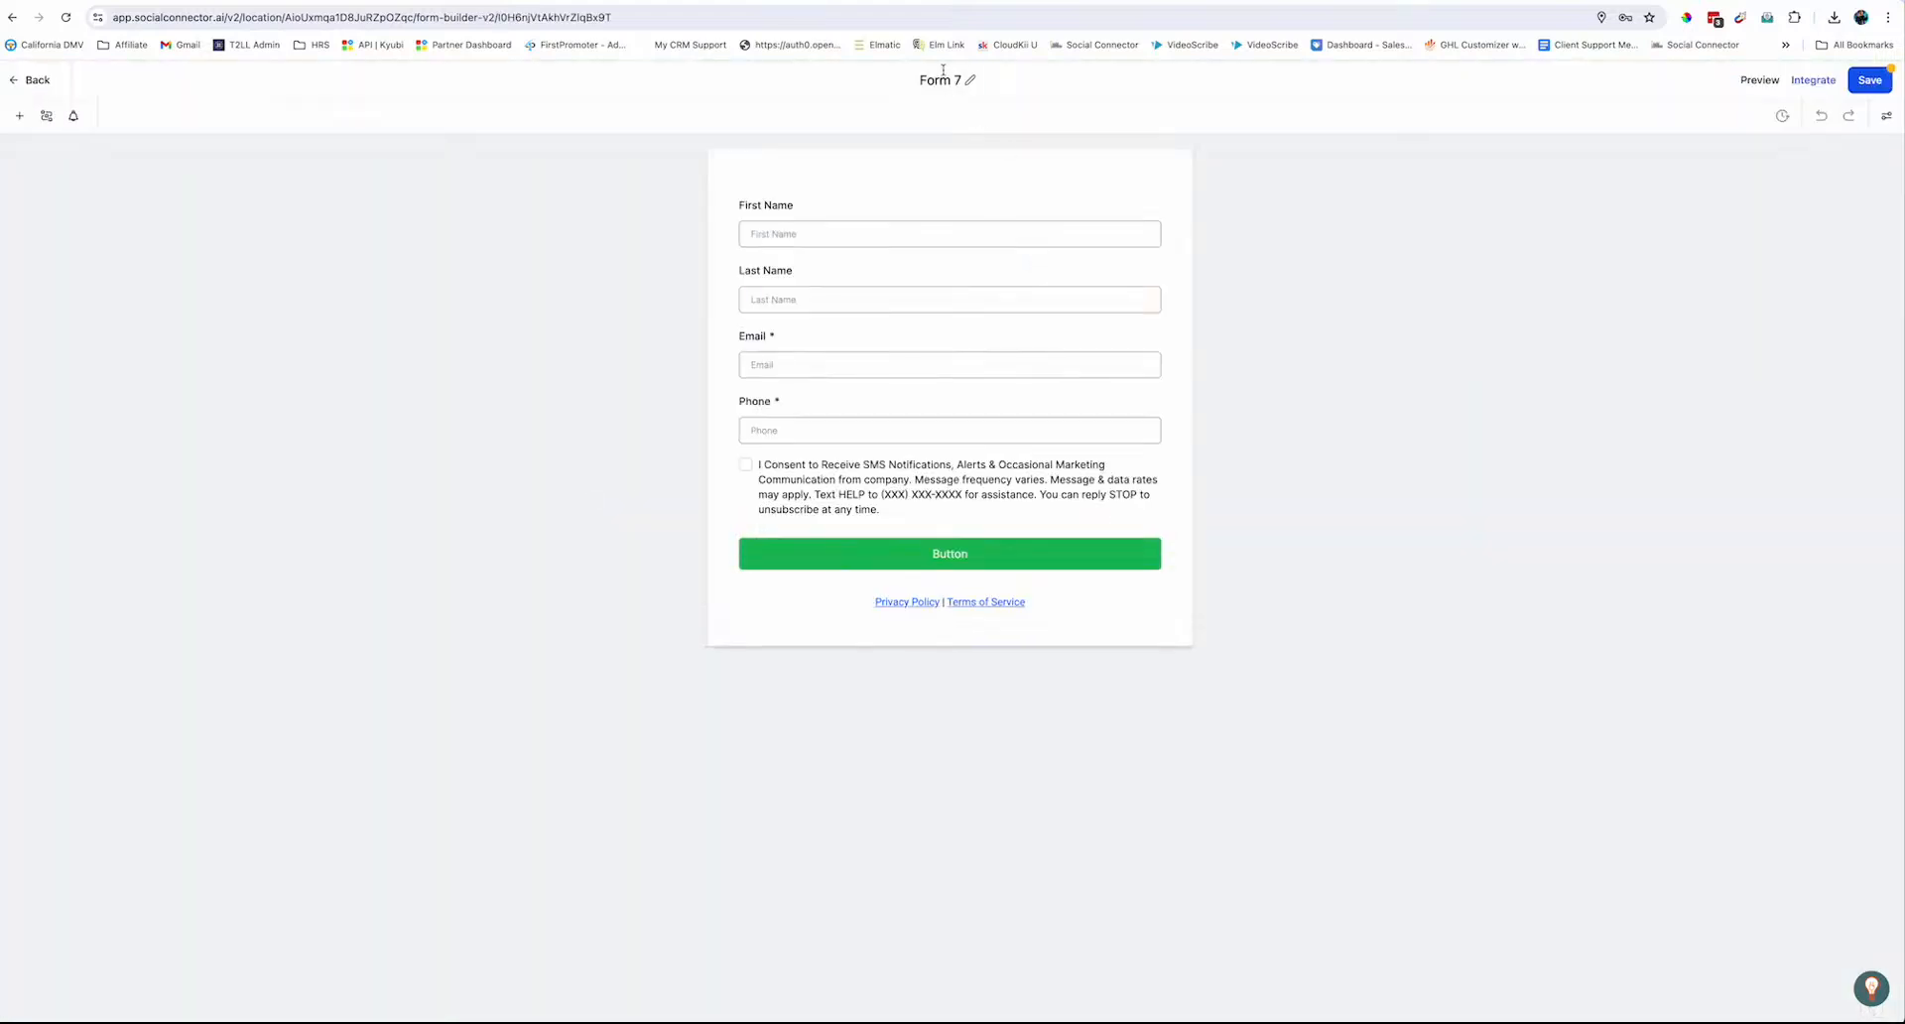
pyautogui.click(949, 78)
pyautogui.write('Forms Training')
pyautogui.click(1872, 86)
pyautogui.click(874, 211)
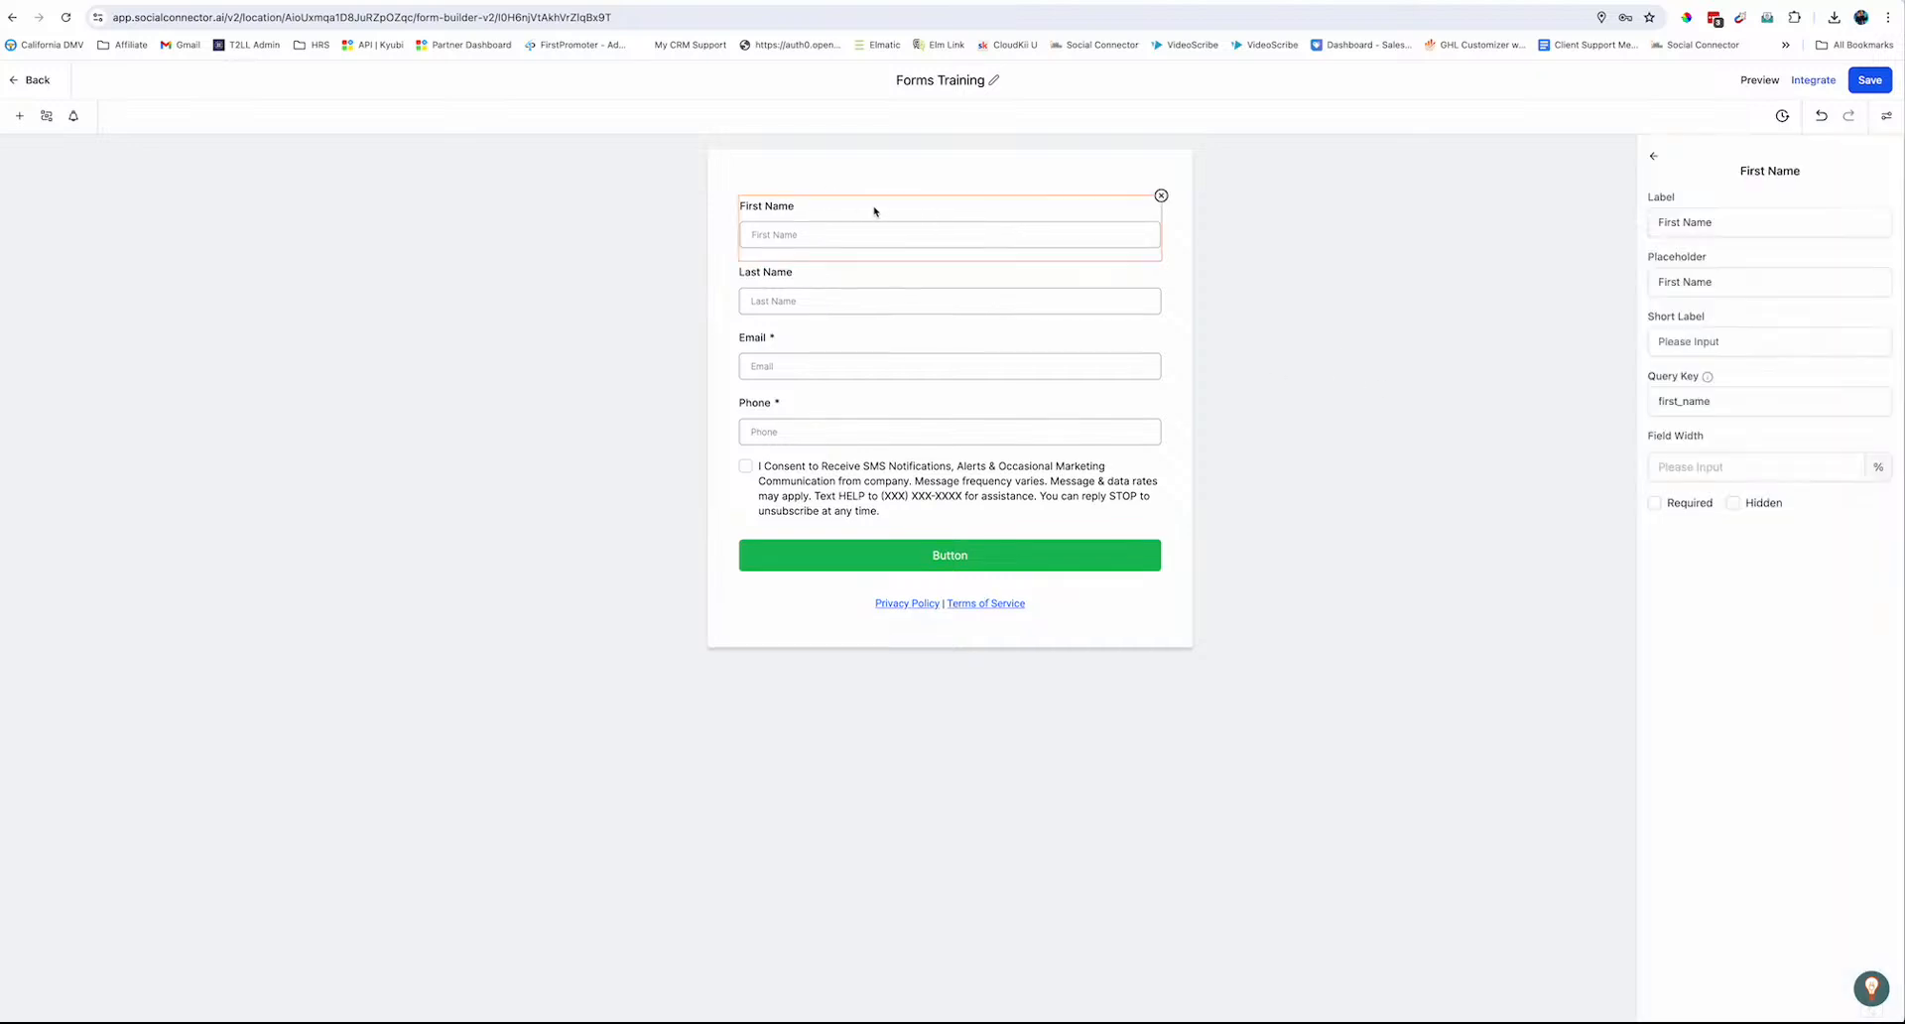
# Remove the First Name and Last Name fields and add a Full Name field at the top
pyautogui.click(1161, 195)
pyautogui.click(1161, 196)
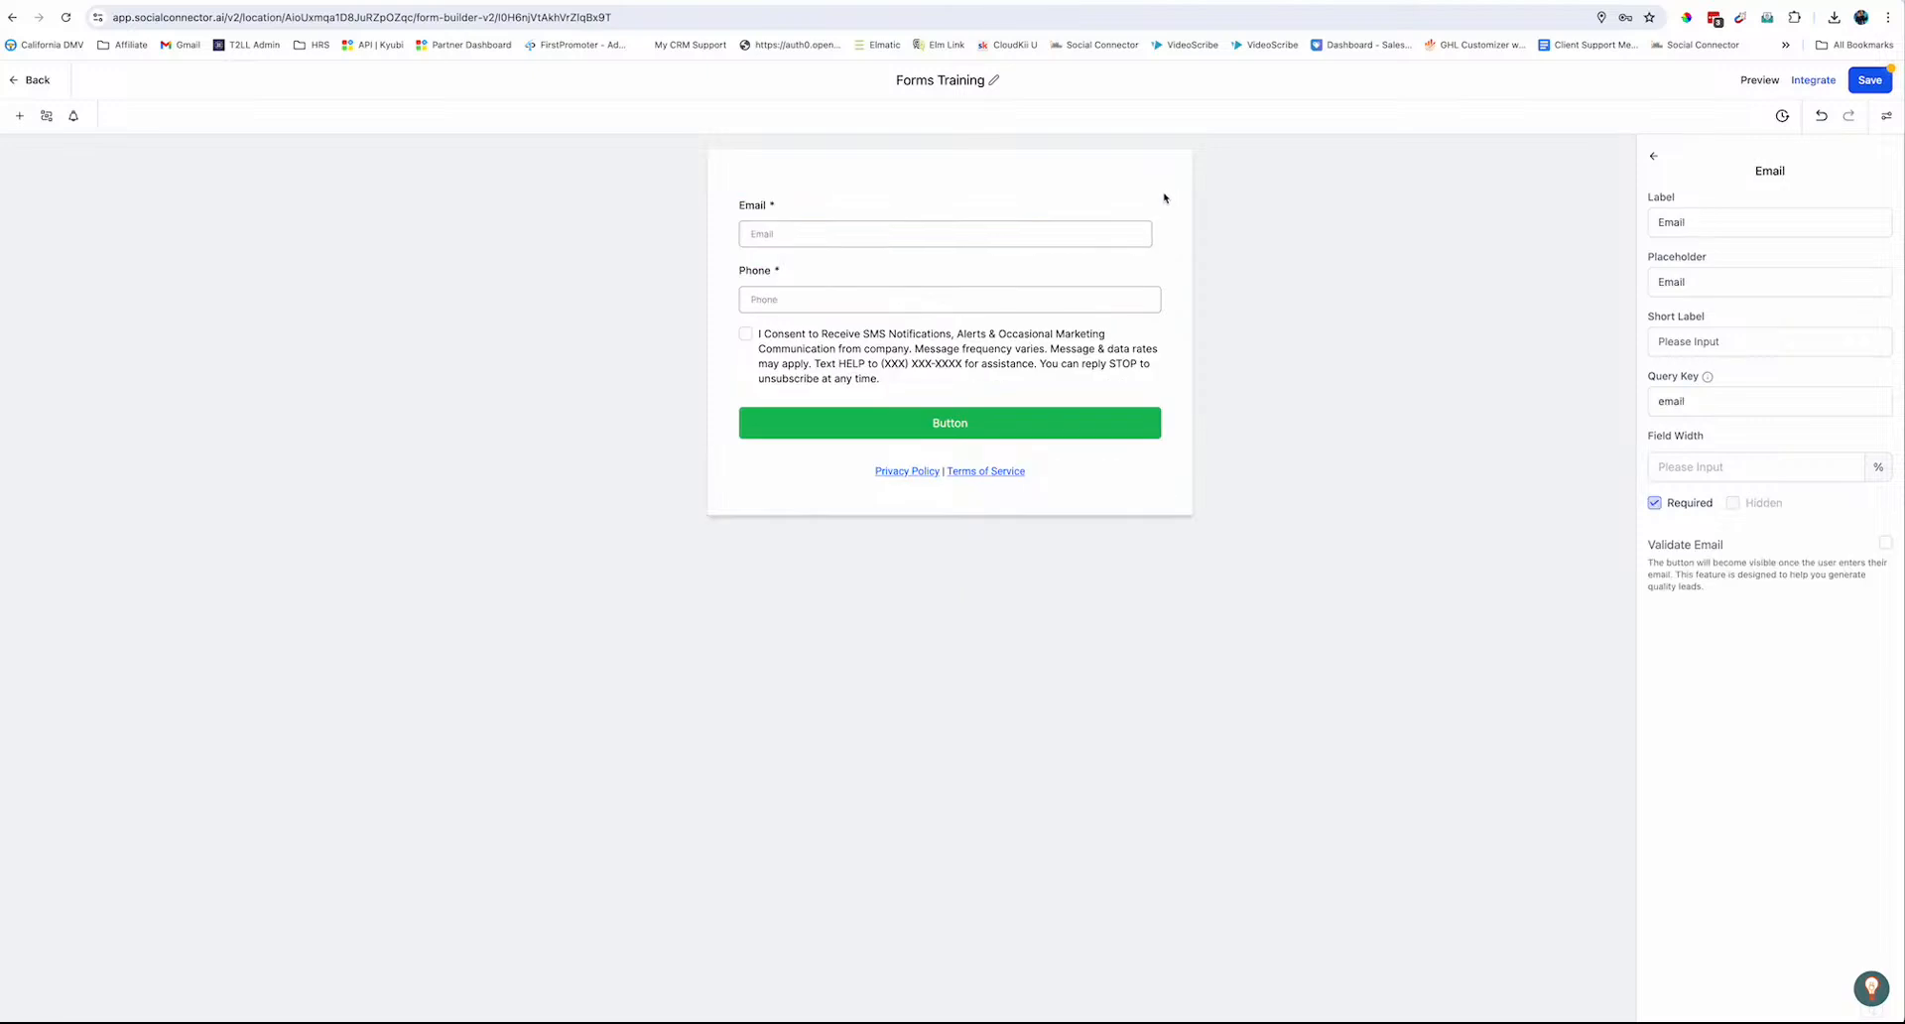
pyautogui.click(20, 116)
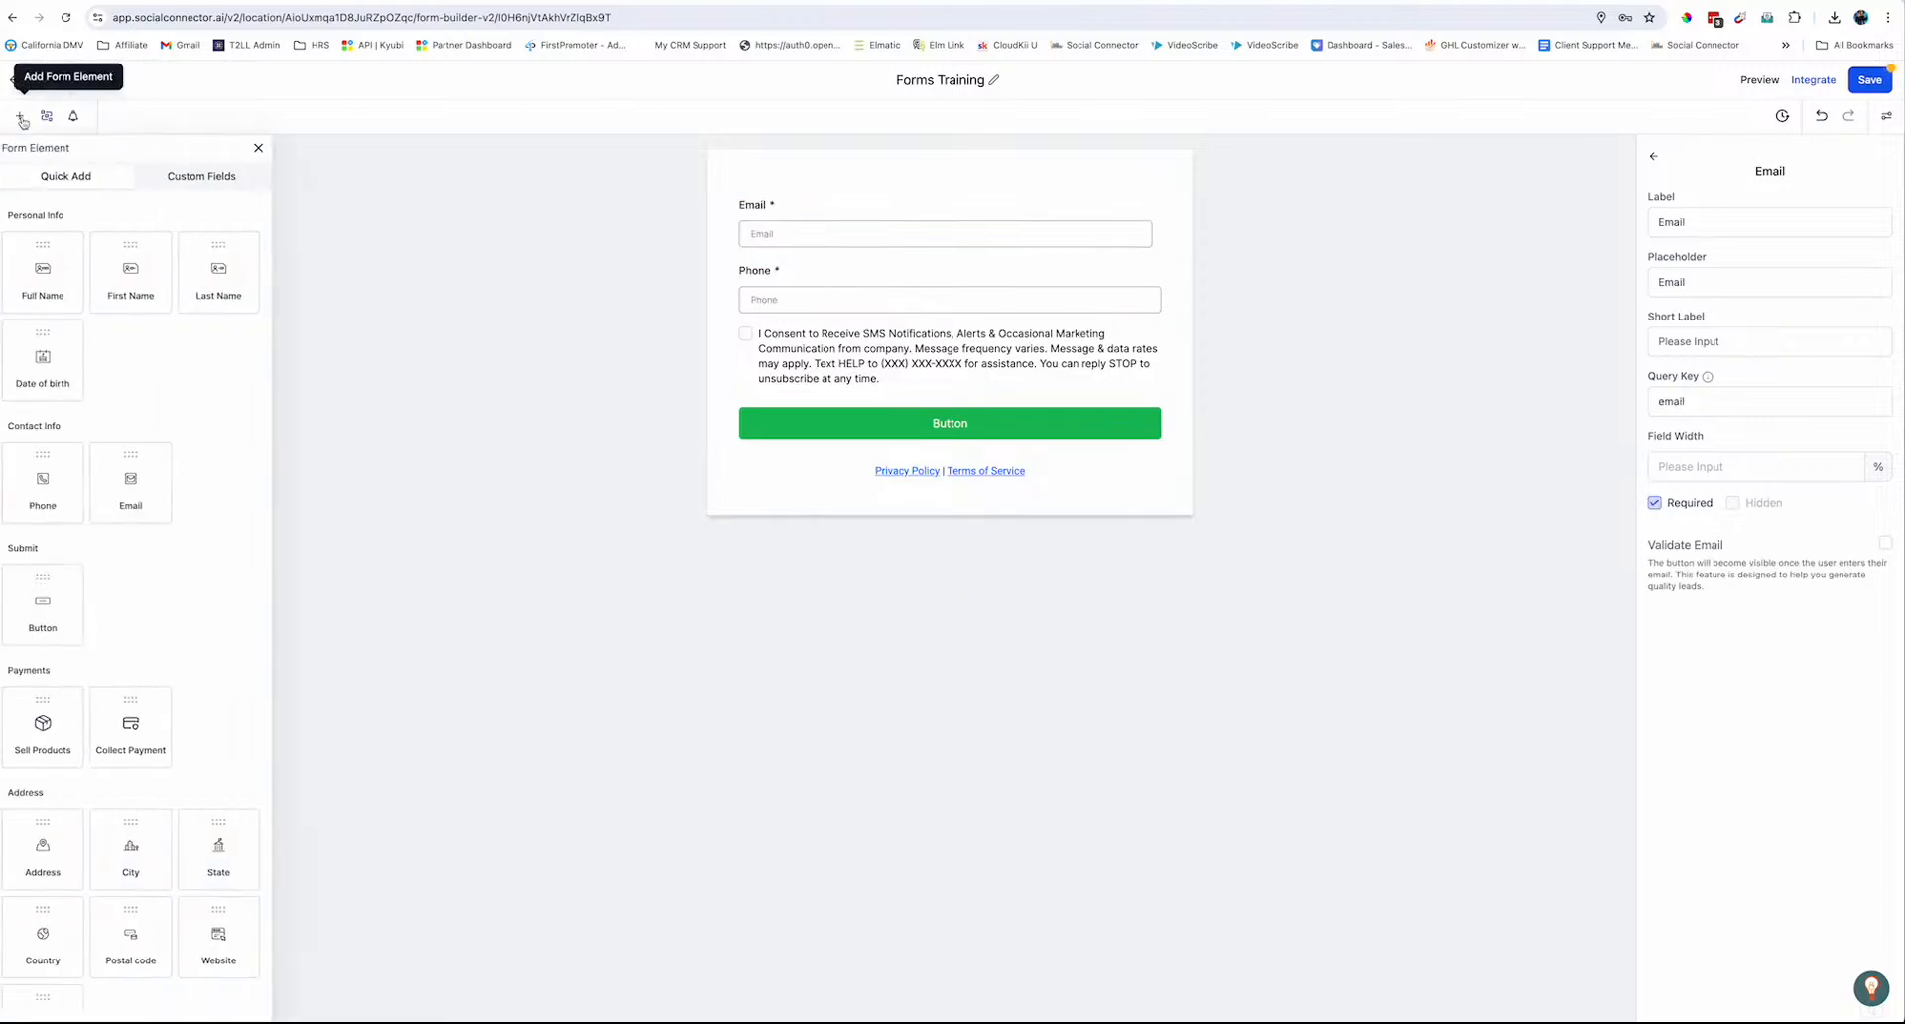
pyautogui.moveTo(41, 270); pyautogui.dragTo(871, 228)
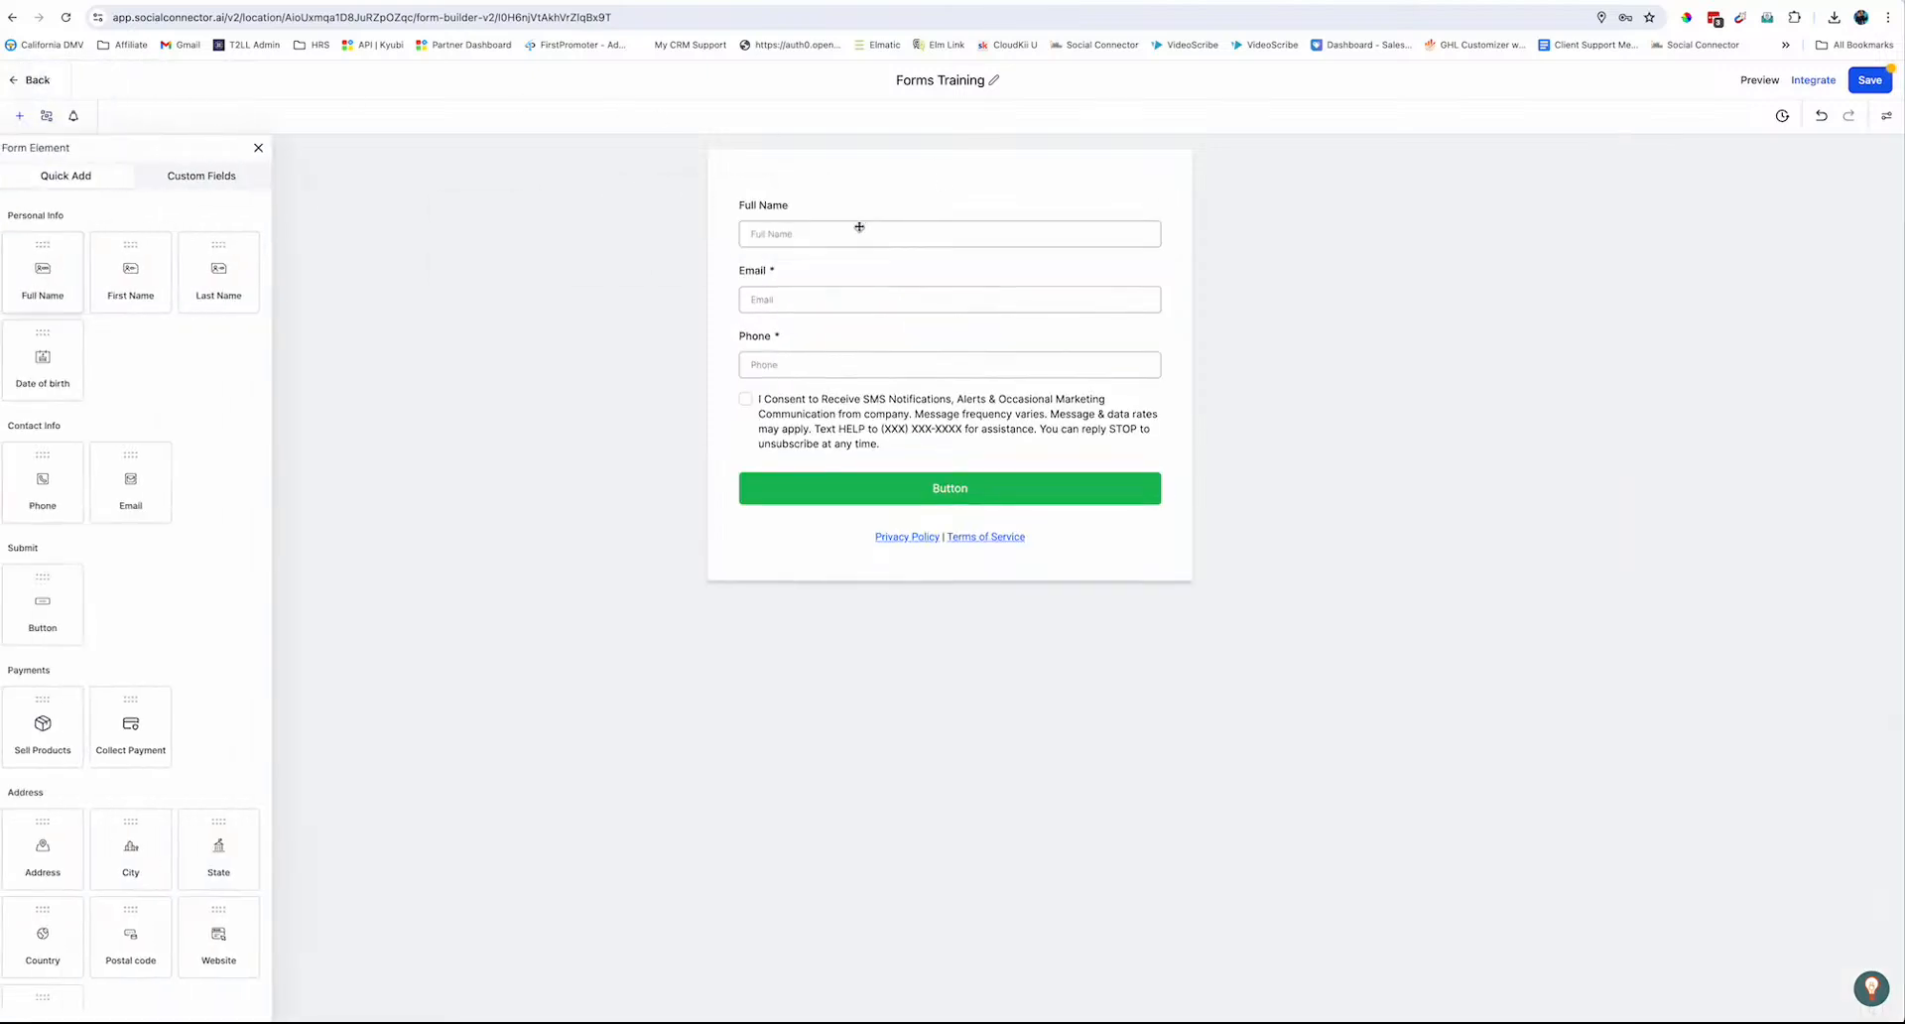
# Make the Phone field optional by unchecking Required
pyautogui.click(1007, 358)
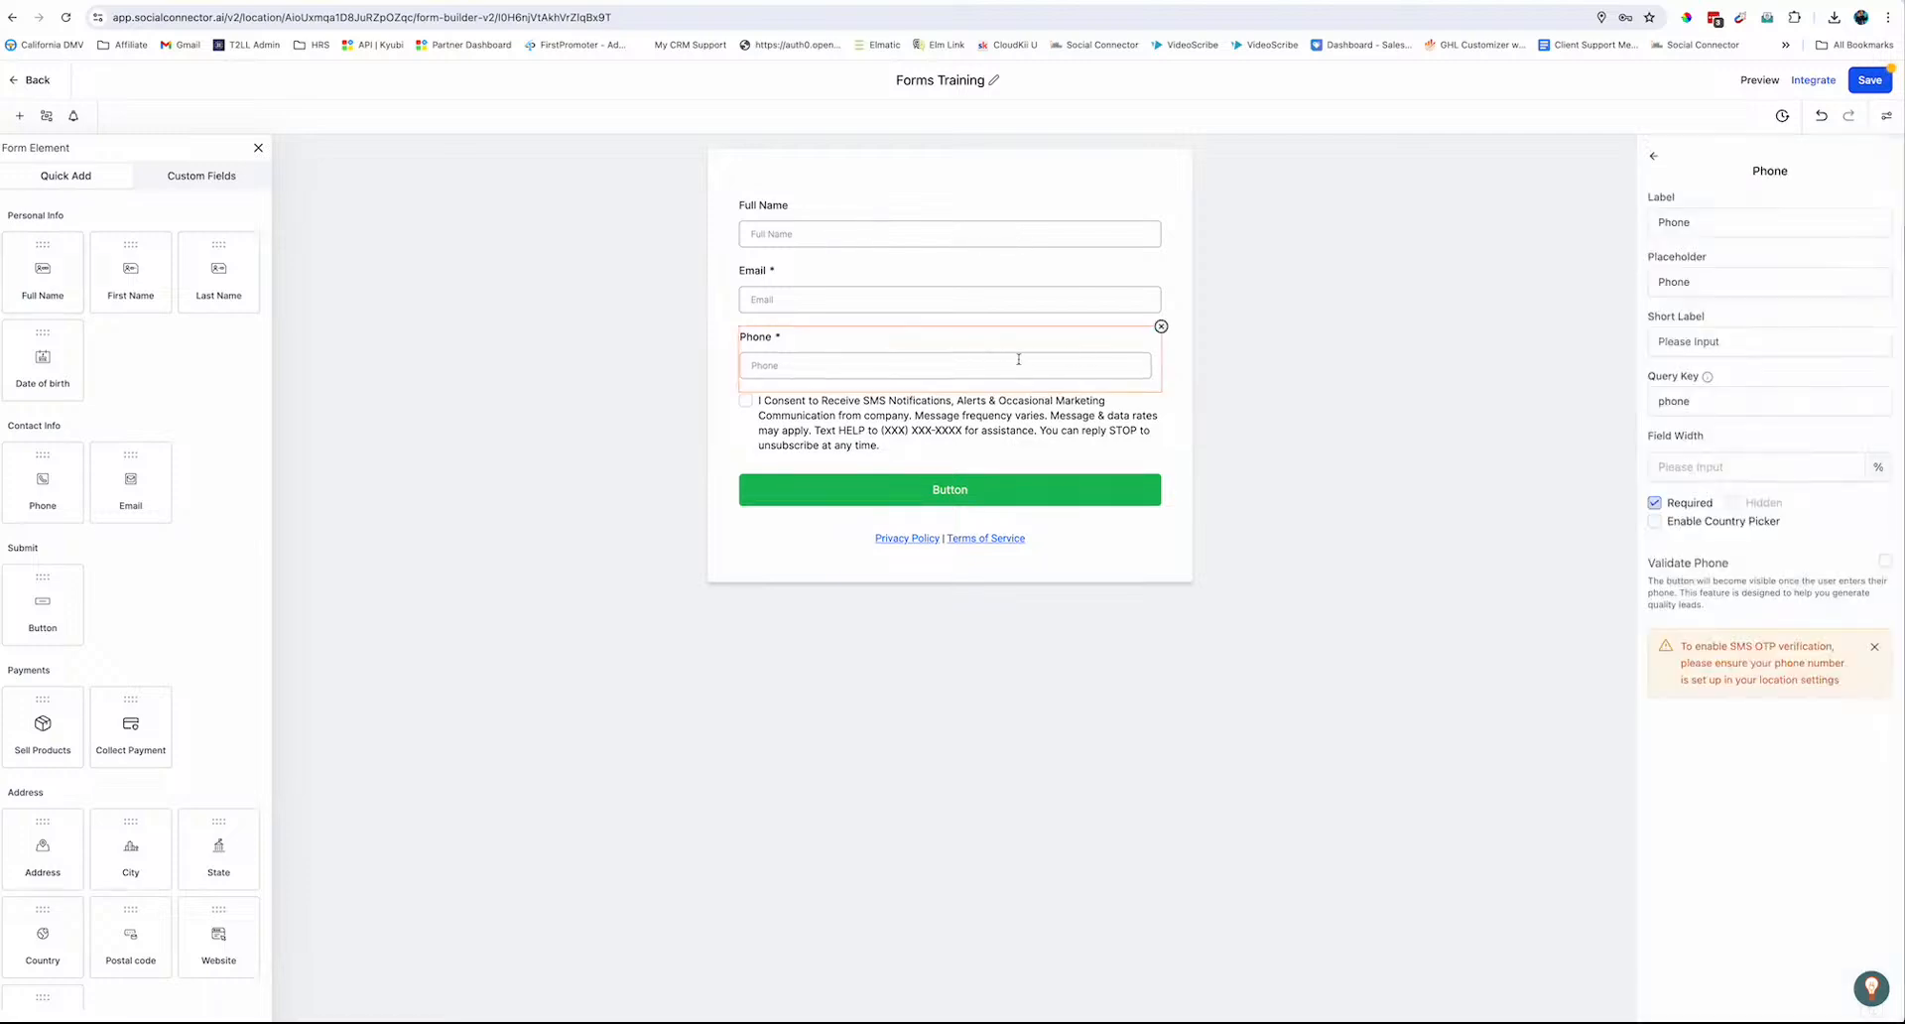
pyautogui.click(1654, 503)
pyautogui.click(885, 433)
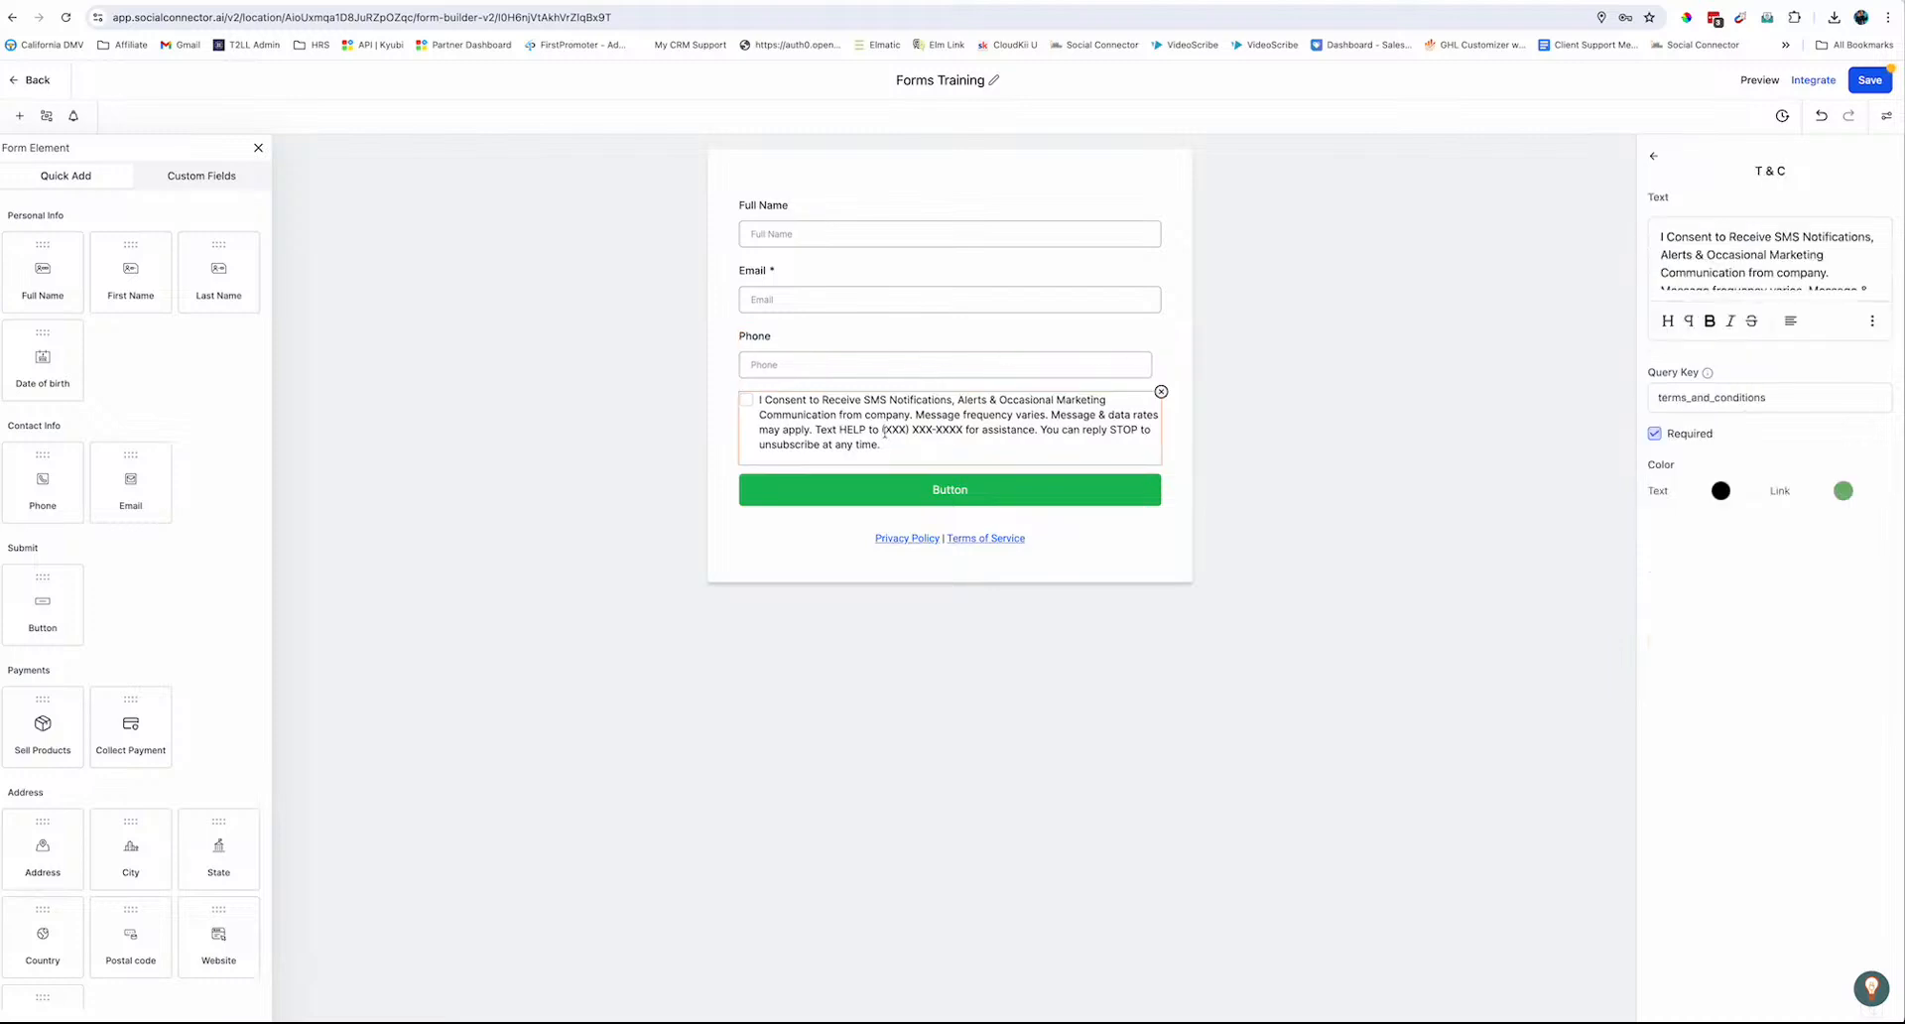
# Change 'SMS' to 'messages and notifications' in the consent checkbox text
pyautogui.doubleClick(1789, 236)
pyautogui.press('BackSpace')
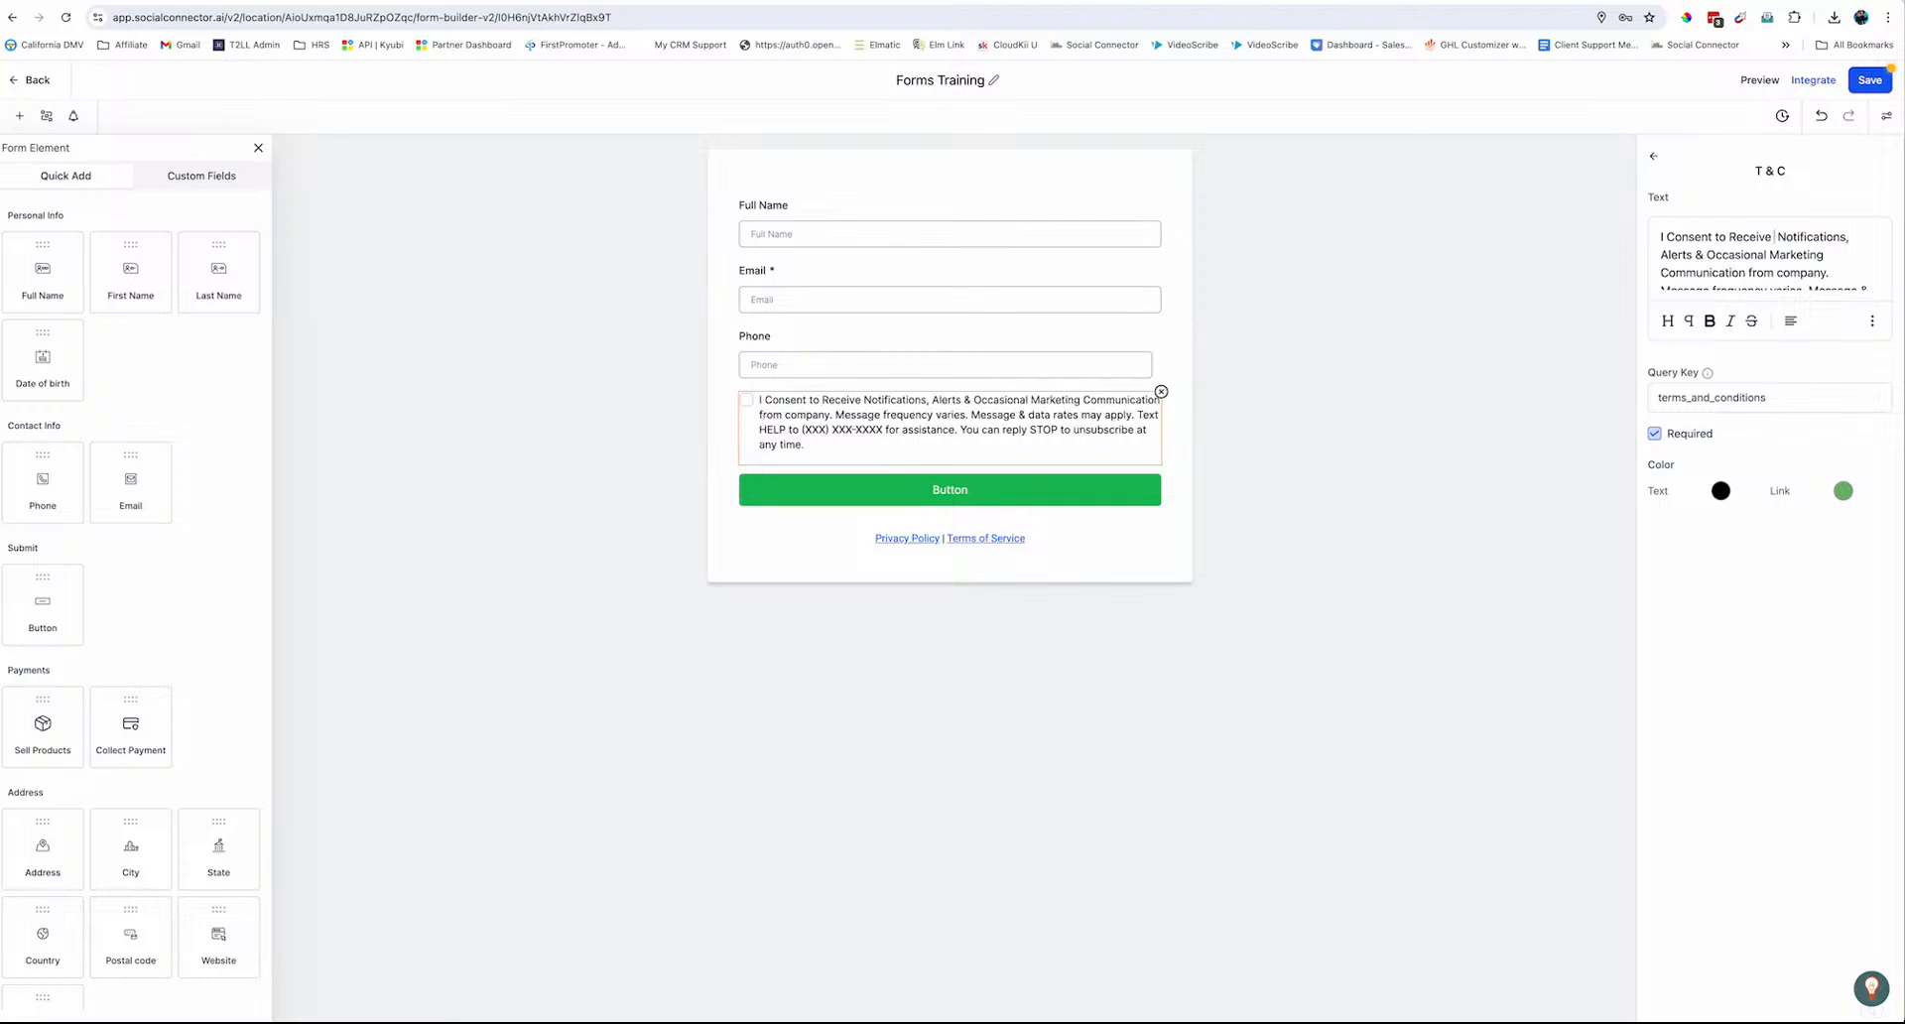
pyautogui.write('messages')
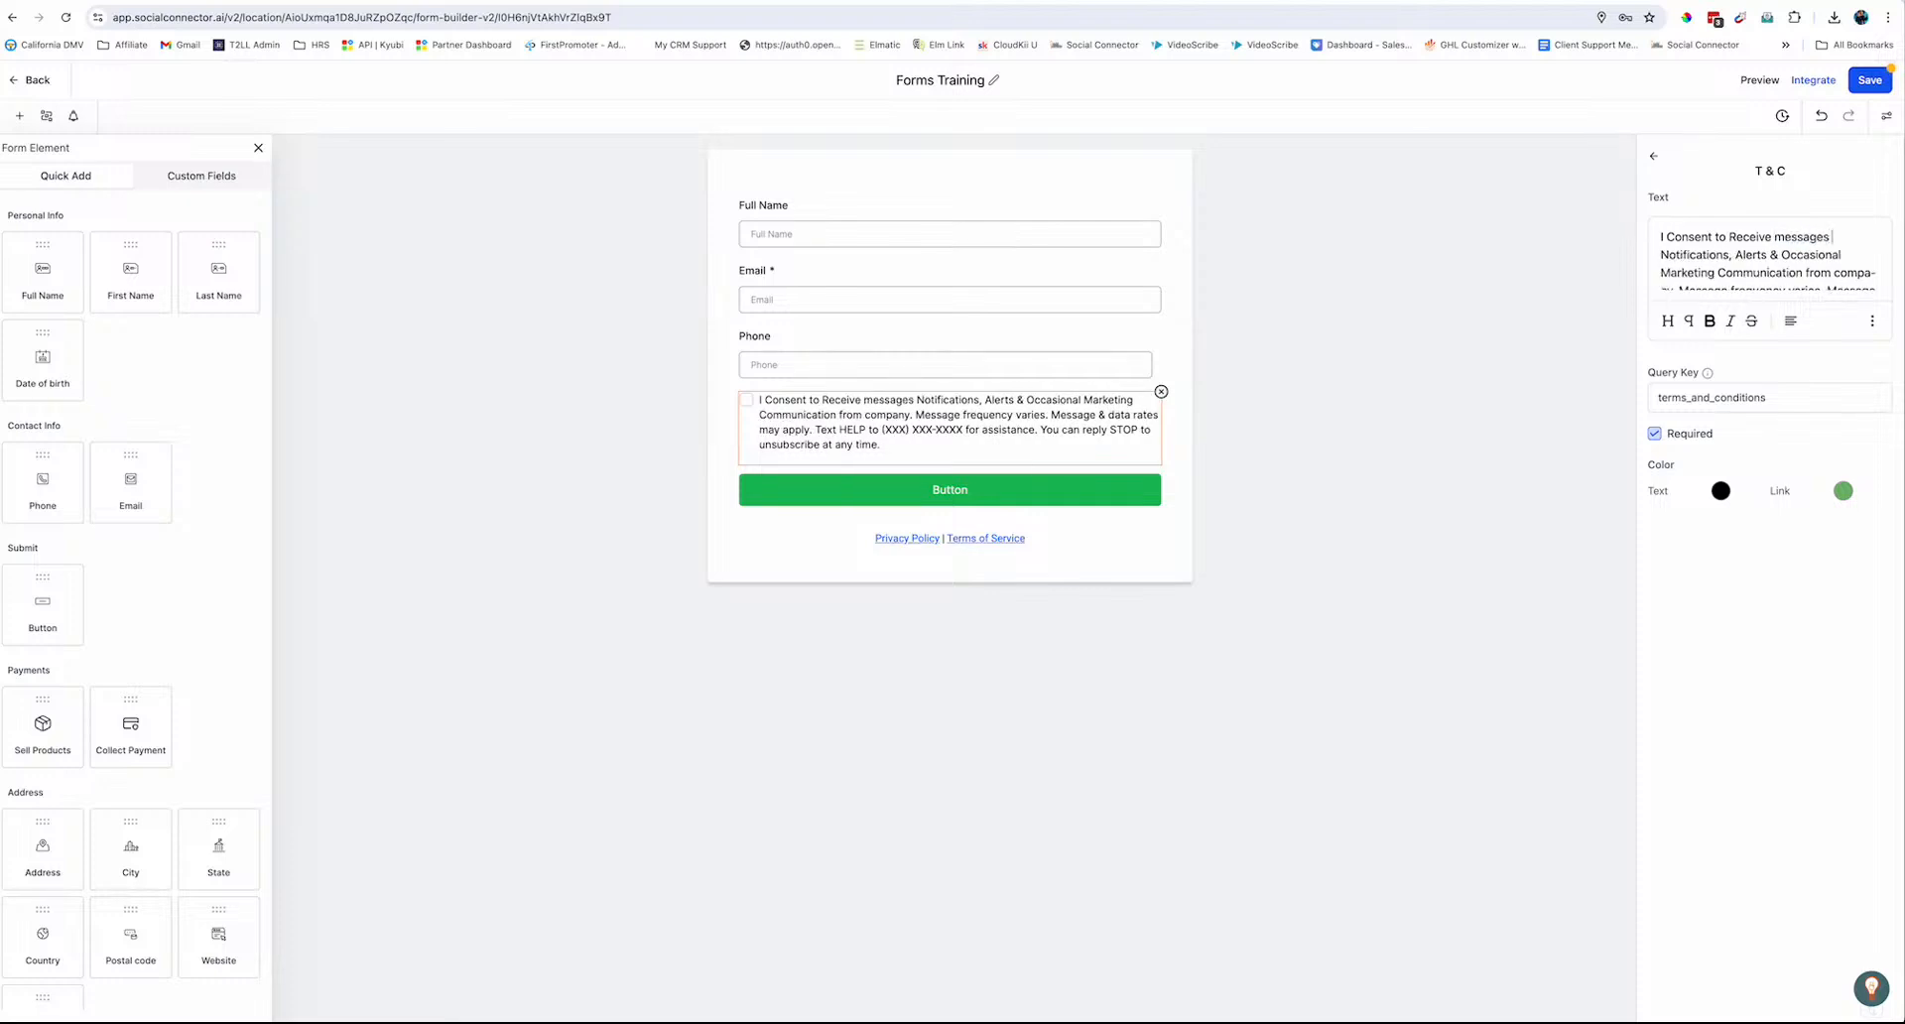
pyautogui.write(' and')
pyautogui.press('Delete')
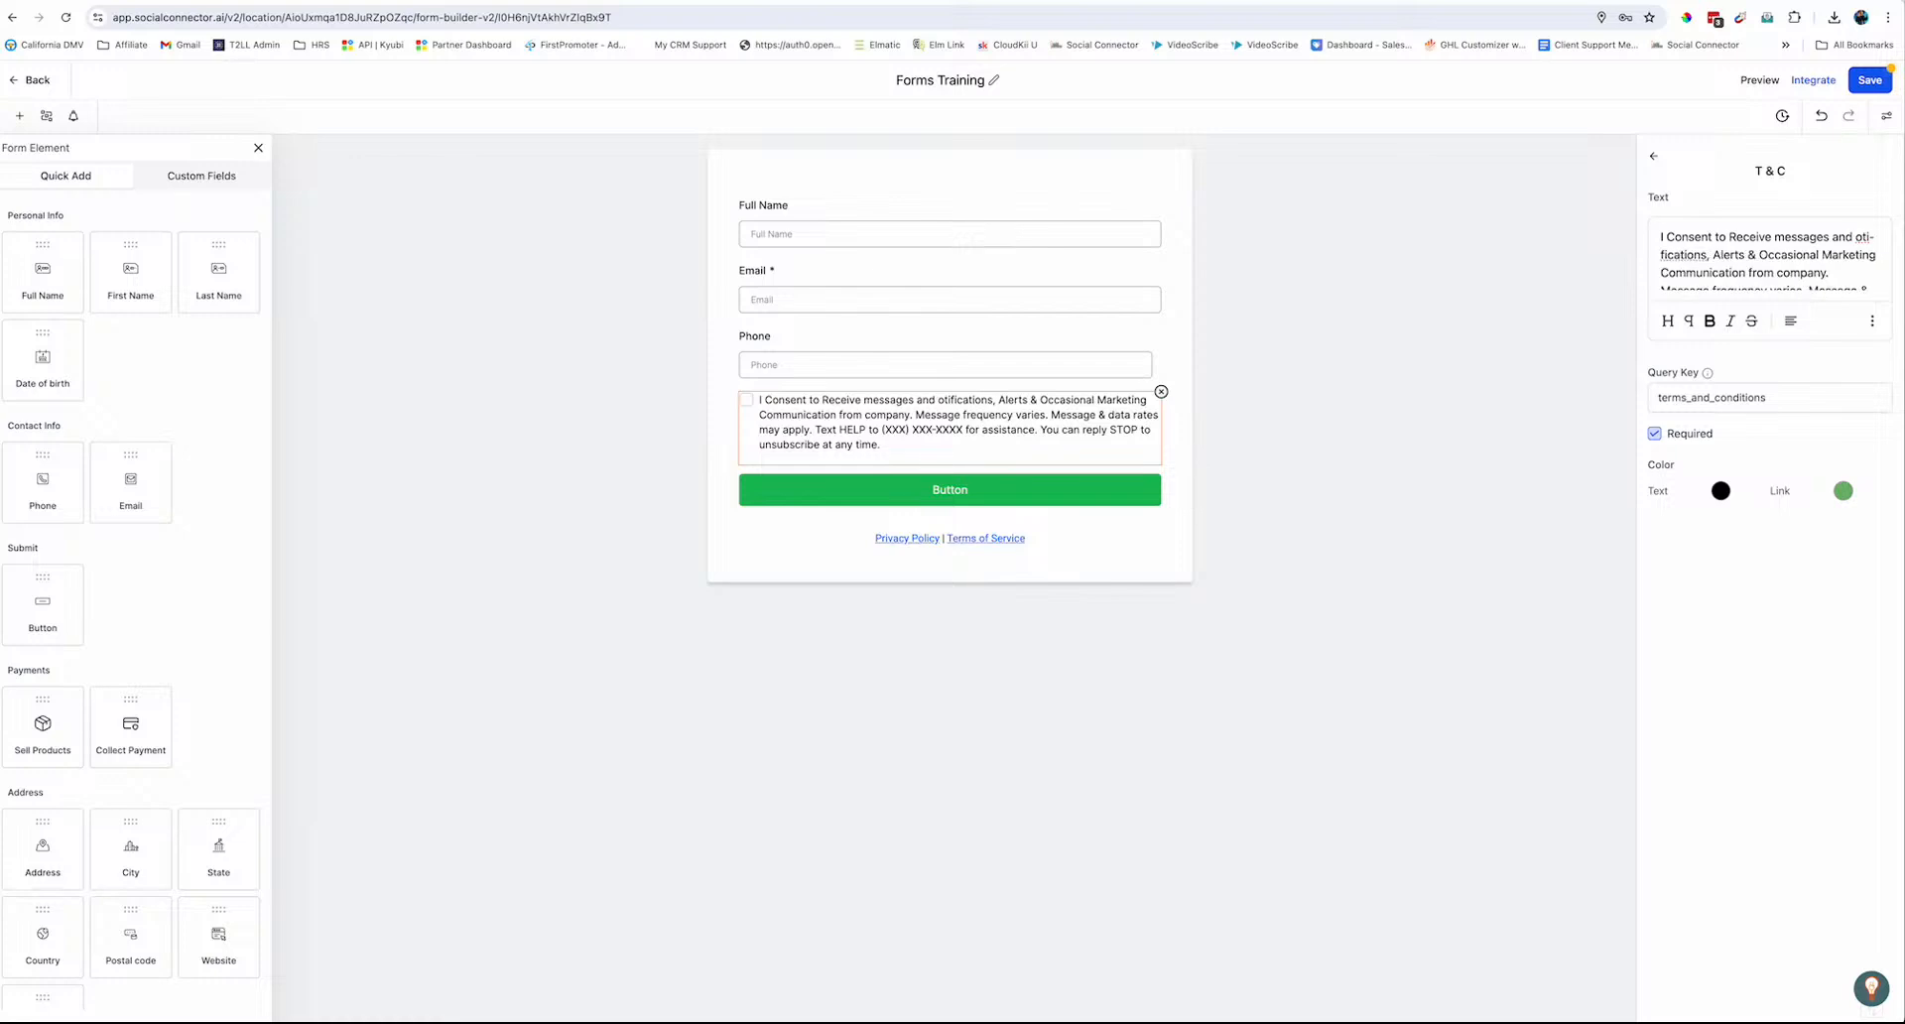
pyautogui.write('n')
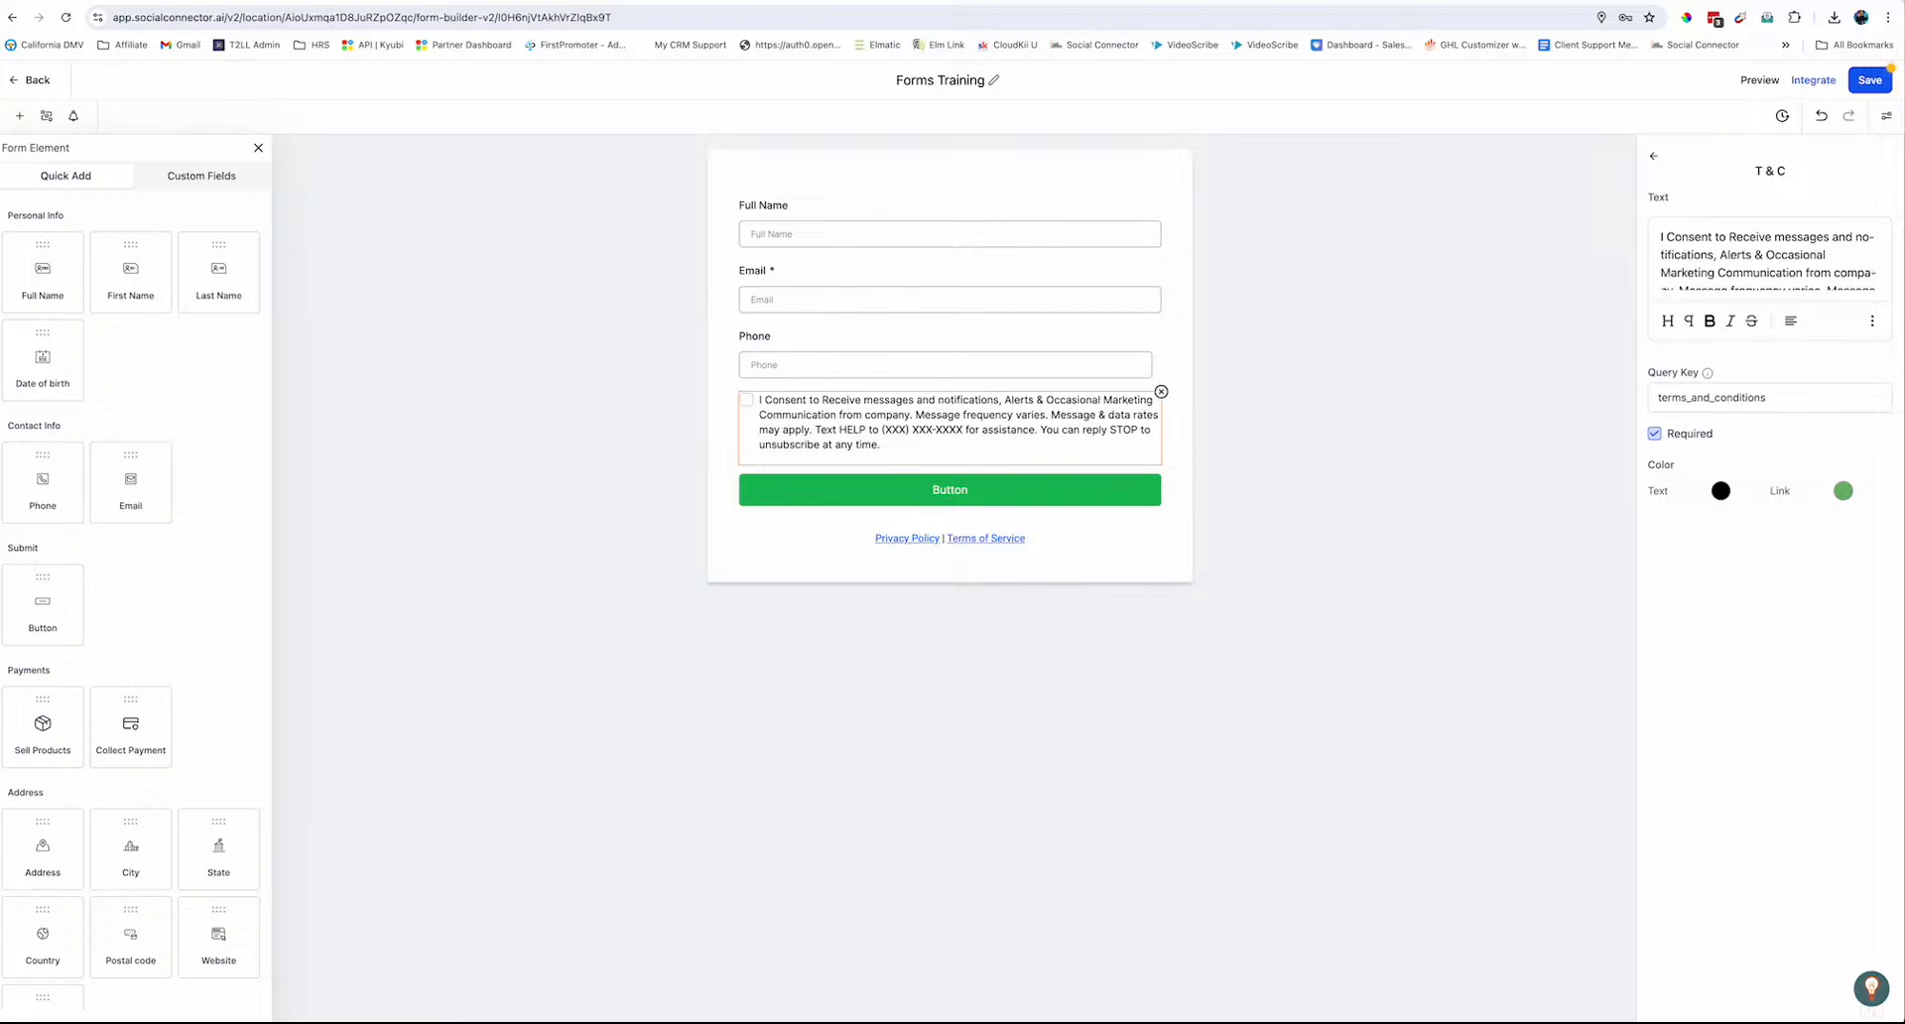
pyautogui.scroll(-2, 1752, 260)
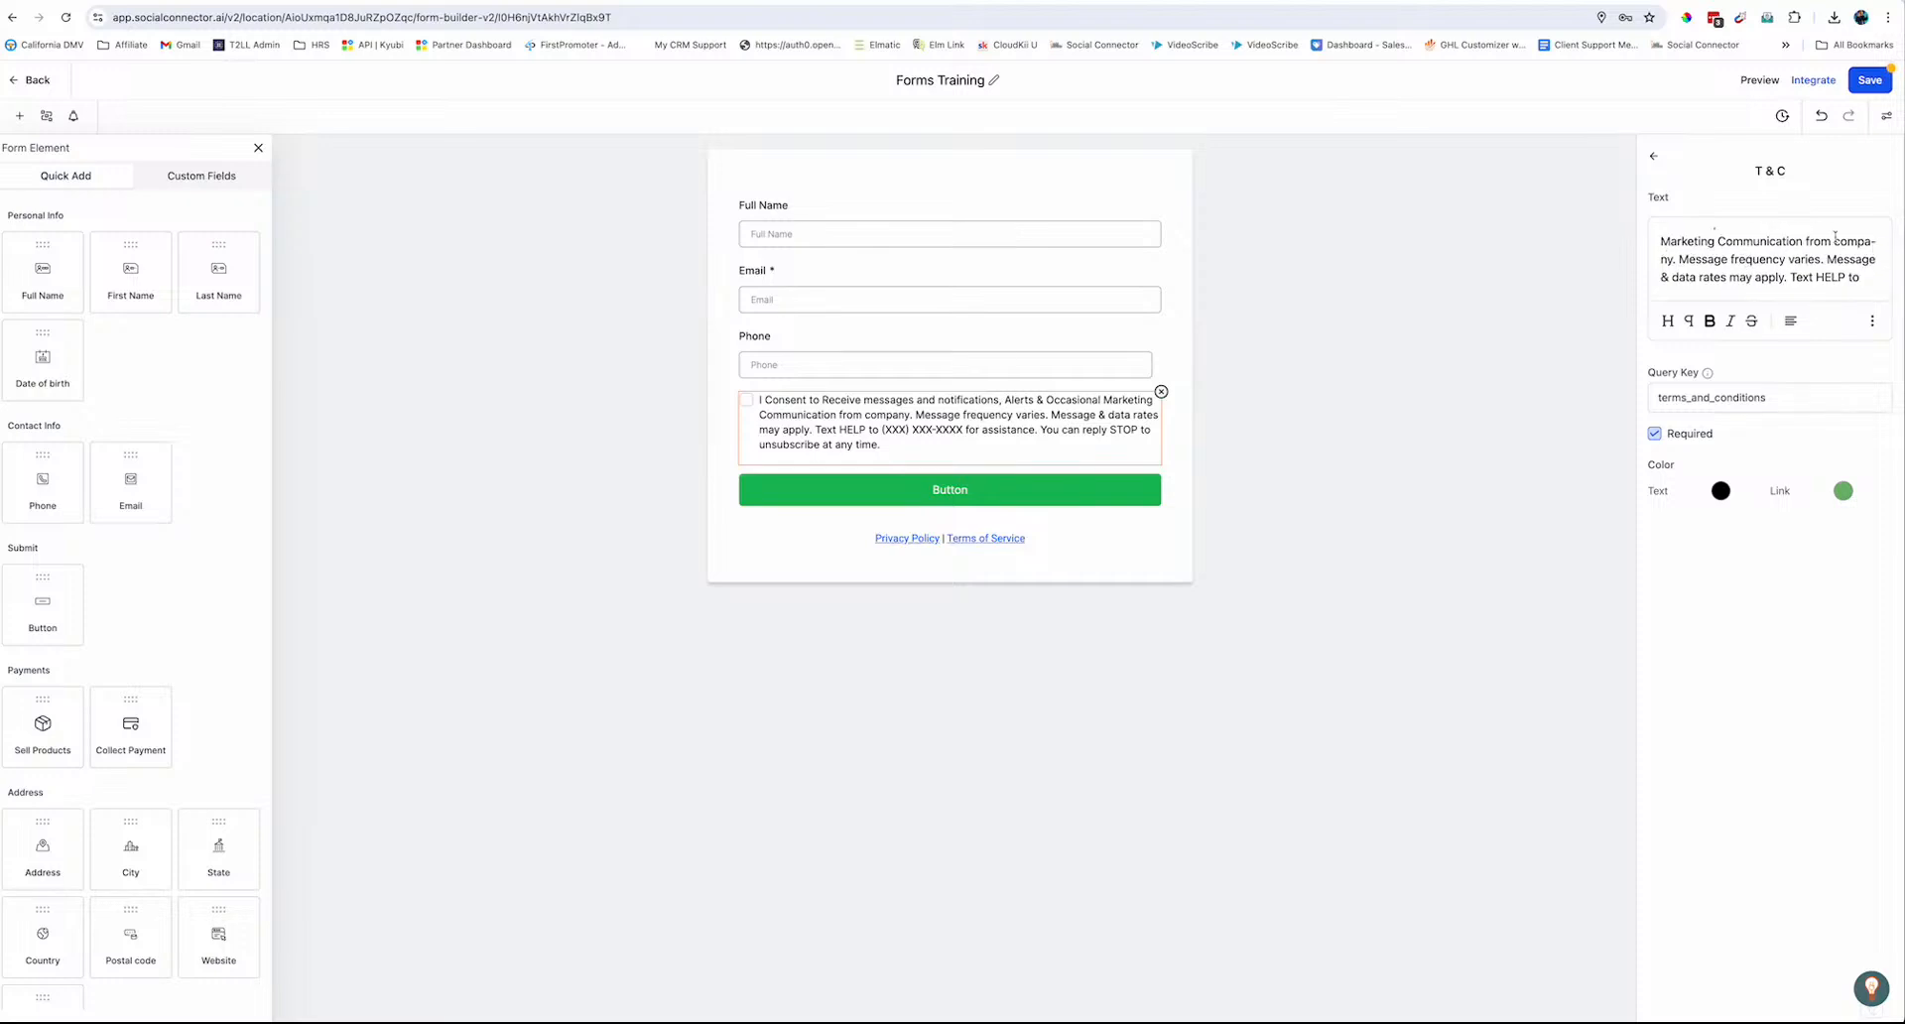
# Replace 'company' with 'Social Connector' in the consent text
pyautogui.moveTo(1835, 241); pyautogui.dragTo(1676, 265)
pyautogui.write('social.')
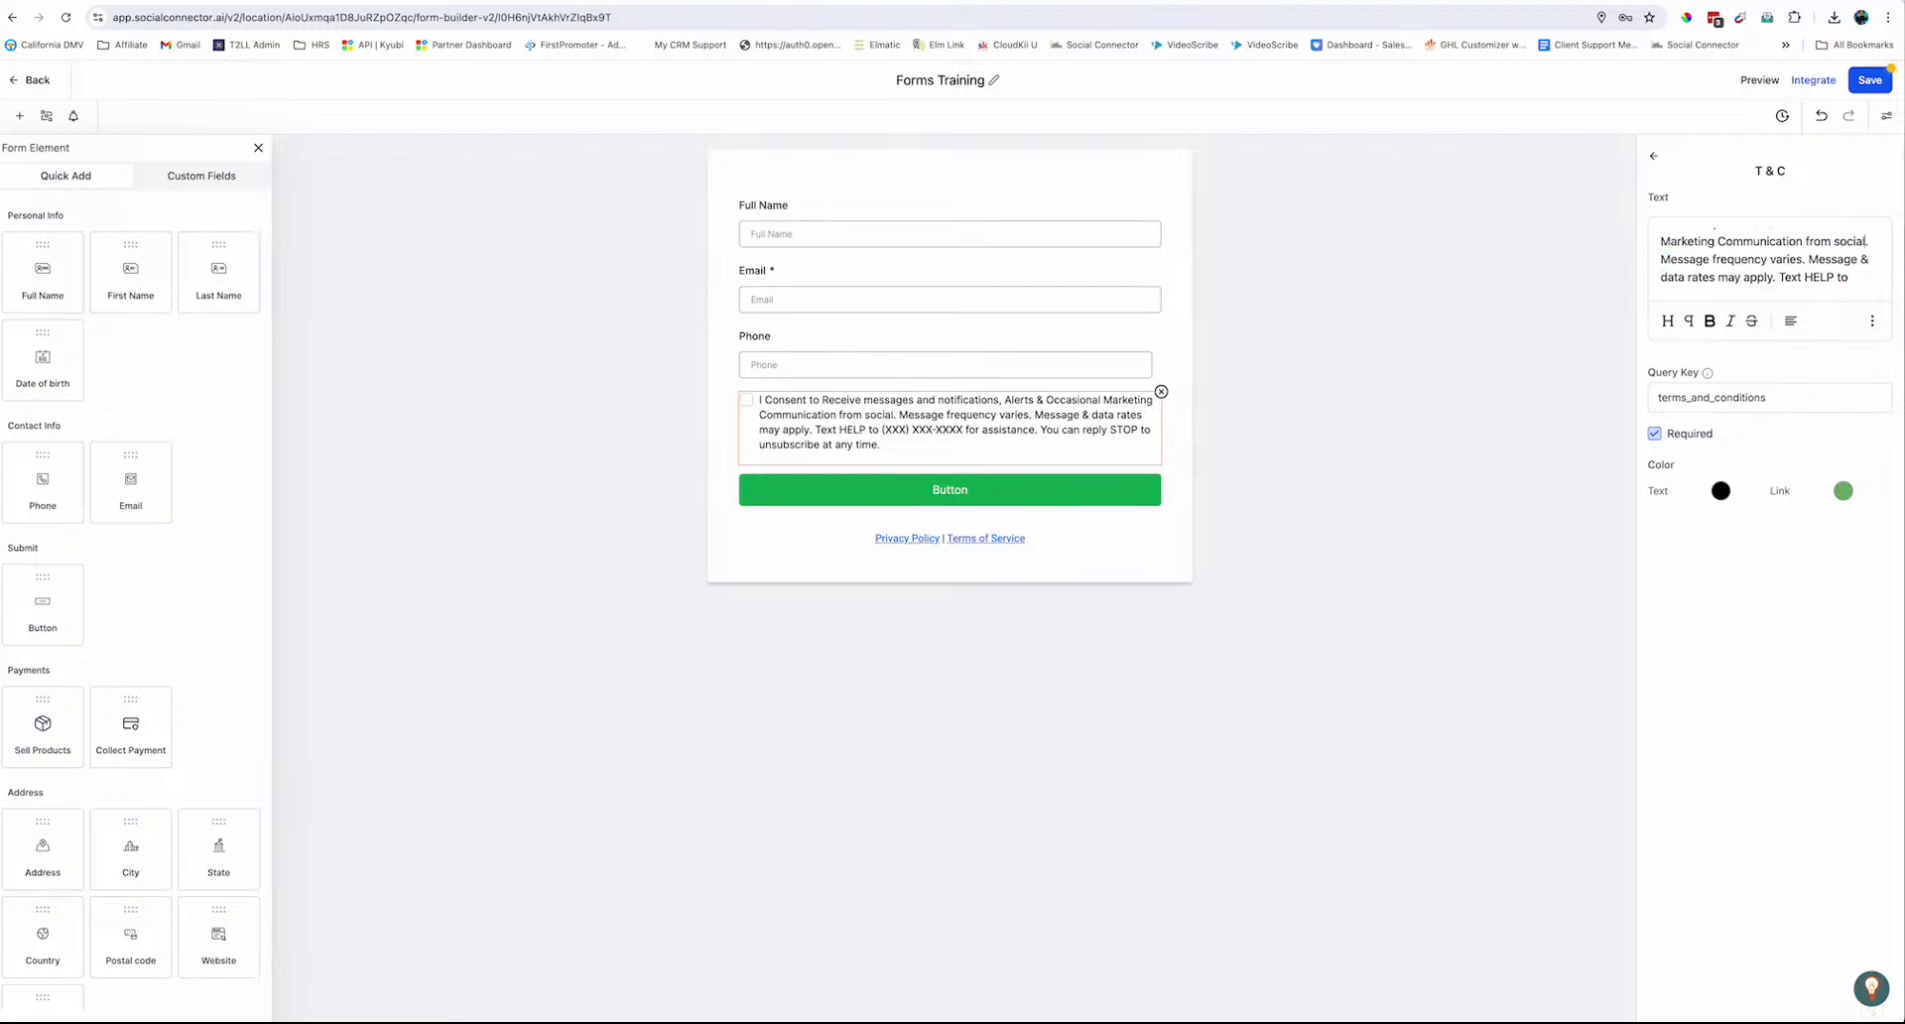
pyautogui.press('BackSpace')
pyautogui.press('BackSpace')
pyautogui.press('BackSpace')
pyautogui.press('BackSpace')
pyautogui.press('BackSpace')
pyautogui.press('BackSpace')
pyautogui.write('Social')
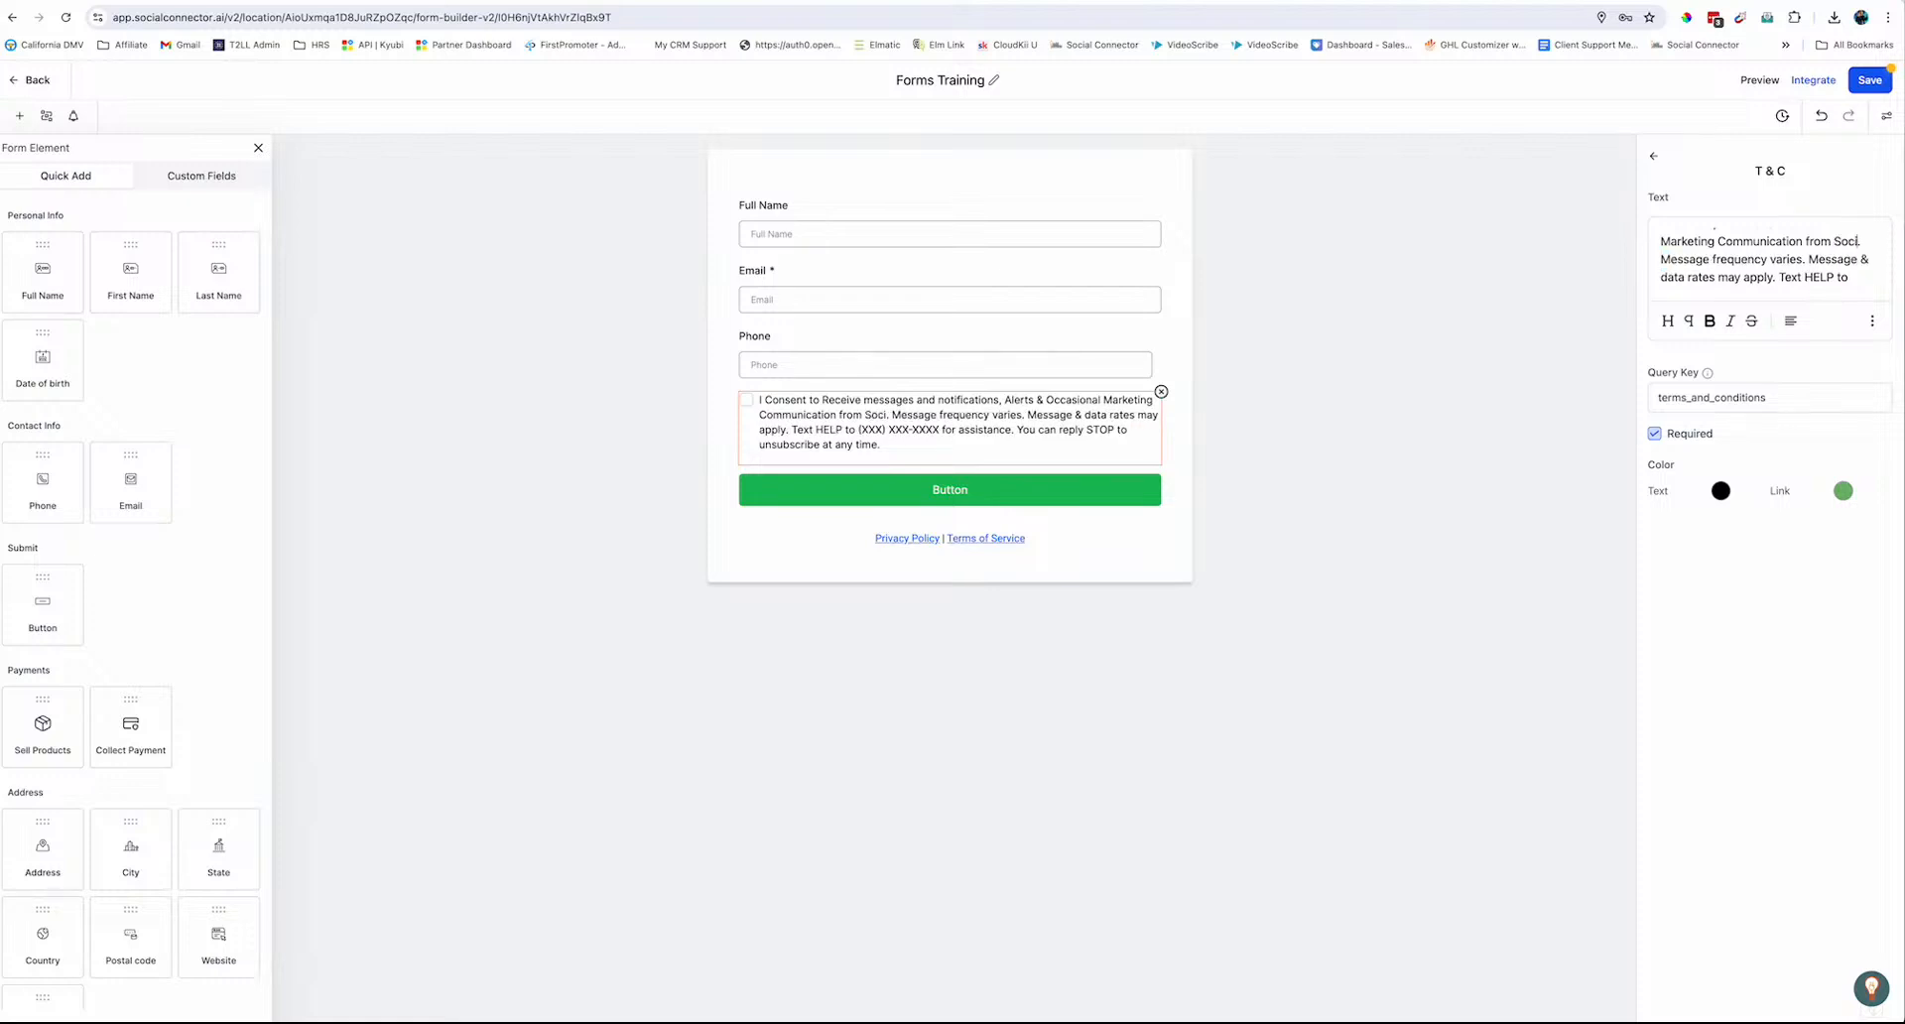
pyautogui.write(' Conector')
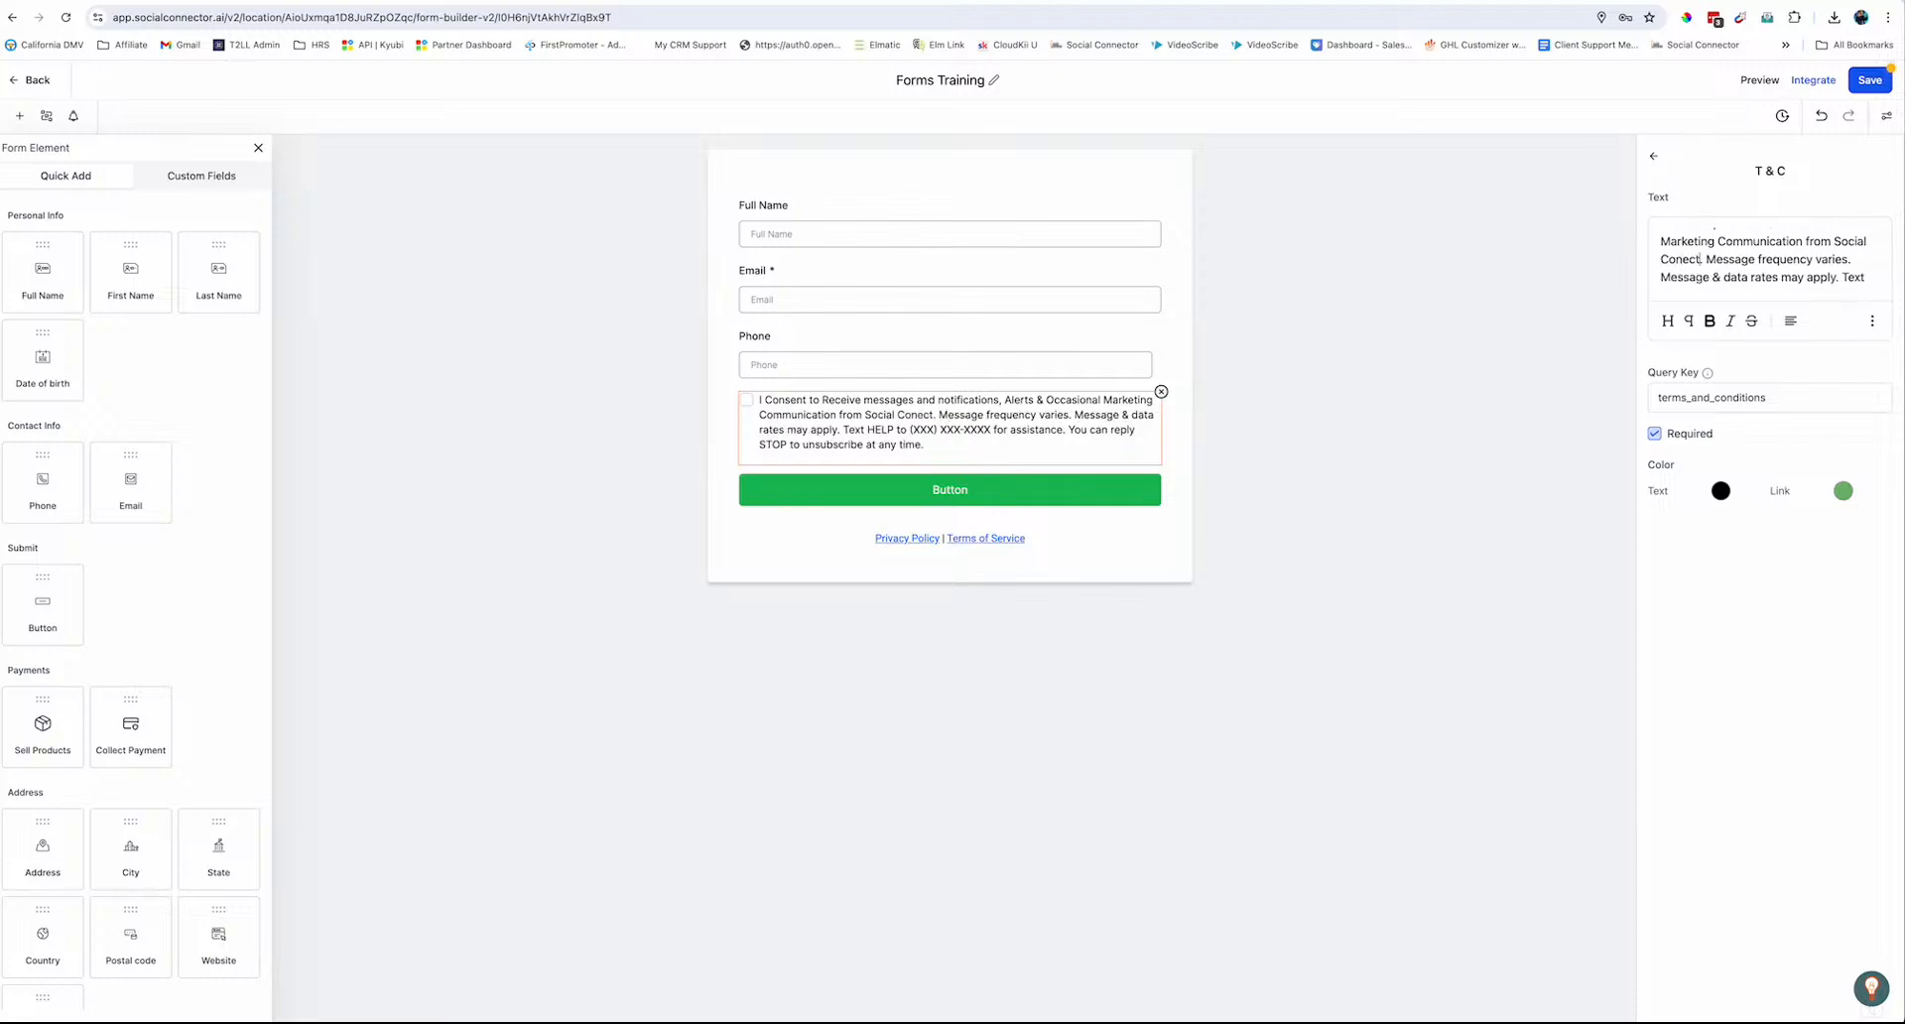
pyautogui.press('BackSpace')
pyautogui.press('BackSpace')
pyautogui.press('BackSpace')
pyautogui.press('BackSpace')
pyautogui.press('BackSpace')
pyautogui.write('nector.')
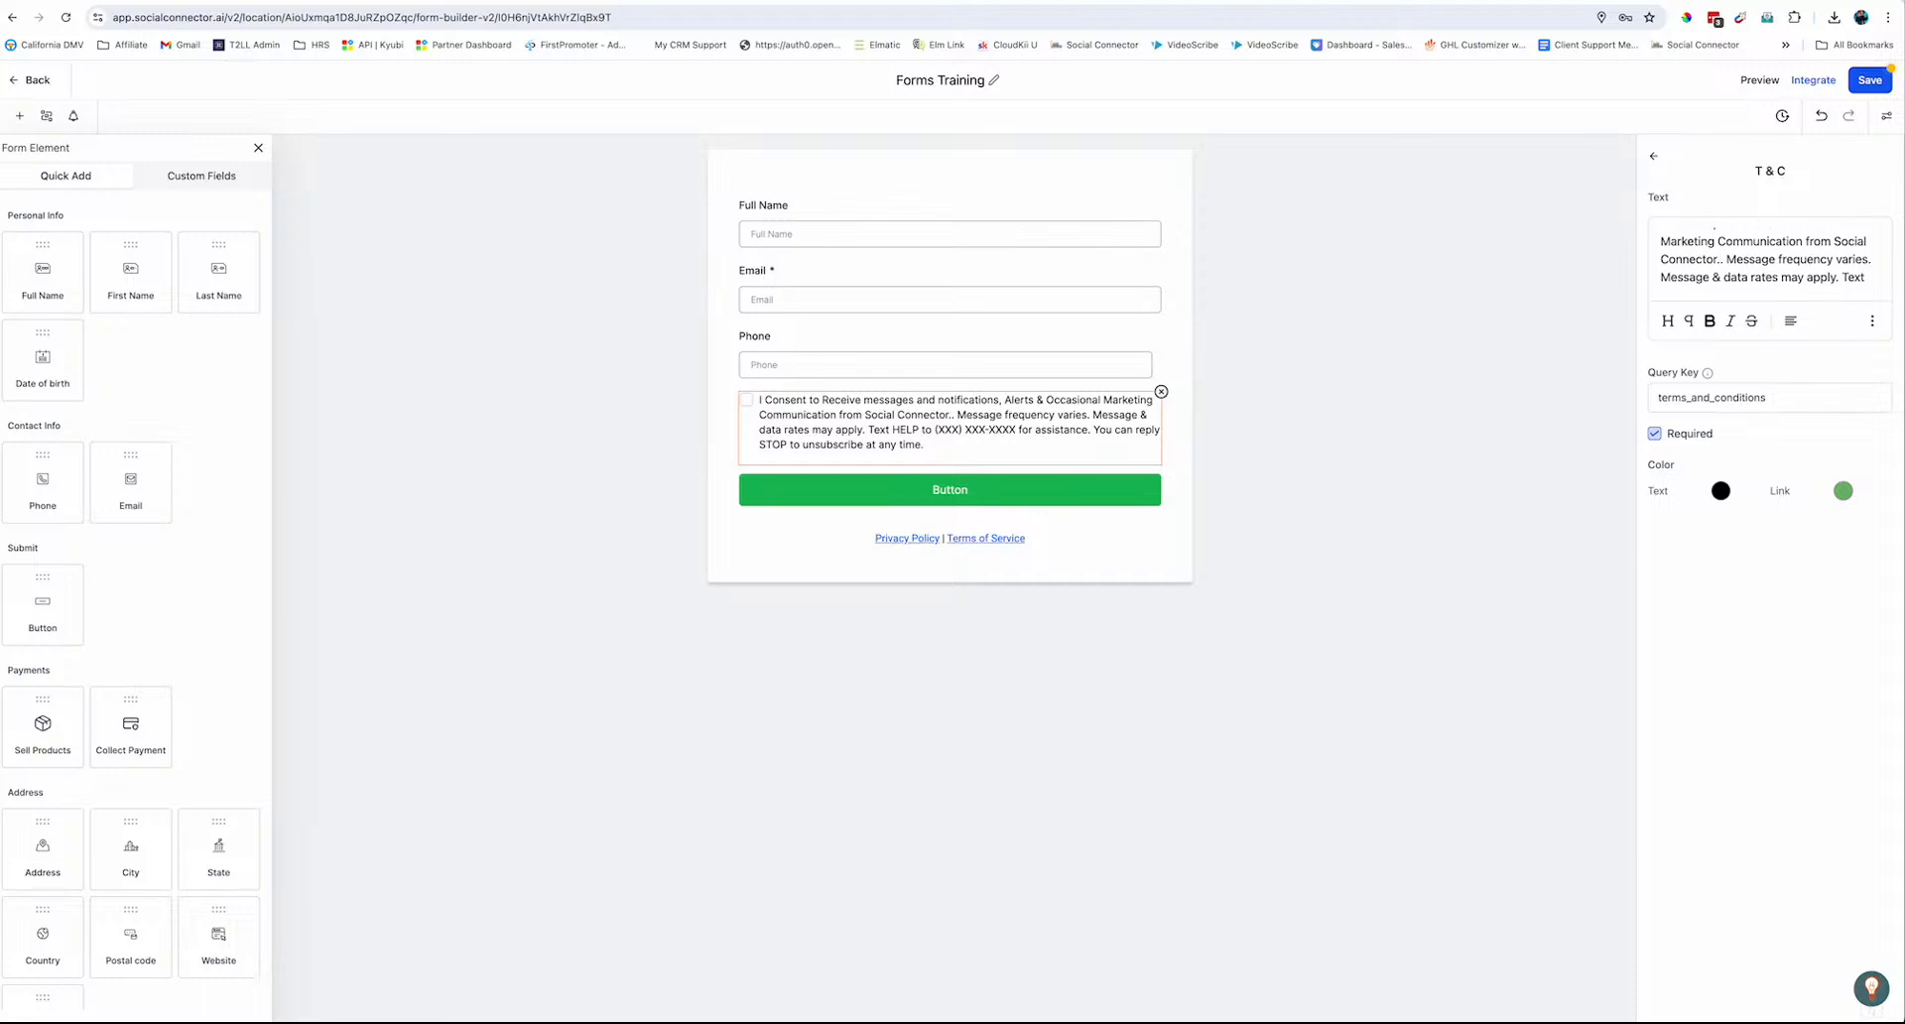
pyautogui.press('BackSpace')
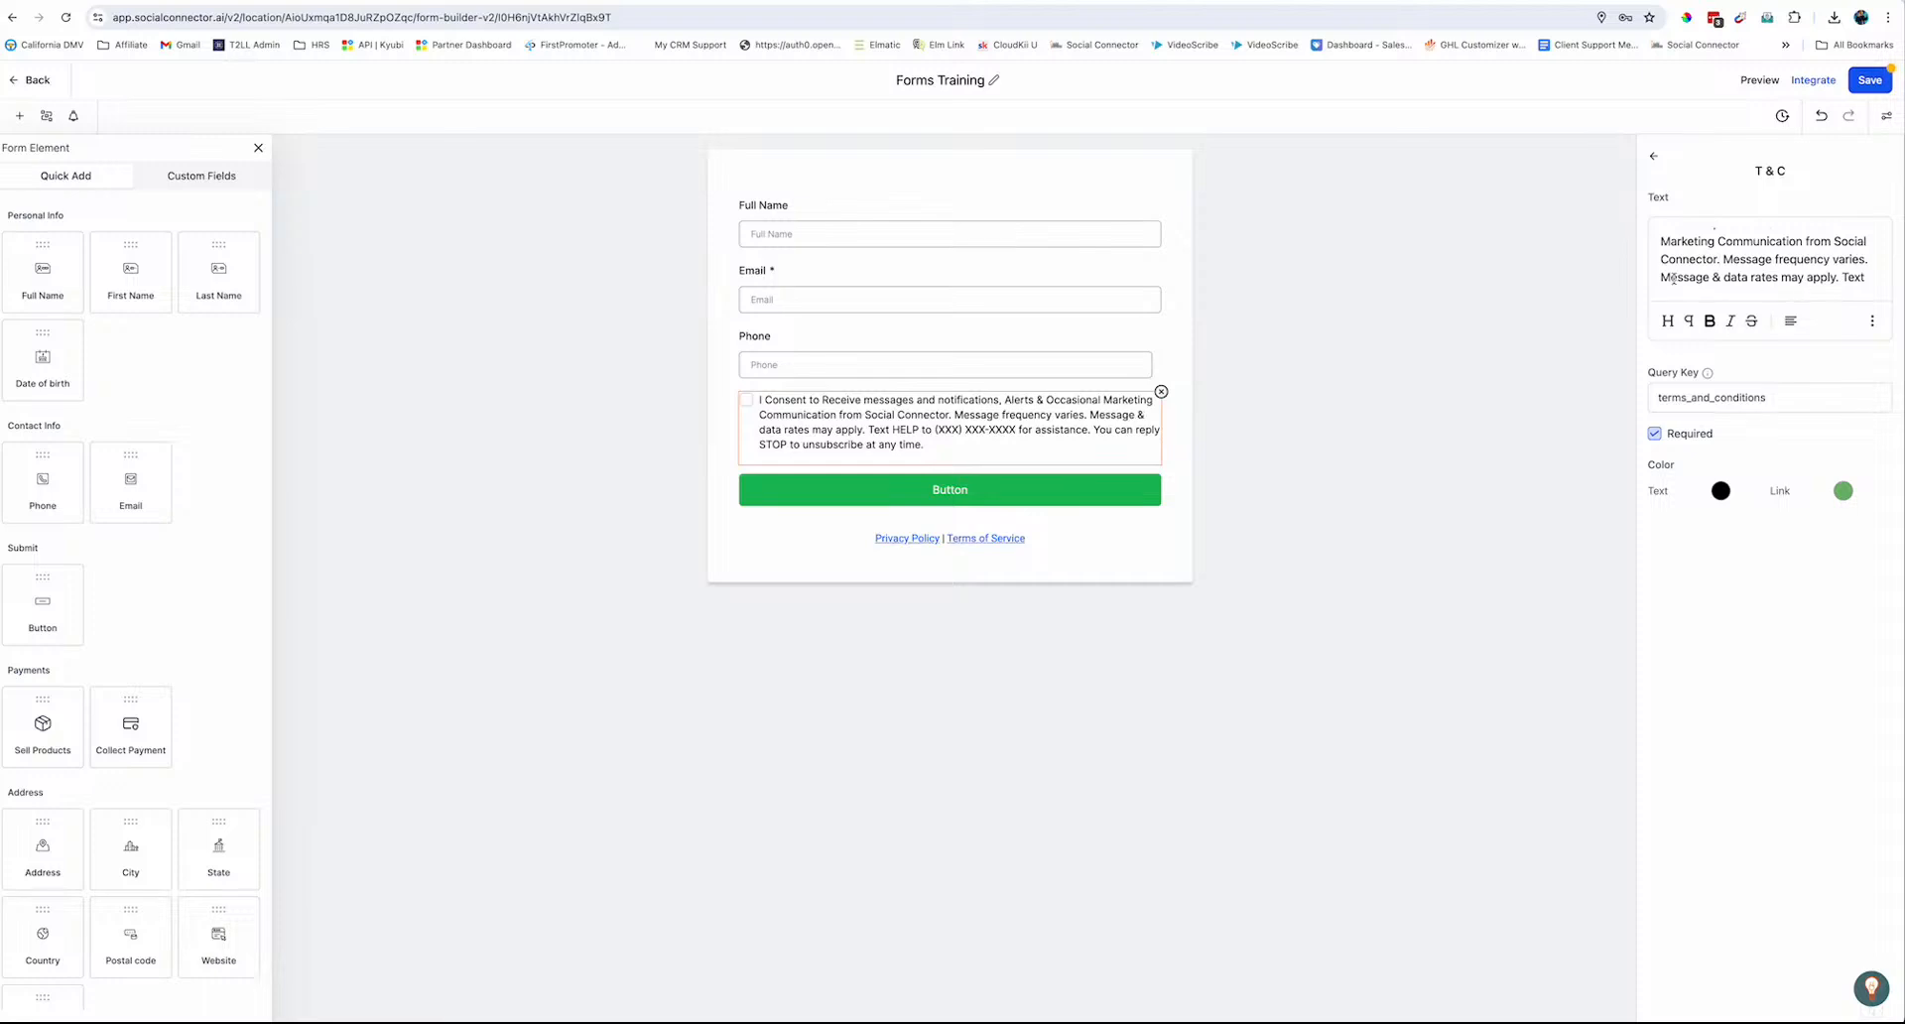
# Delete the data-rates and HELP sentence from the consent text and save the form
pyautogui.moveTo(1662, 277); pyautogui.dragTo(1714, 261)
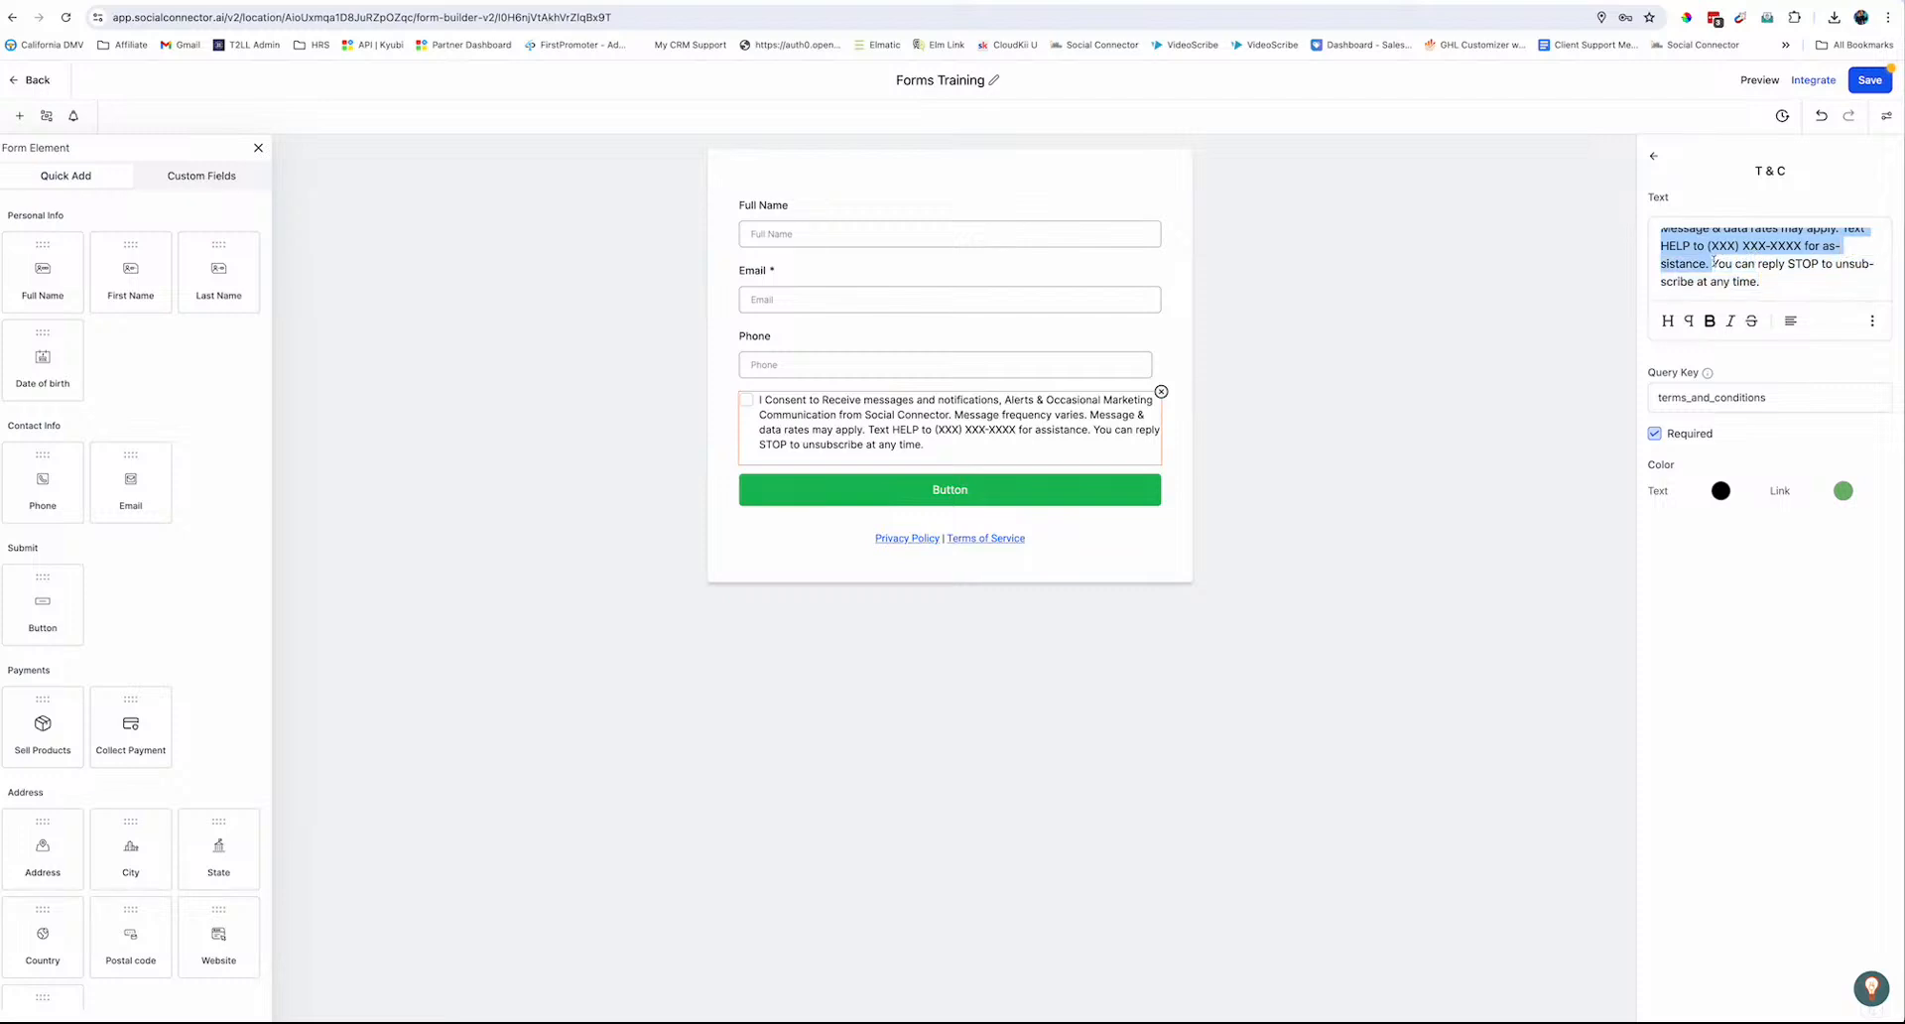
pyautogui.press('BackSpace')
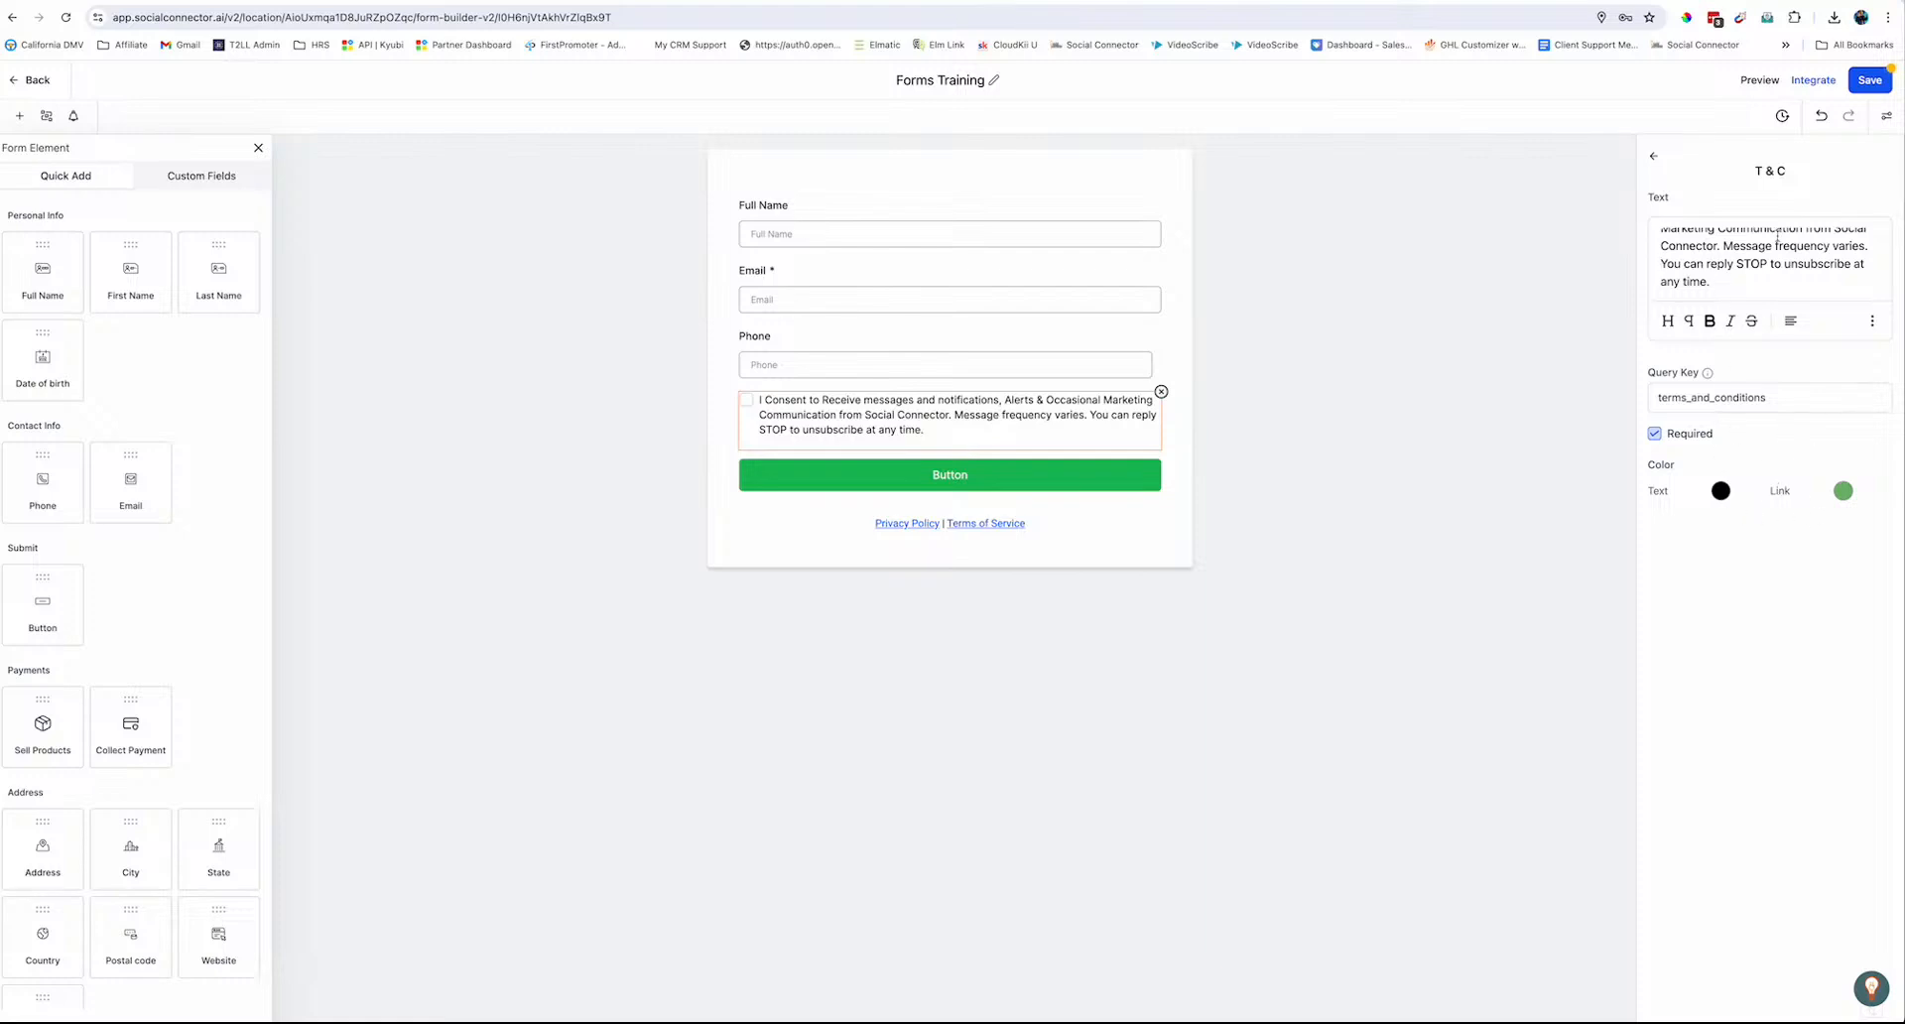
pyautogui.click(1870, 81)
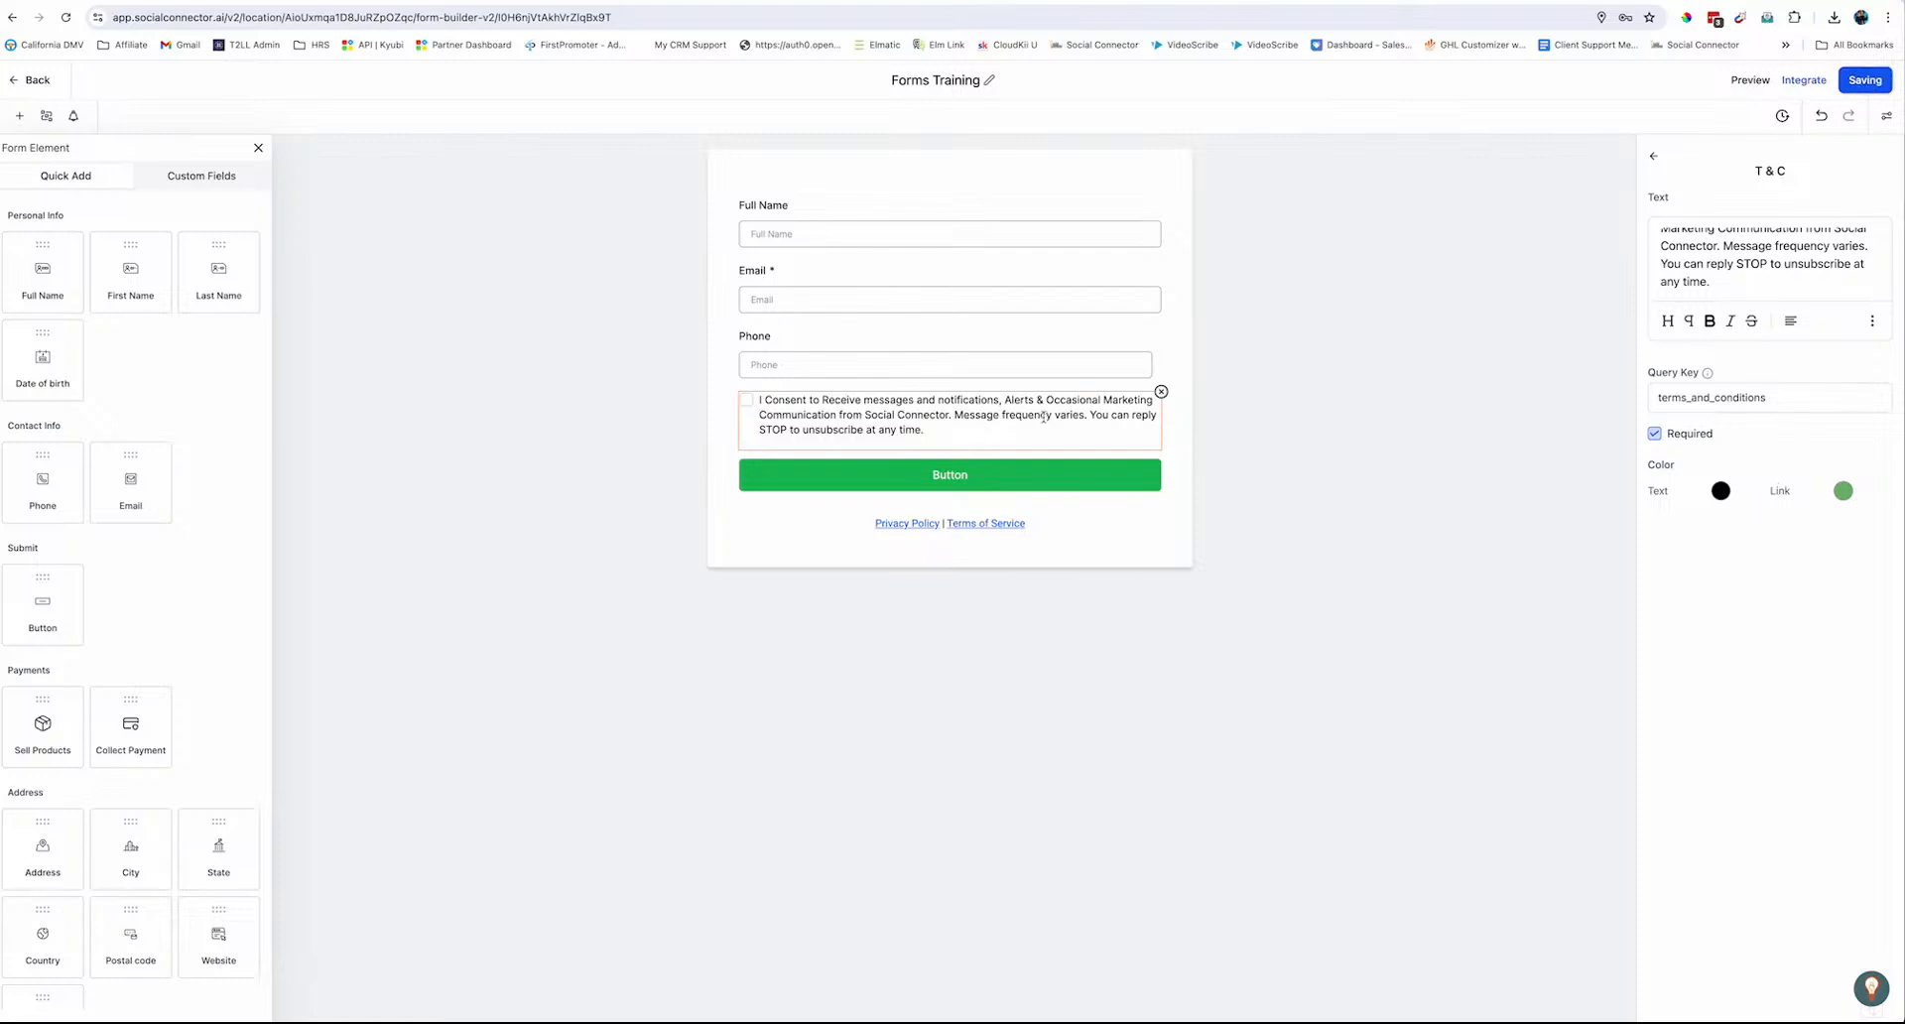
# Put the consent checkbox below the button, delete the Privacy Policy | Terms links, save, and start a new custom field
pyautogui.moveTo(920, 409); pyautogui.dragTo(888, 506)
pyautogui.click(1022, 543)
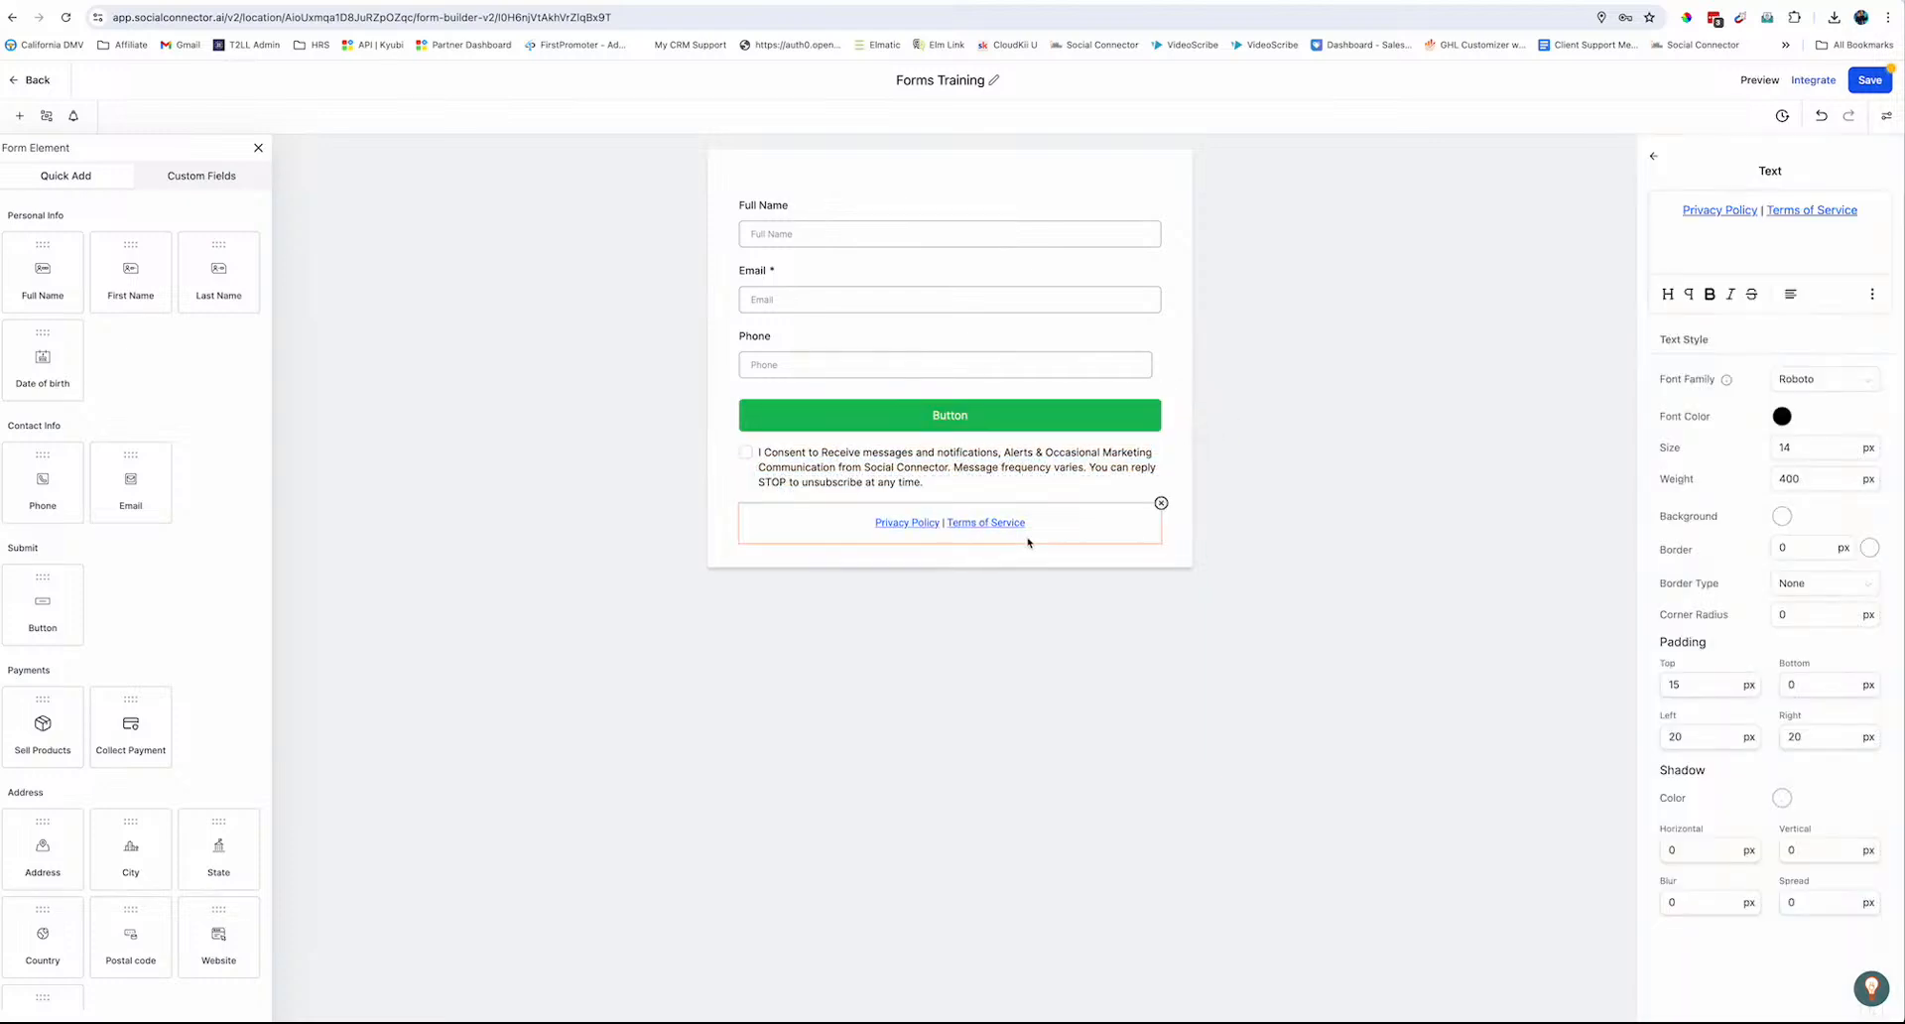
pyautogui.click(1161, 503)
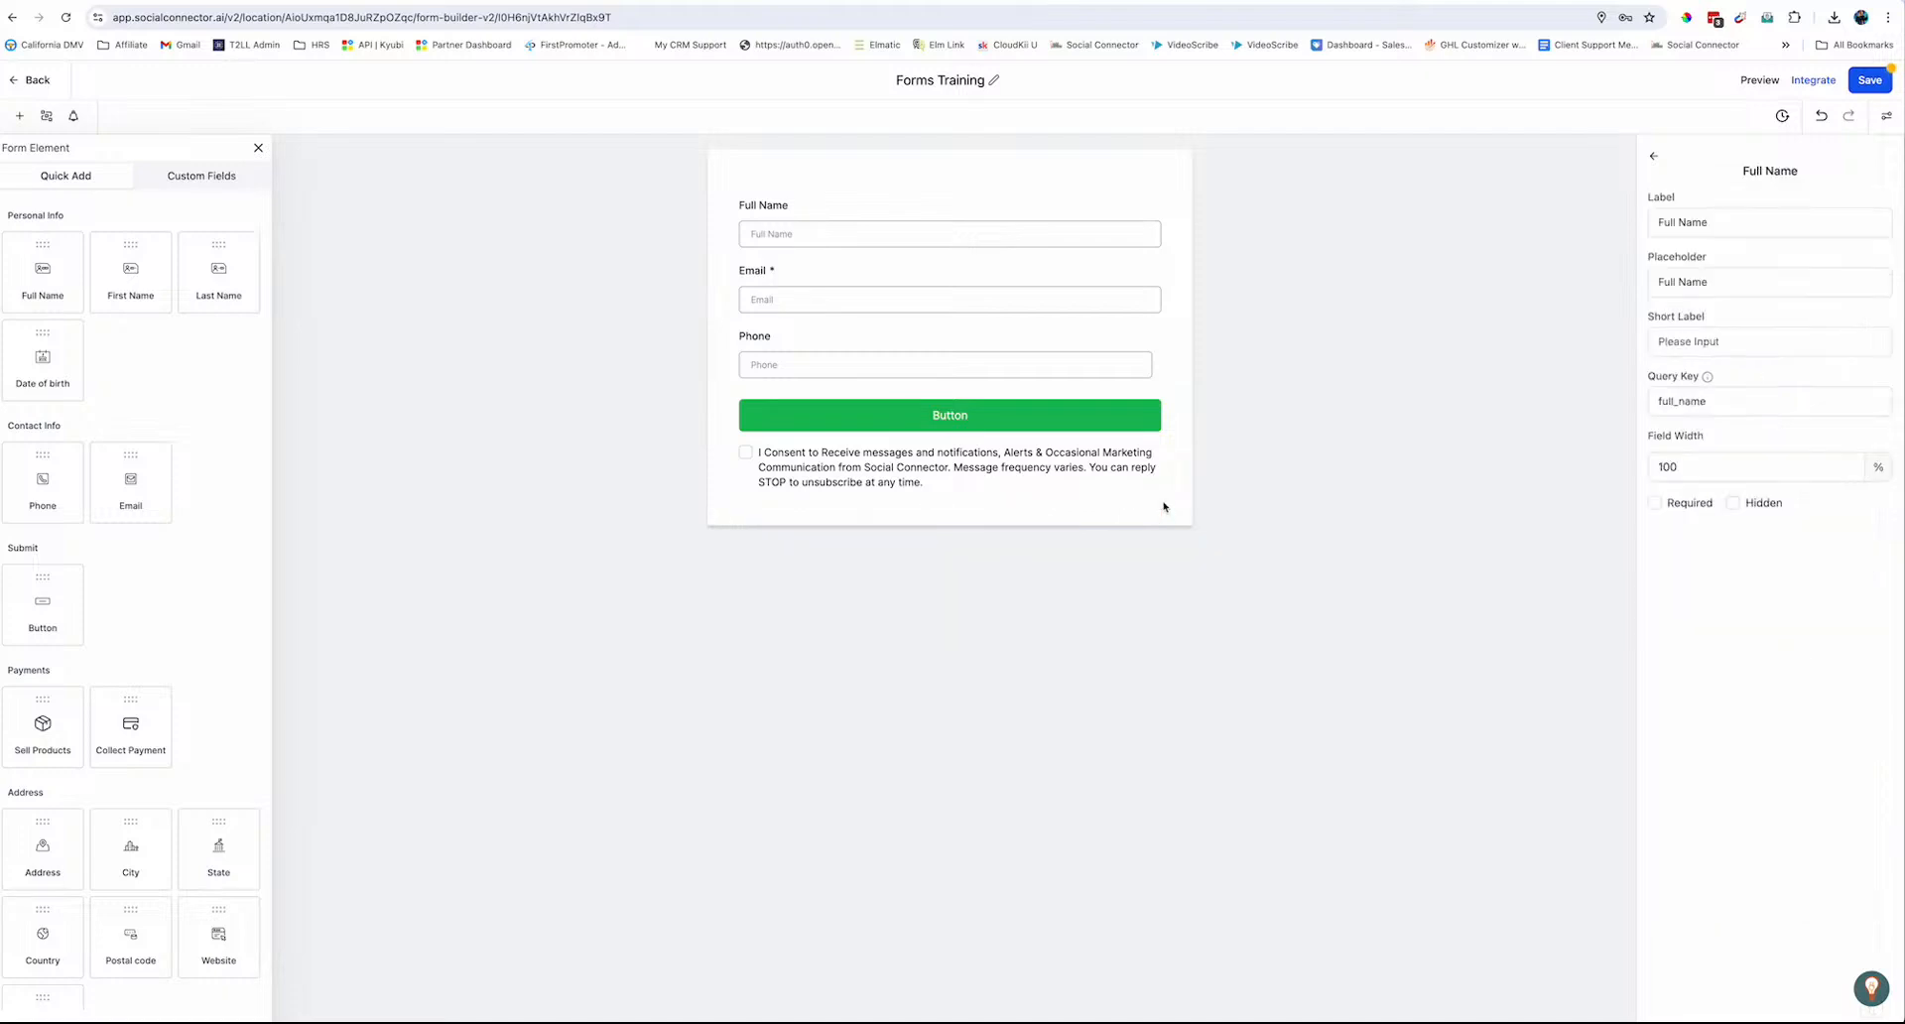
pyautogui.click(1877, 88)
pyautogui.click(196, 179)
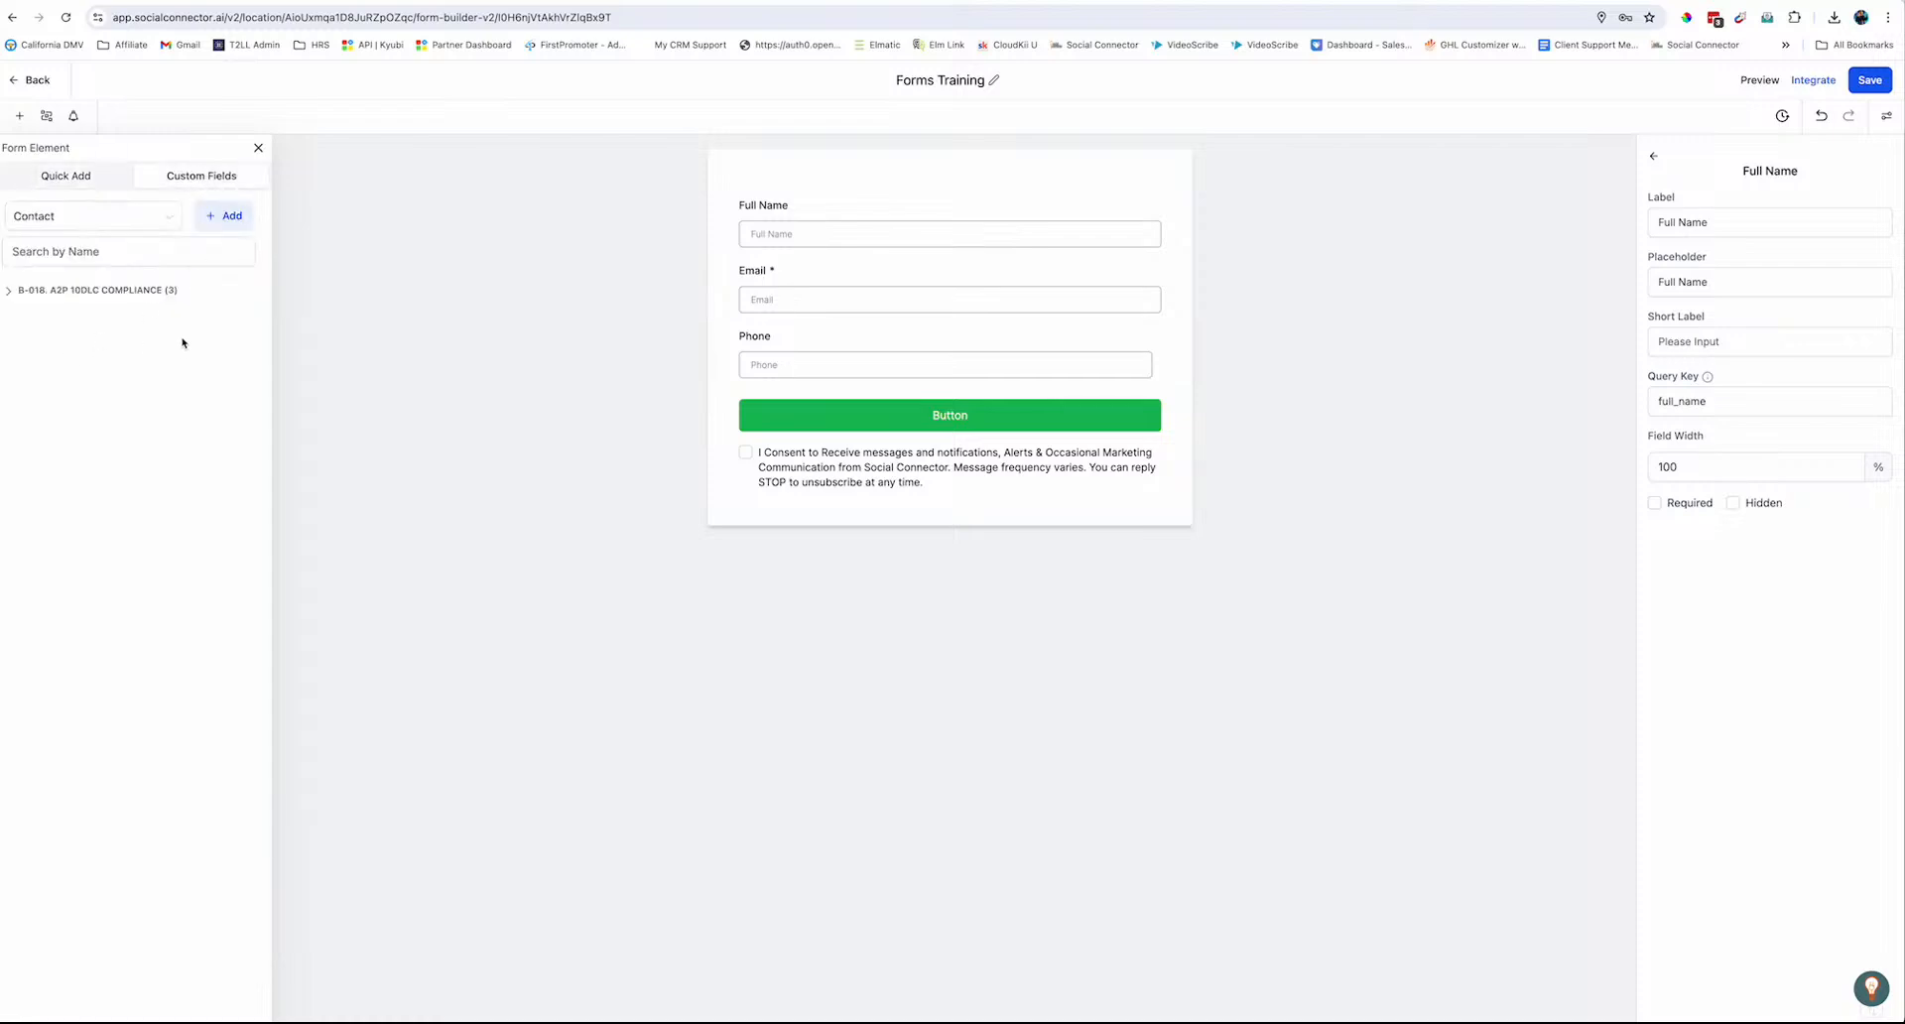
pyautogui.click(235, 218)
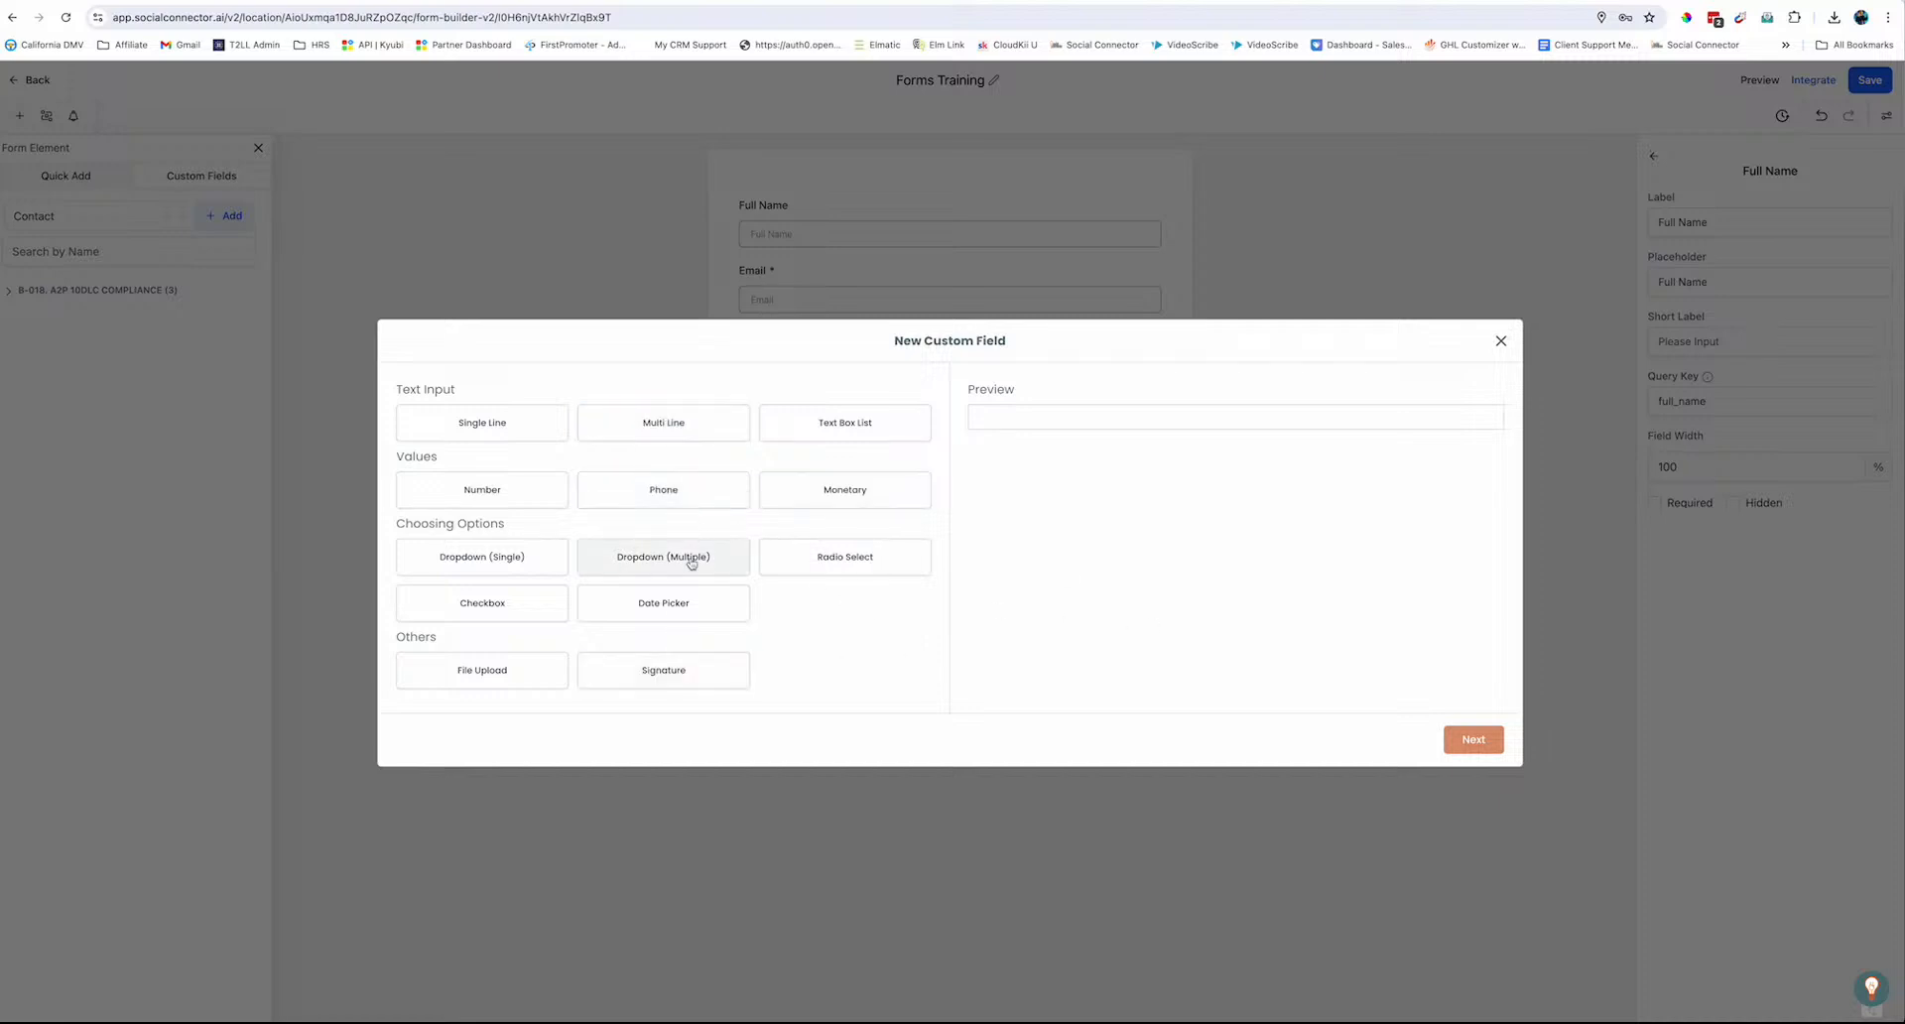
# Create a Radio Select custom field named 'Primary Interest'
pyautogui.click(850, 574)
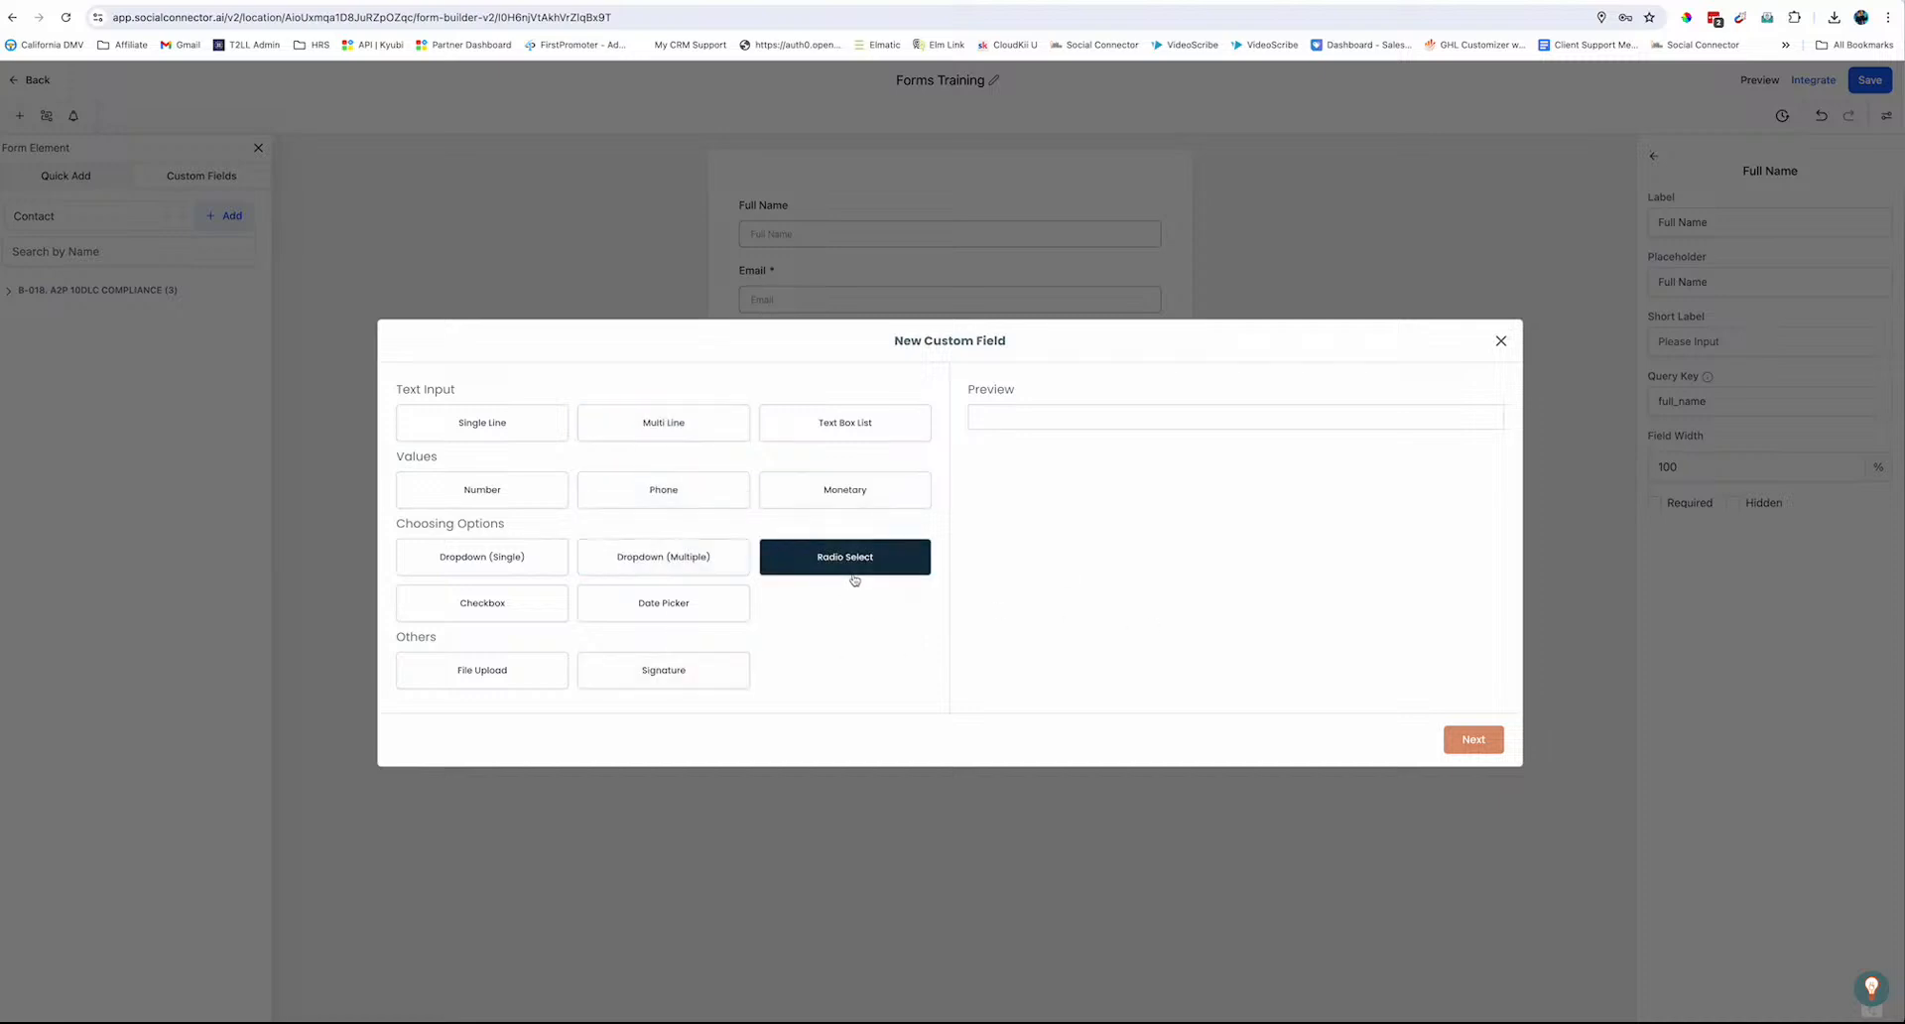
pyautogui.click(1469, 741)
pyautogui.click(457, 468)
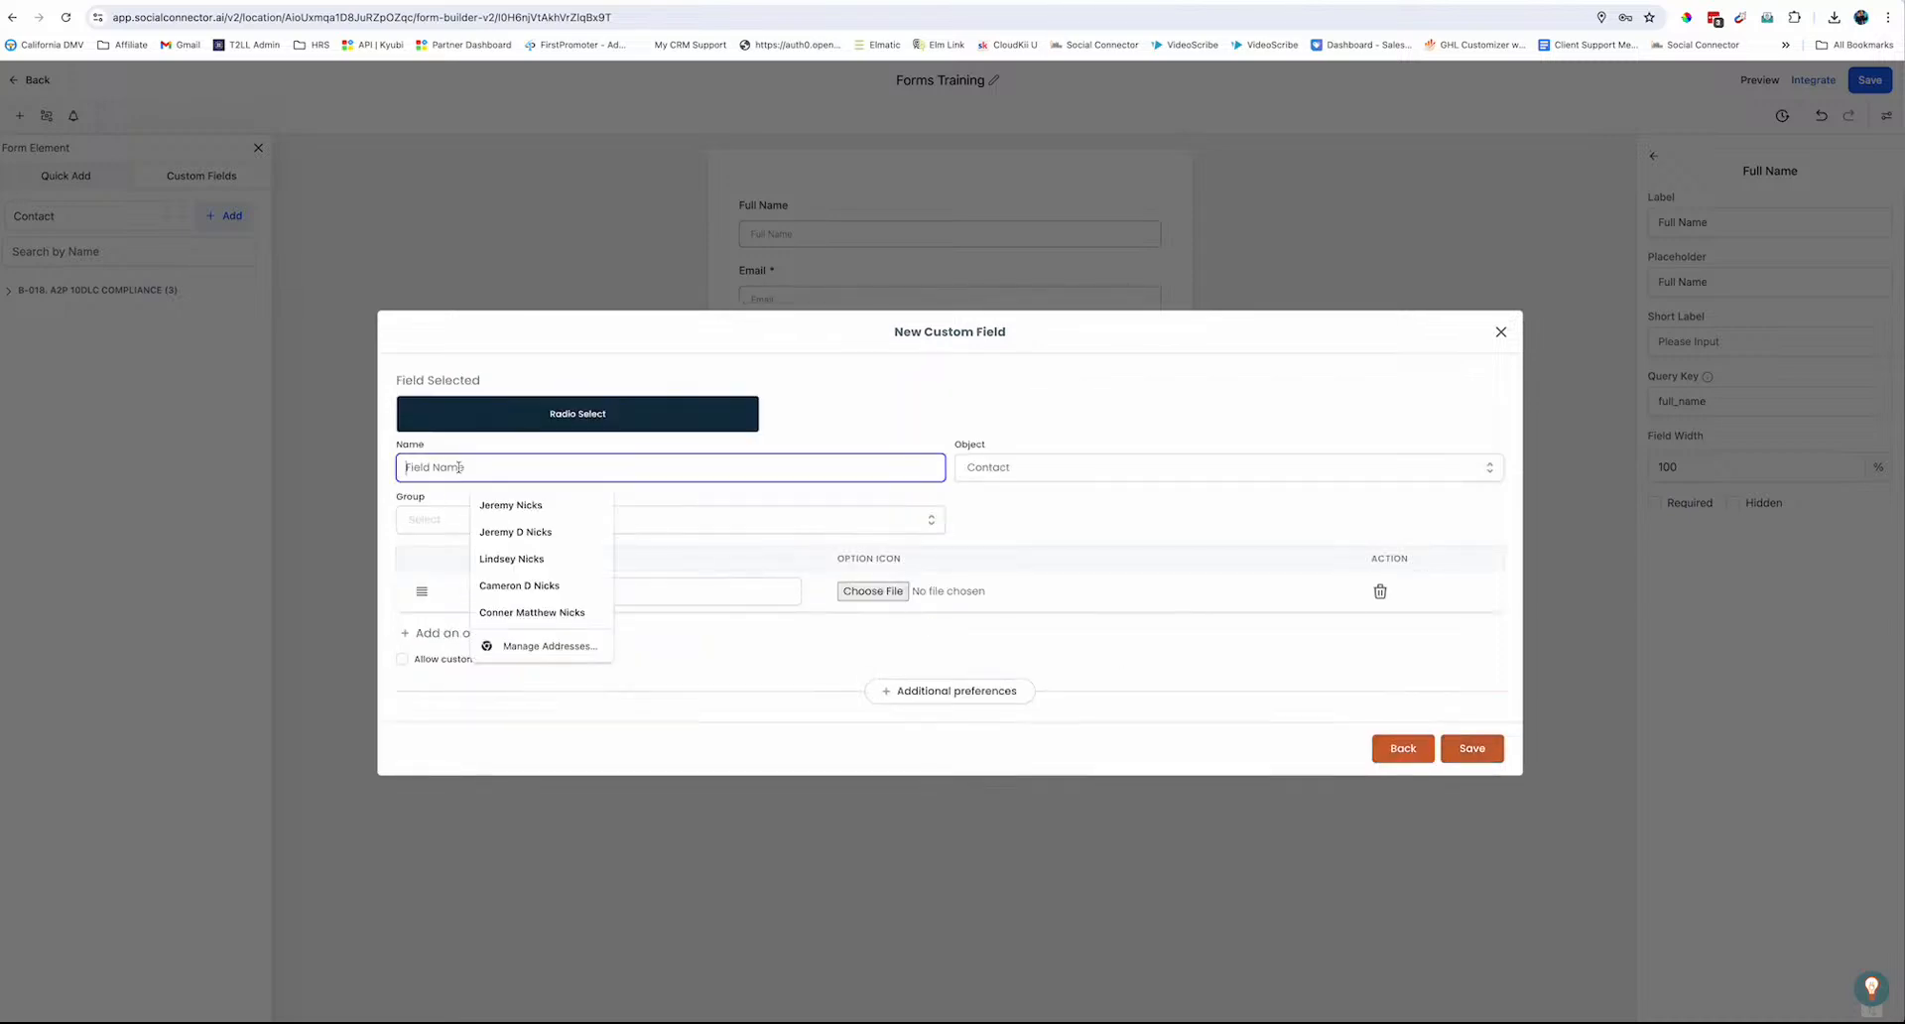
pyautogui.write('B')
pyautogui.press('BackSpace')
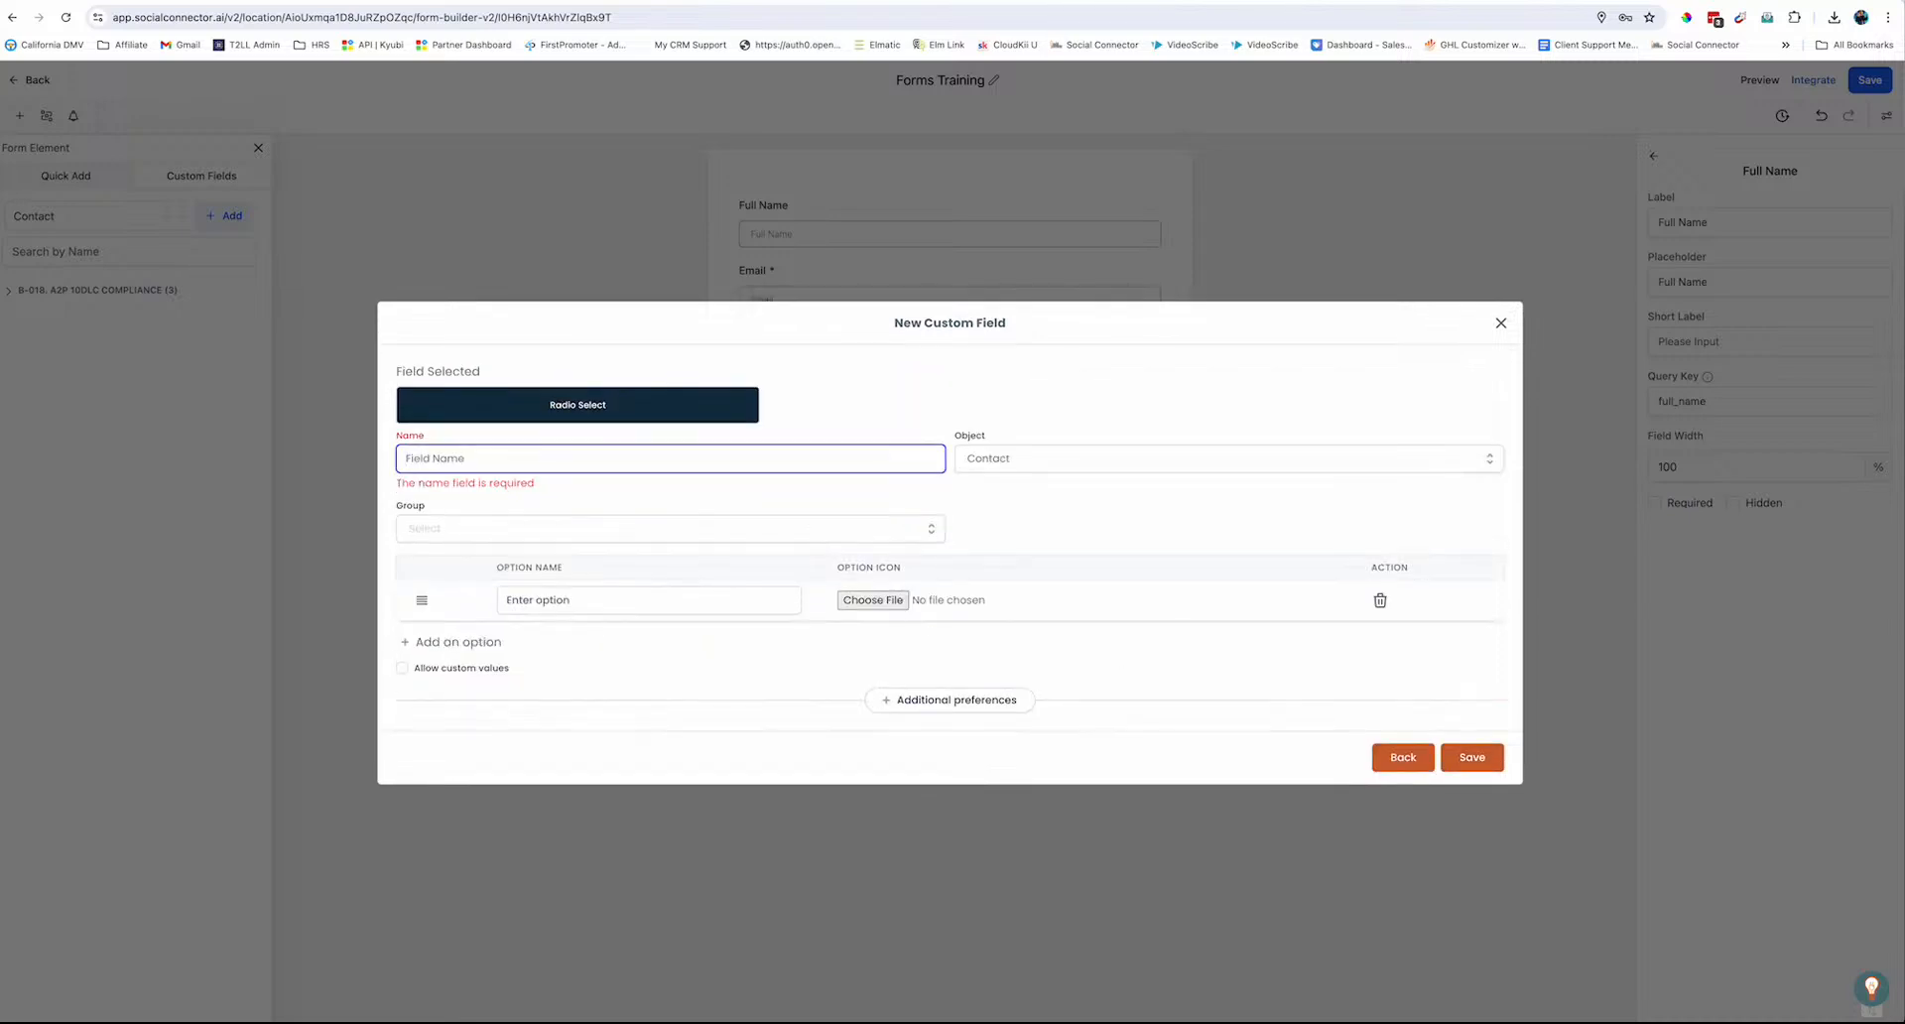
pyautogui.write('Primry')
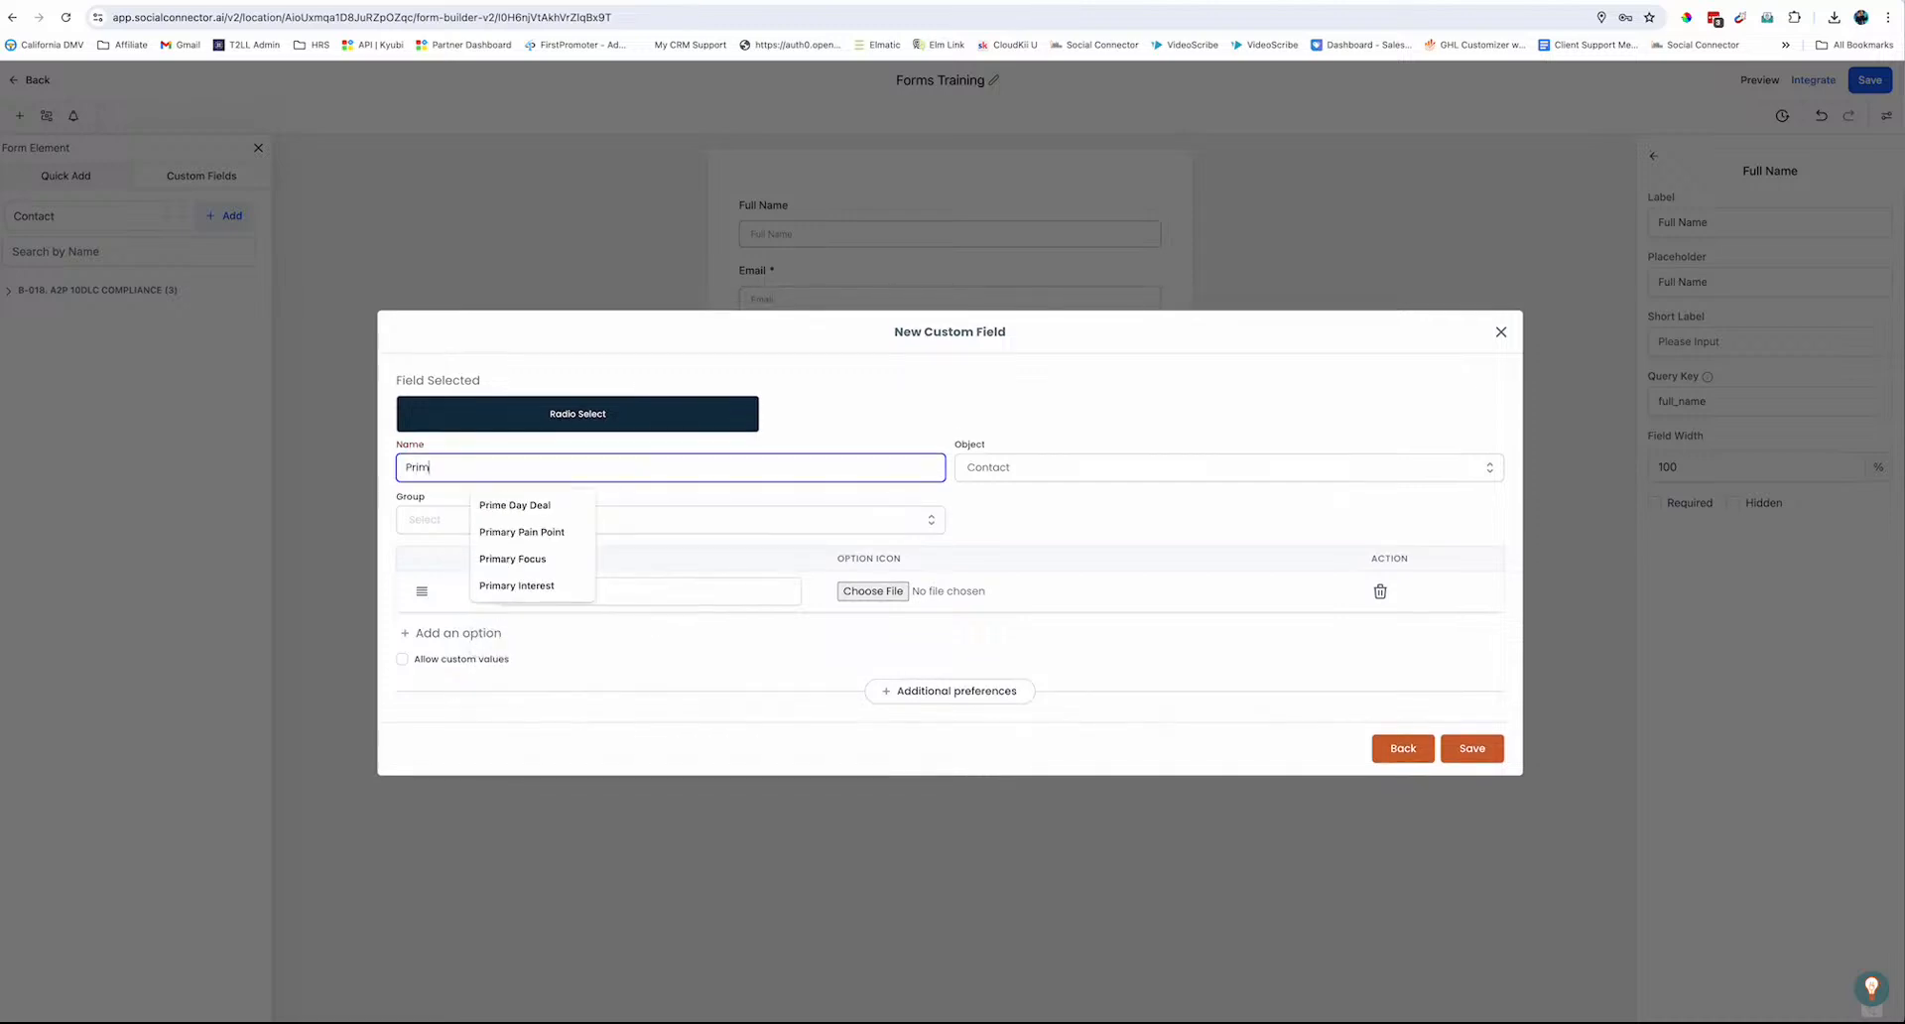
pyautogui.press('BackSpace')
pyautogui.press('BackSpace')
pyautogui.write('ary Inter')
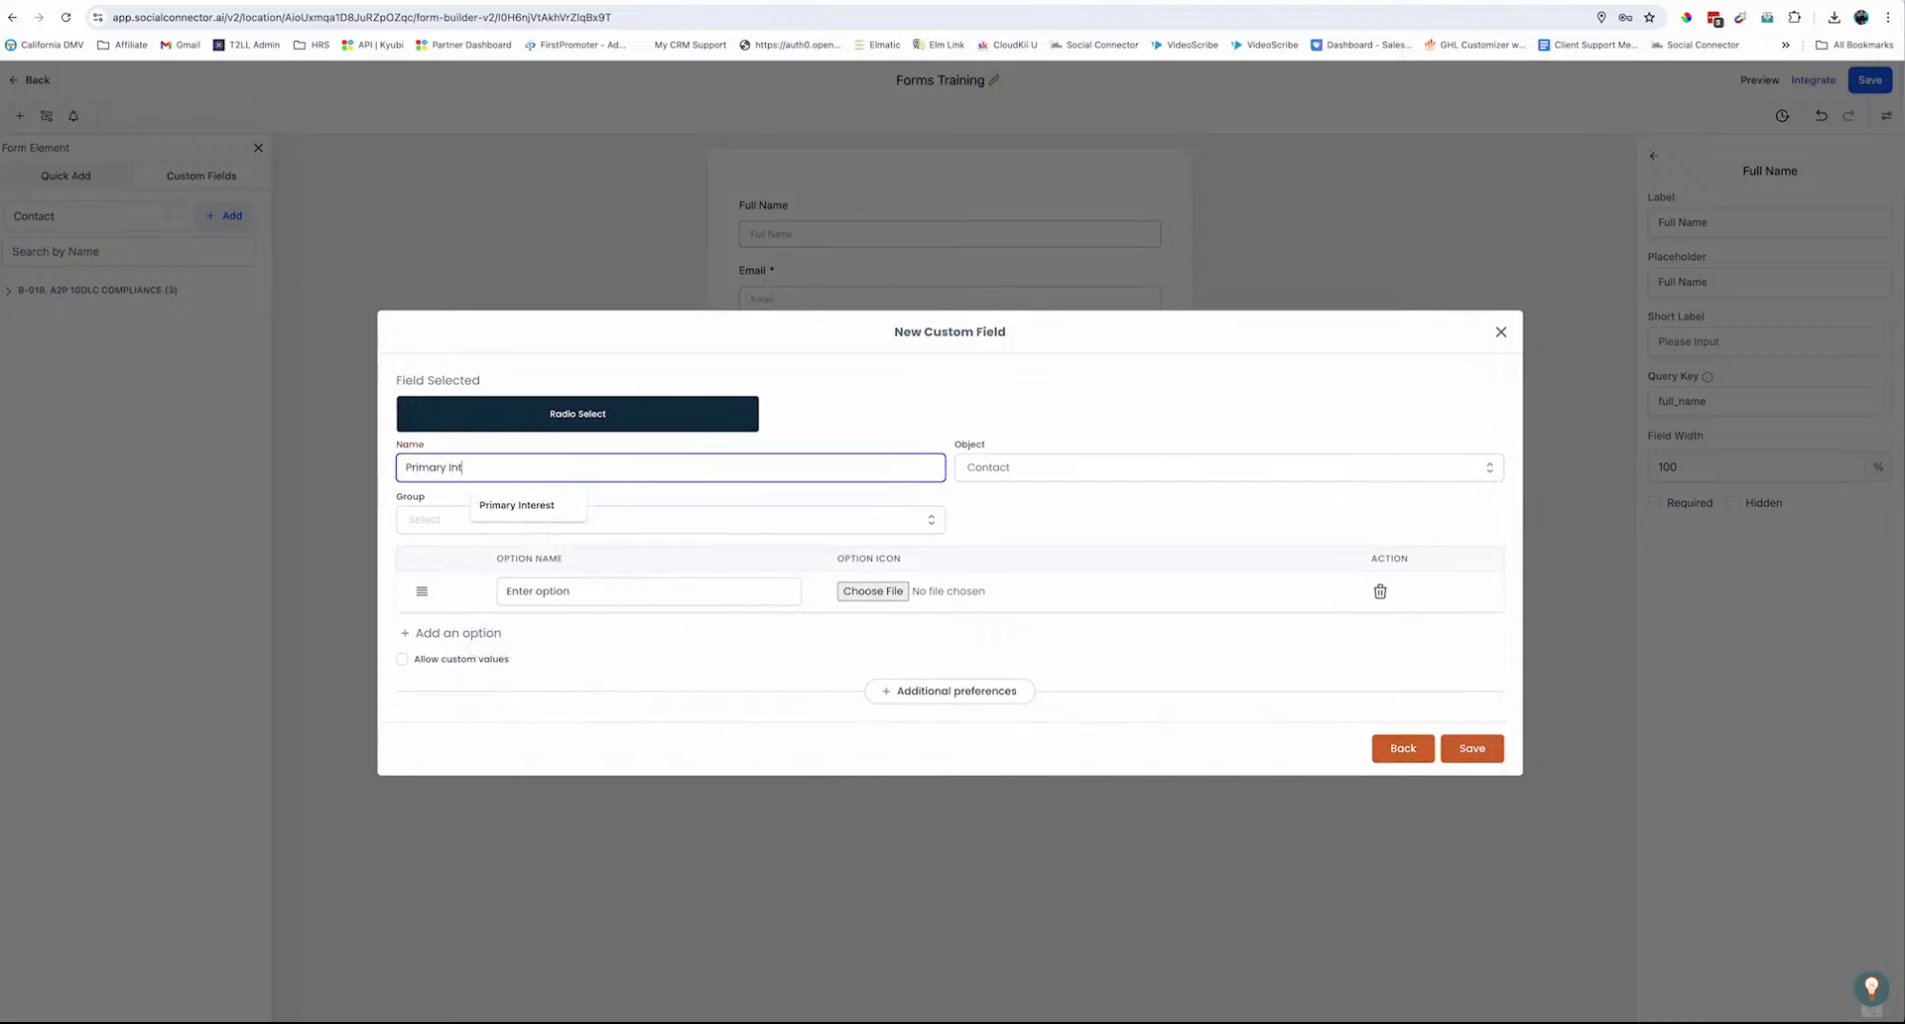
pyautogui.click(496, 505)
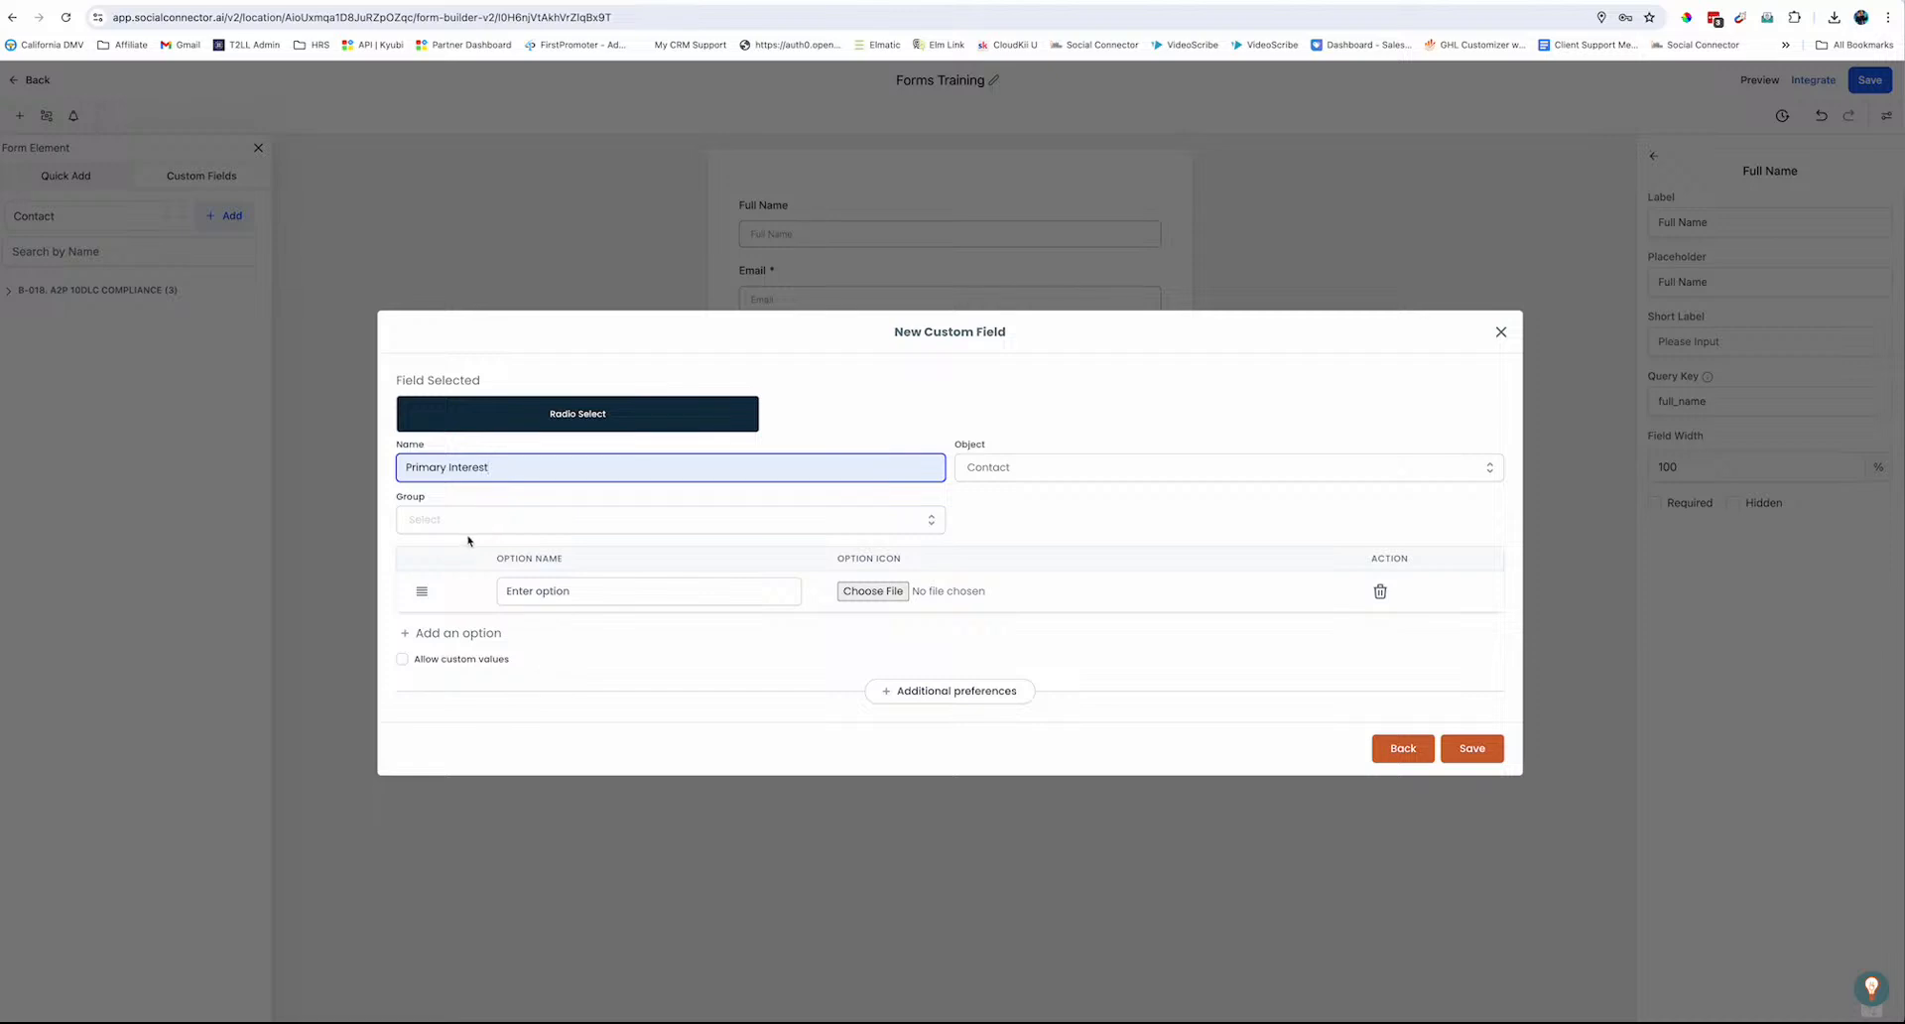
# Assign the Primary Interest field to the Business Interests group
pyautogui.click(438, 529)
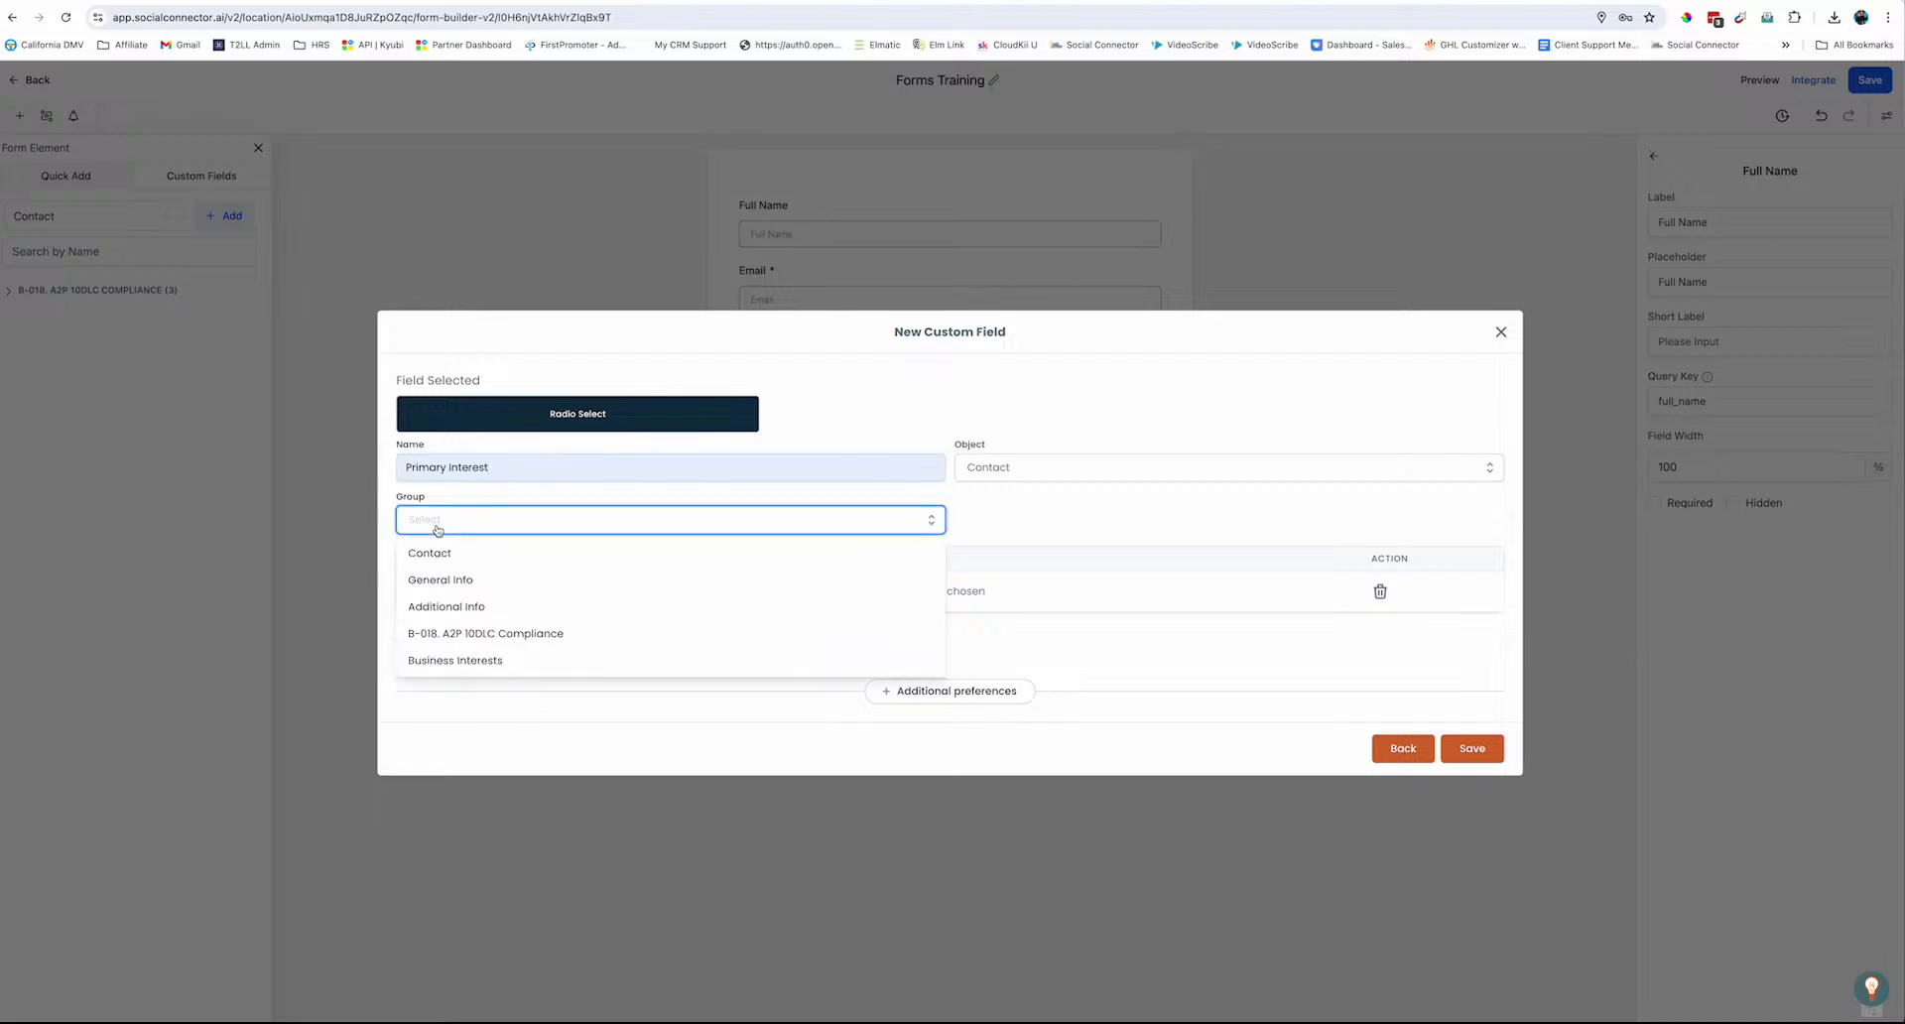
pyautogui.click(446, 660)
pyautogui.click(520, 524)
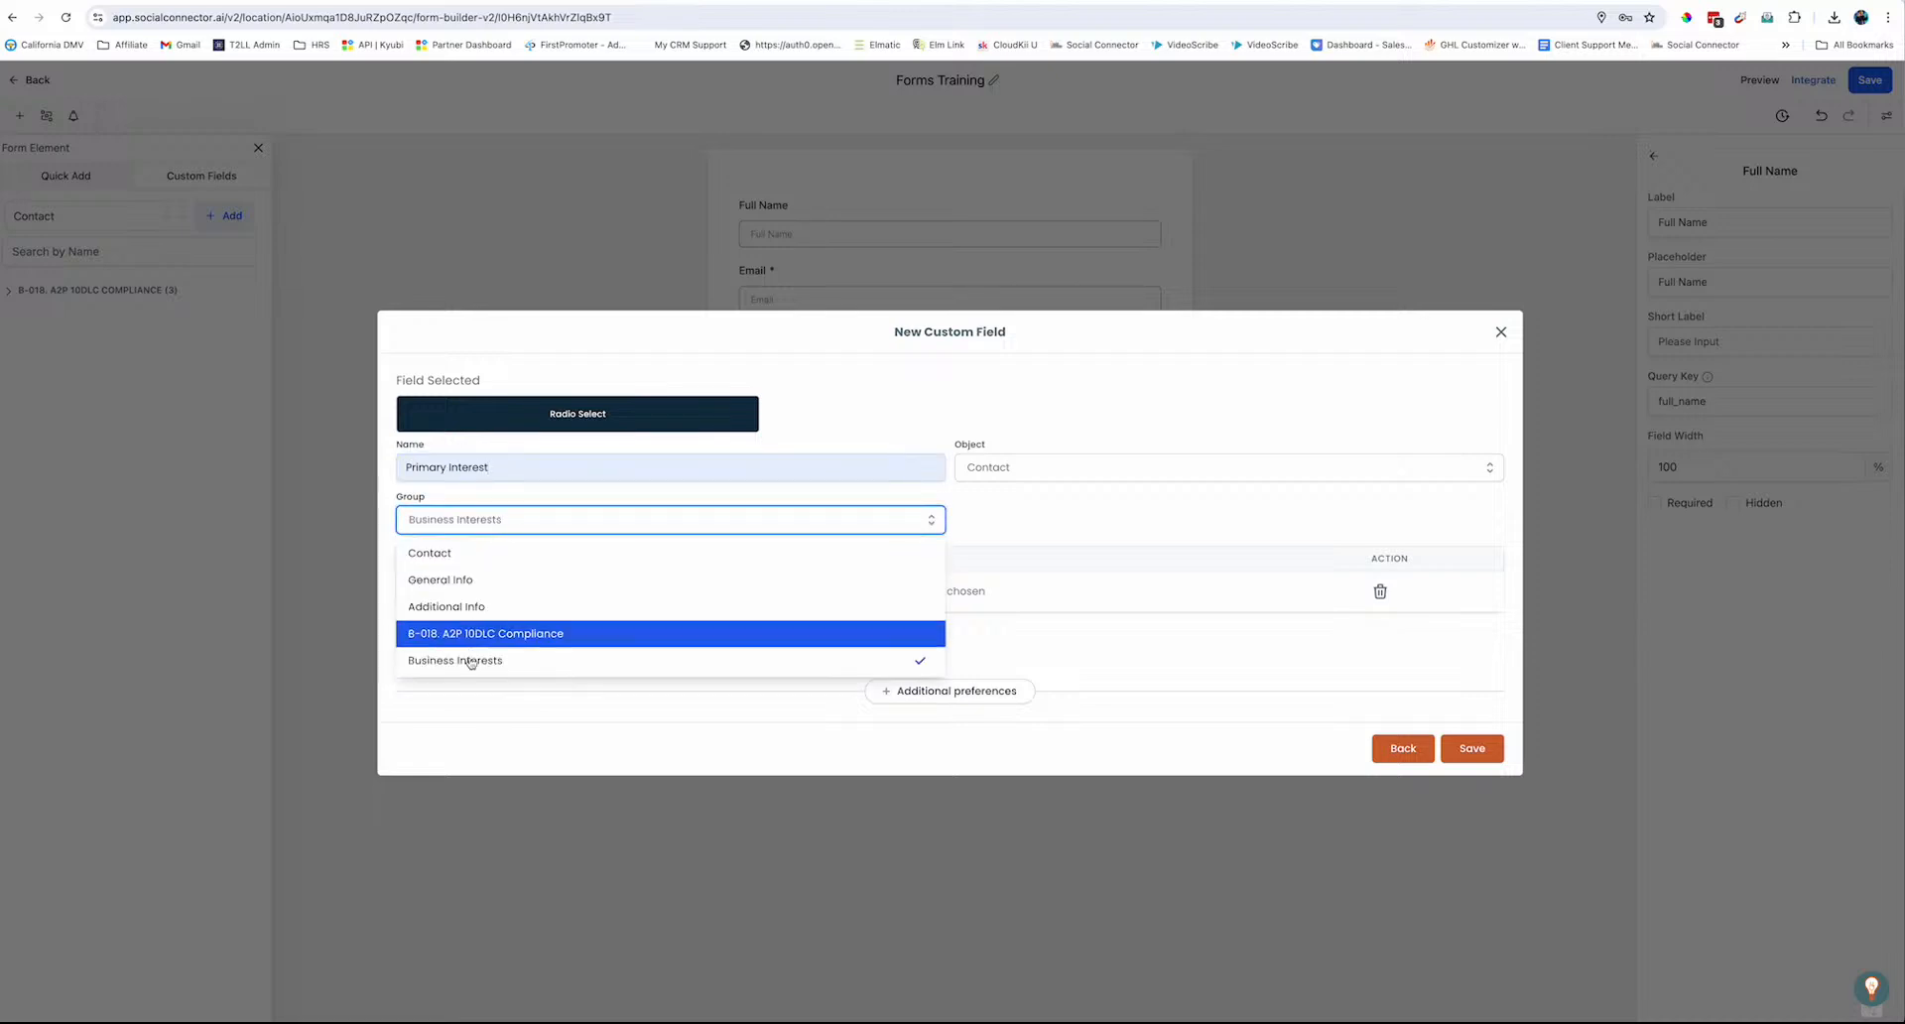
pyautogui.click(483, 666)
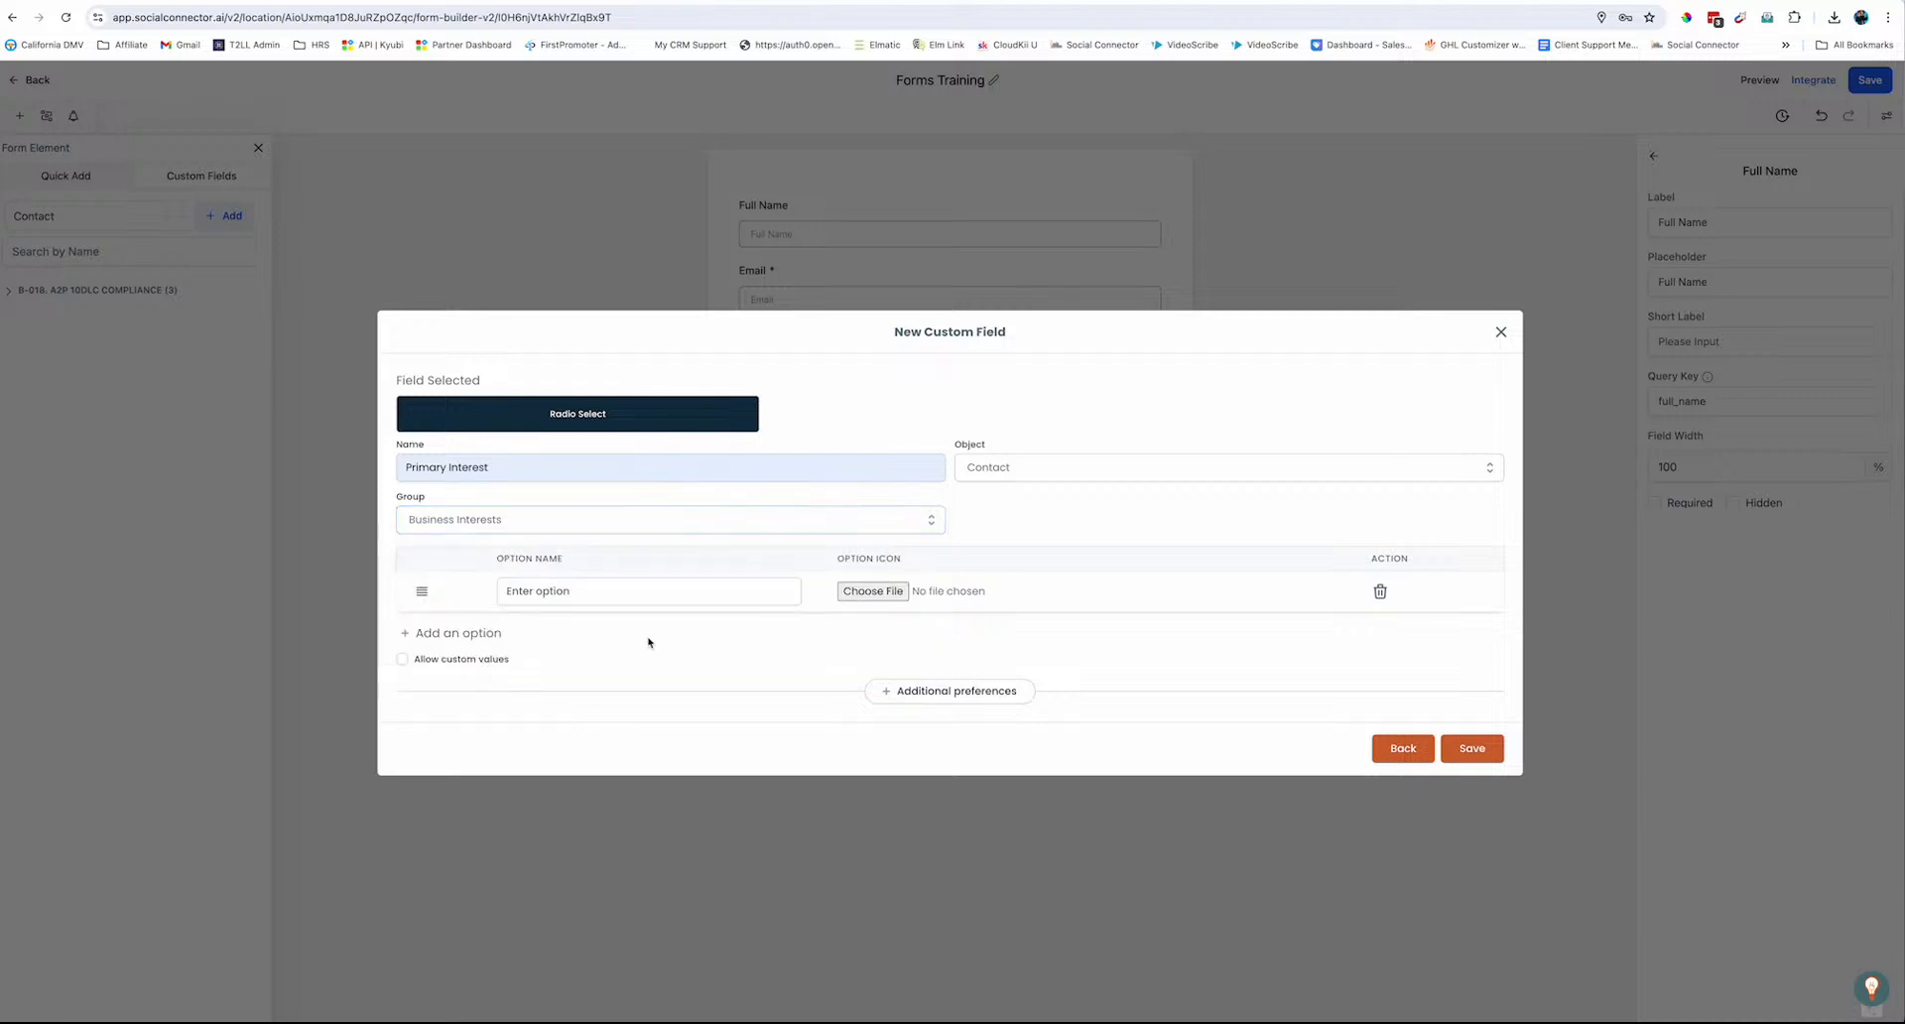
pyautogui.click(537, 593)
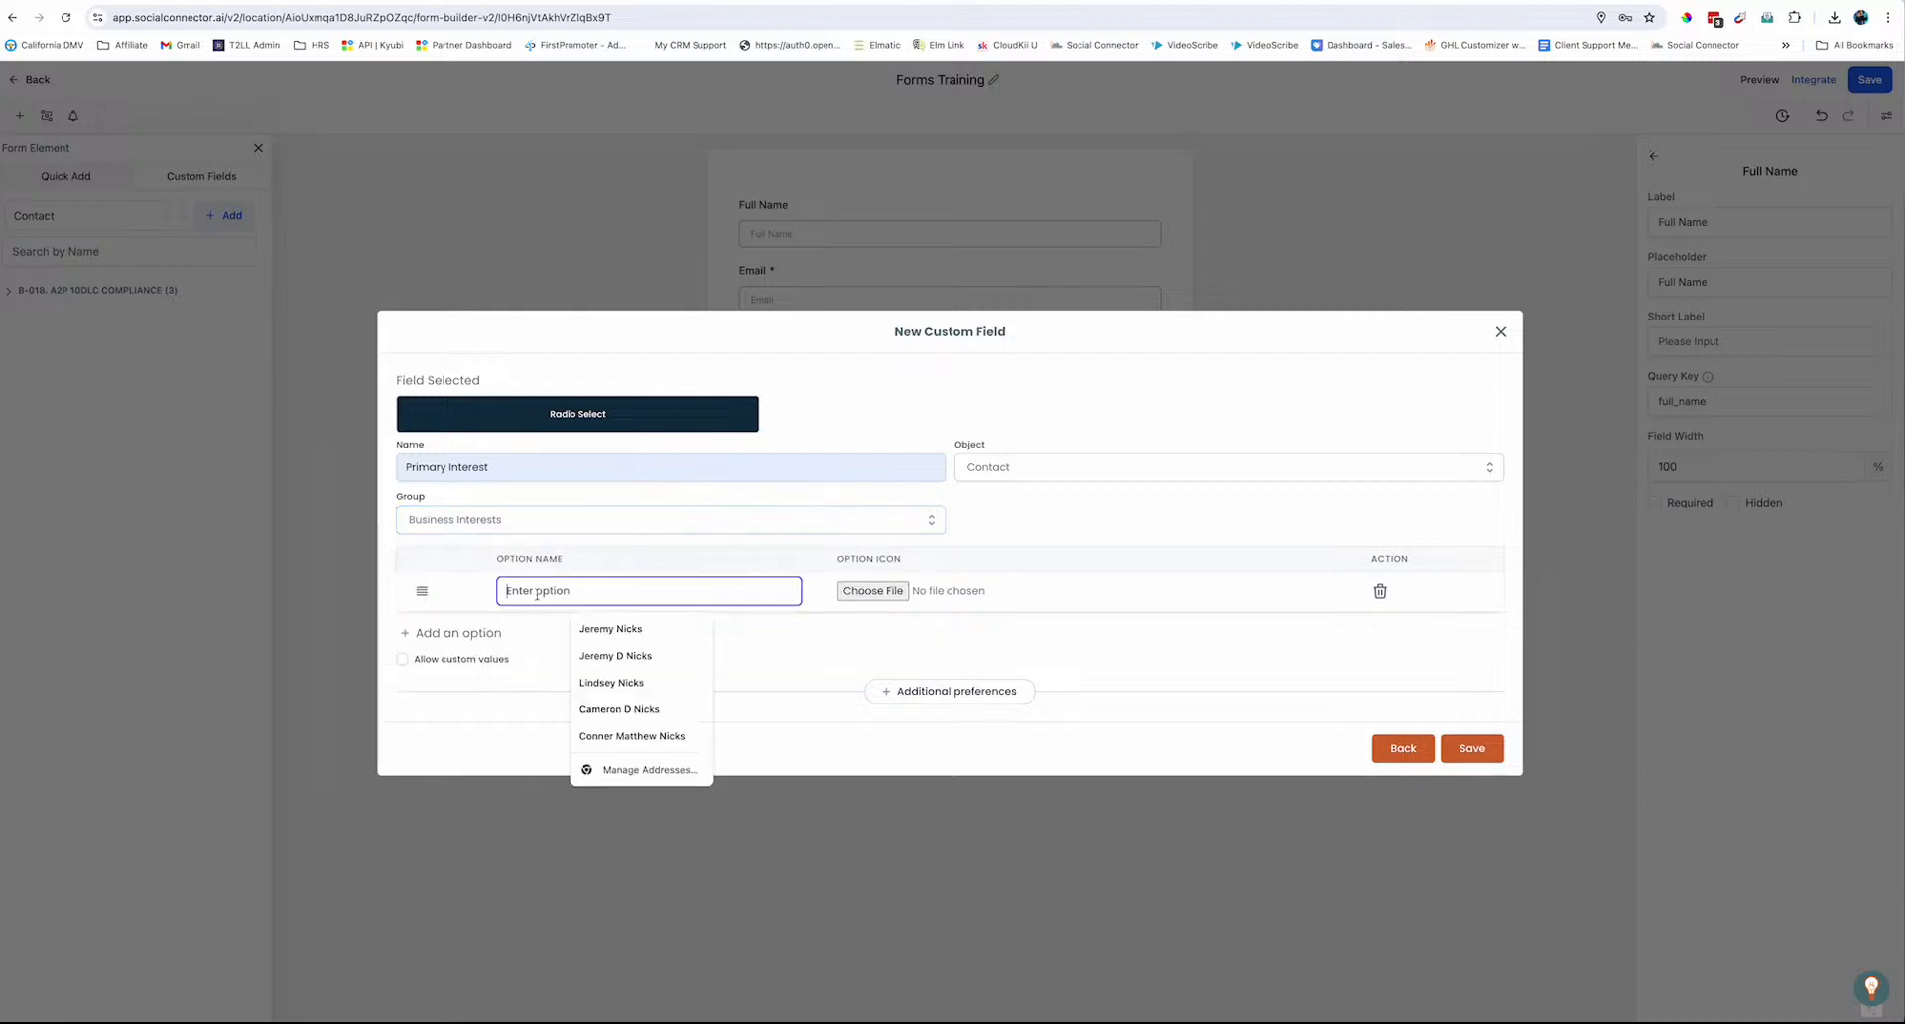
# Enter the first three options: Digital Marketing, Network Marketing and Social Marketing
pyautogui.write('Digital mark')
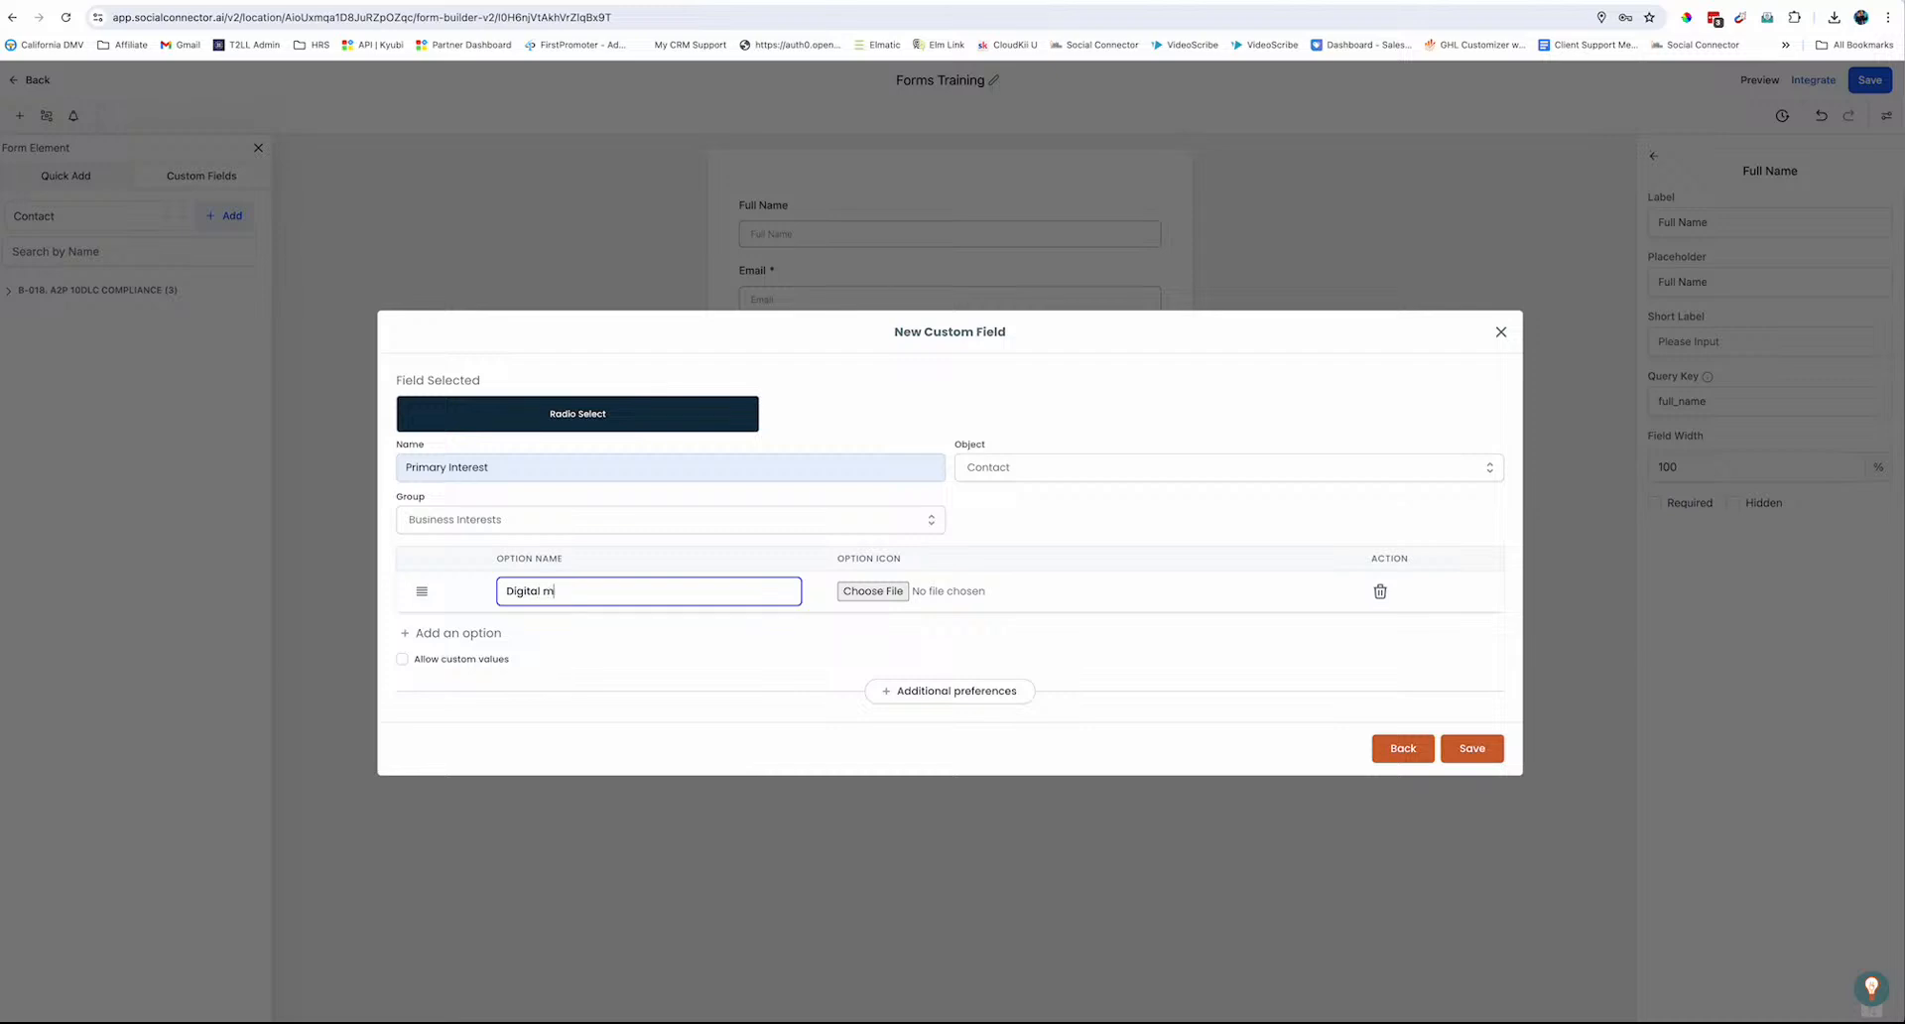
pyautogui.press('BackSpace')
pyautogui.press('BackSpace')
pyautogui.press('BackSpace')
pyautogui.press('BackSpace')
pyautogui.write('Marketing')
pyautogui.click(466, 635)
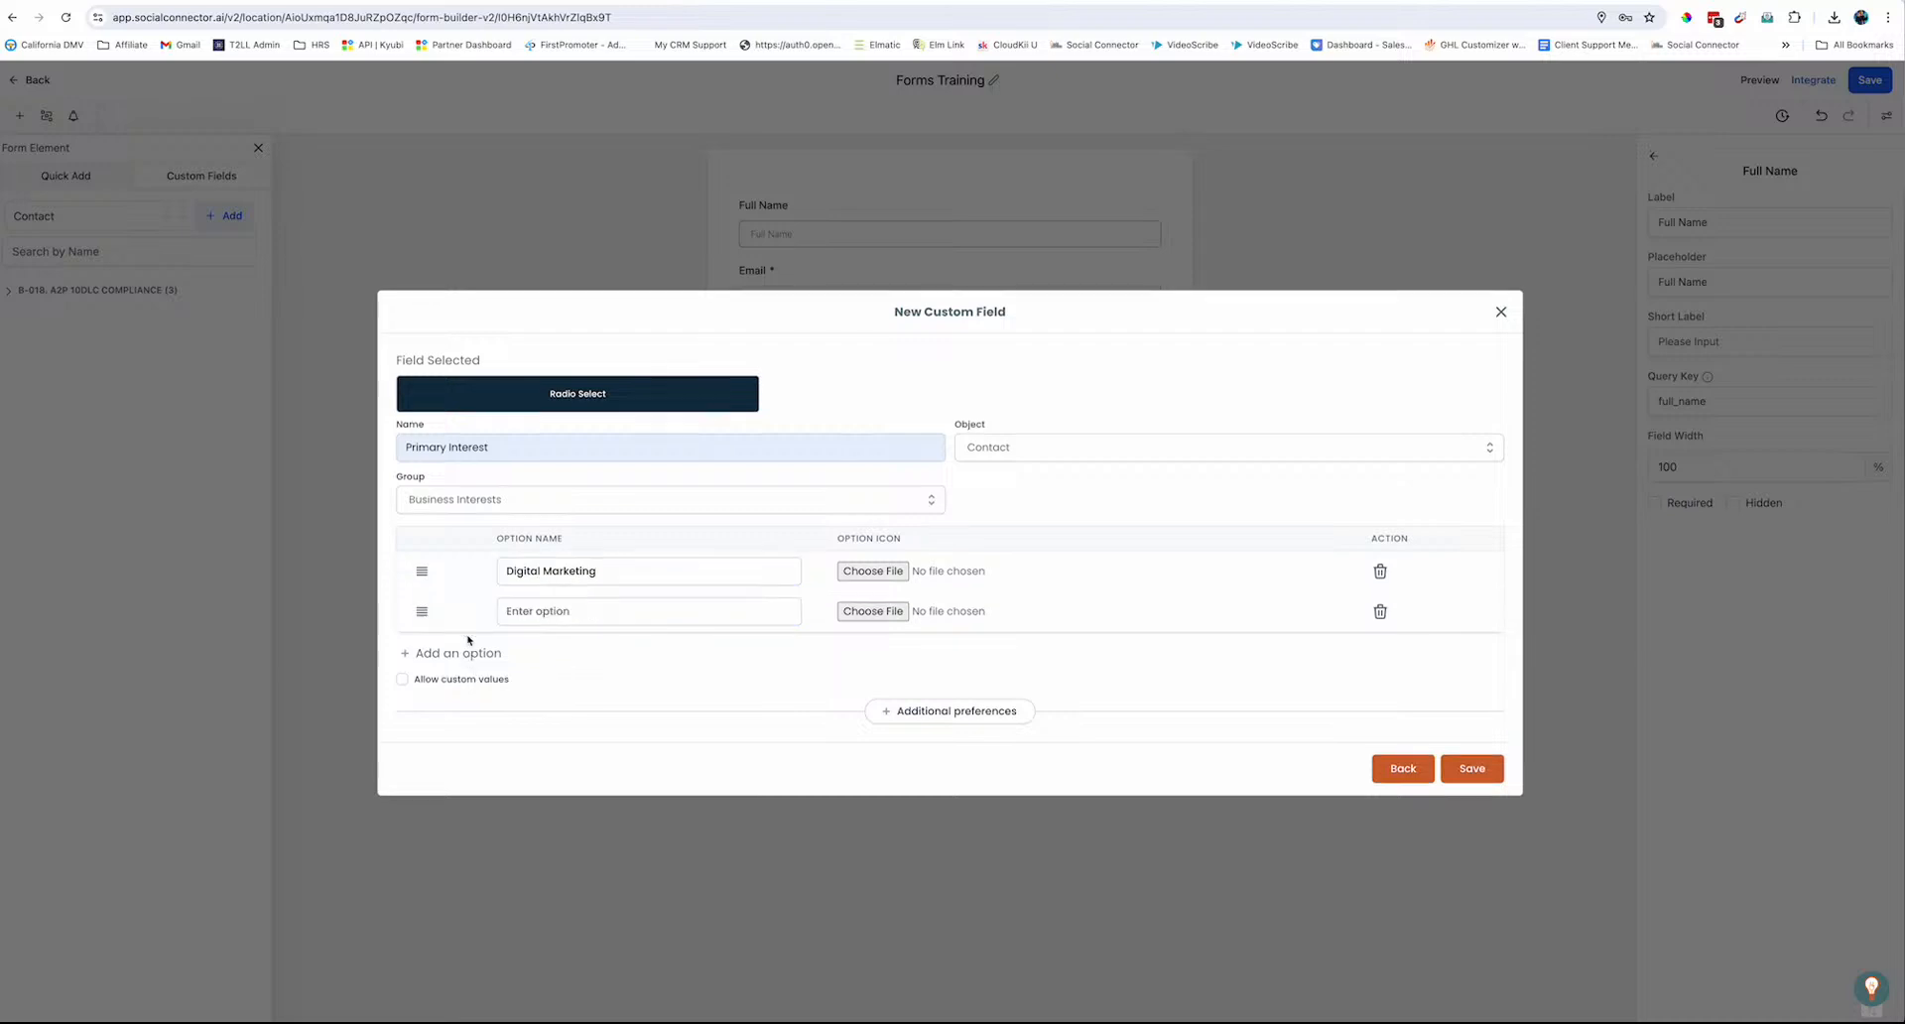
pyautogui.click(544, 608)
pyautogui.write('Netwo')
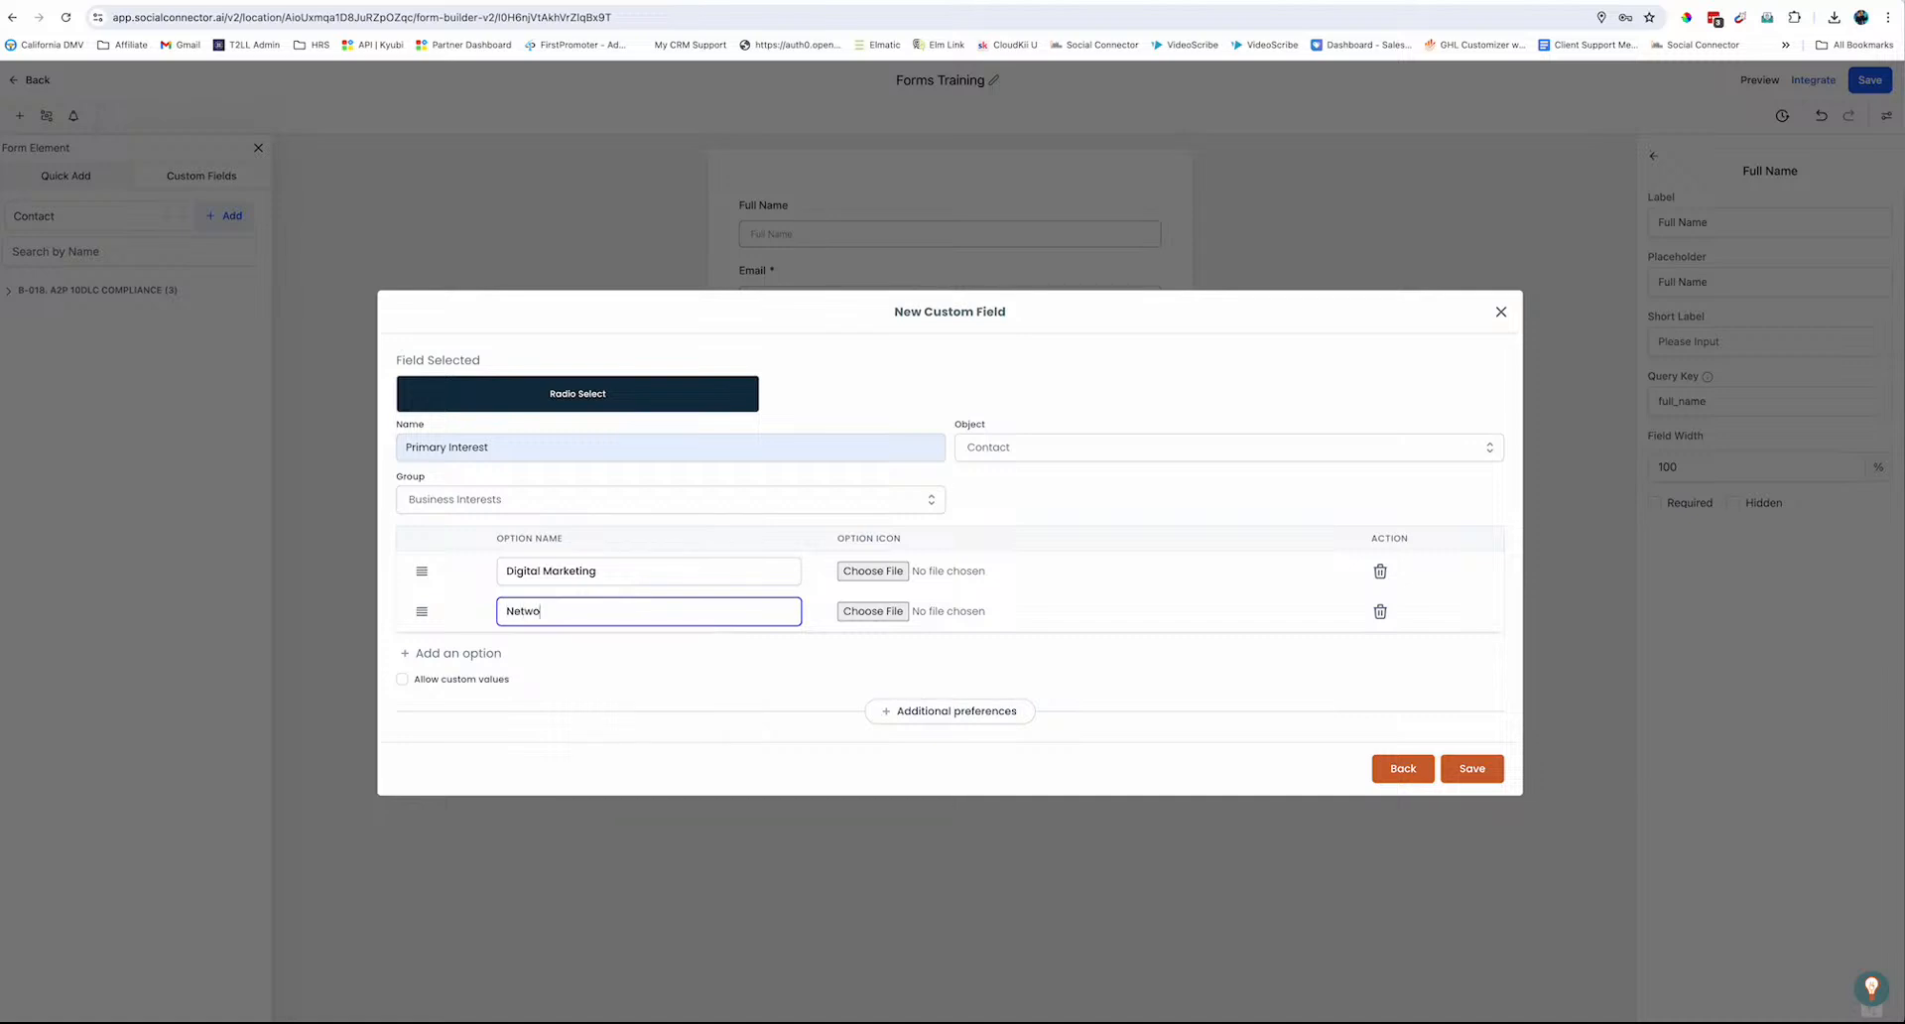
pyautogui.write('rk Marketing')
pyautogui.click(477, 653)
pyautogui.click(536, 632)
pyautogui.write('Social Com')
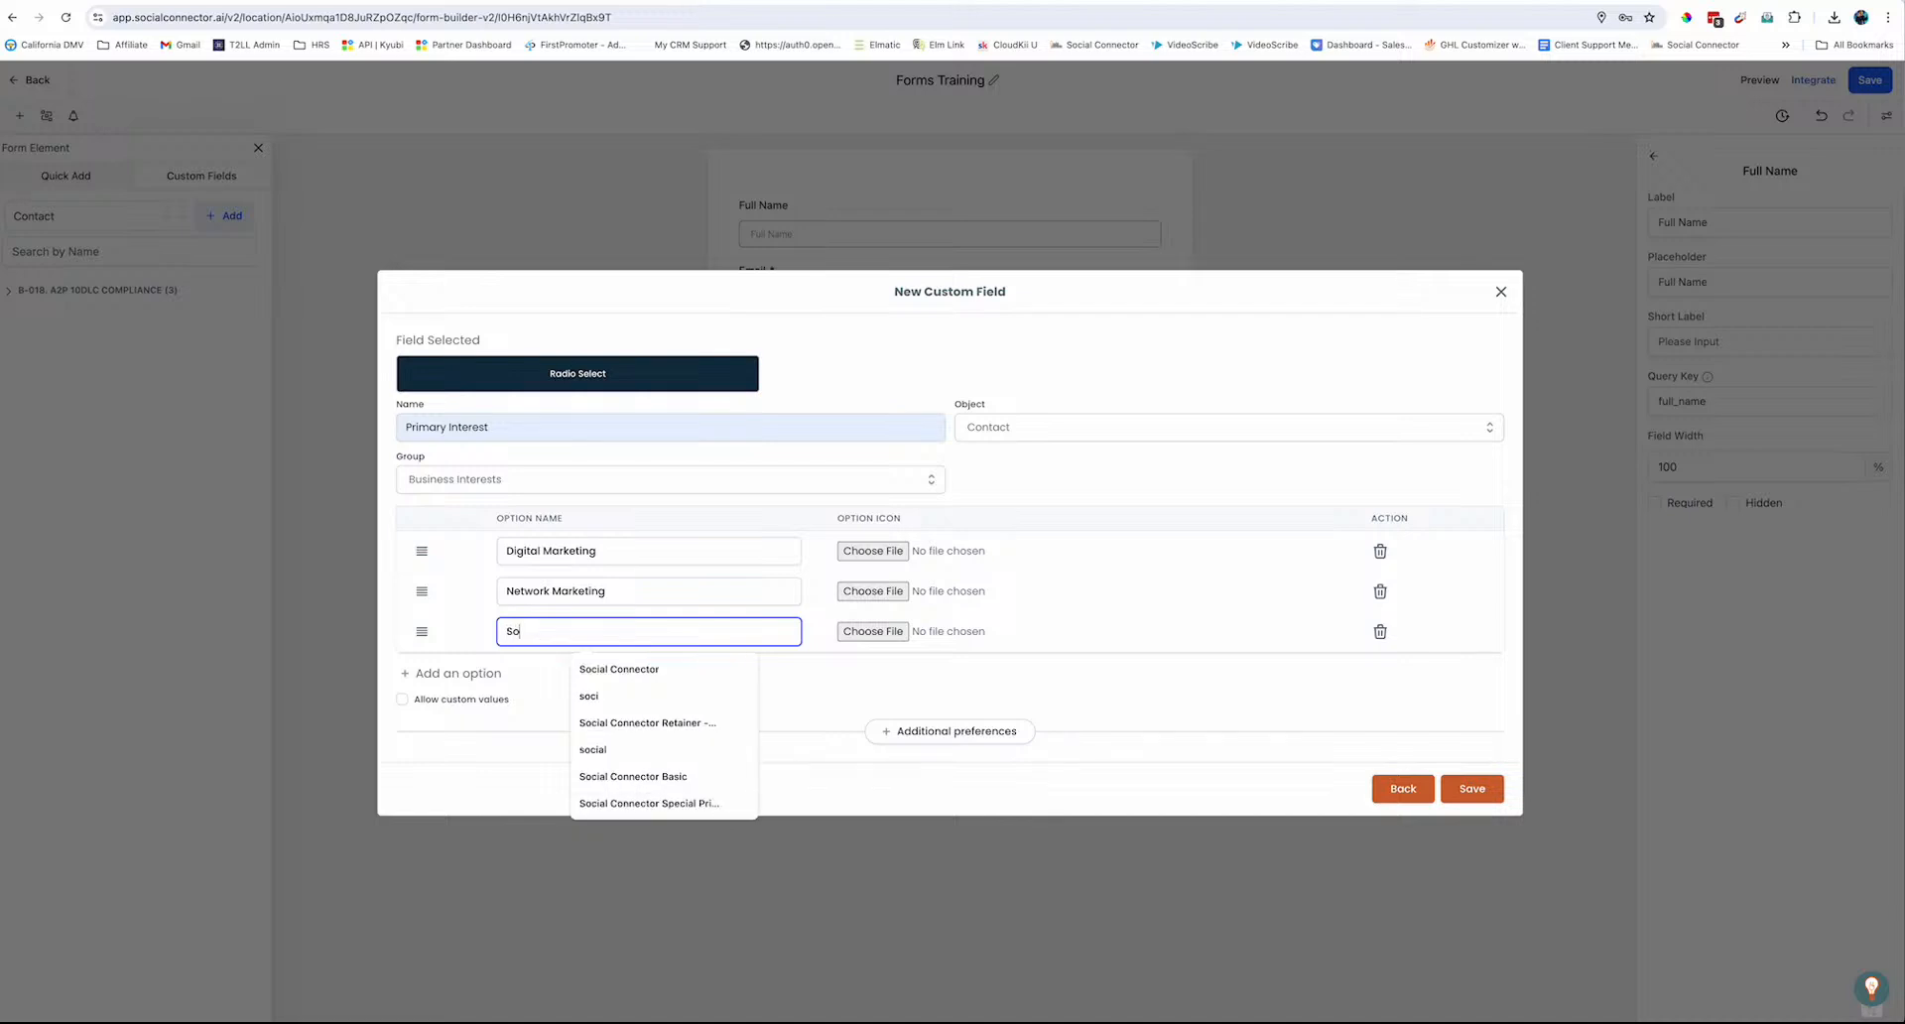
pyautogui.press('BackSpace')
pyautogui.press('BackSpace')
pyautogui.press('BackSpace')
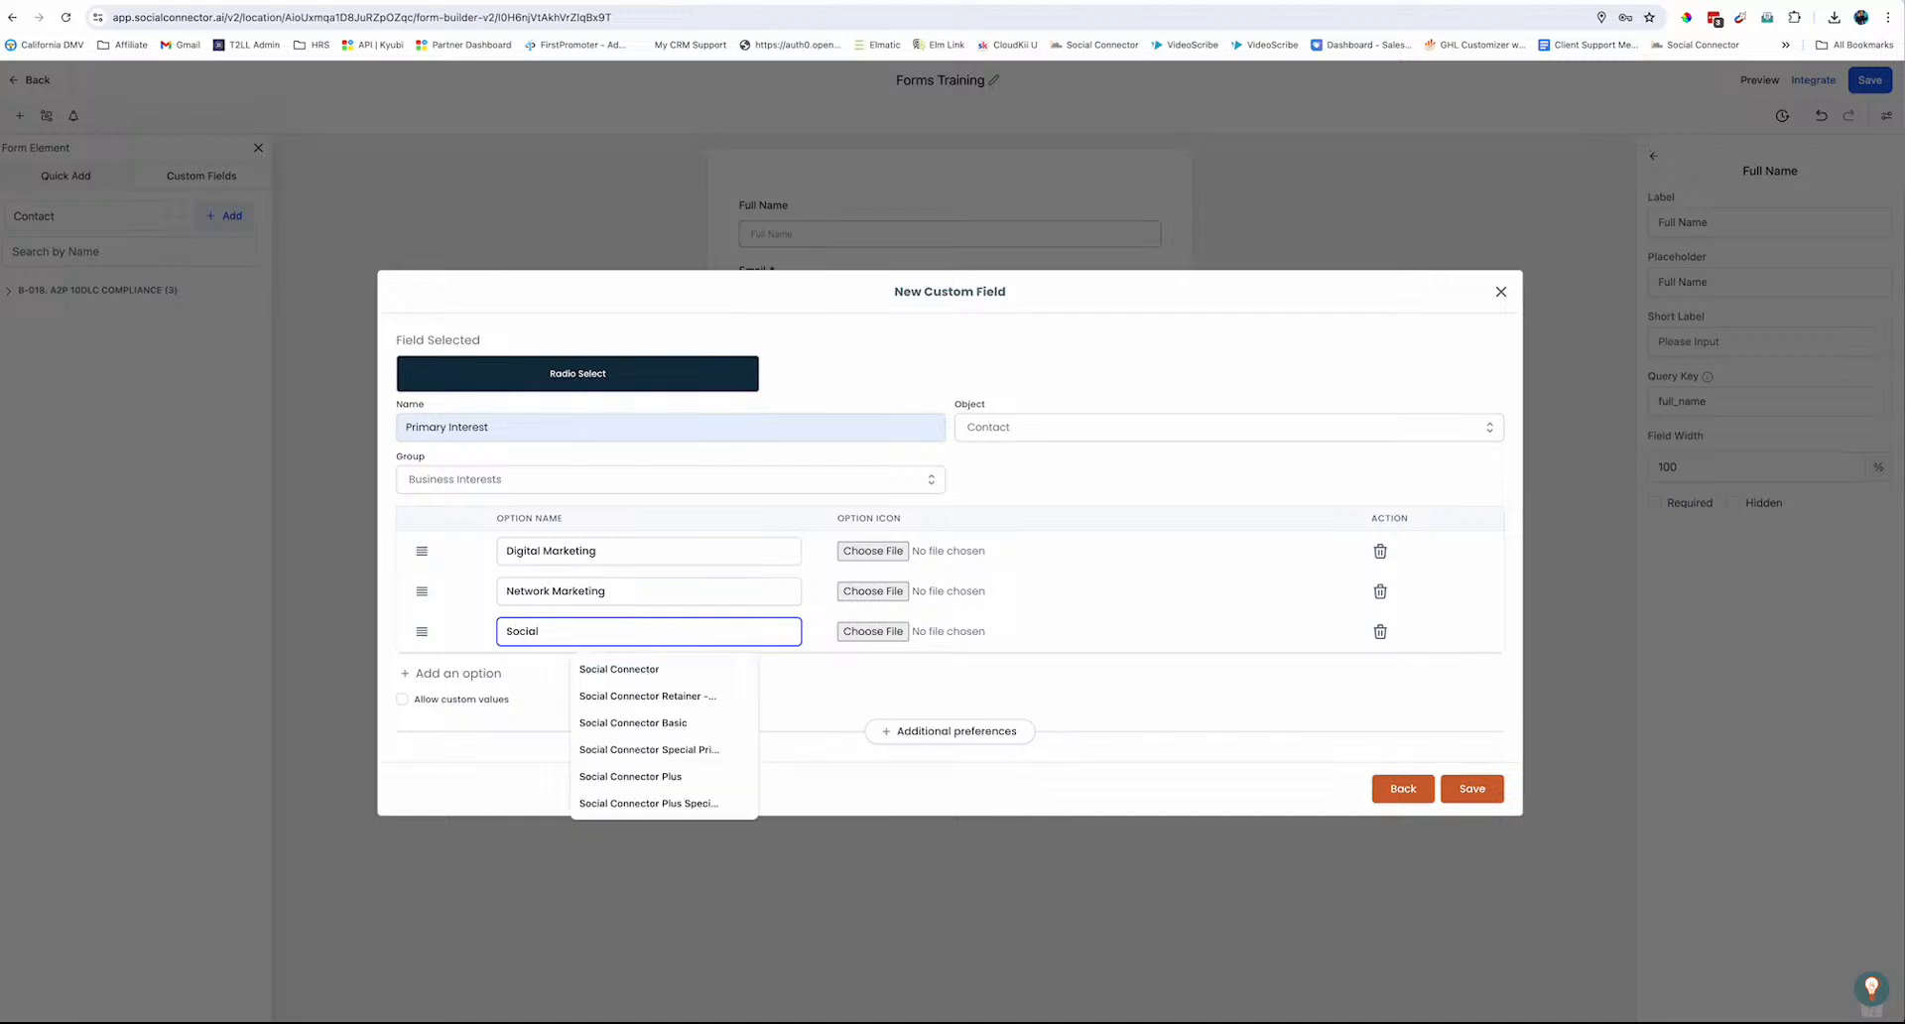
pyautogui.write('Marketing')
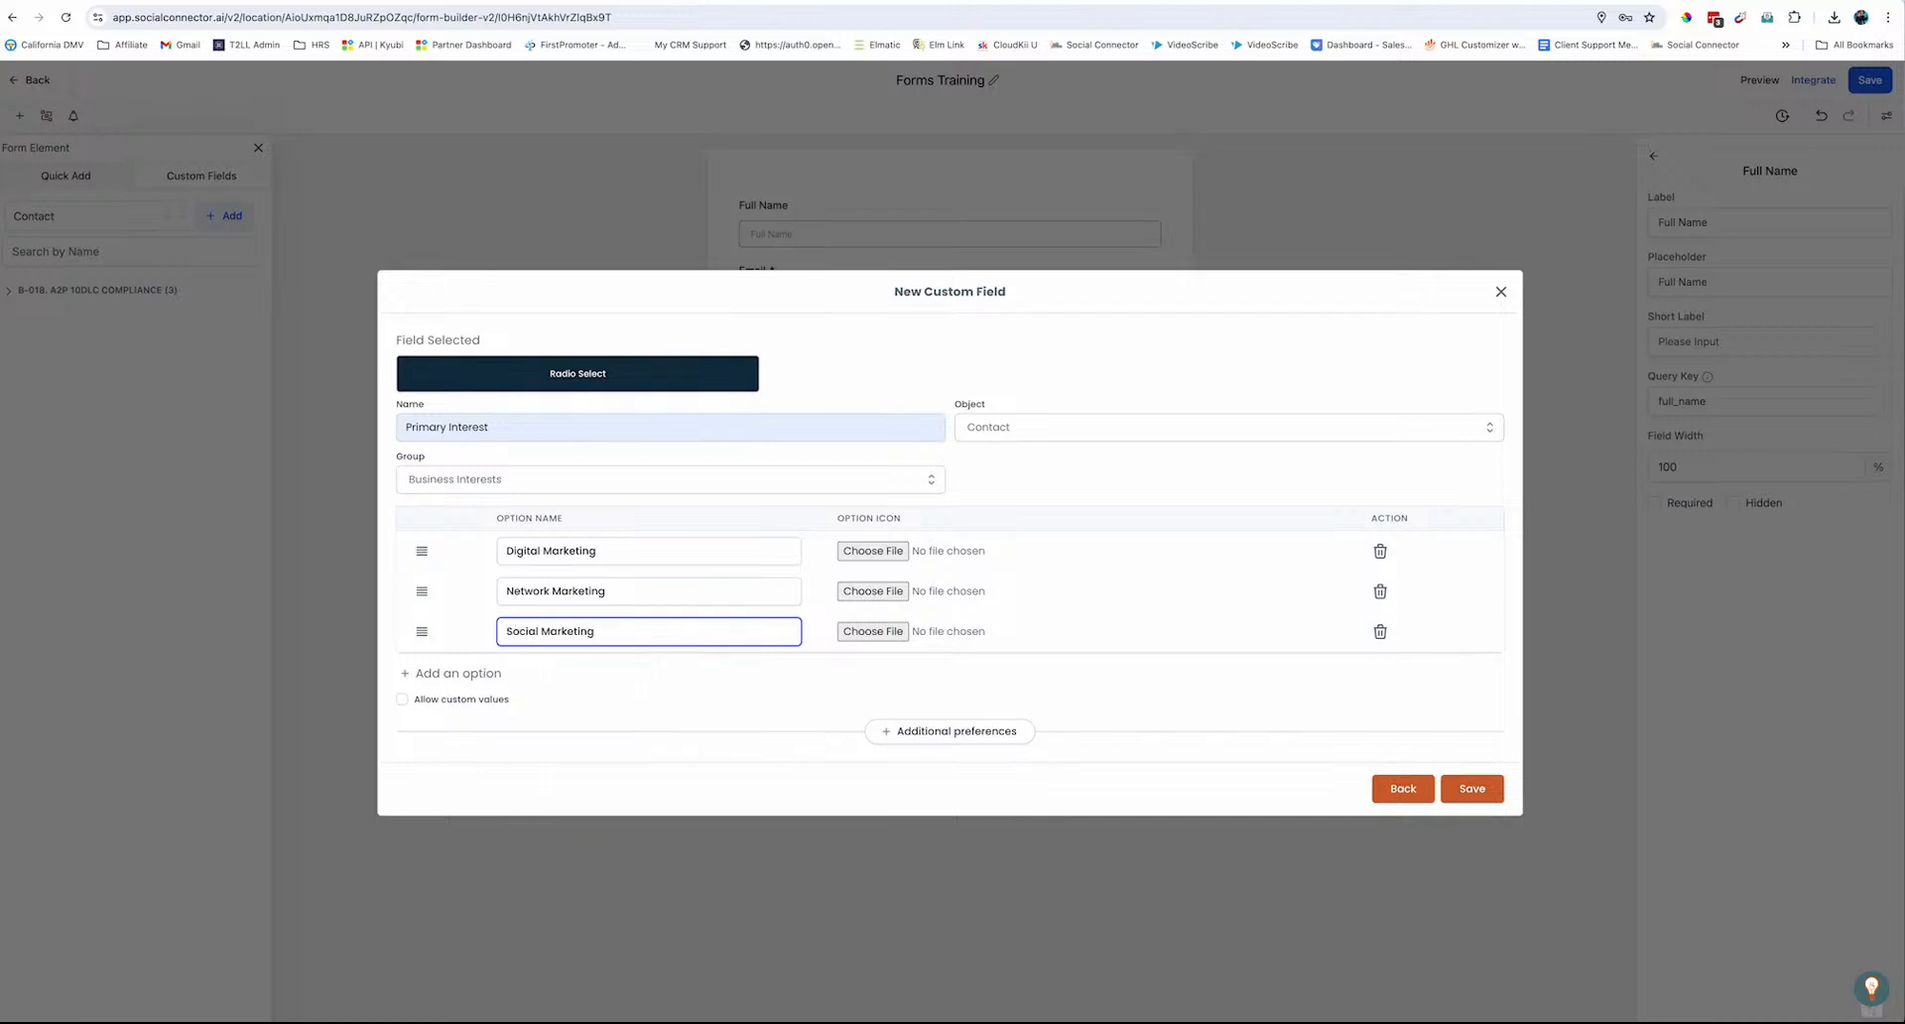
# Add fourth and fifth options, Master Resell Rights and Private Label Rights
pyautogui.click(494, 674)
pyautogui.click(530, 653)
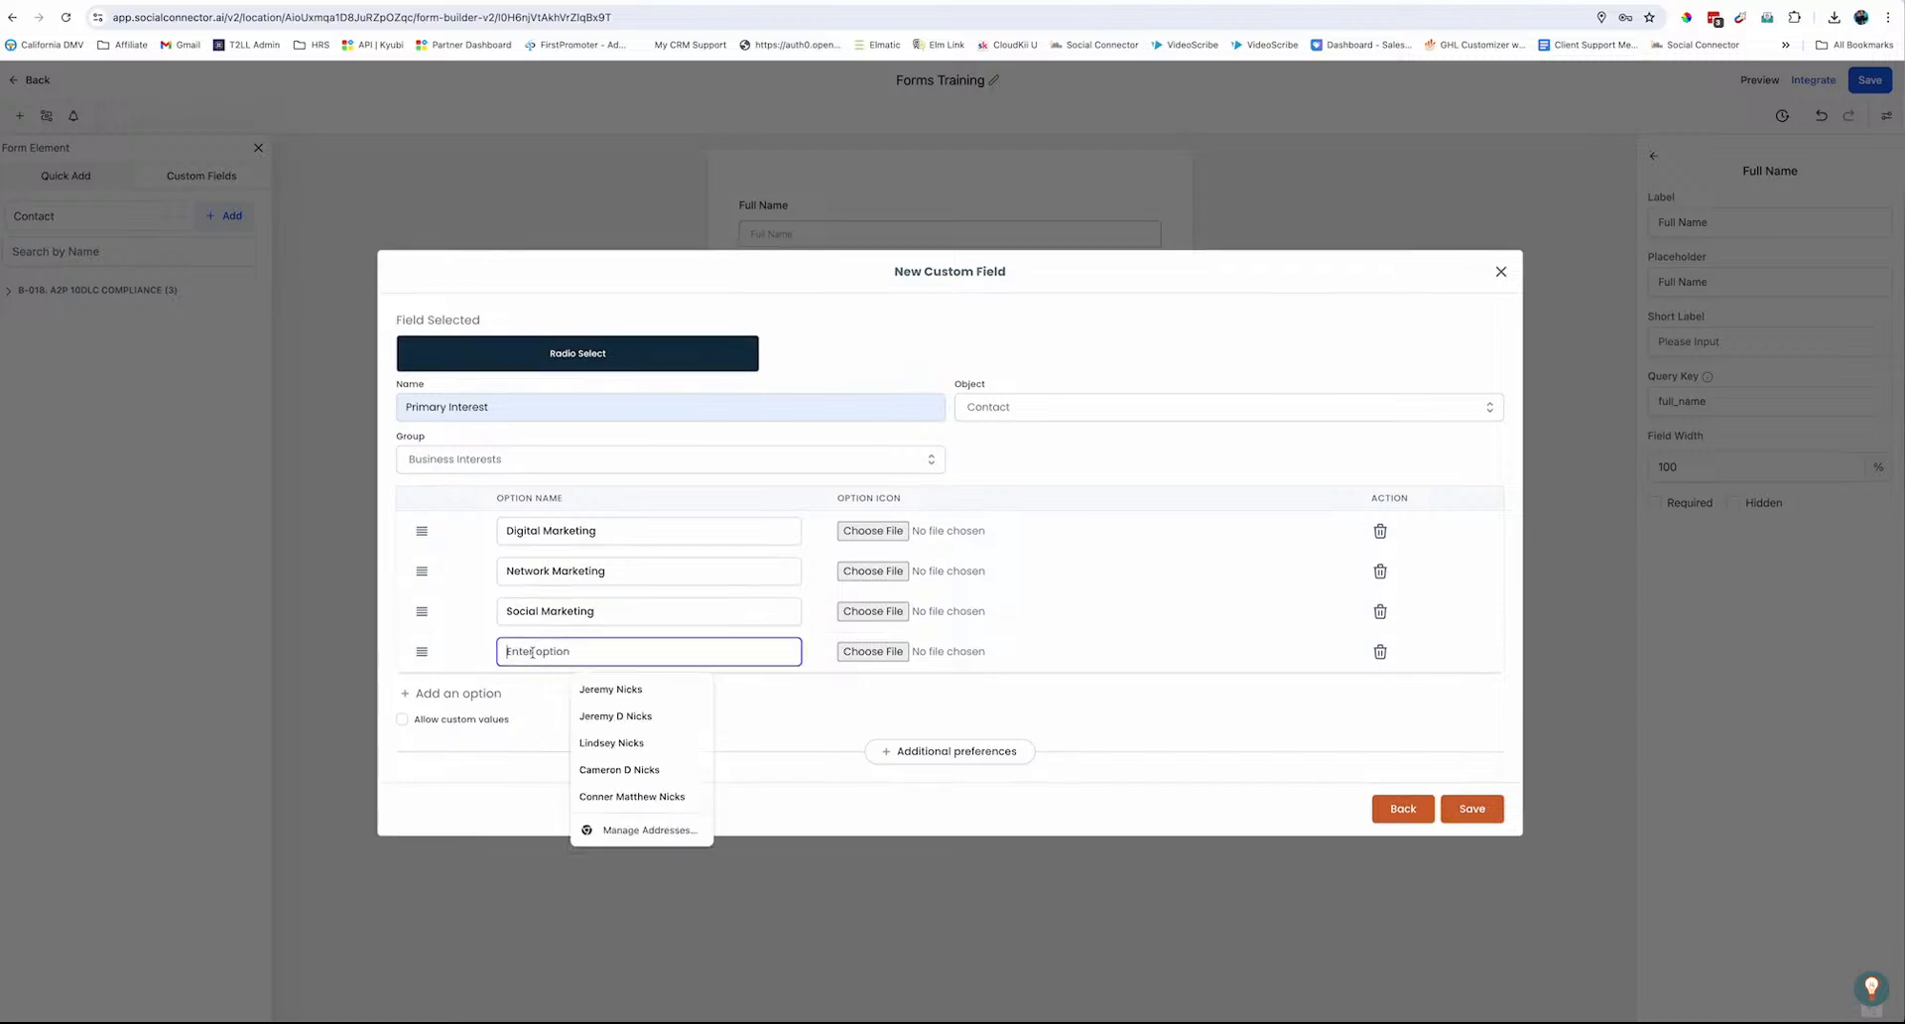
pyautogui.write('Master')
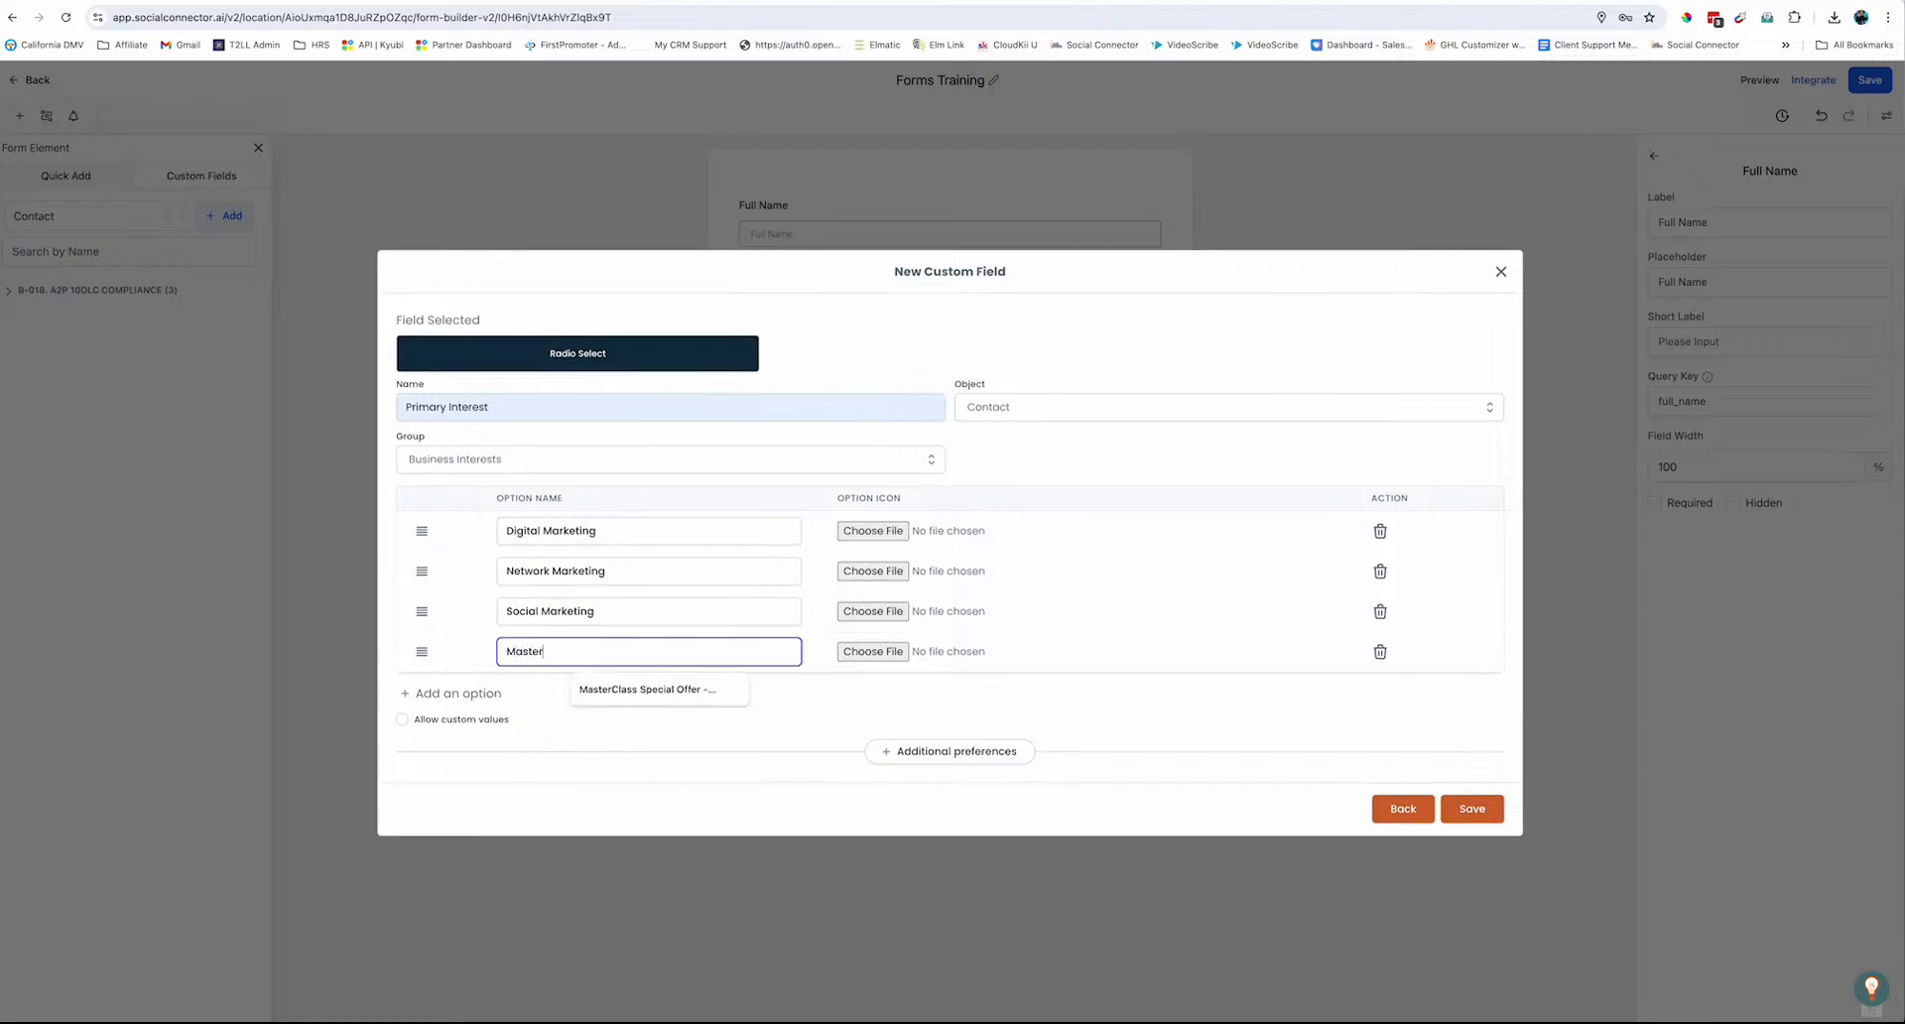
pyautogui.write(' Resell')
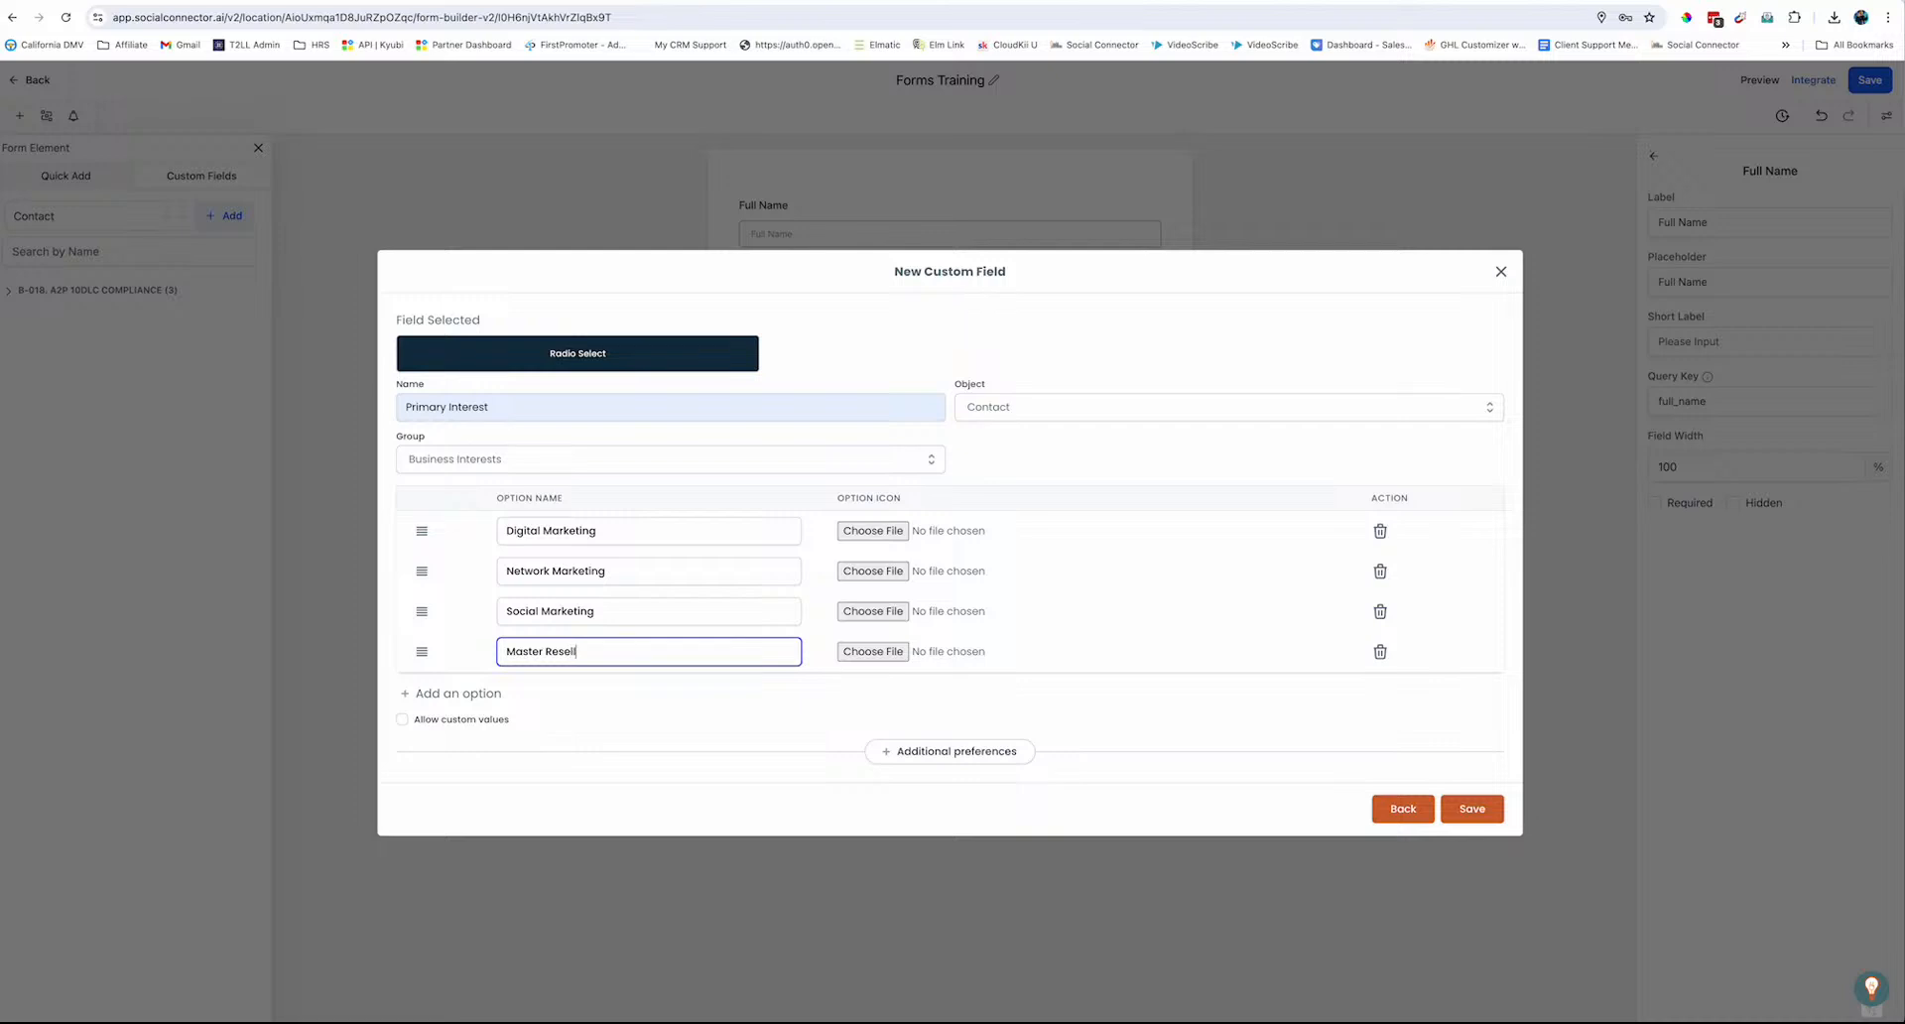
pyautogui.write(' Rights')
pyautogui.click(466, 695)
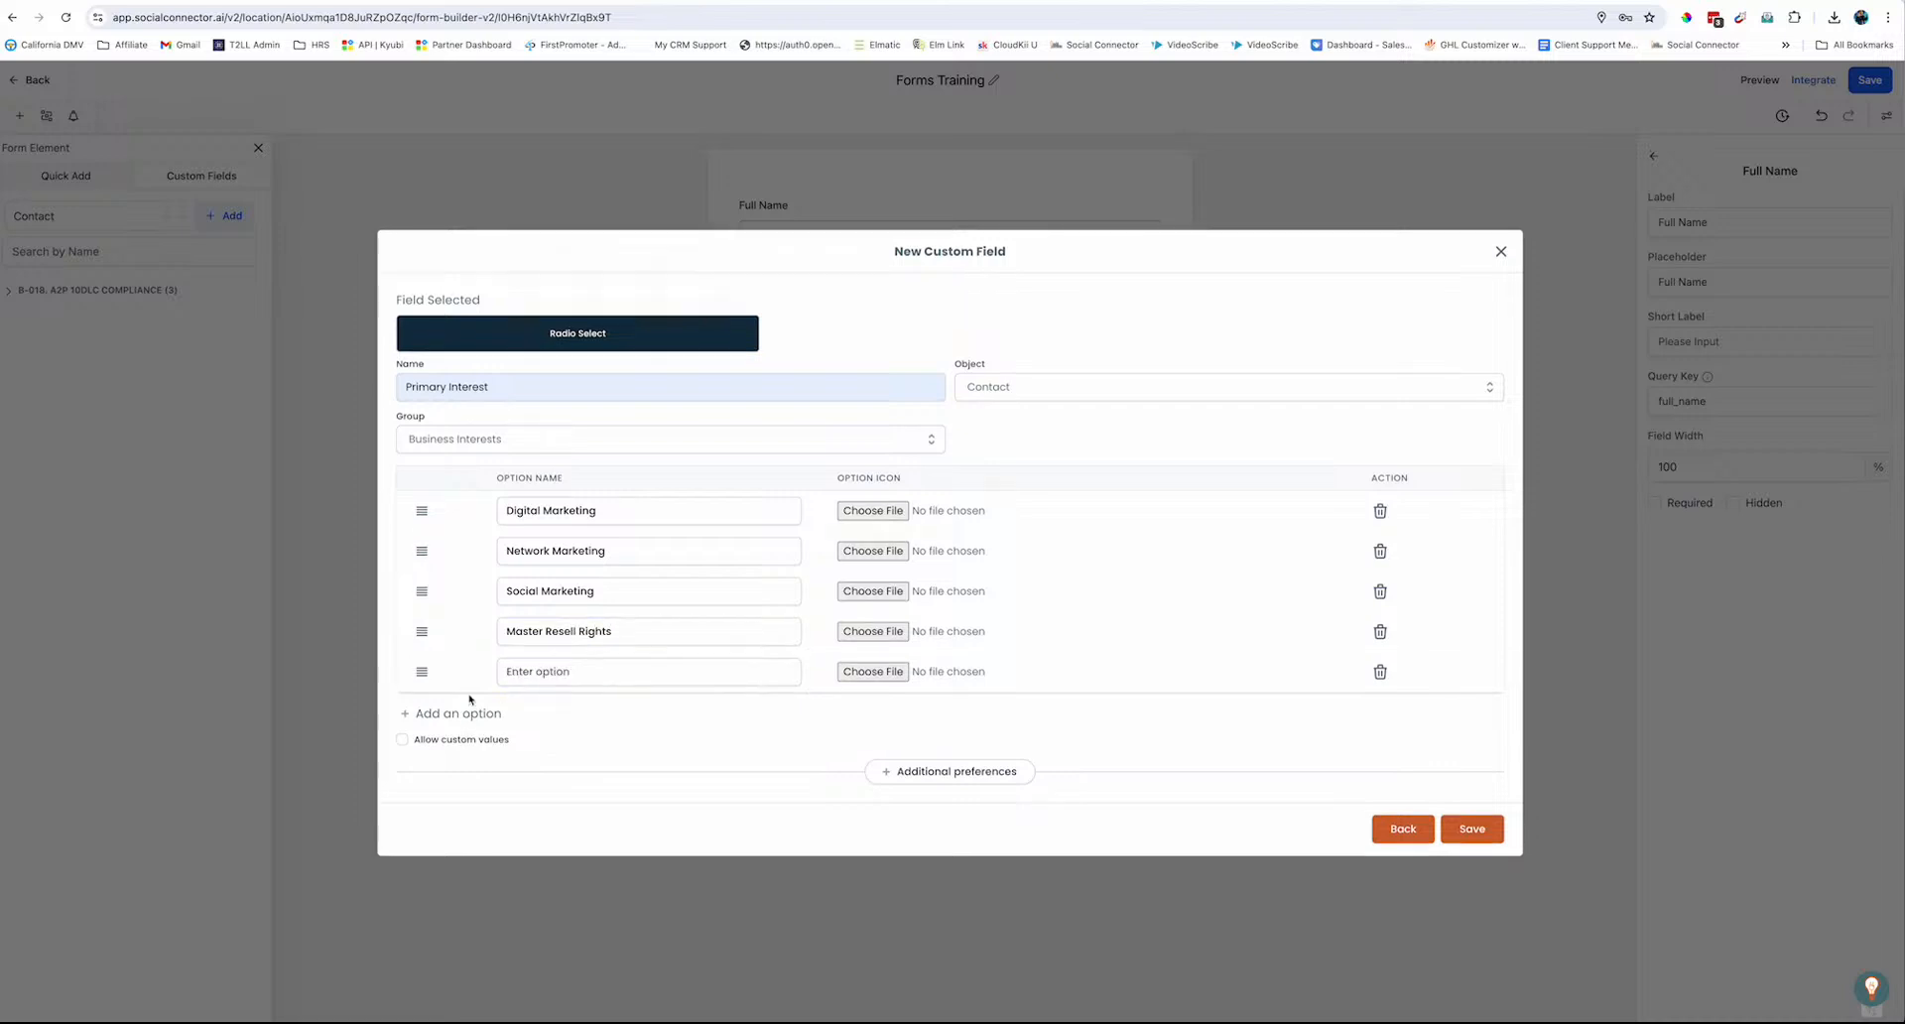
pyautogui.click(524, 678)
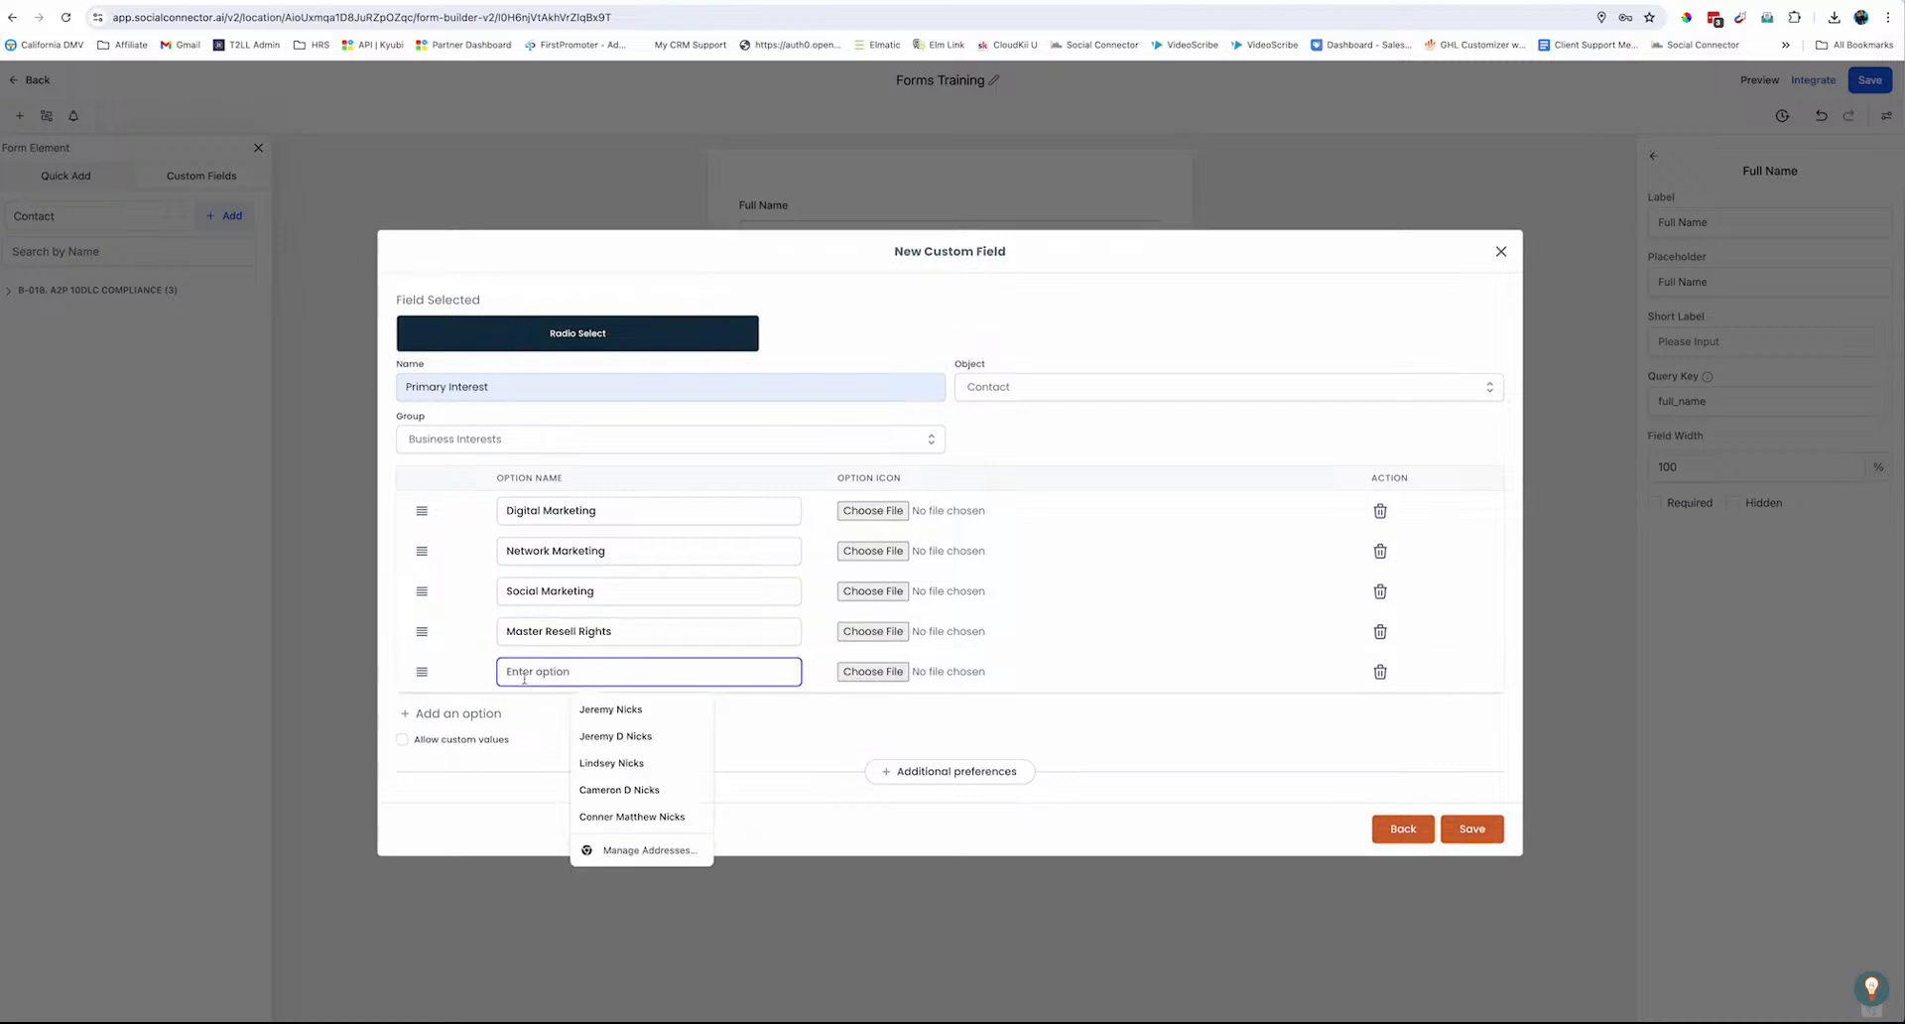
pyautogui.write('Pr')
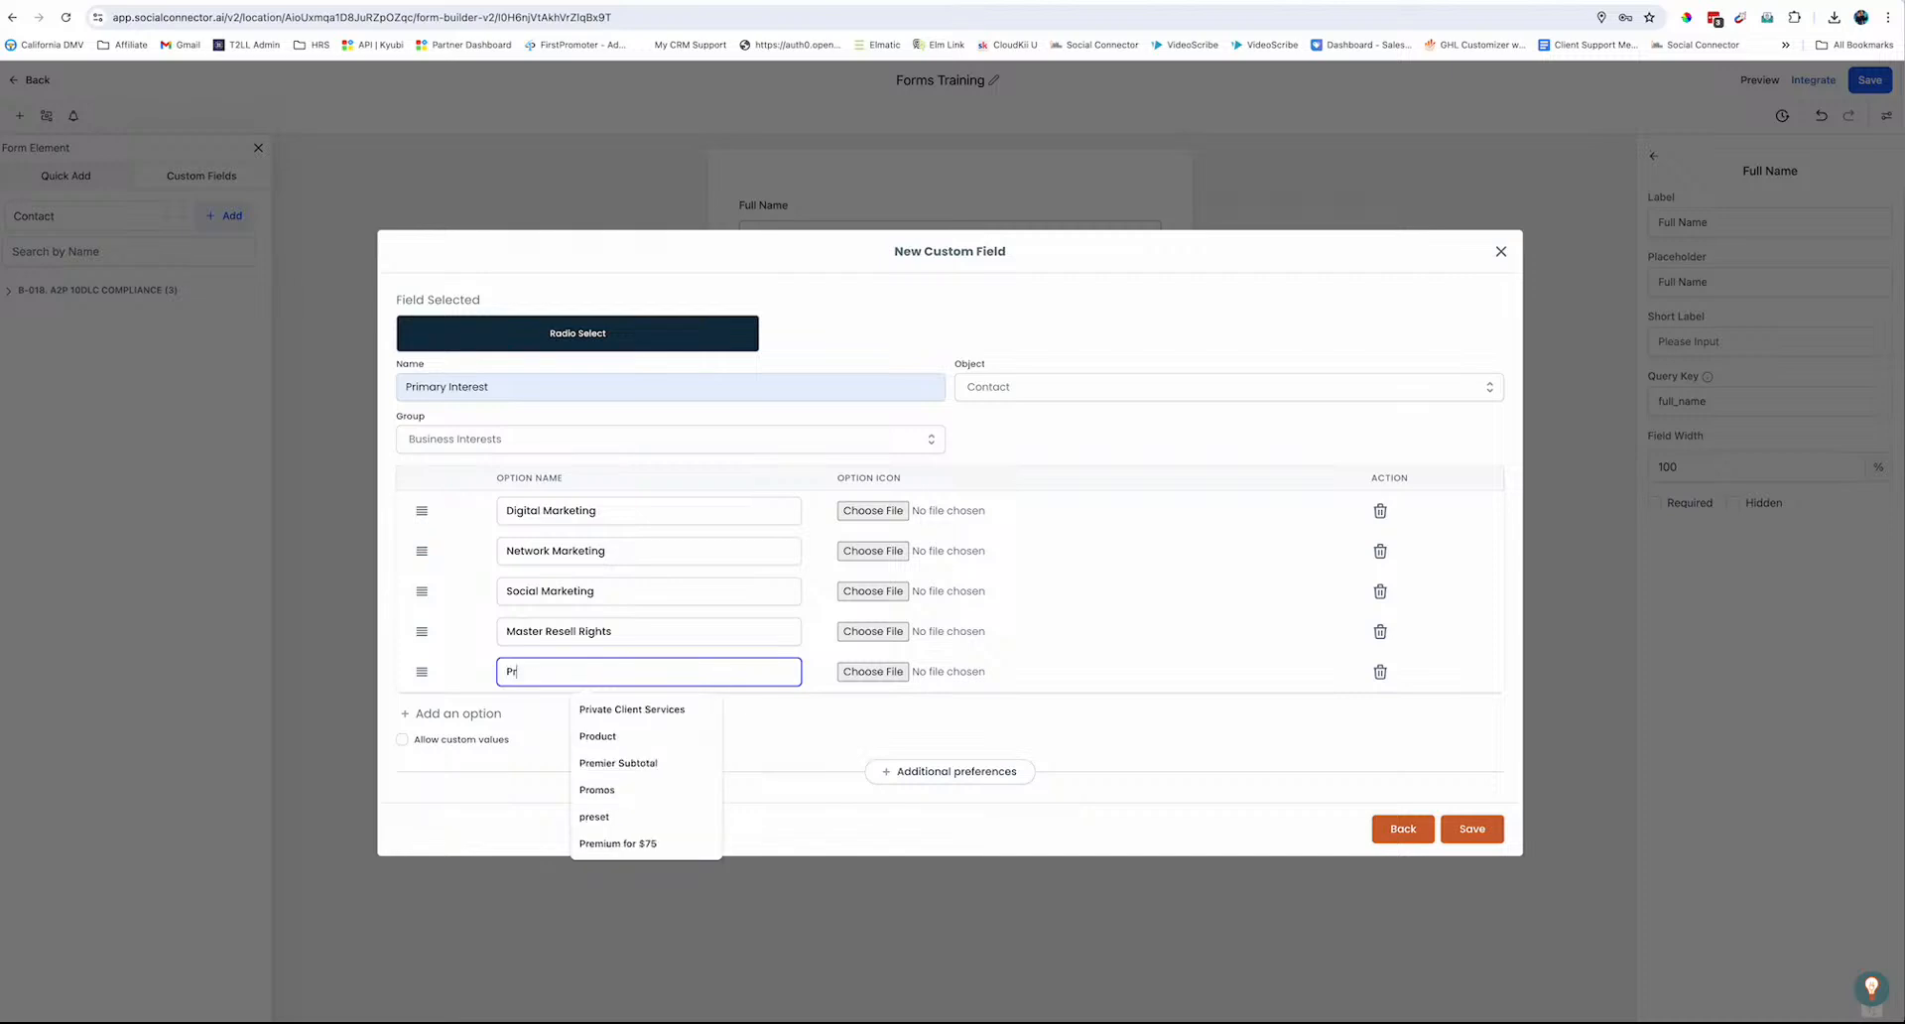
pyautogui.write('ivate Label Rai')
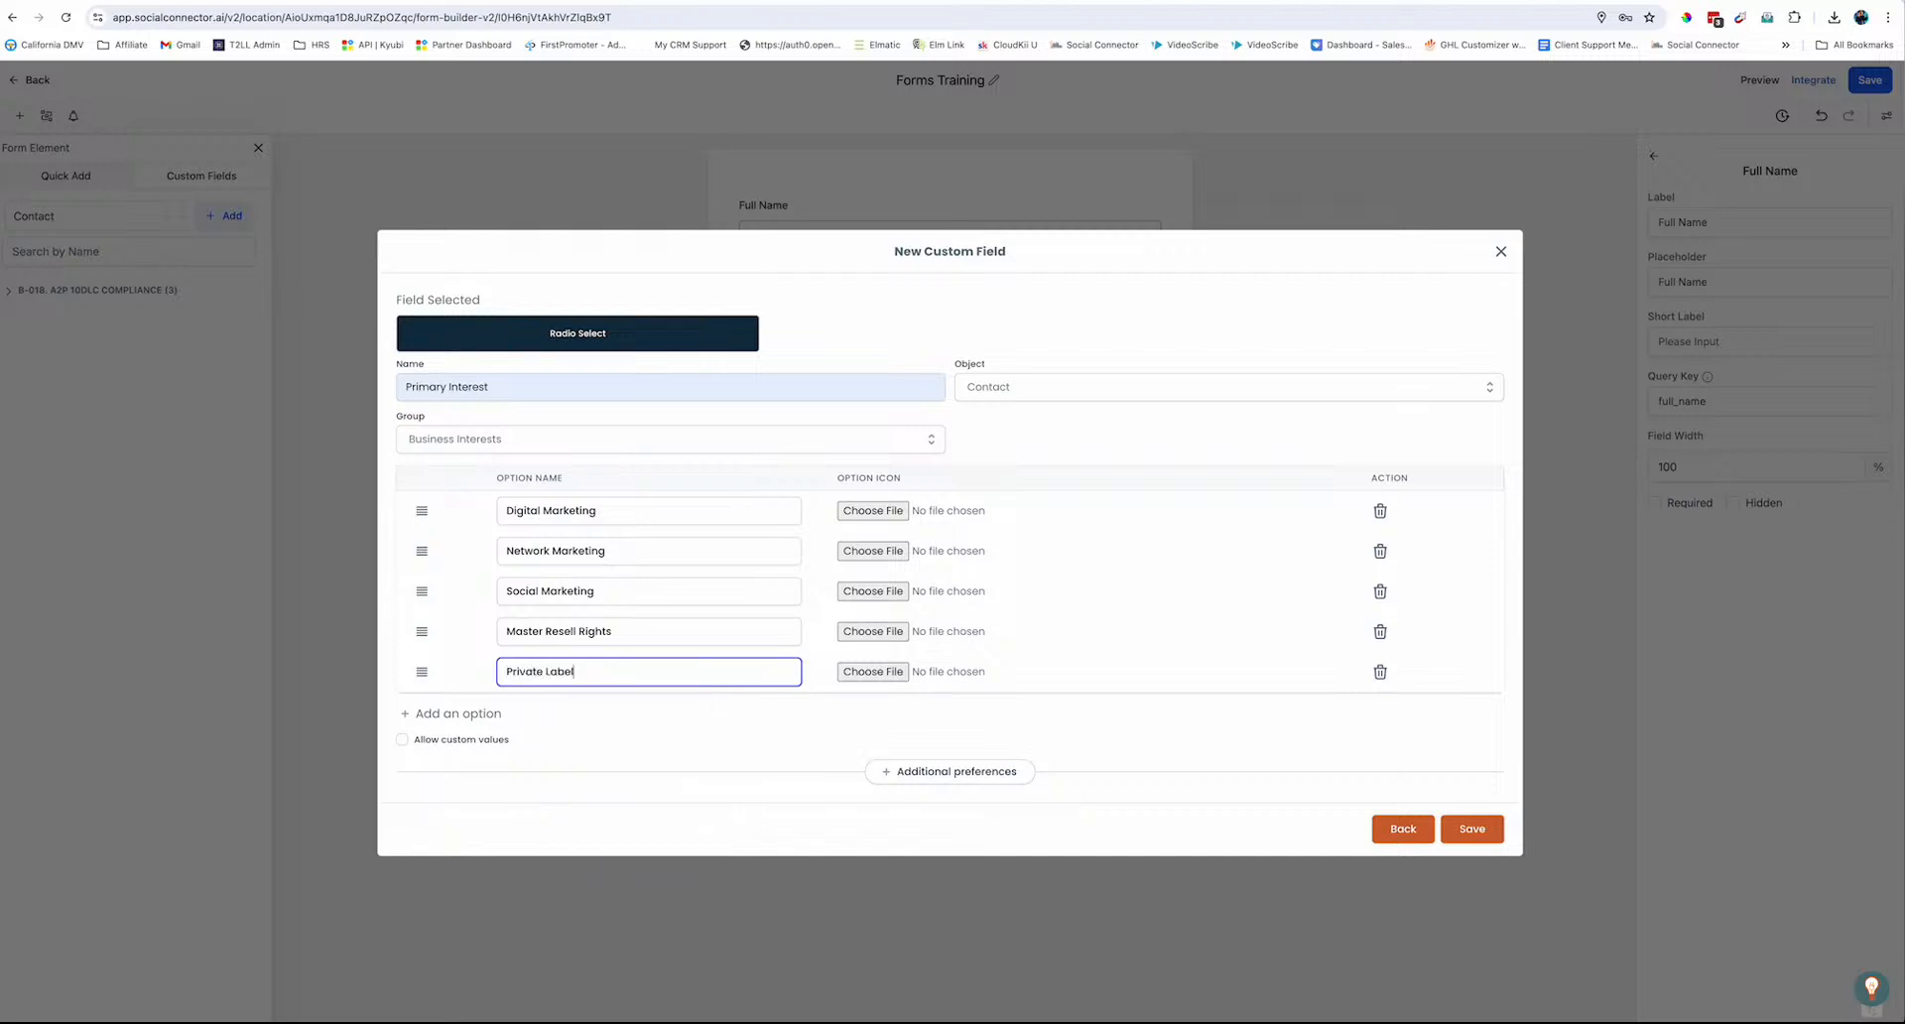
pyautogui.press('BackSpace')
pyautogui.press('BackSpace')
pyautogui.write('ifh')
pyautogui.write('ghts')
# Rename the fourth and fifth options to Affiliate Marketing and PLR / MRR Marketing
pyautogui.tripleClick(597, 633)
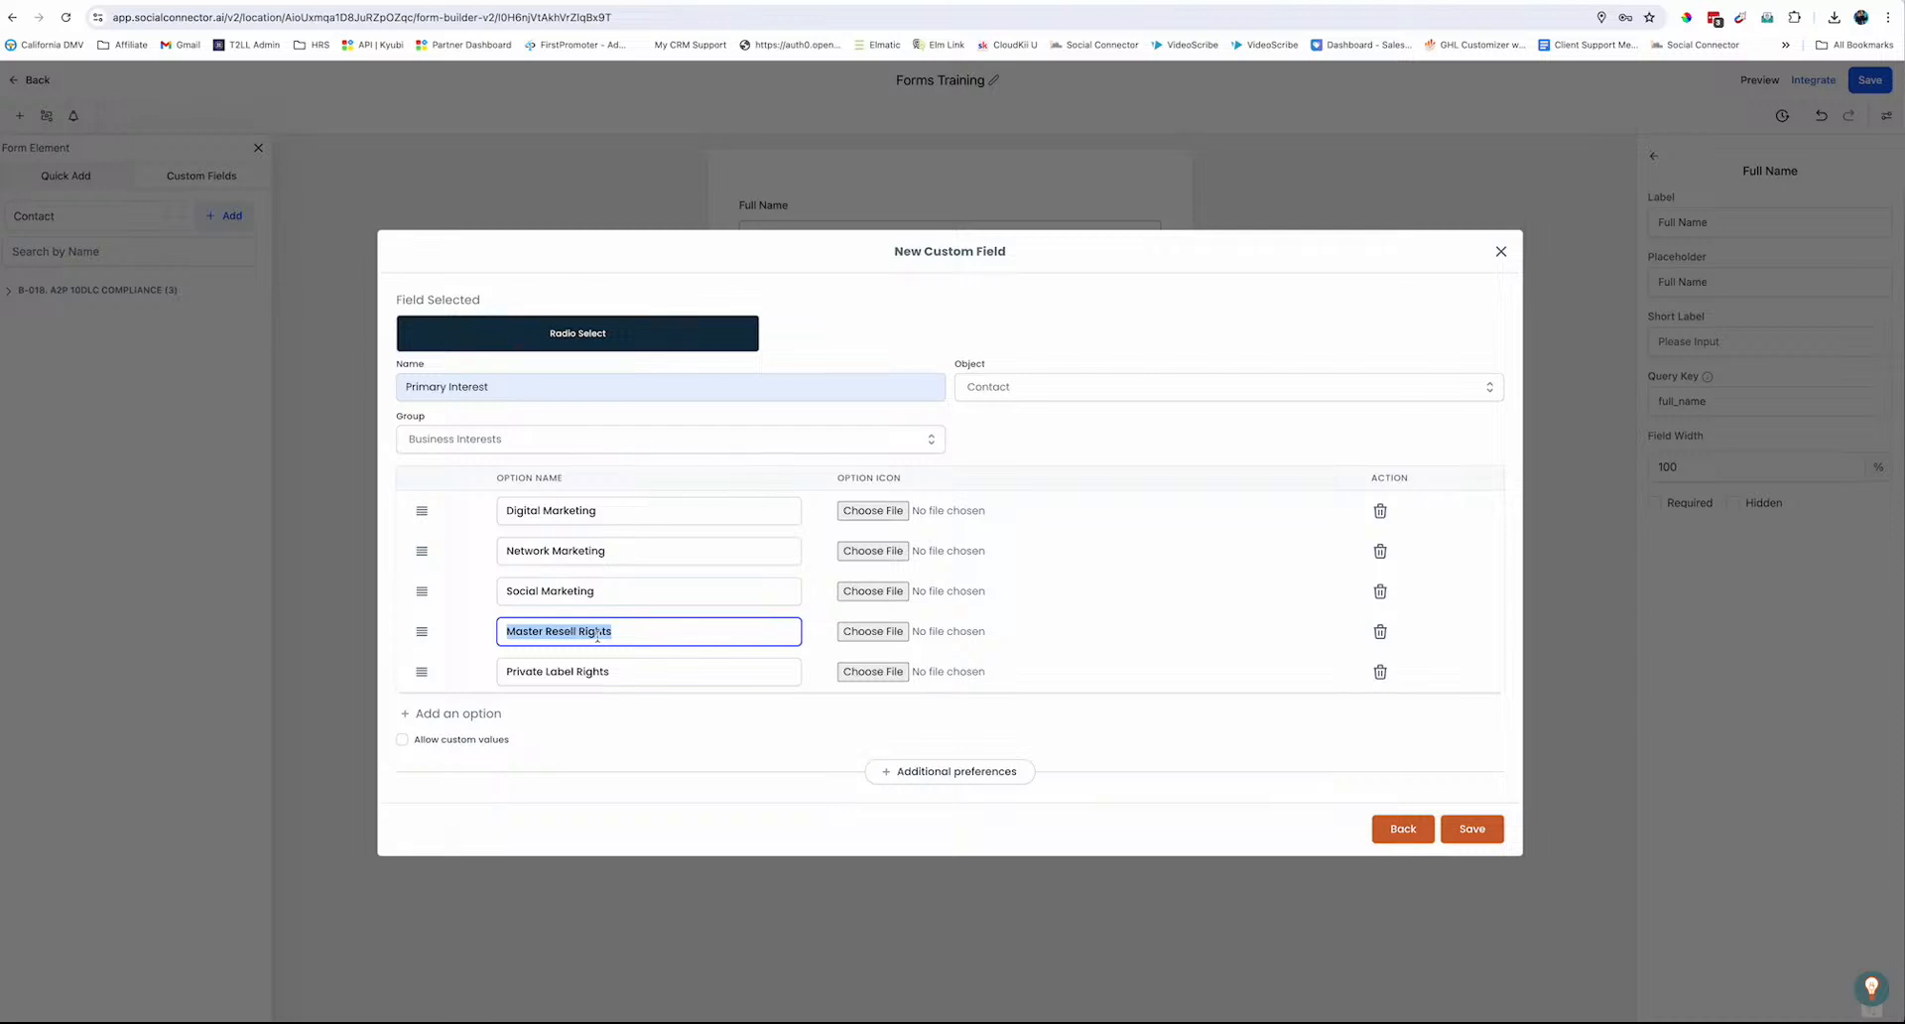
pyautogui.write('Affiliate Marketing')
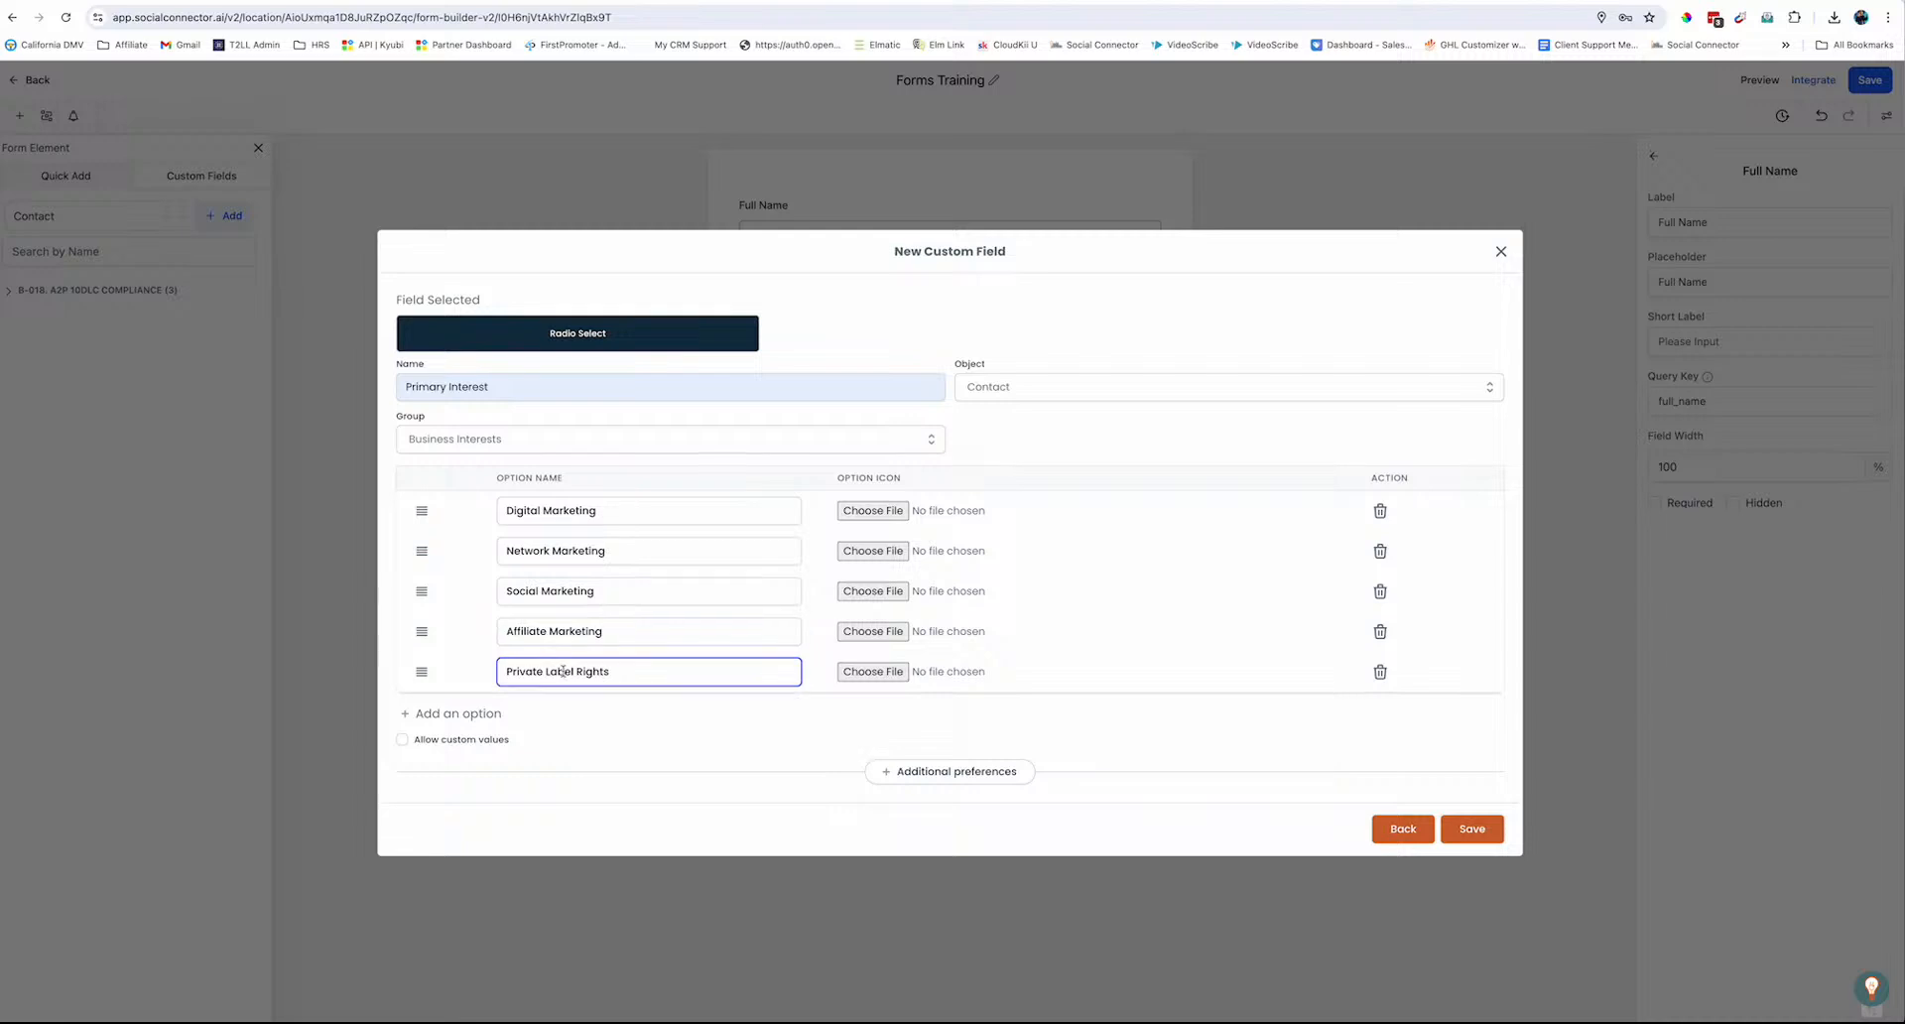
pyautogui.doubleClick(560, 671)
pyautogui.tripleClick(563, 675)
pyautogui.write('PLR / MRR Selling')
pyautogui.doubleClick(587, 675)
pyautogui.write('Marketing')
# Save the Primary Interest custom field and drag it onto the form from Business Interests
pyautogui.click(1469, 829)
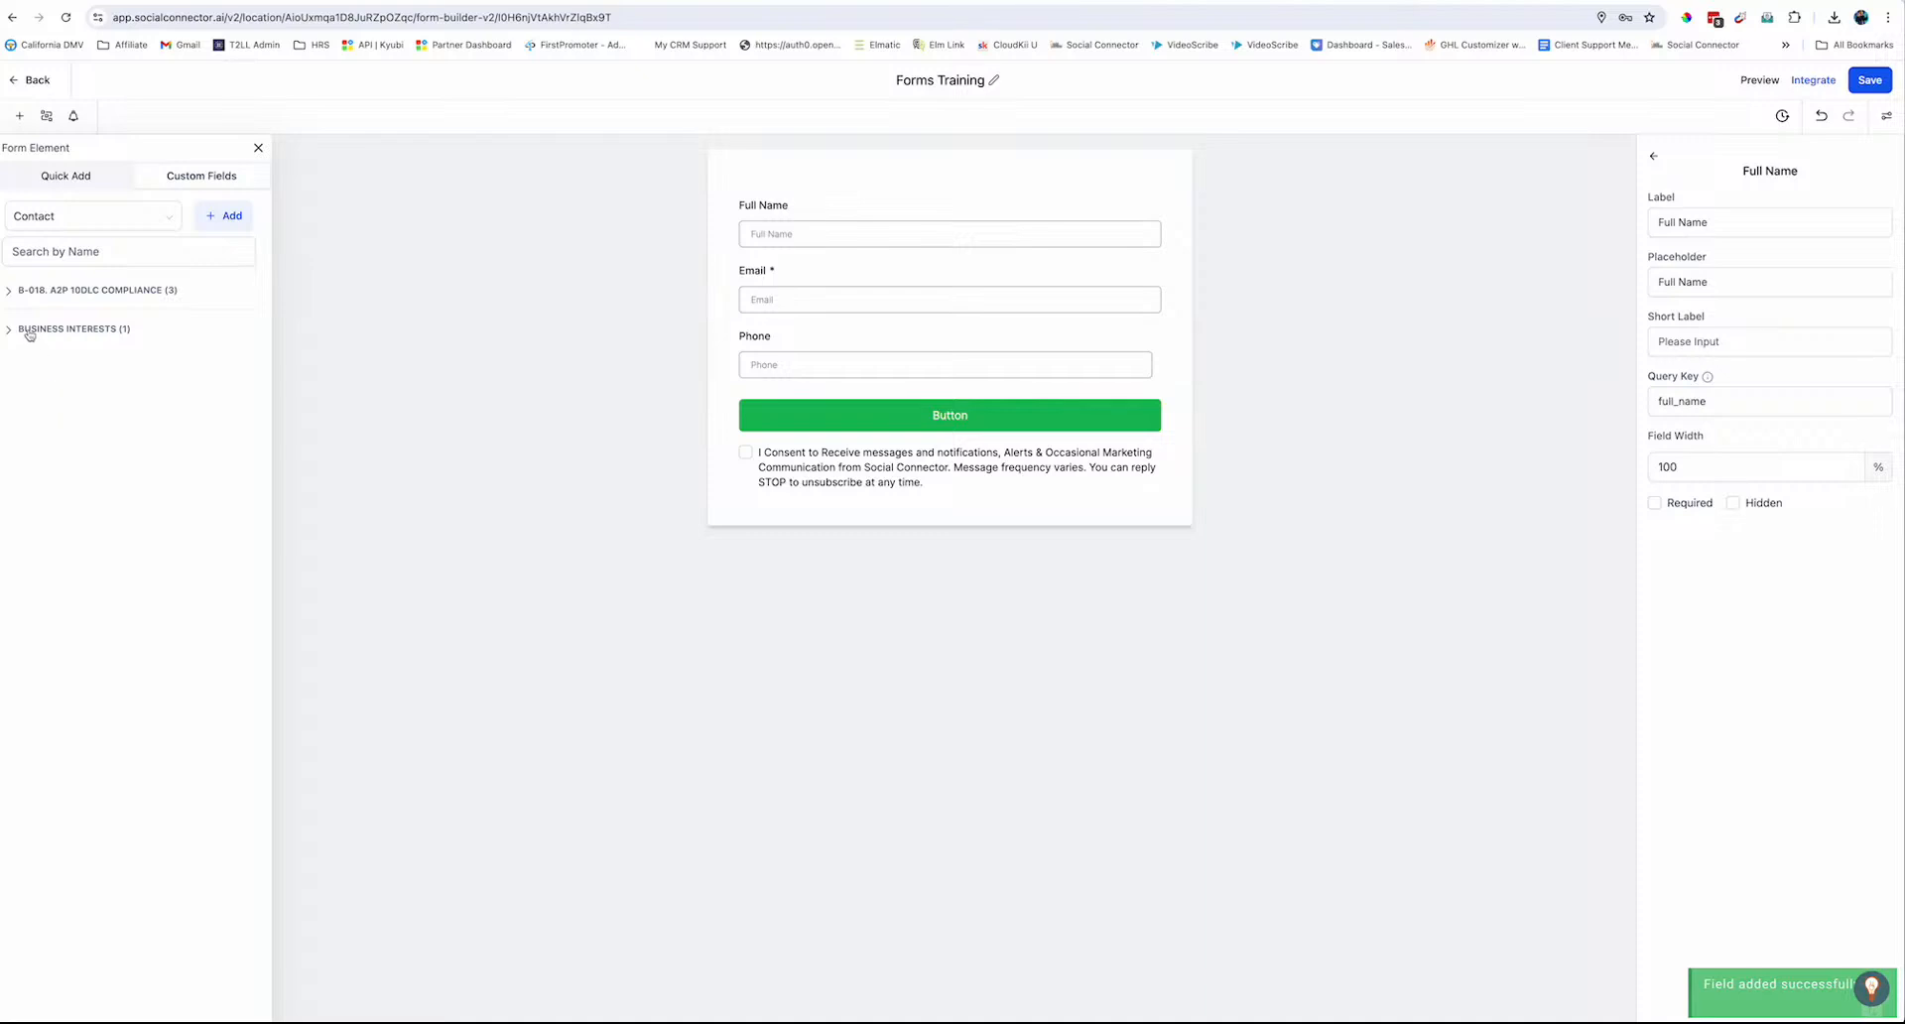
pyautogui.click(31, 331)
pyautogui.moveTo(38, 370); pyautogui.dragTo(800, 392)
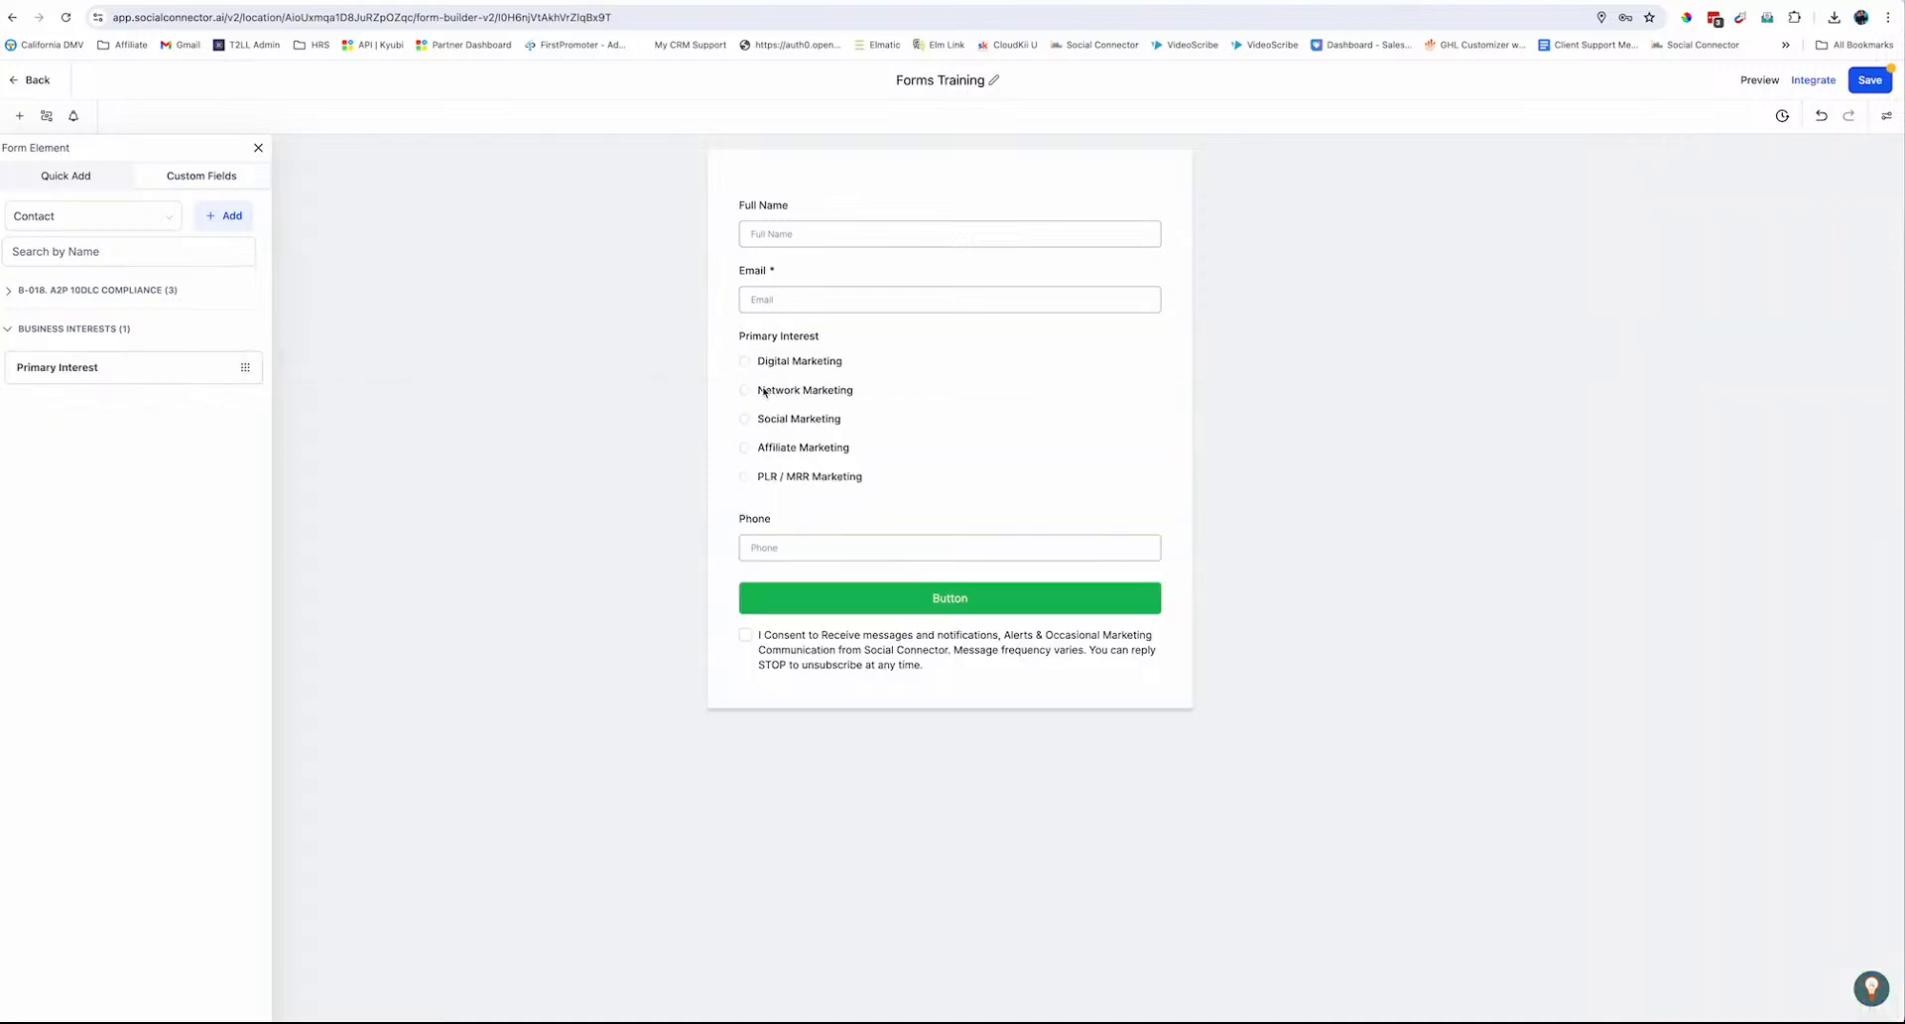
# Move the Phone field above Primary Interest so the question sits below Phone
pyautogui.click(802, 339)
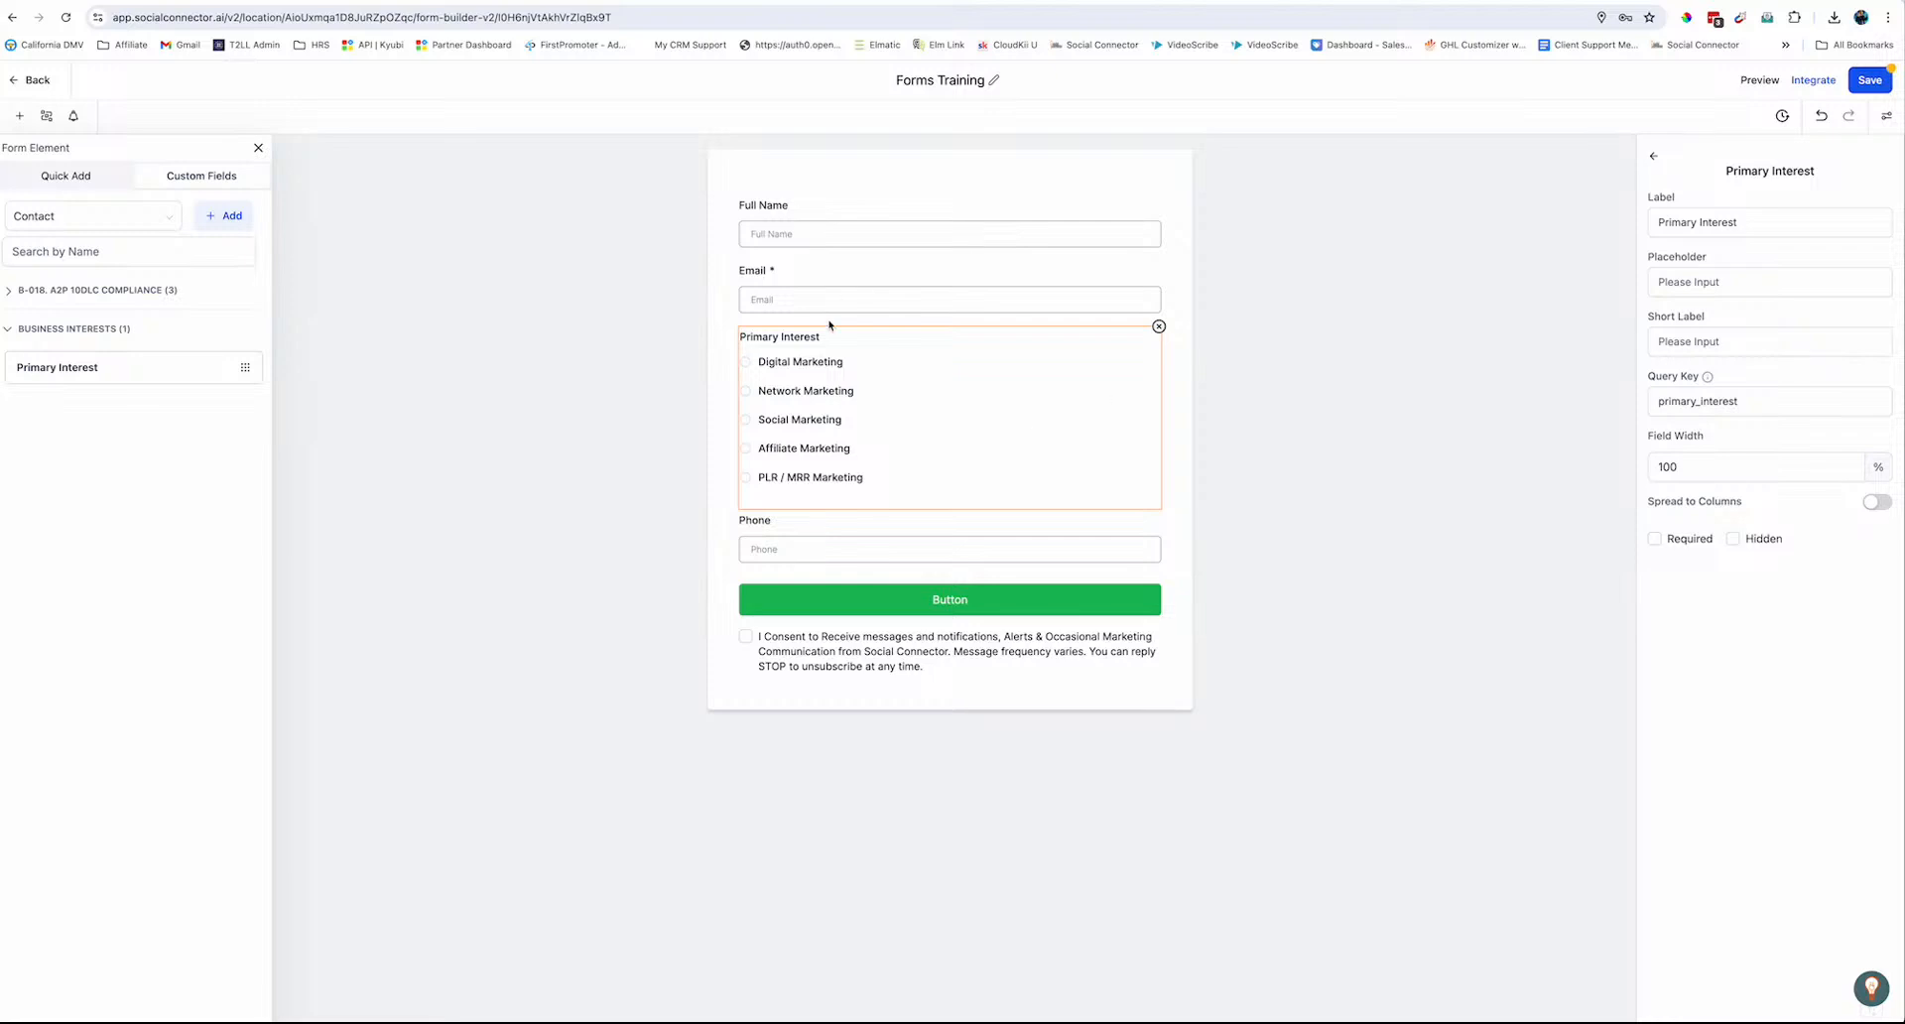
pyautogui.moveTo(812, 516); pyautogui.dragTo(869, 341)
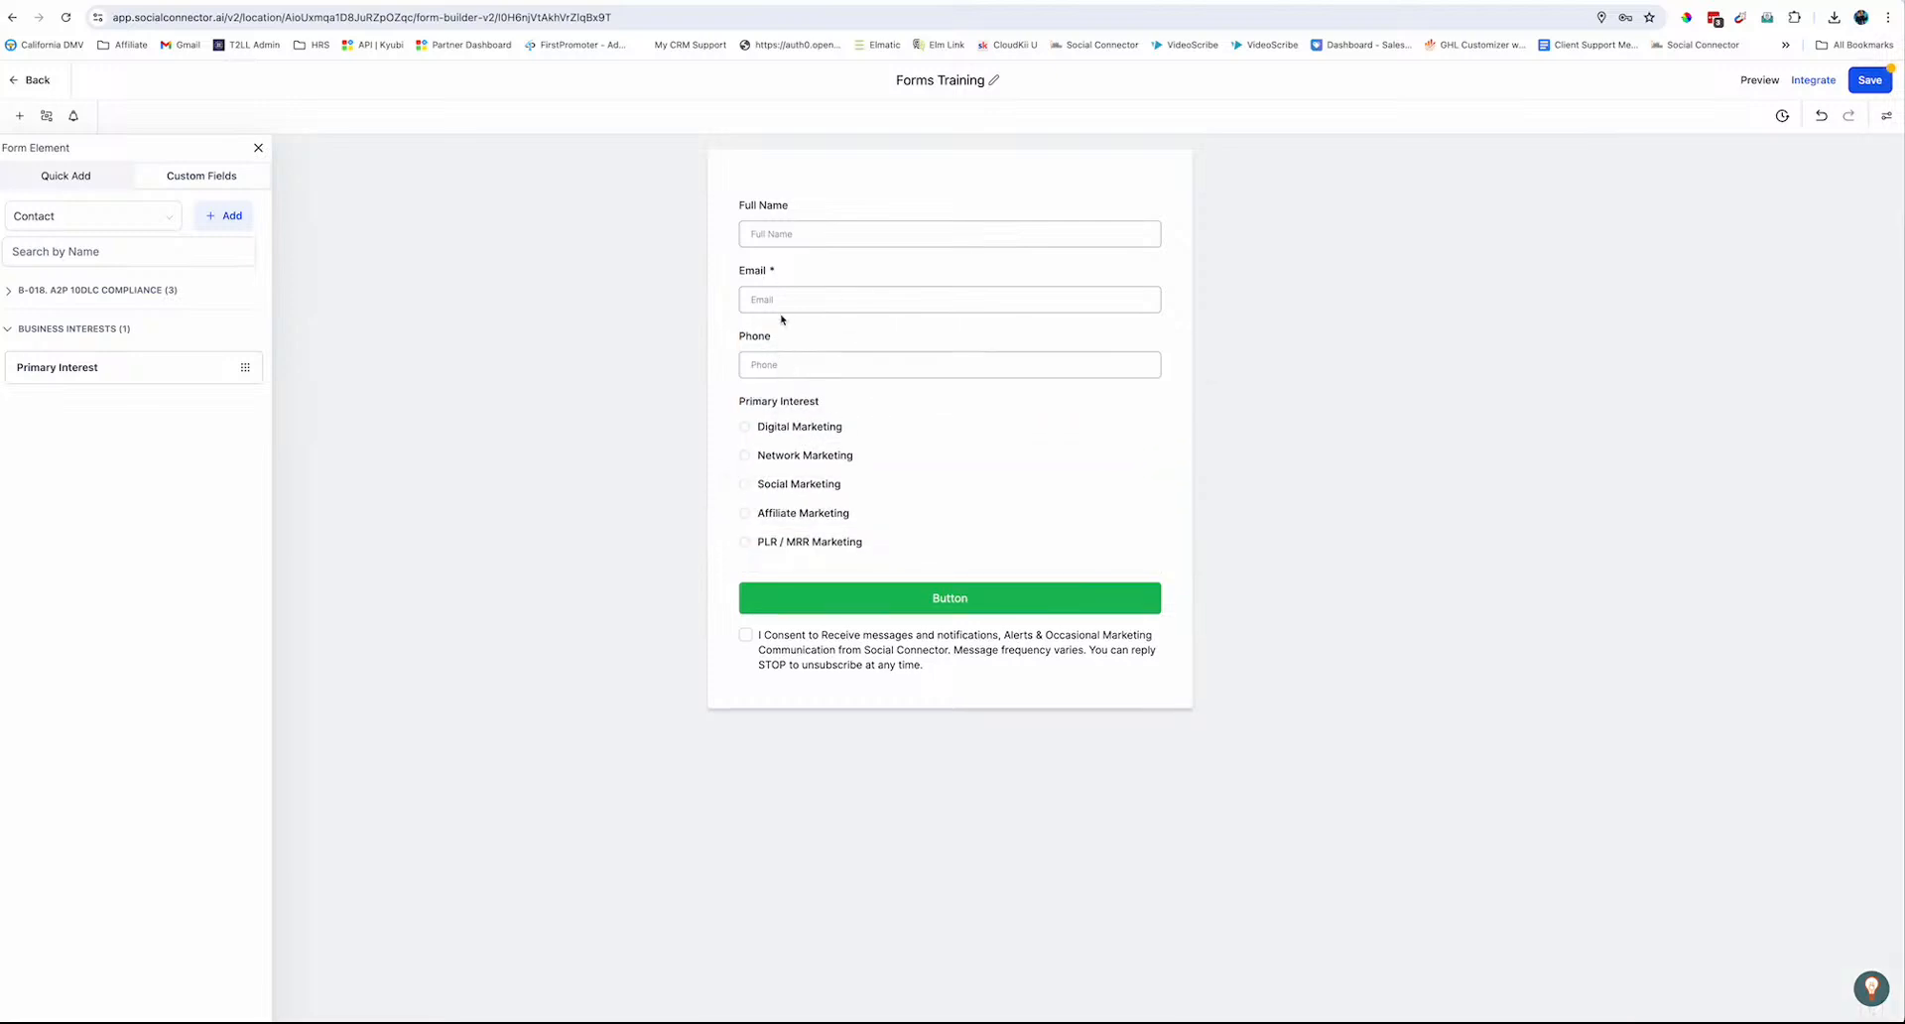
pyautogui.click(793, 410)
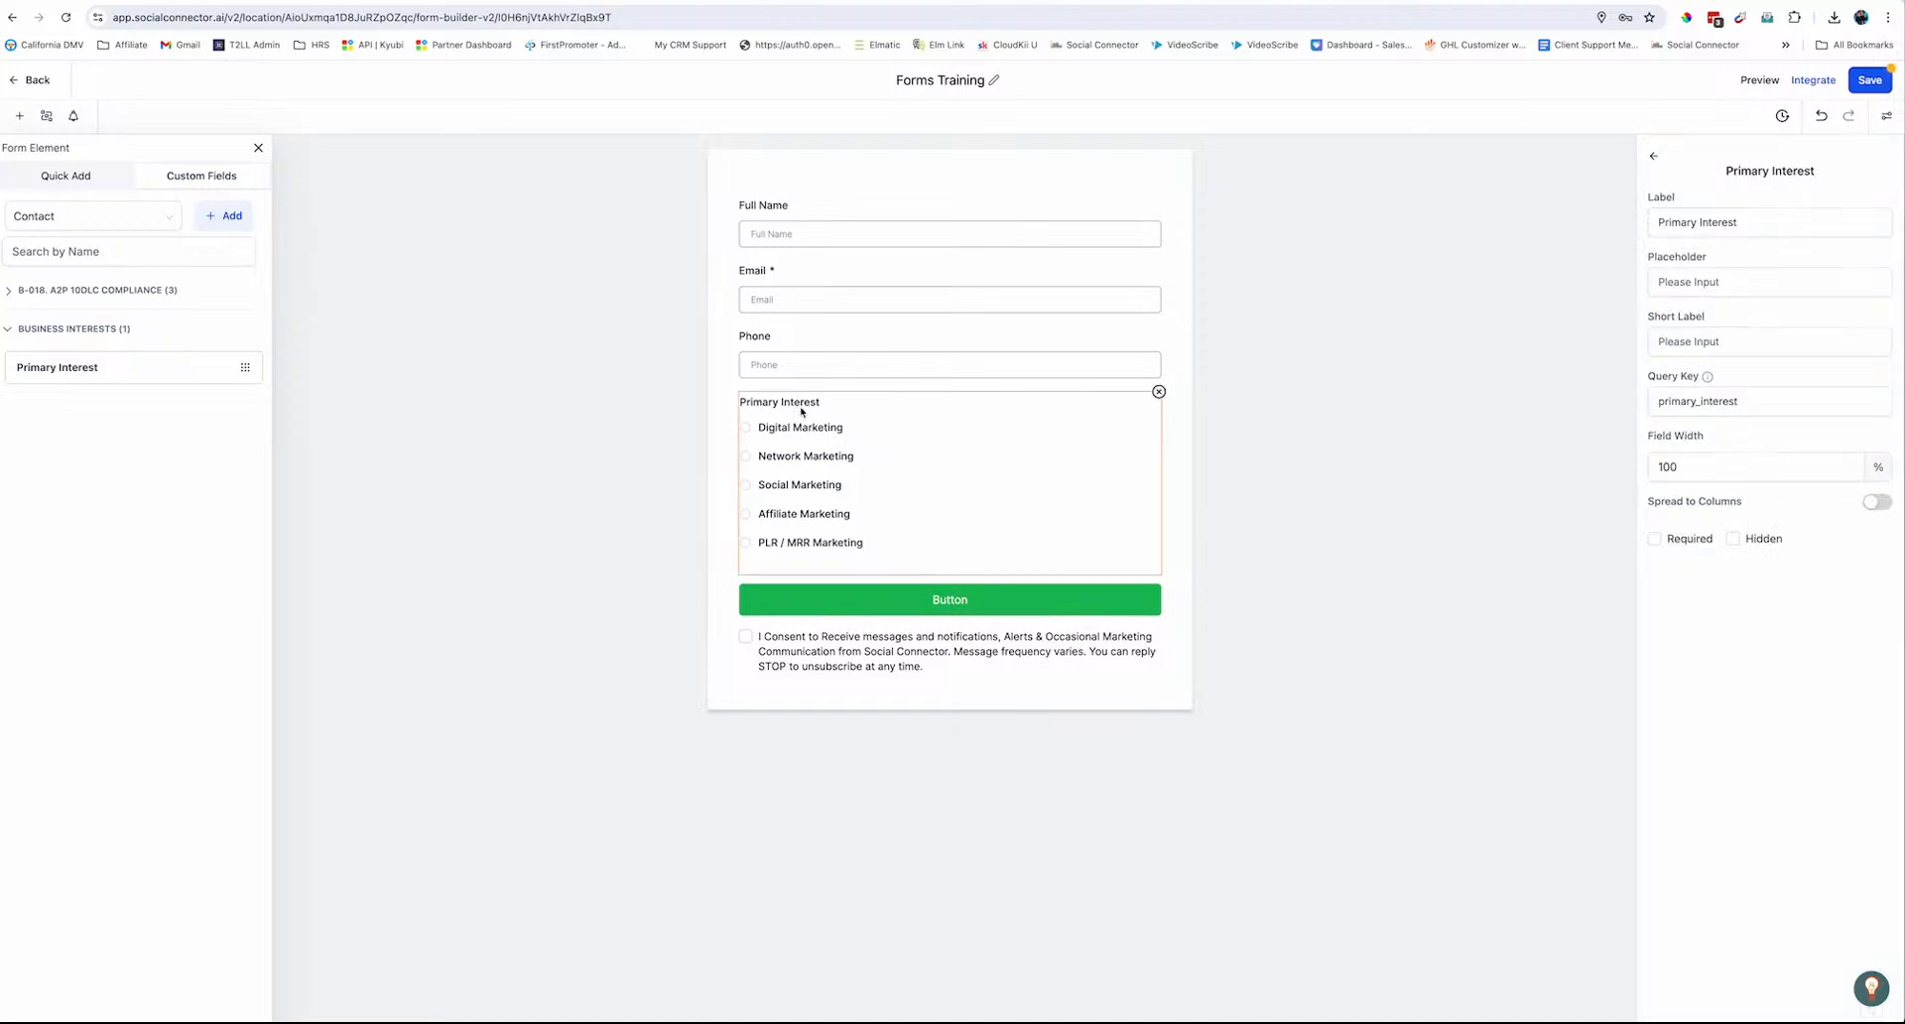
# Replace the Primary Interest label with 'What marketing type are you MOST interested in.'
pyautogui.click(1860, 219)
pyautogui.doubleClick(1689, 224)
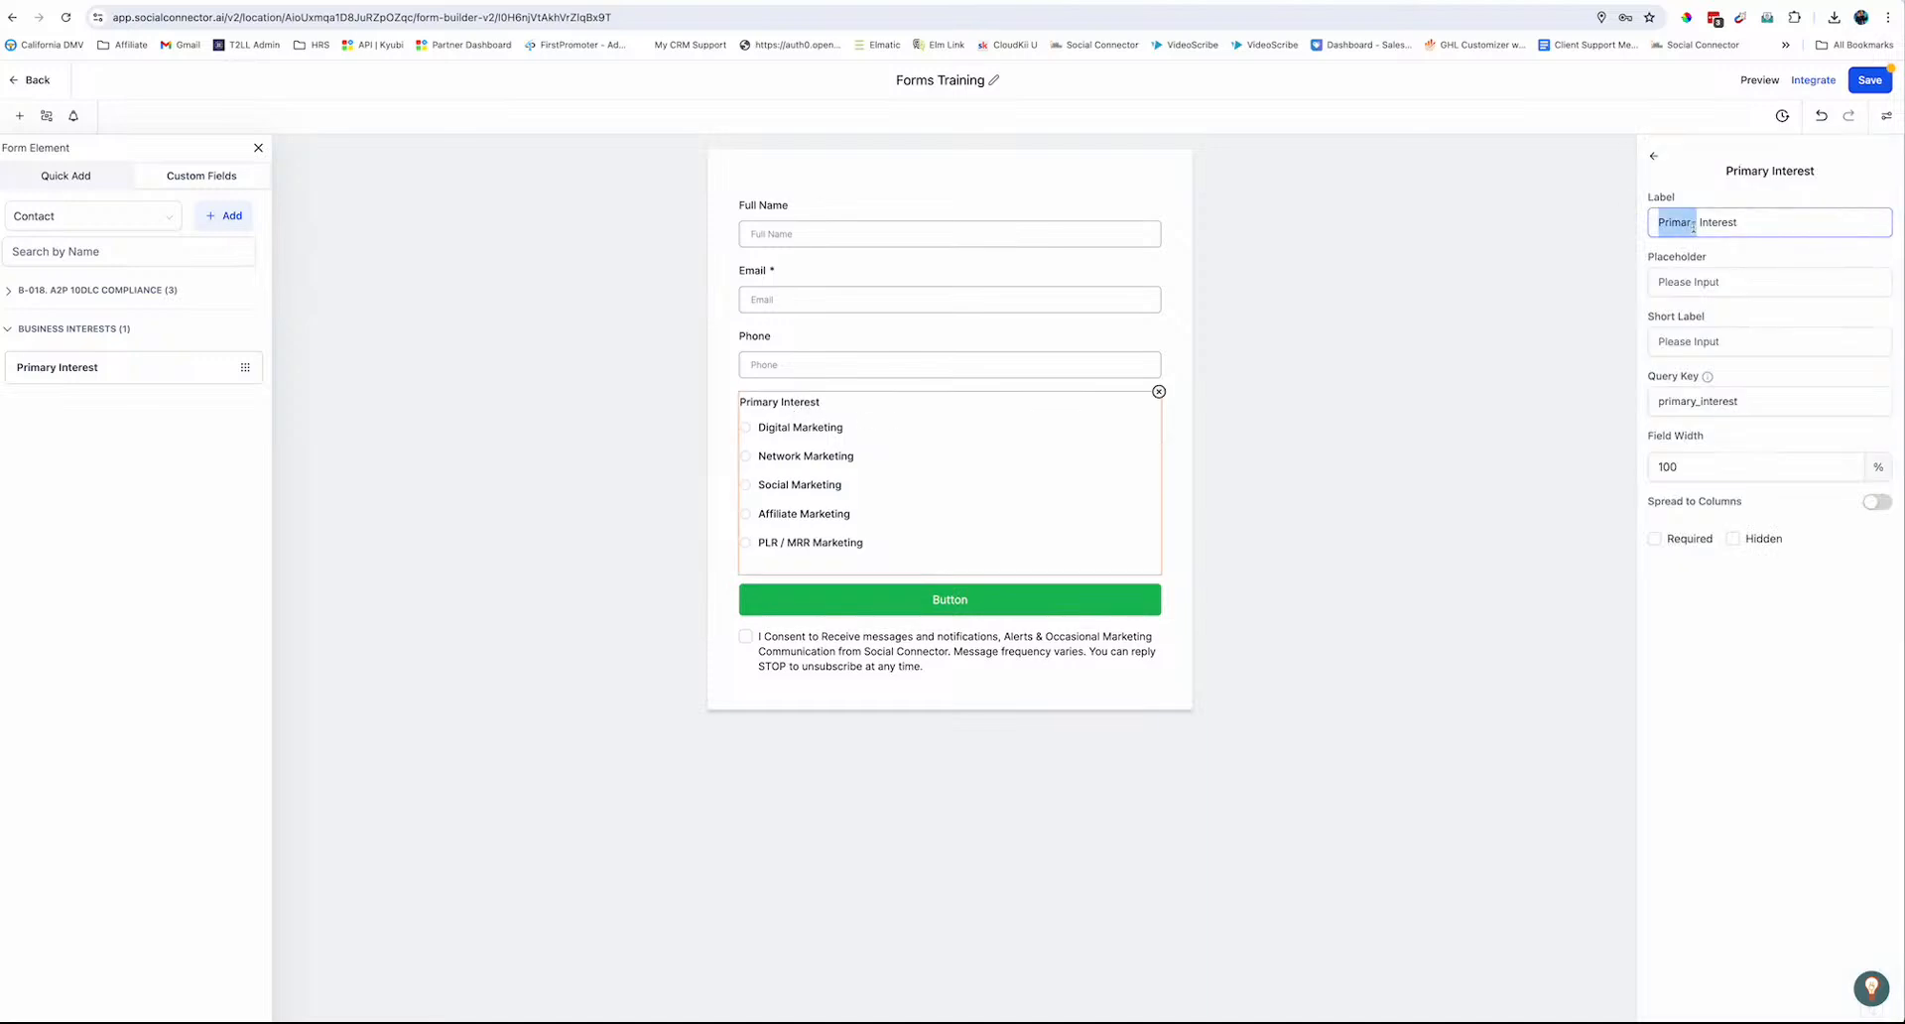
pyautogui.tripleClick(1694, 225)
pyautogui.write('What')
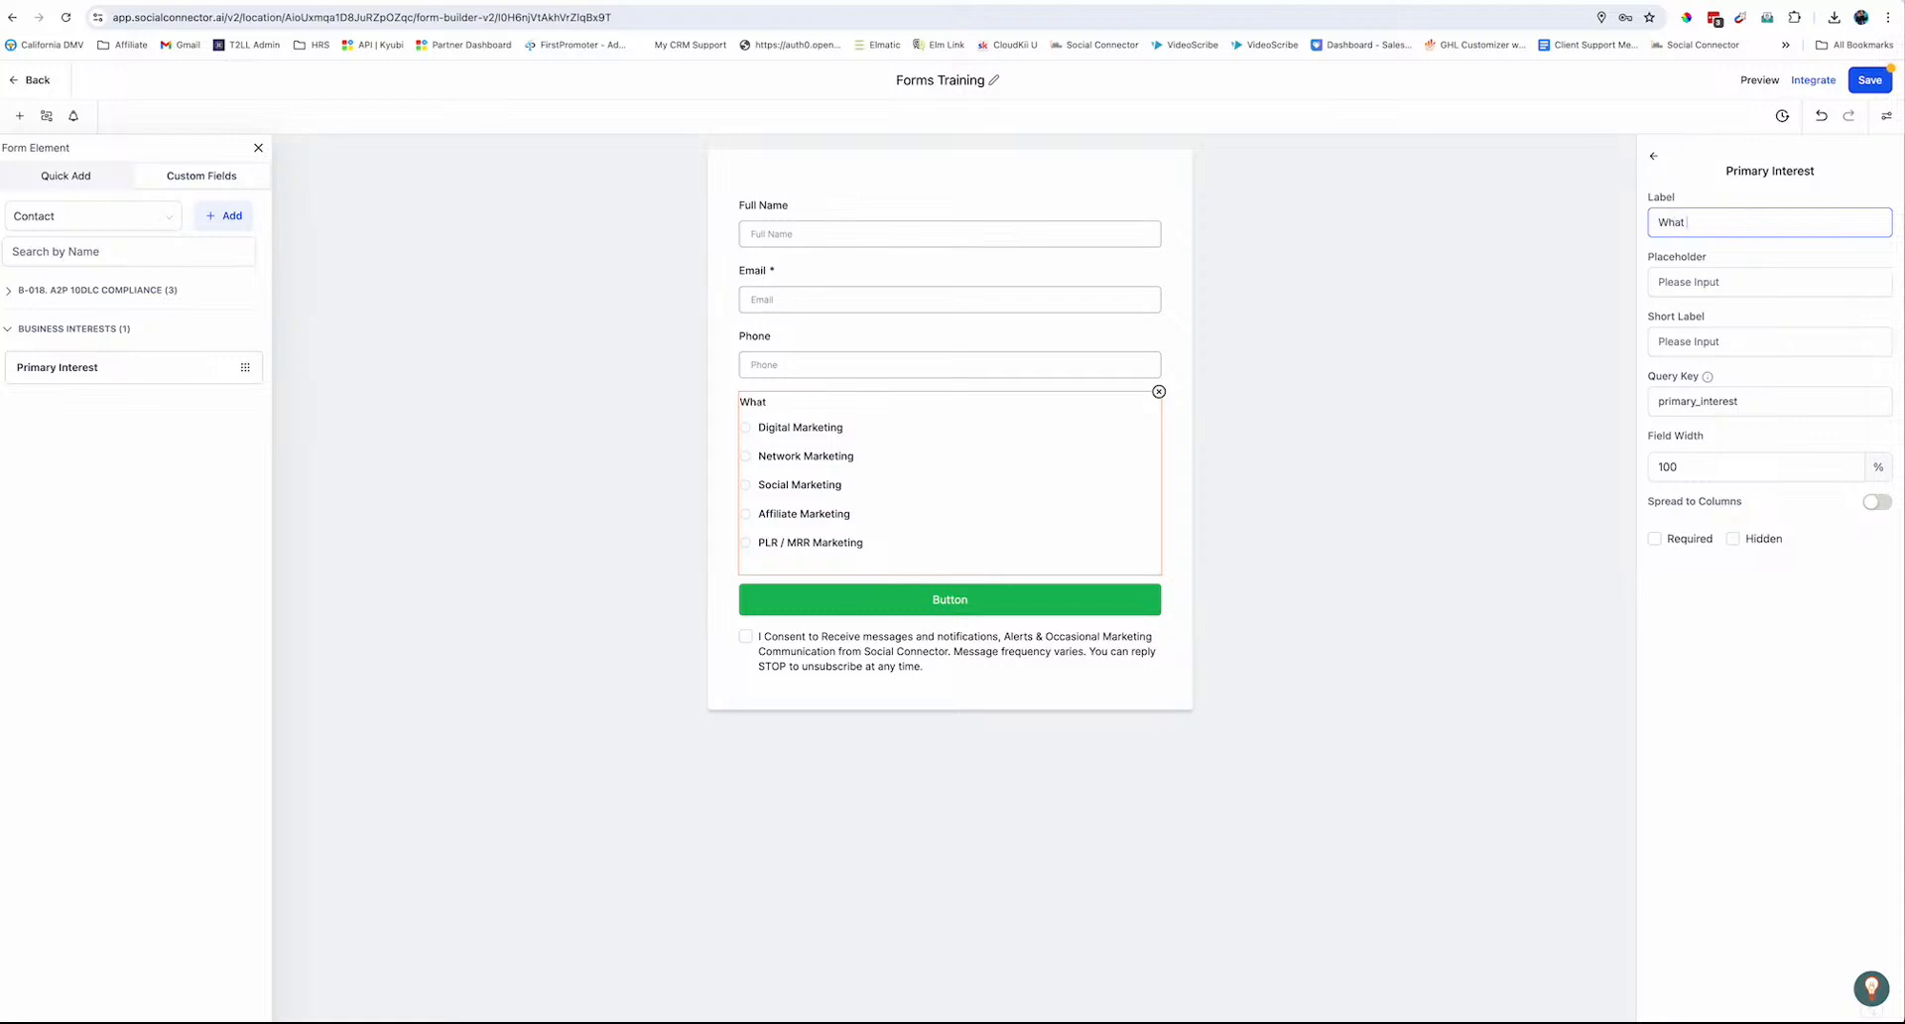
pyautogui.write(' marketing type are you MOST ')
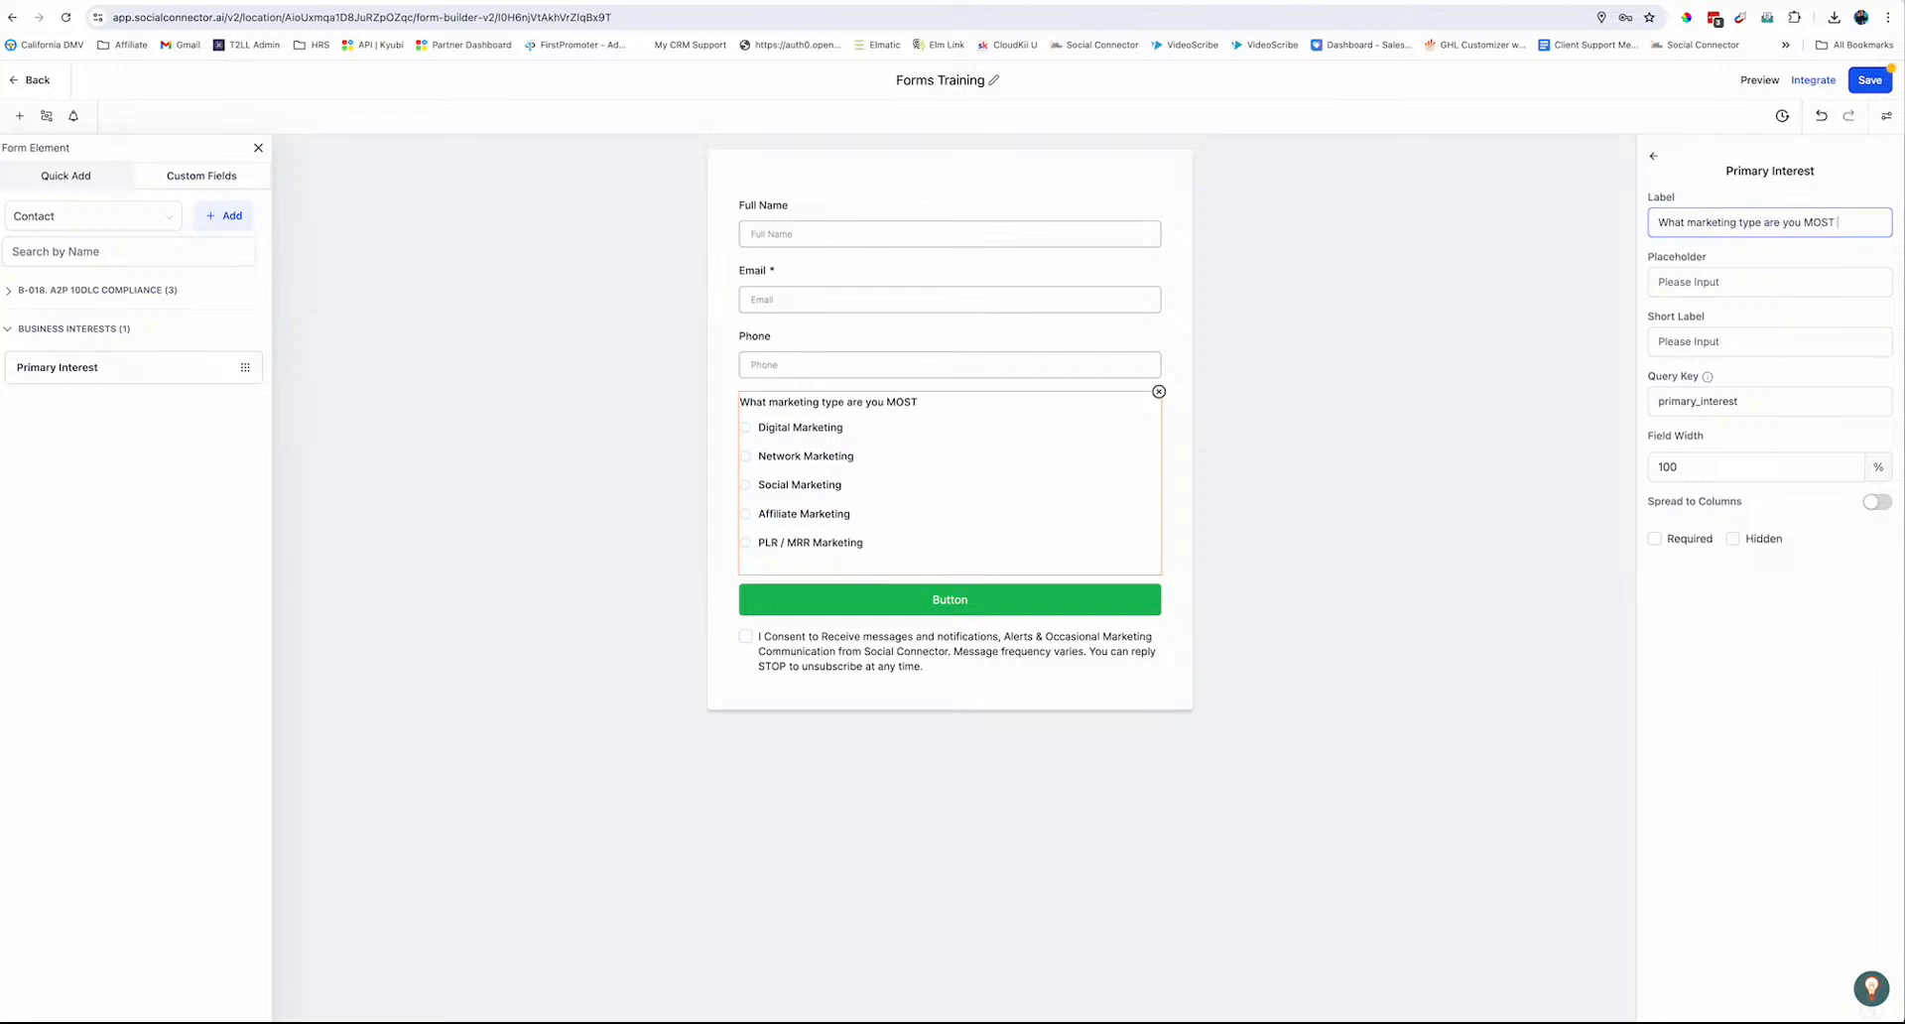
pyautogui.write('interested in.')
# Replace the default Button text, ending with 'Submit to get access'
pyautogui.click(1004, 611)
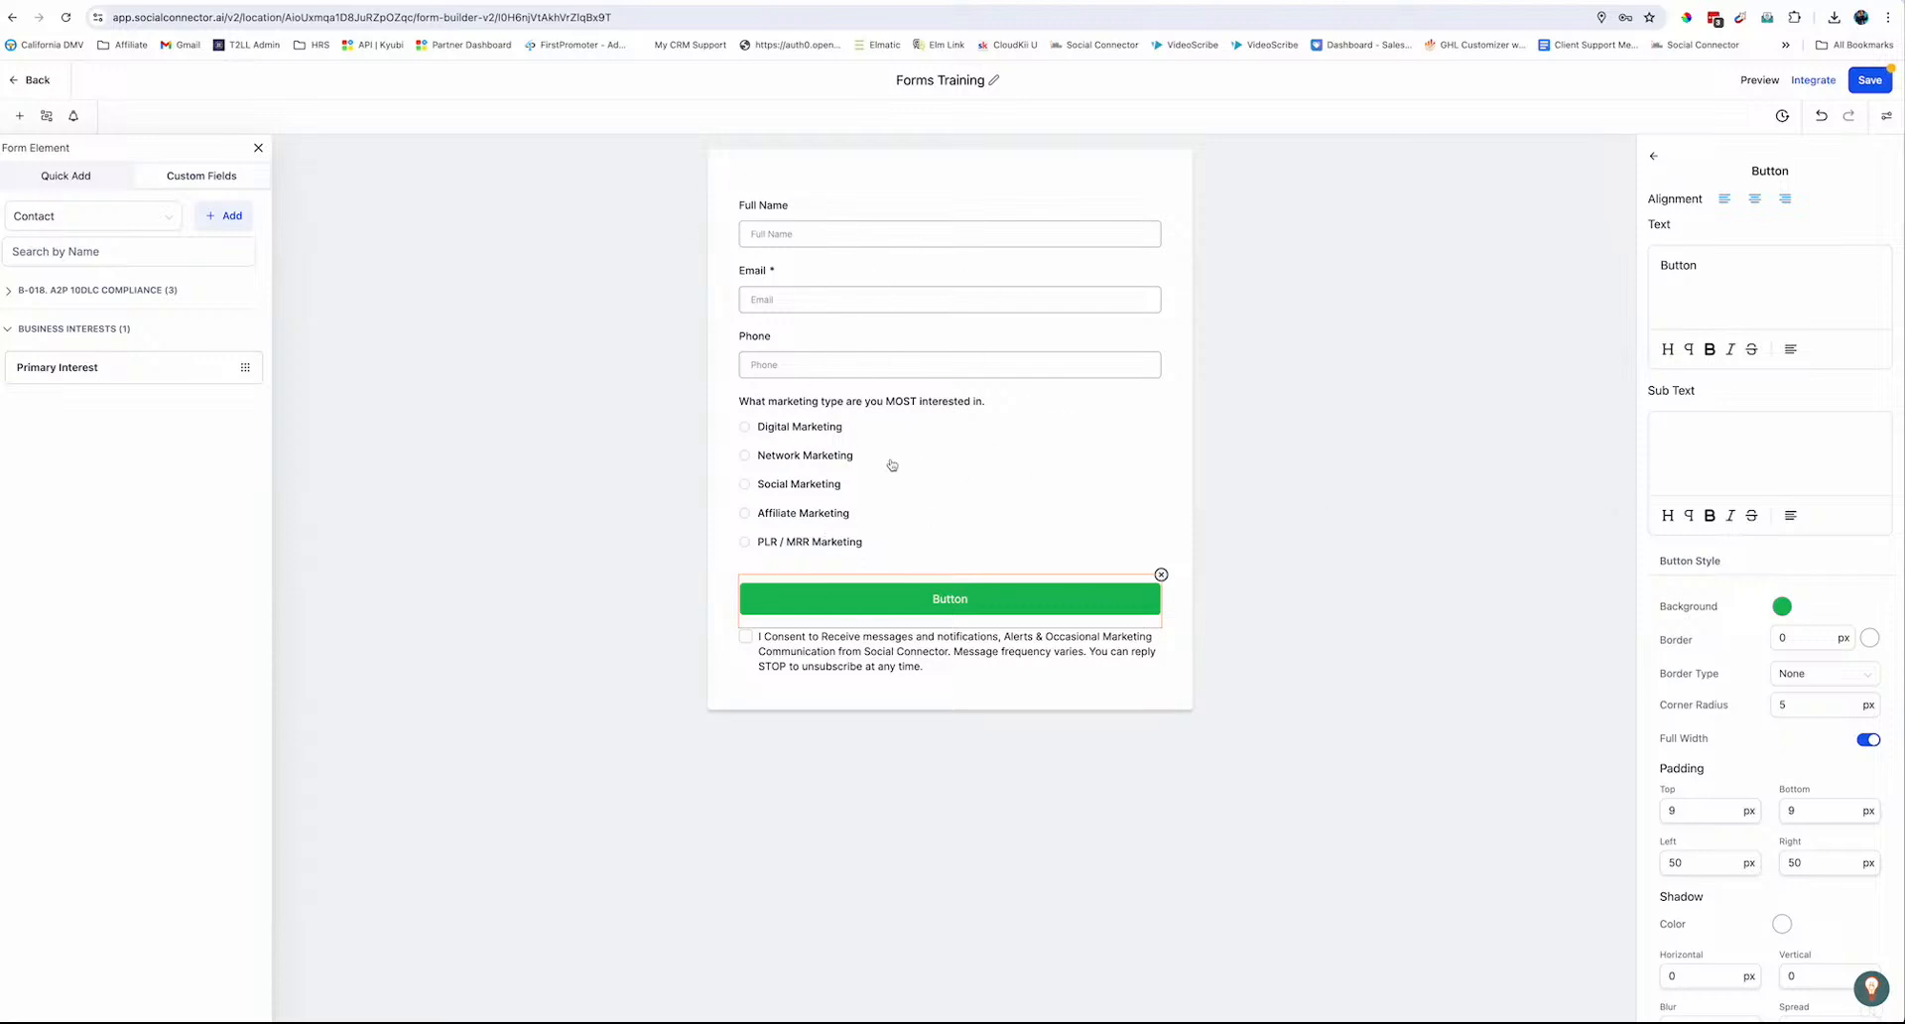
pyautogui.doubleClick(1680, 263)
pyautogui.write('Get Your Training')
pyautogui.moveTo(1754, 266); pyautogui.dragTo(1660, 266)
pyautogui.write('Submi')
pyautogui.write('t for')
pyautogui.press('BackSpace')
pyautogui.press('BackSpace')
pyautogui.press('BackSpace')
pyautogui.write('to get access')
# Give the submit button a #4e7379 background colour
pyautogui.click(1784, 607)
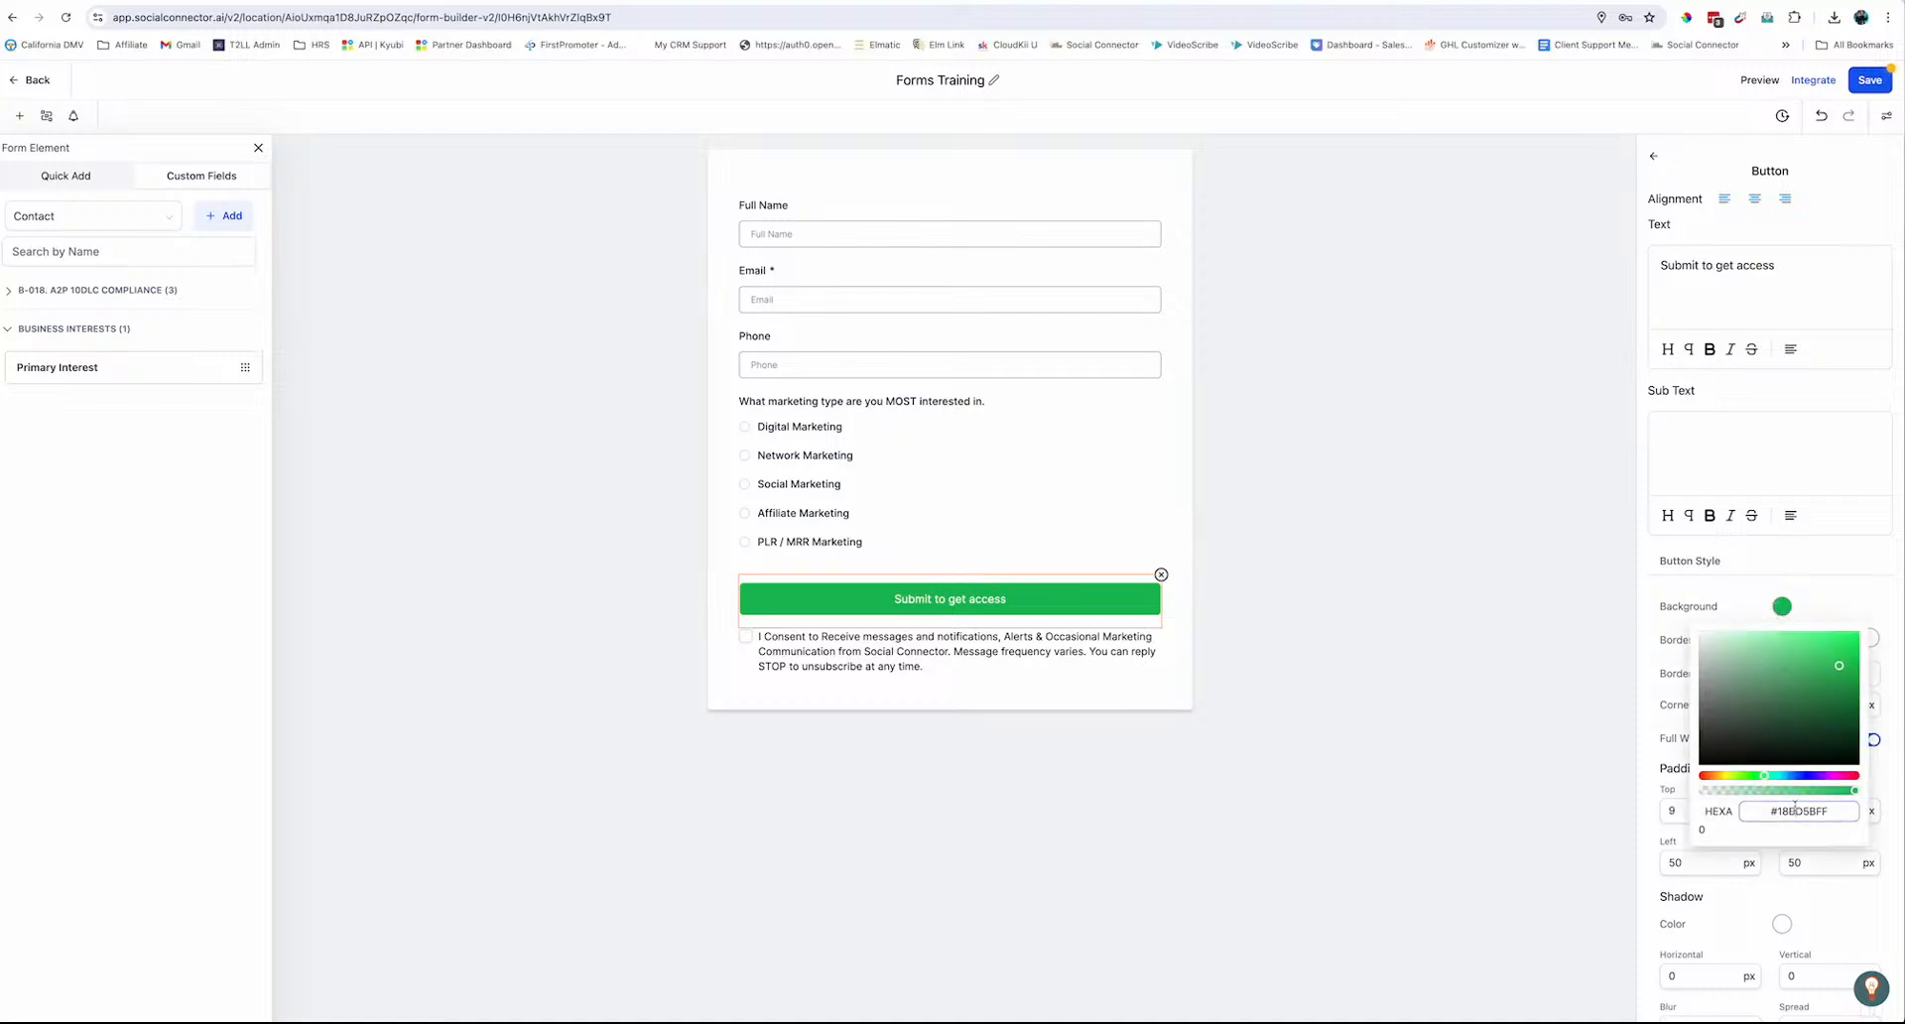
pyautogui.write('4e7379')
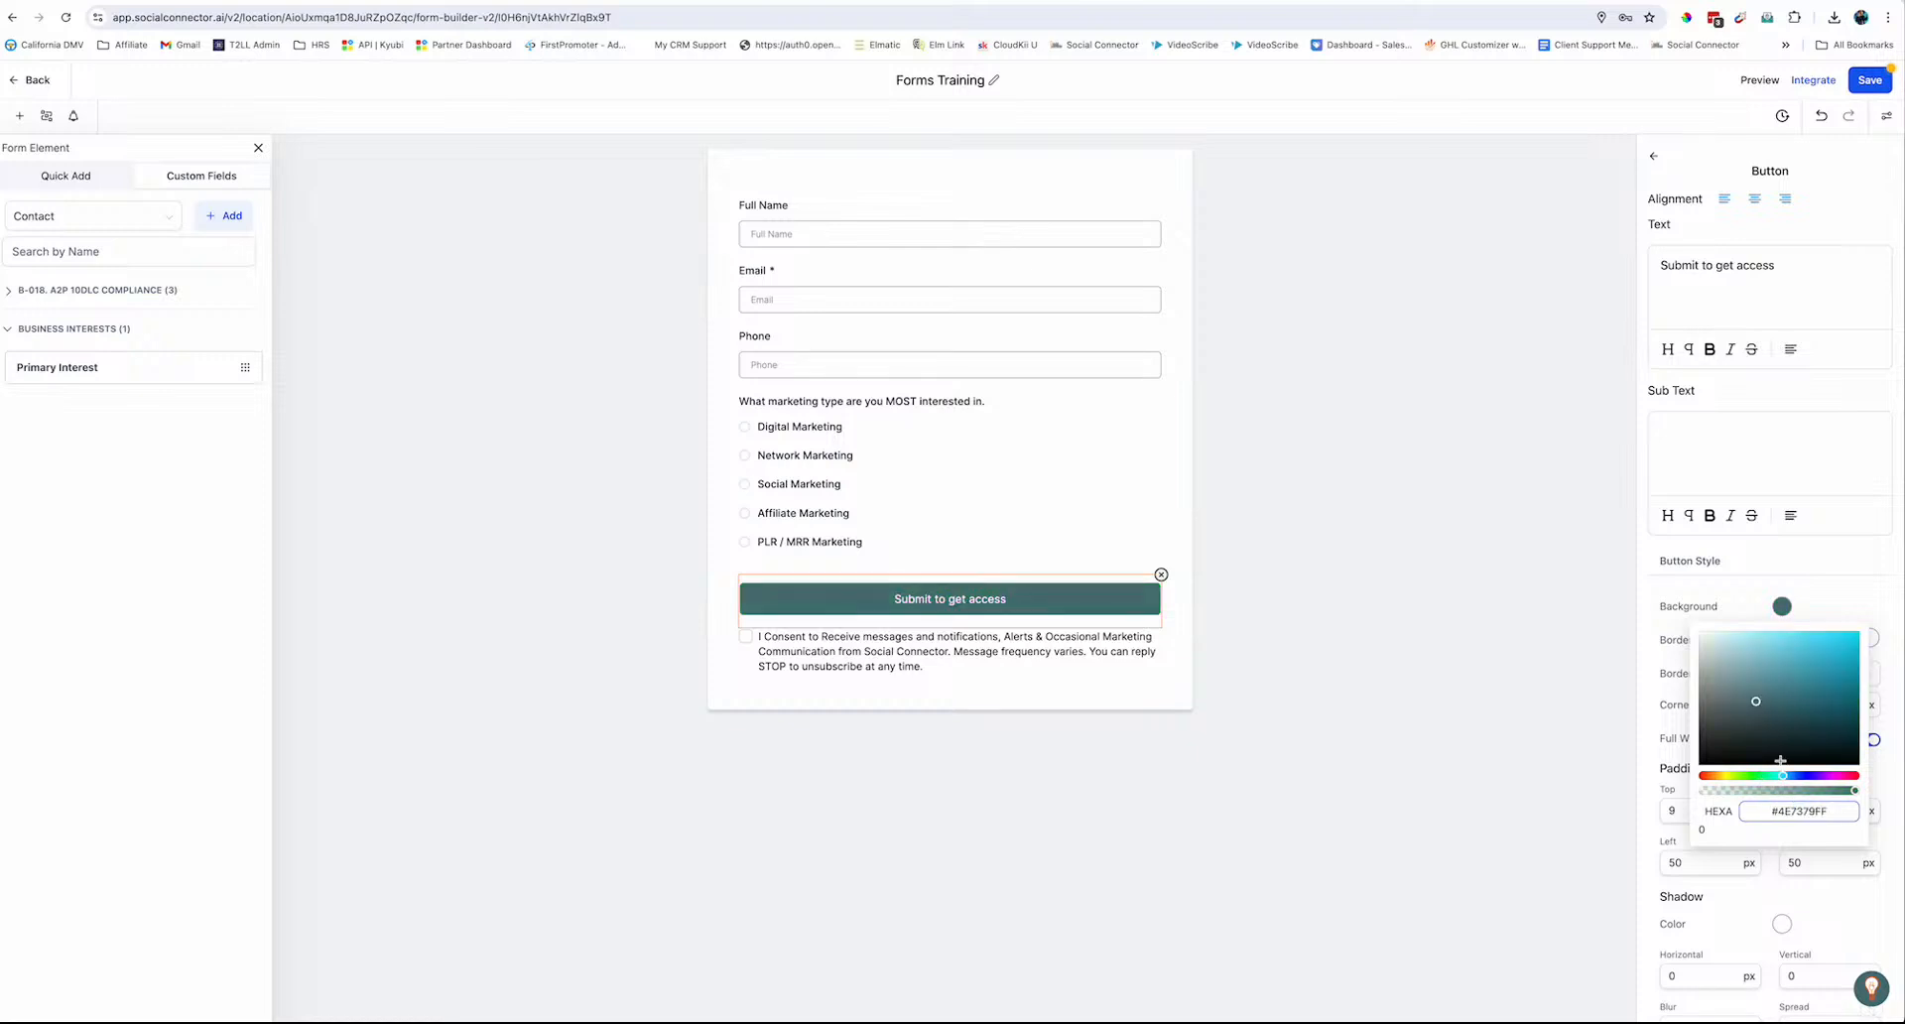
pyautogui.click(1836, 589)
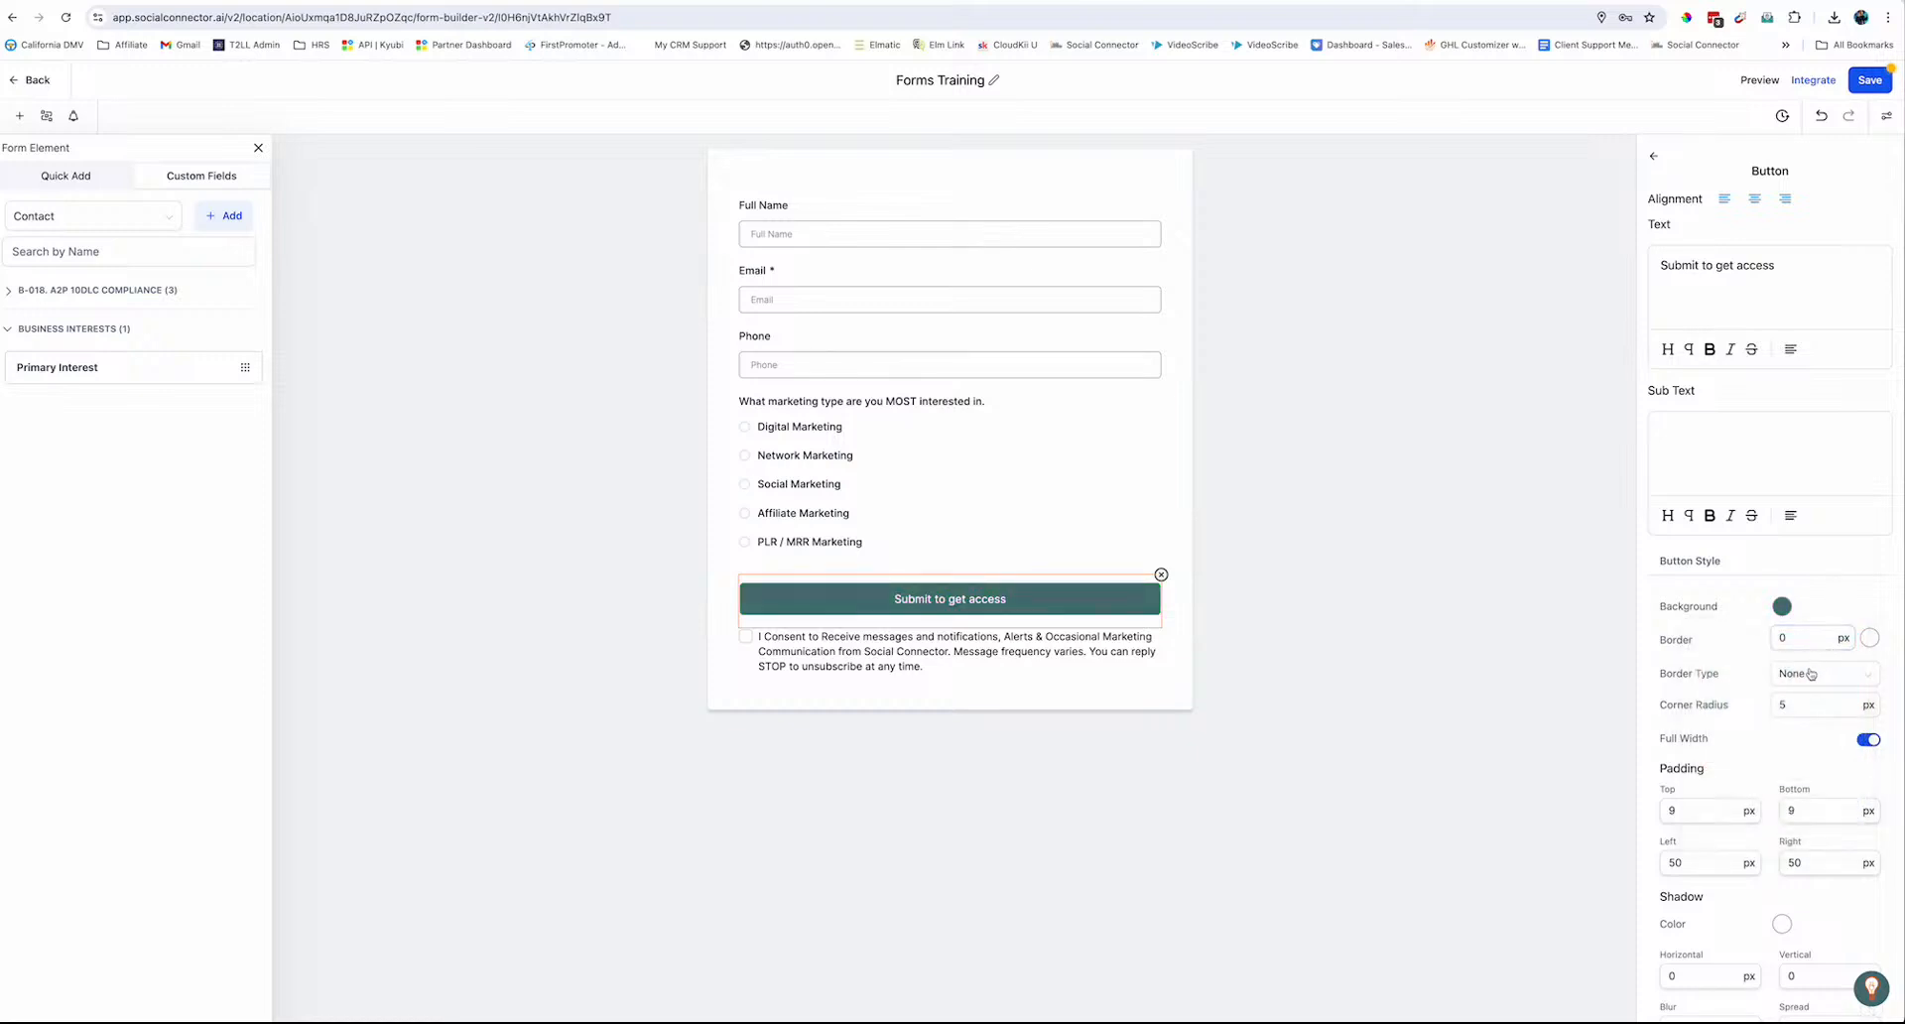
# Set the button text font to Poppins at size 22
pyautogui.scroll(-5, 1773, 728)
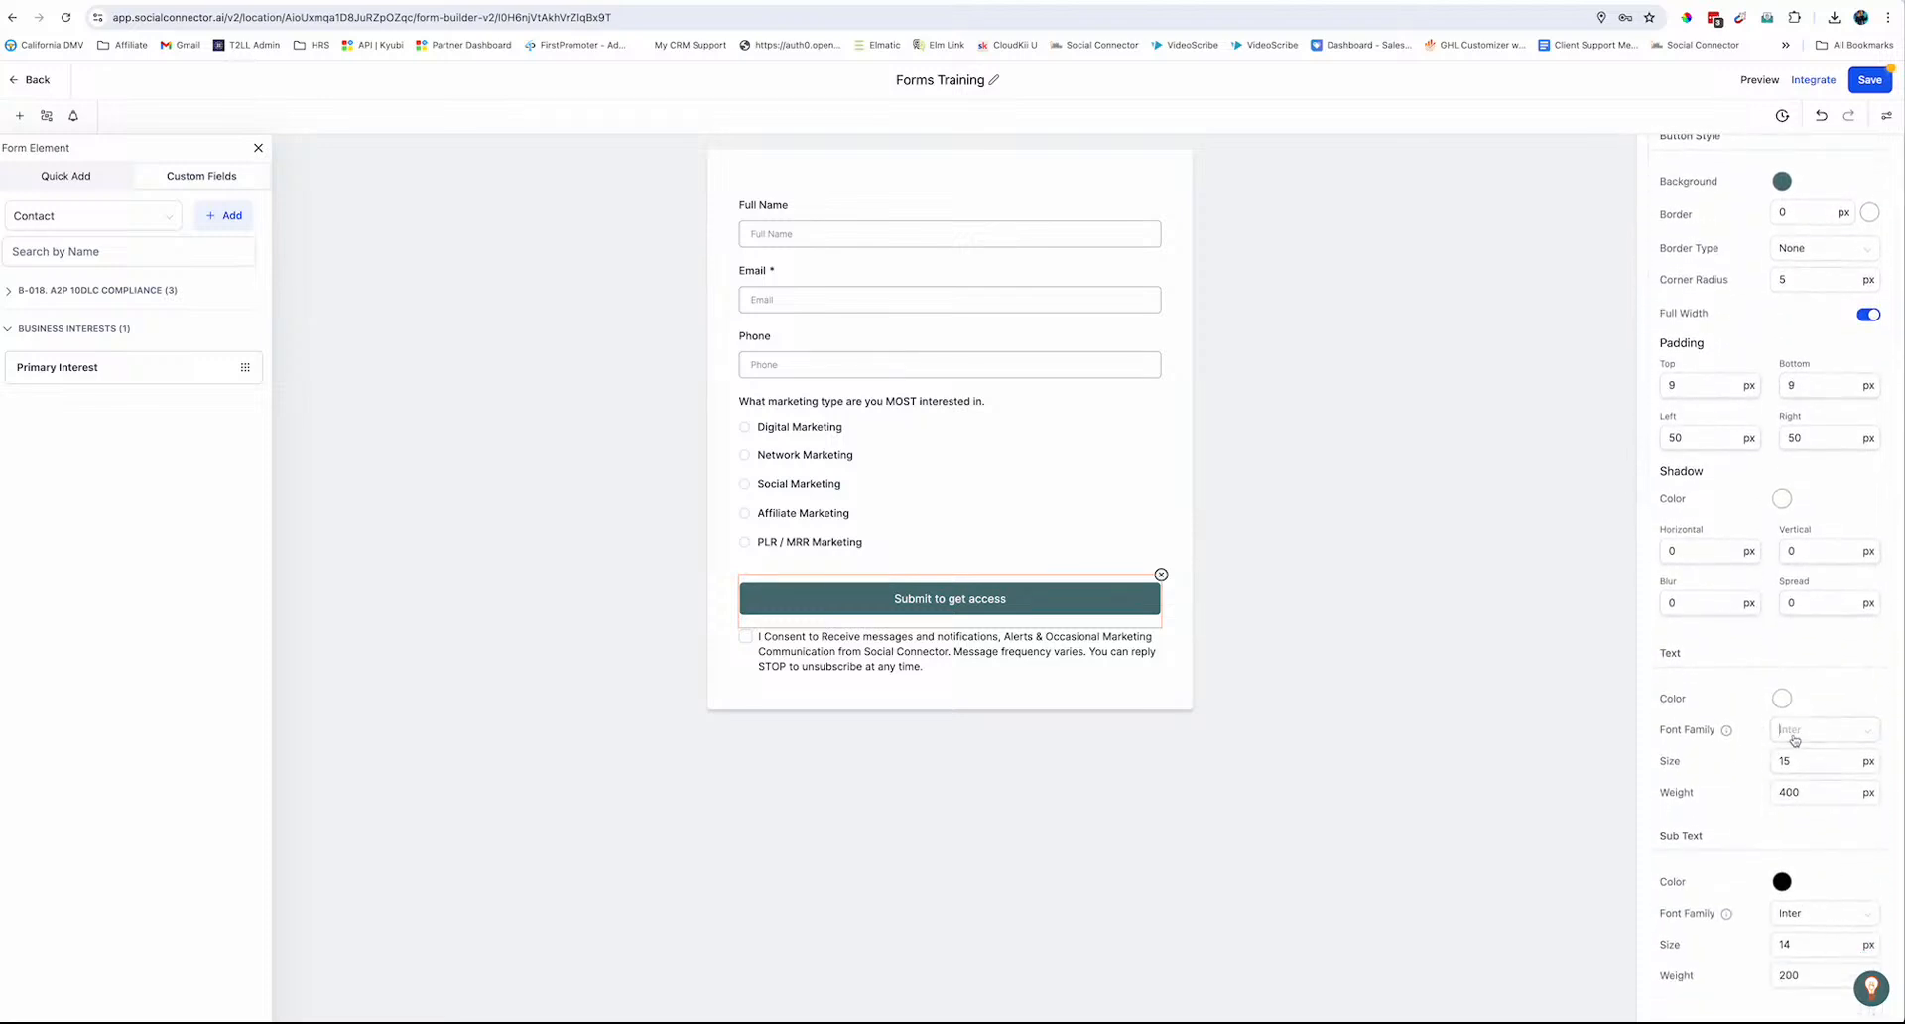
pyautogui.click(1791, 737)
pyautogui.click(1796, 876)
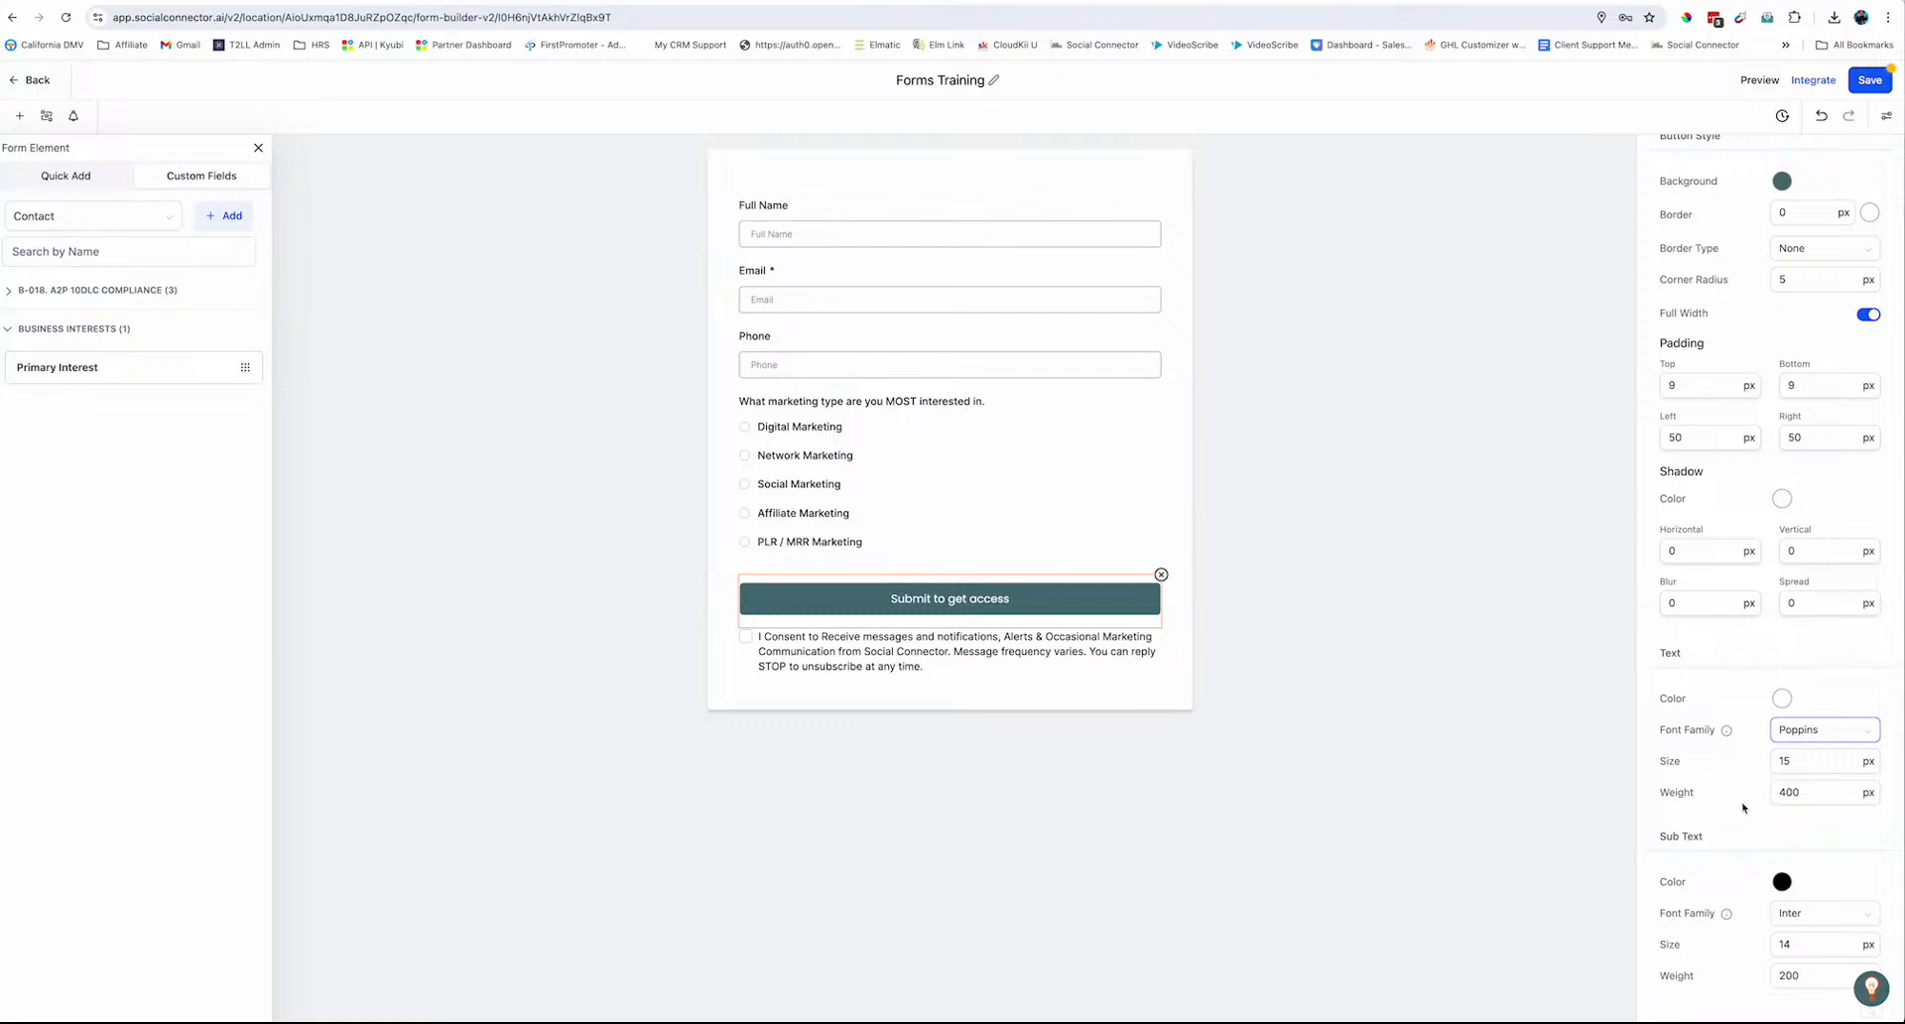
pyautogui.doubleClick(1783, 761)
pyautogui.write('22')
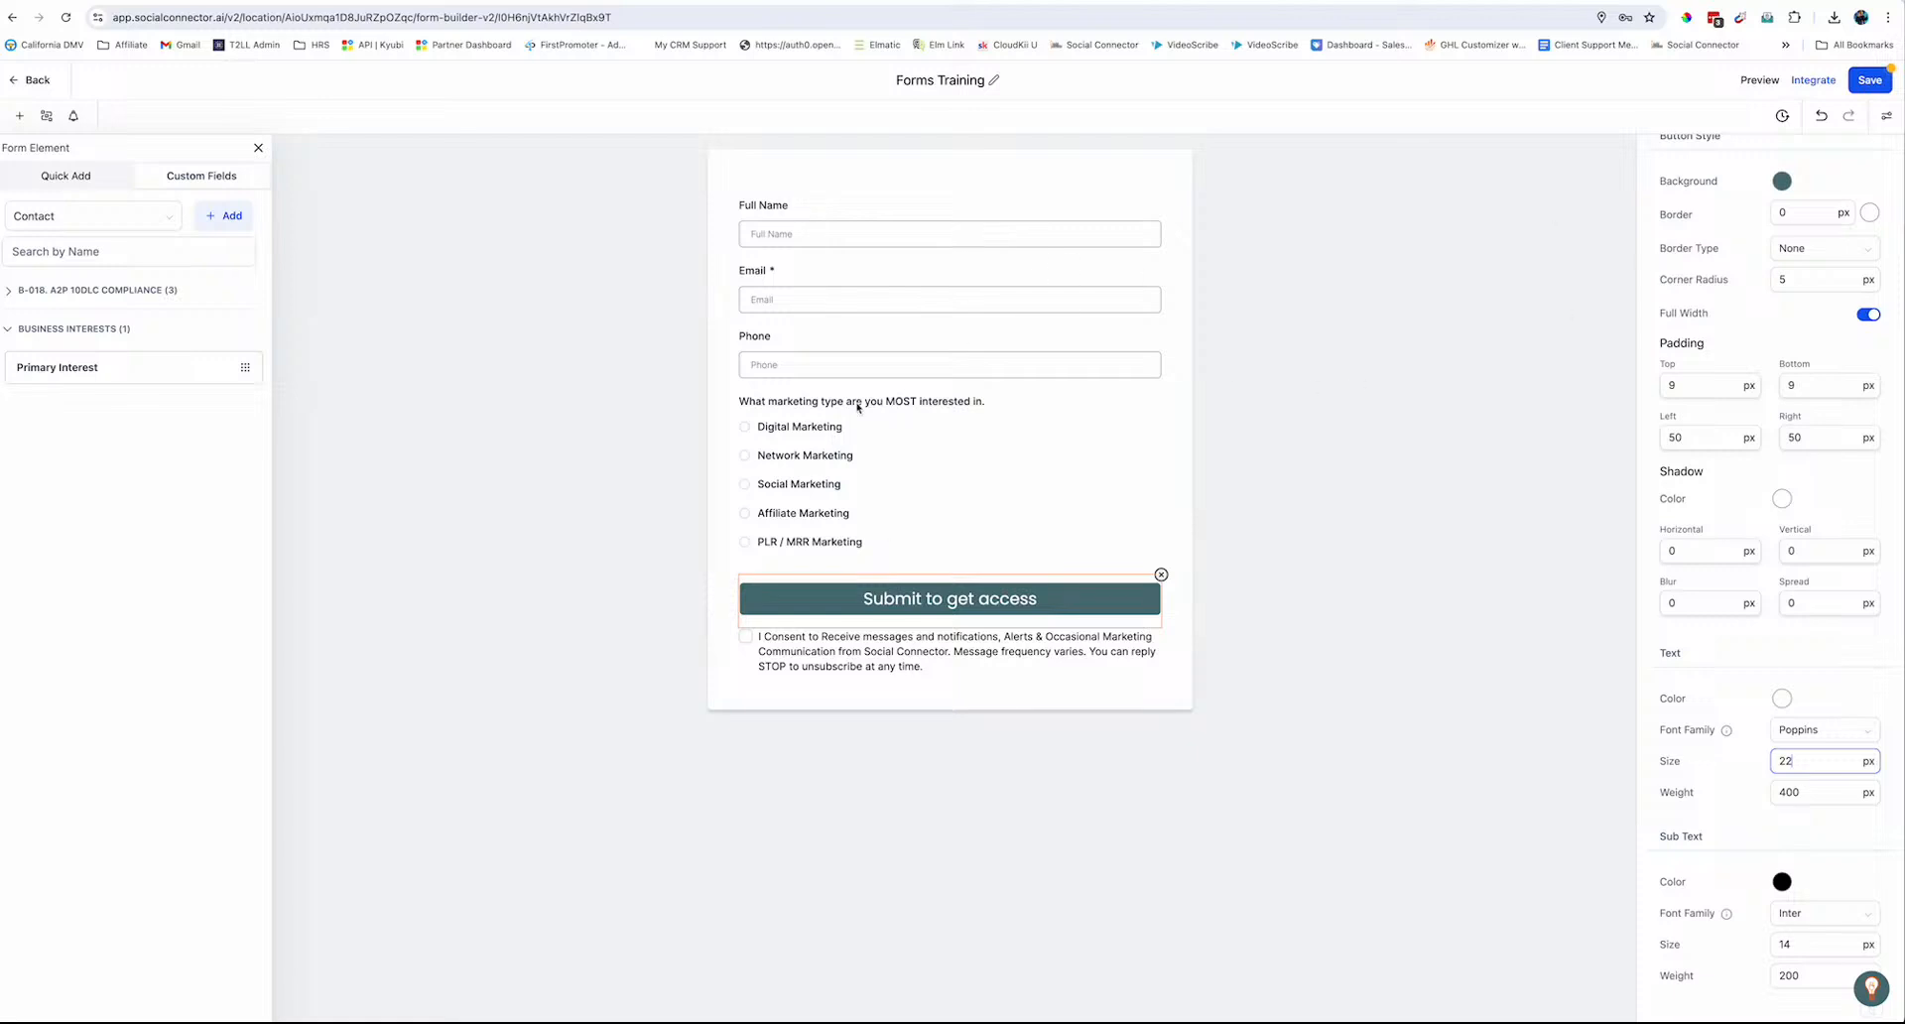
# Save the form, close the Form Element panel and deselect the fields
pyautogui.click(1881, 82)
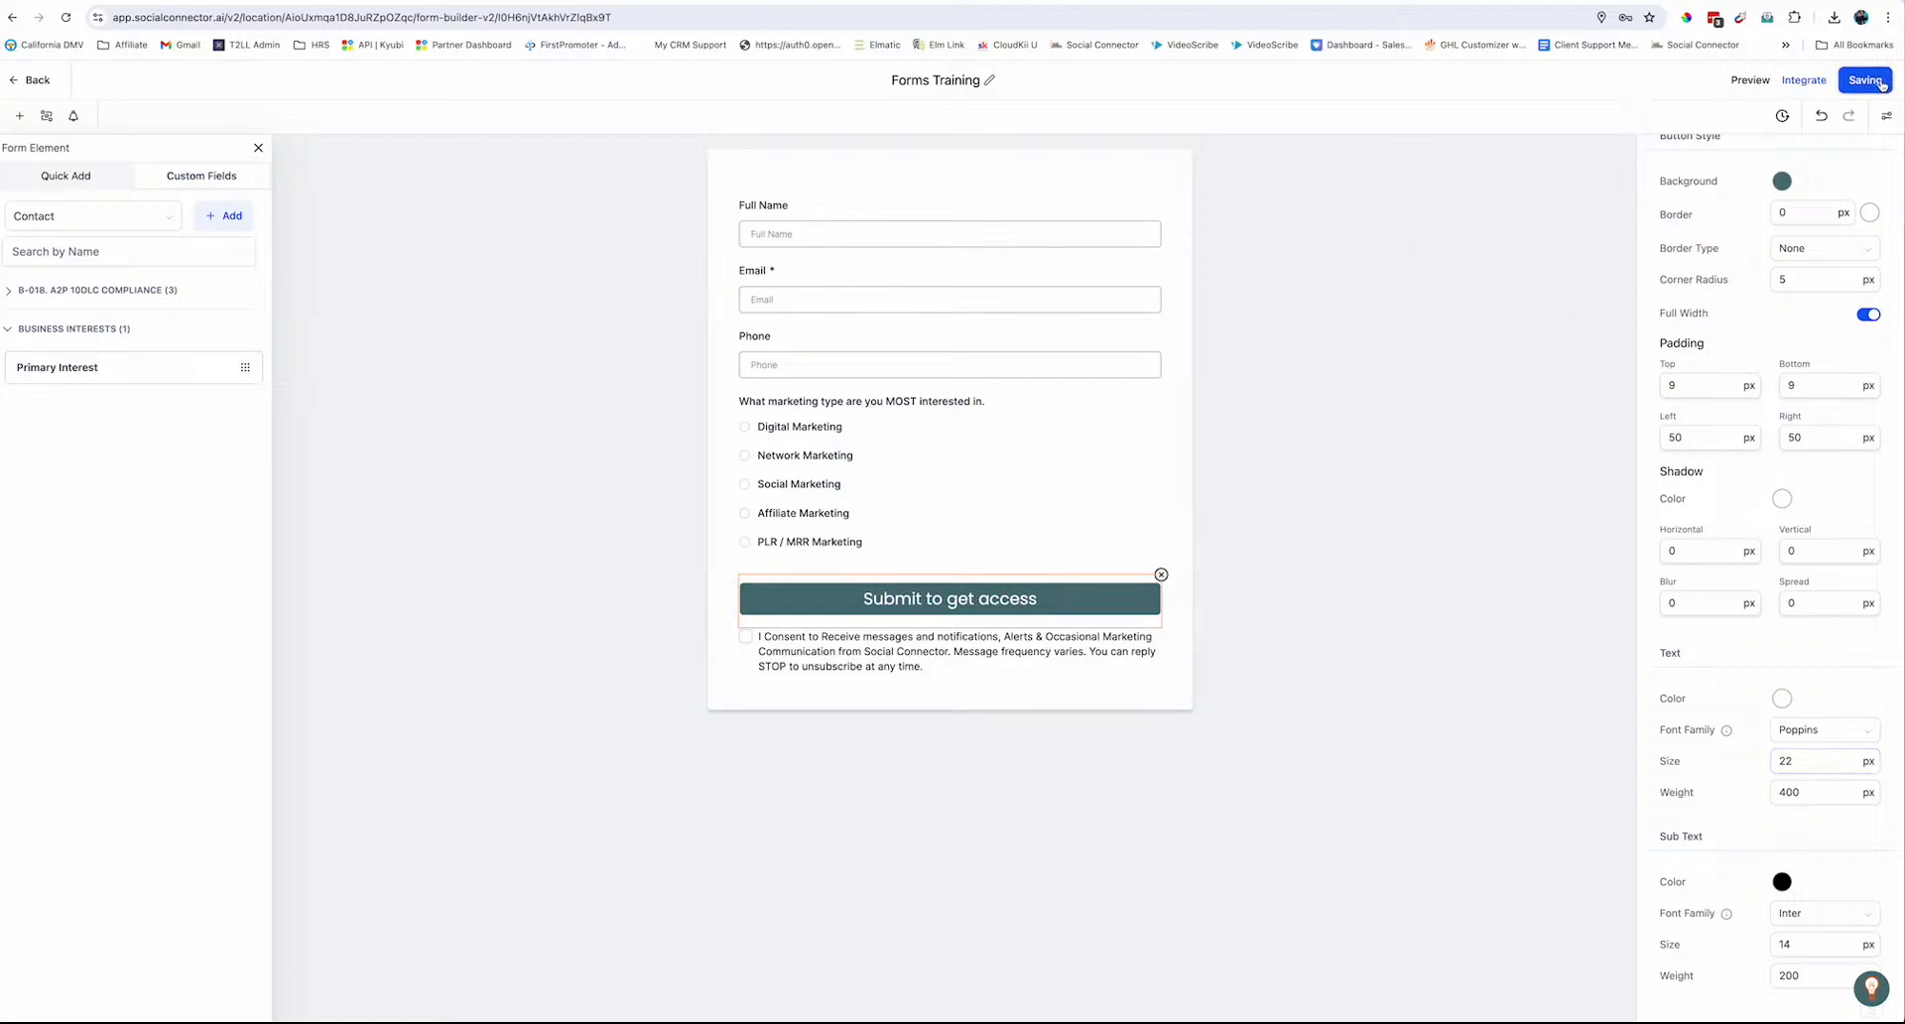
pyautogui.click(953, 509)
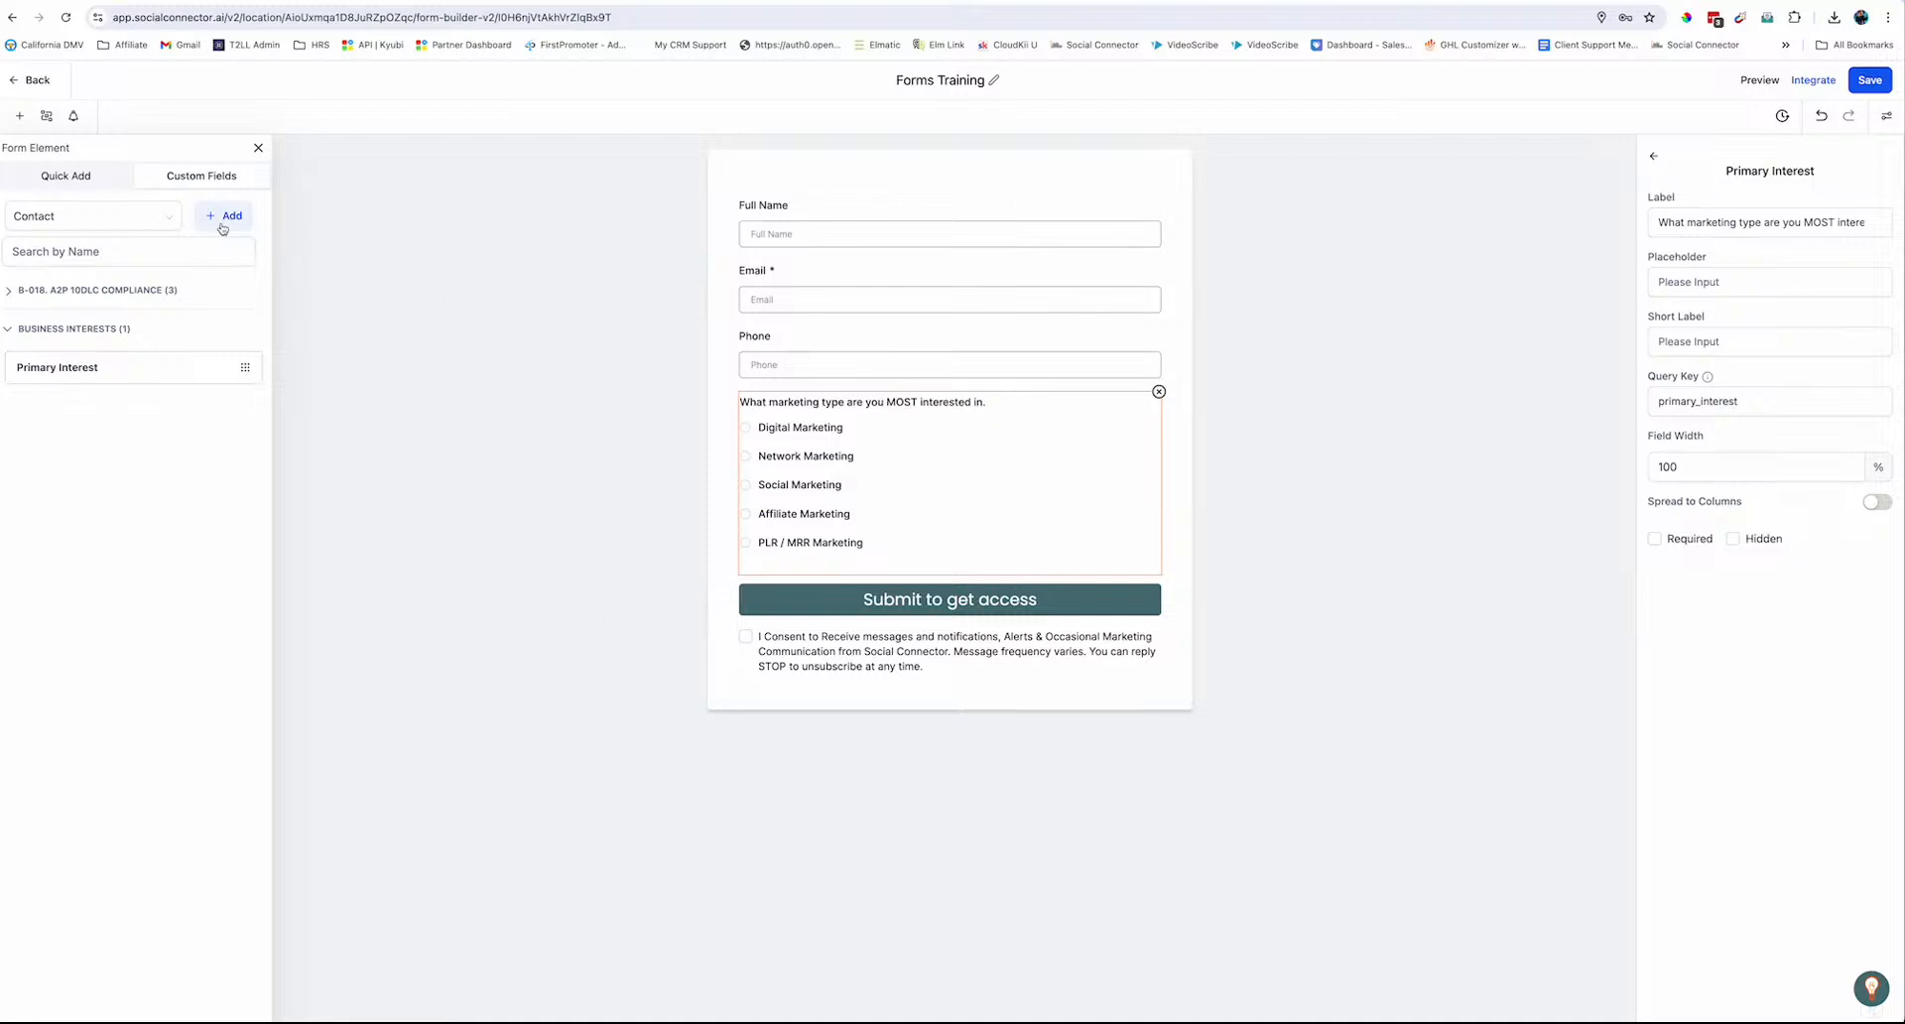
pyautogui.click(258, 148)
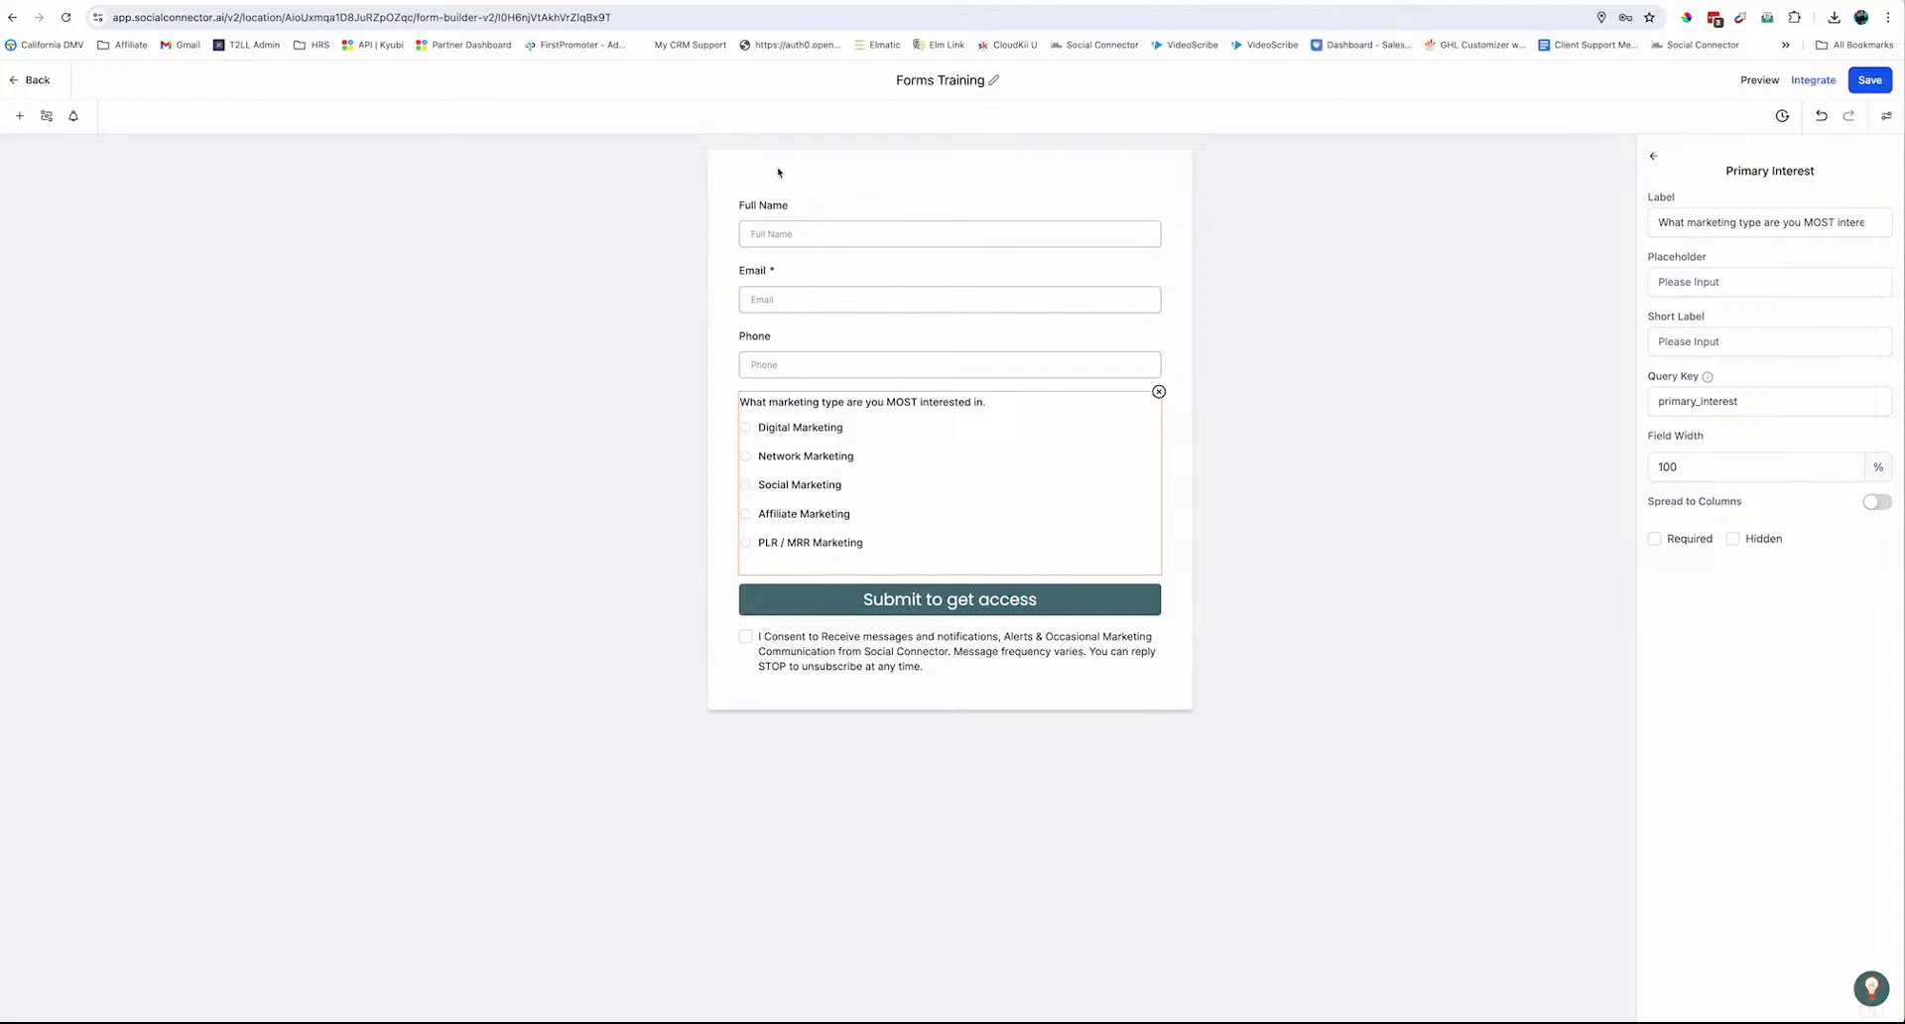
pyautogui.click(982, 213)
pyautogui.click(1024, 185)
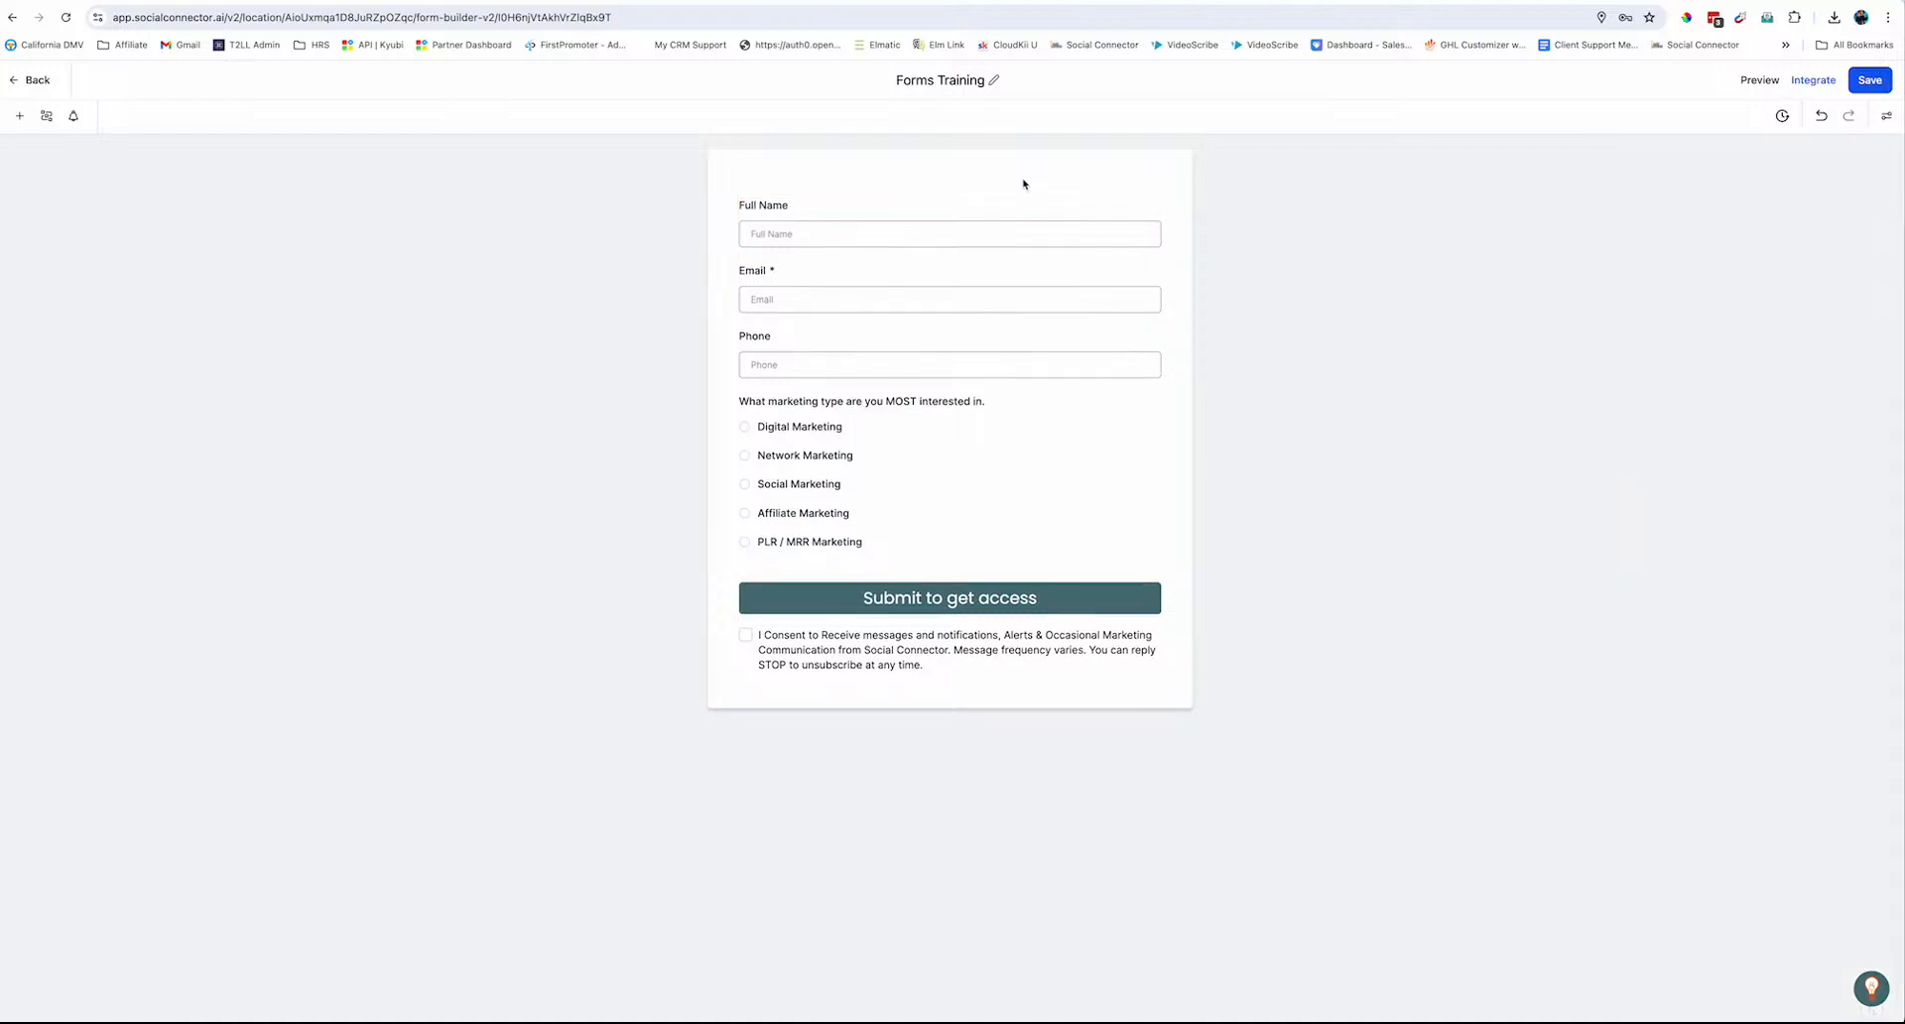
# Set the form type to Single Column in Styles > Layout after previewing Two Column
pyautogui.click(1885, 119)
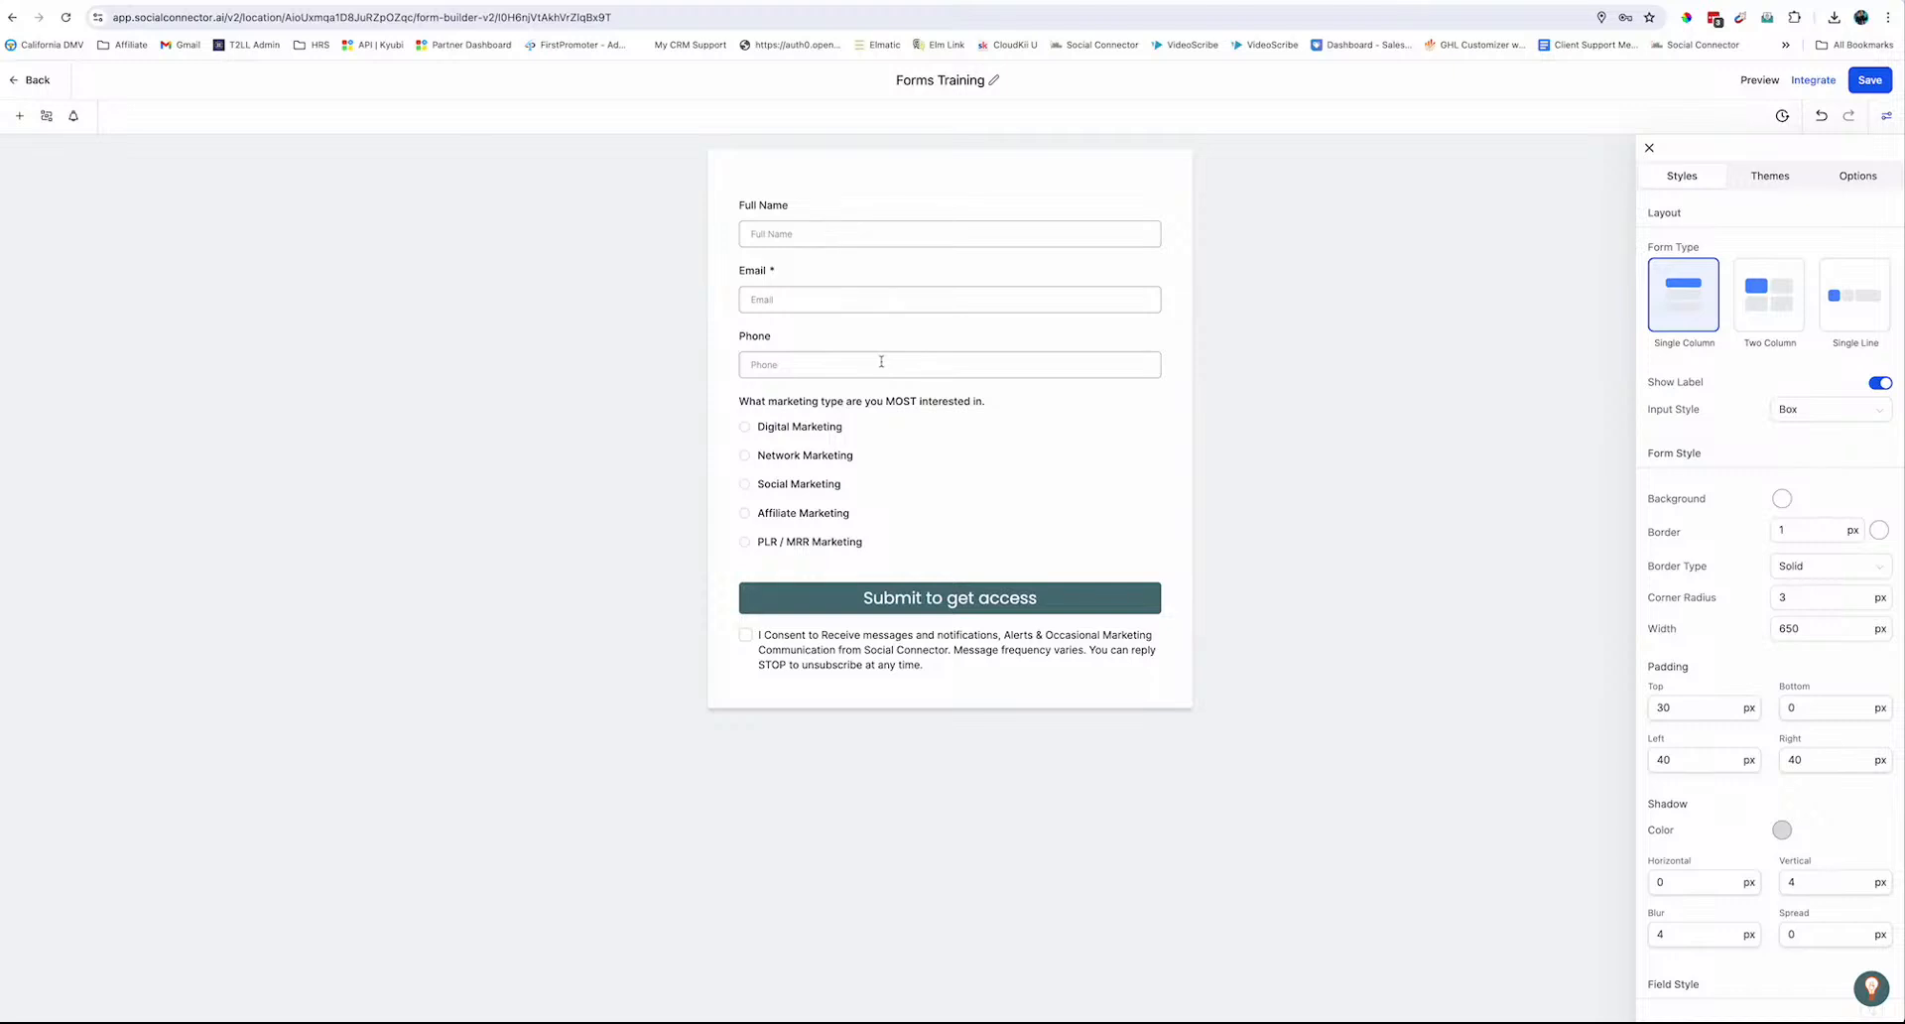
pyautogui.click(1828, 288)
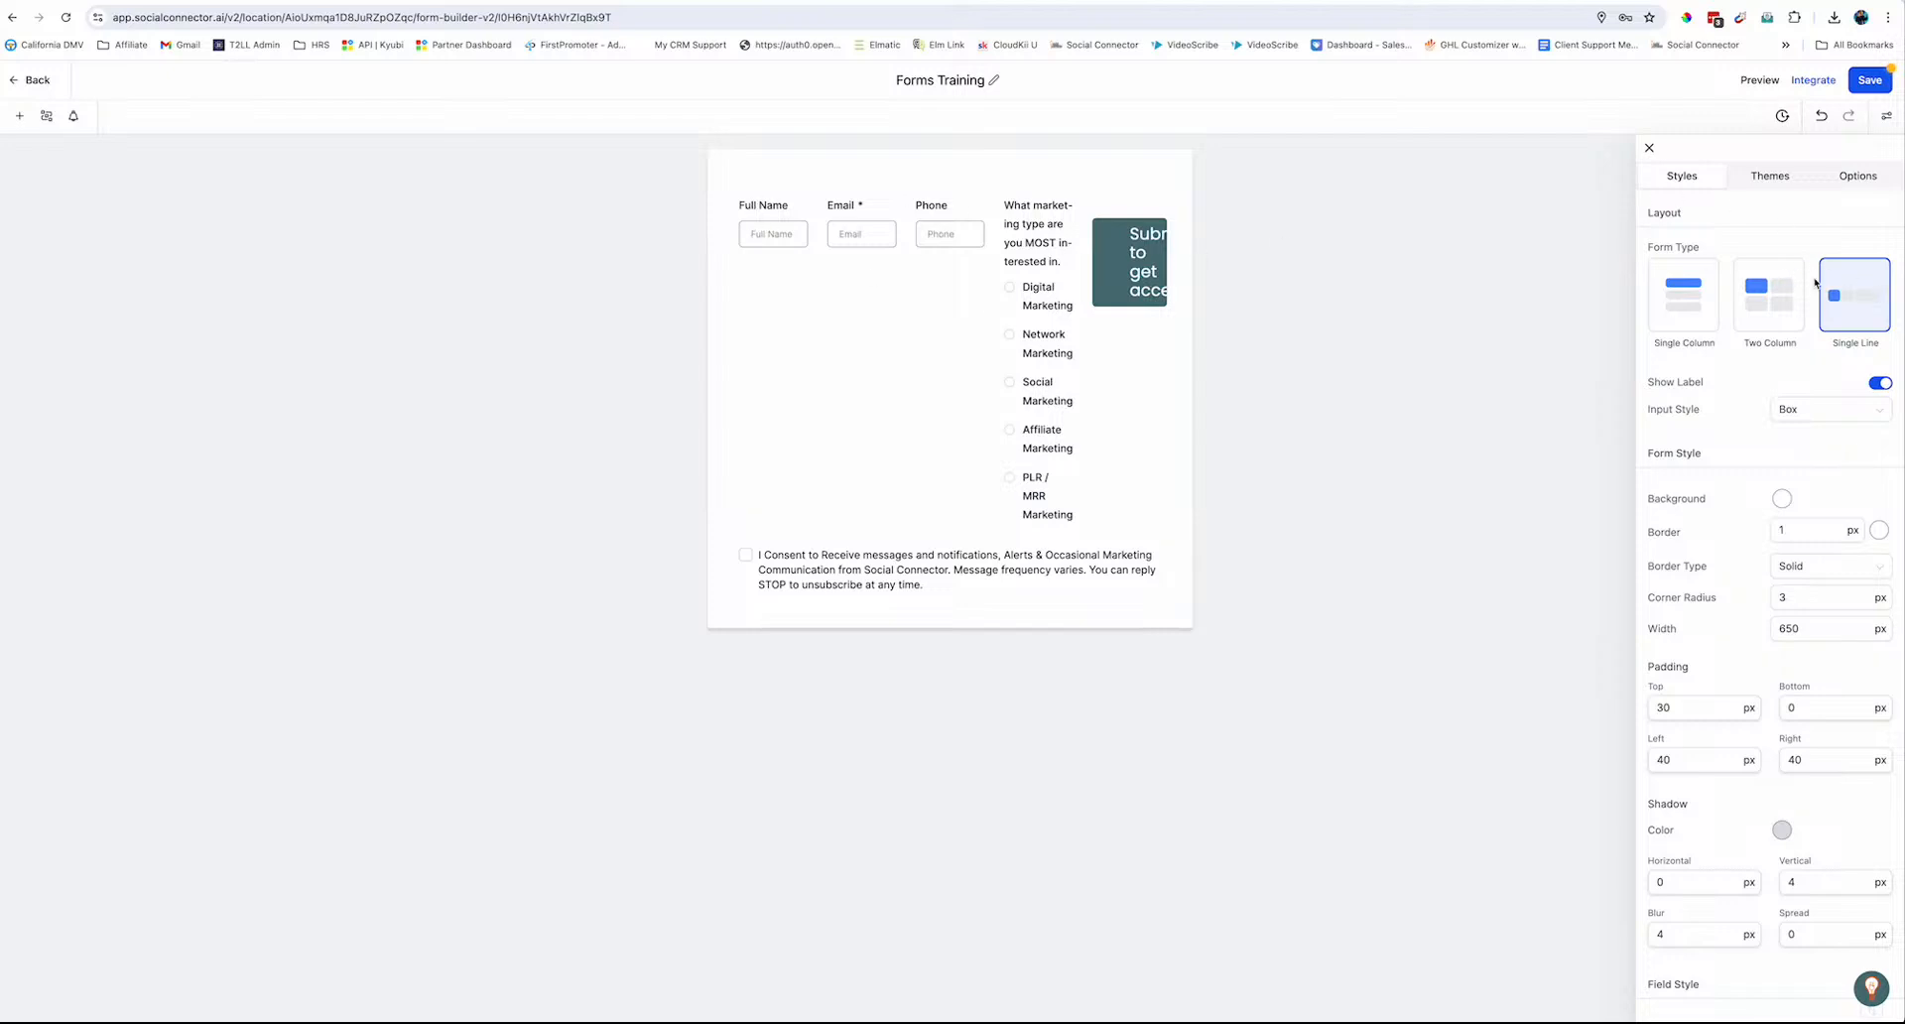
pyautogui.click(1675, 298)
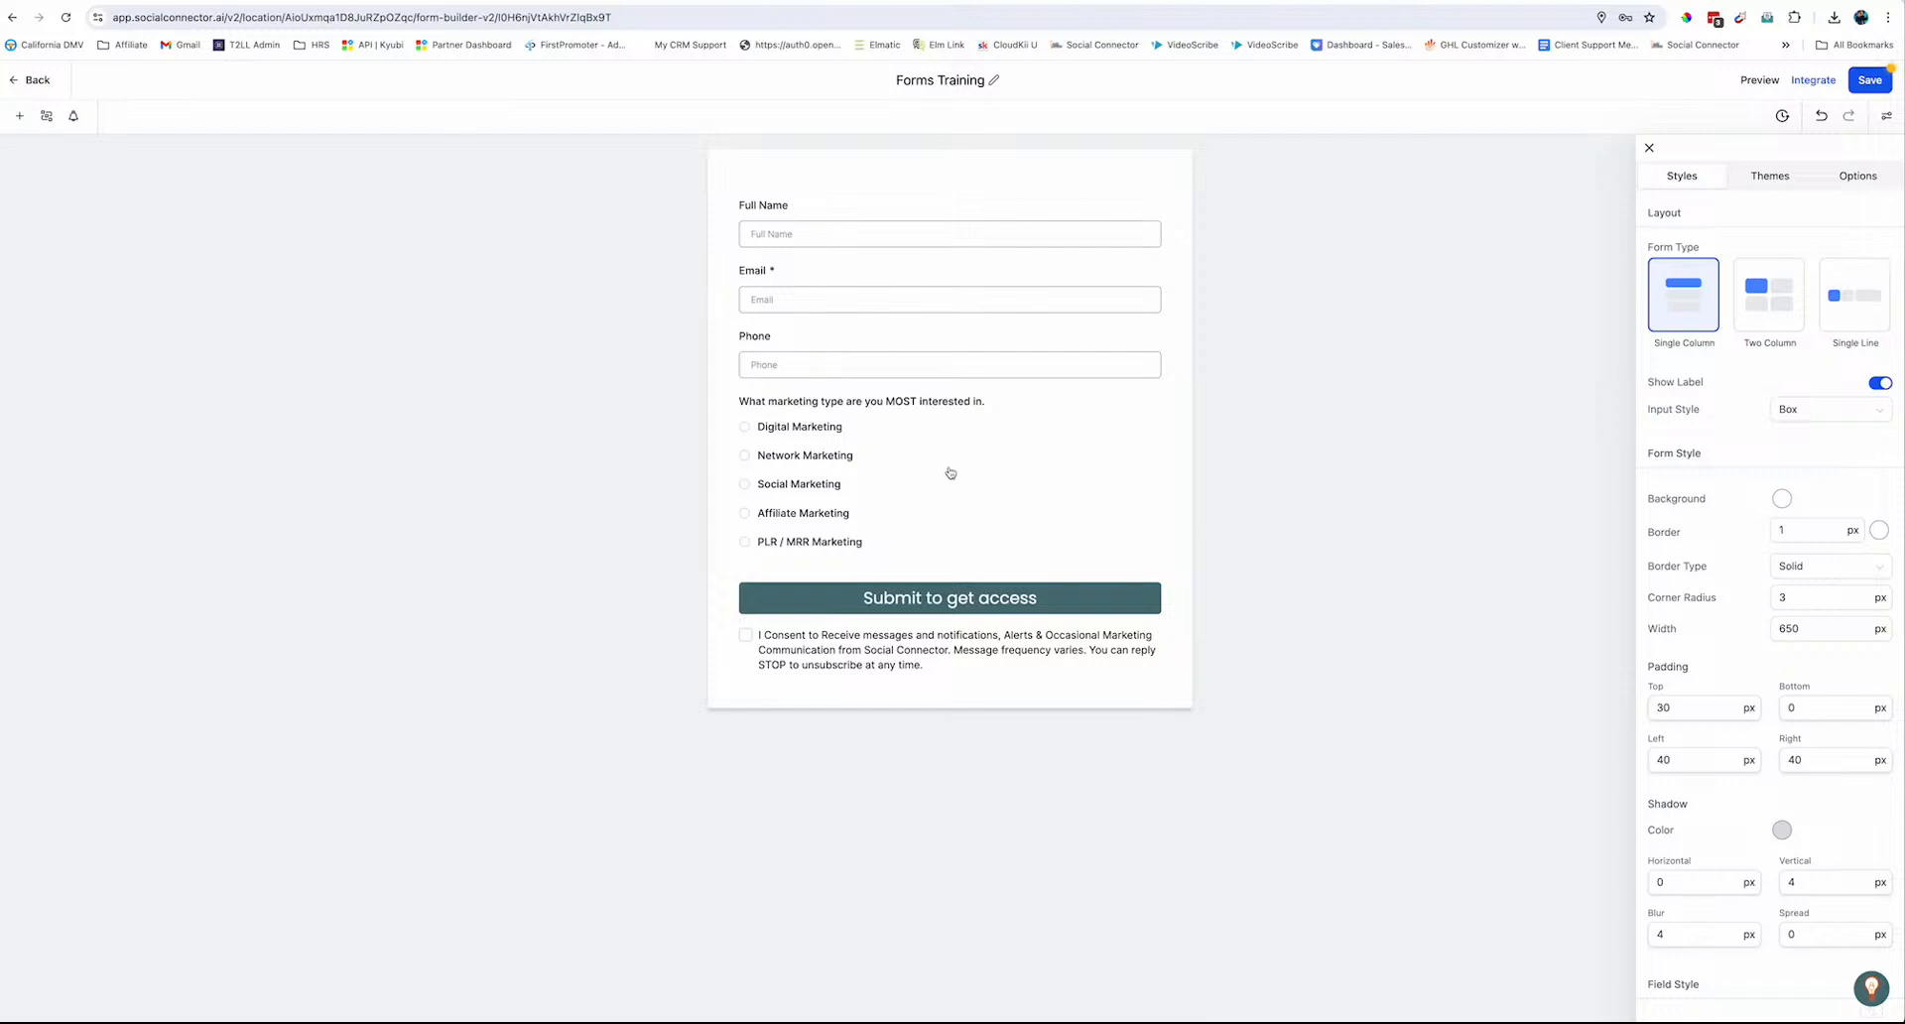
pyautogui.click(1774, 283)
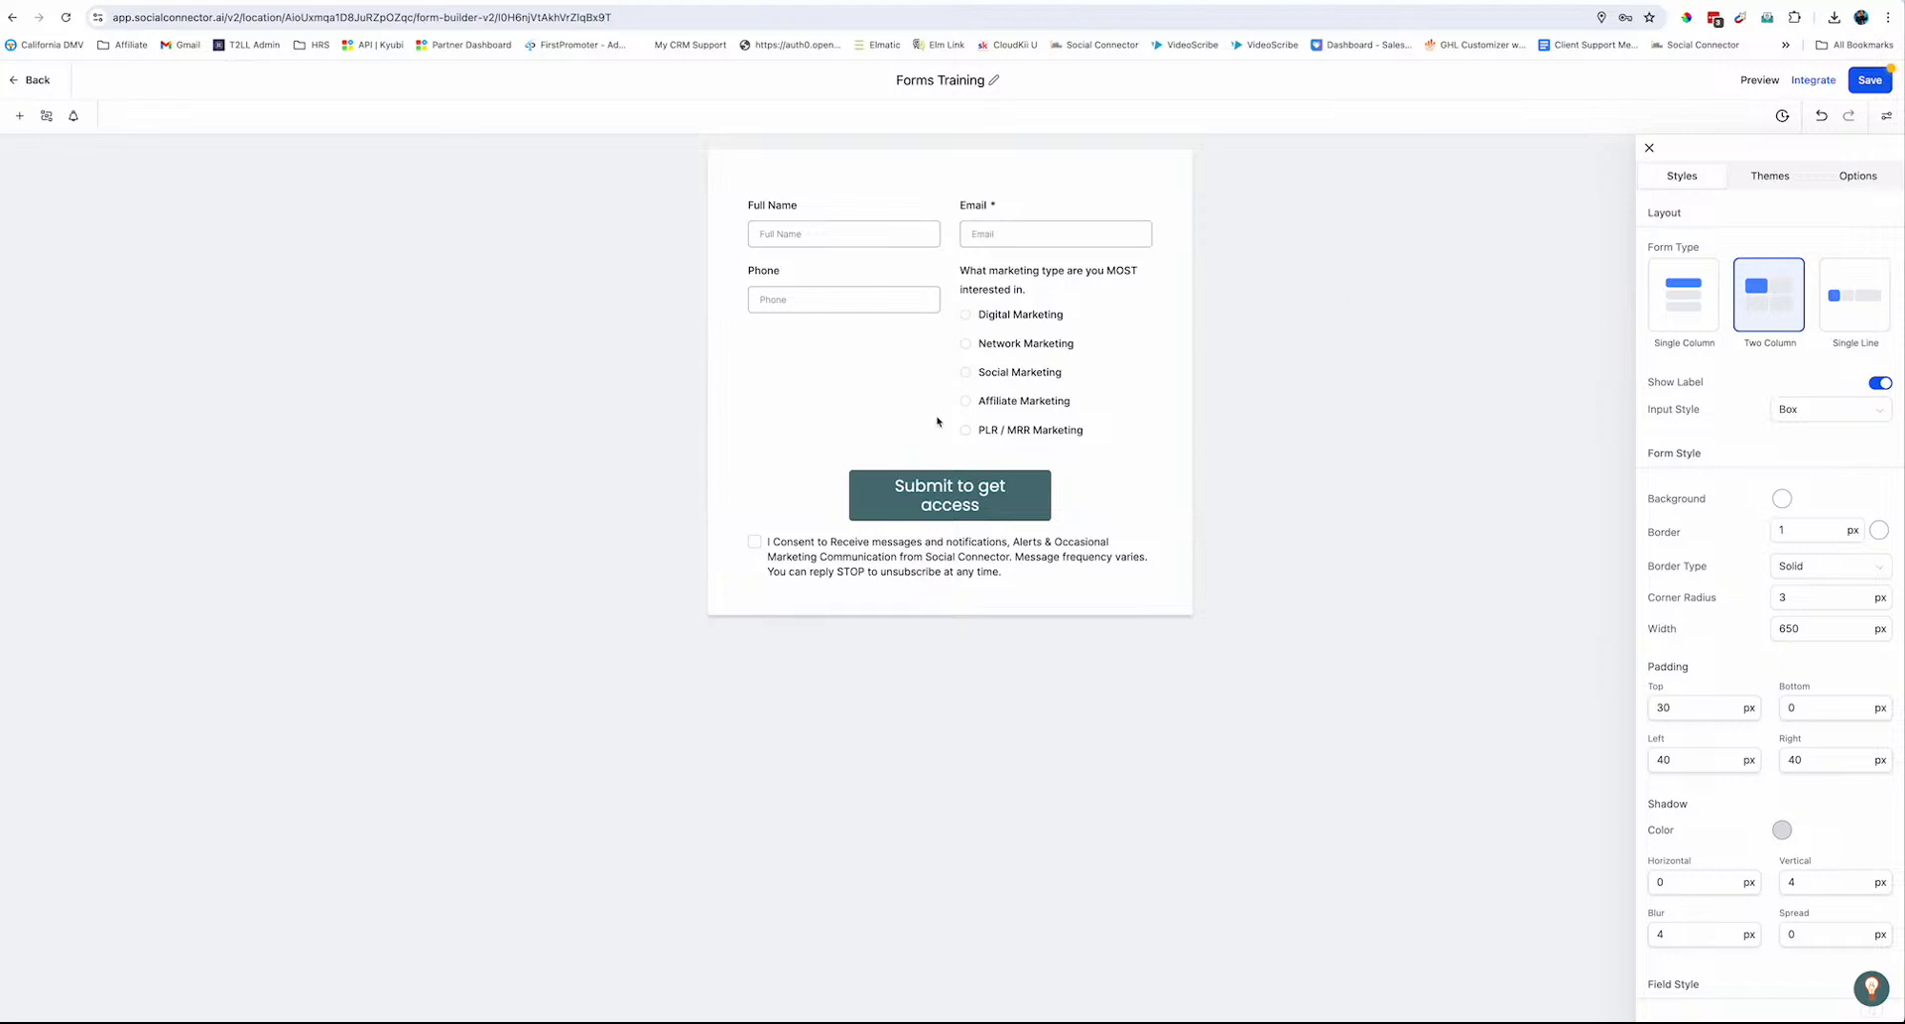
pyautogui.click(1701, 307)
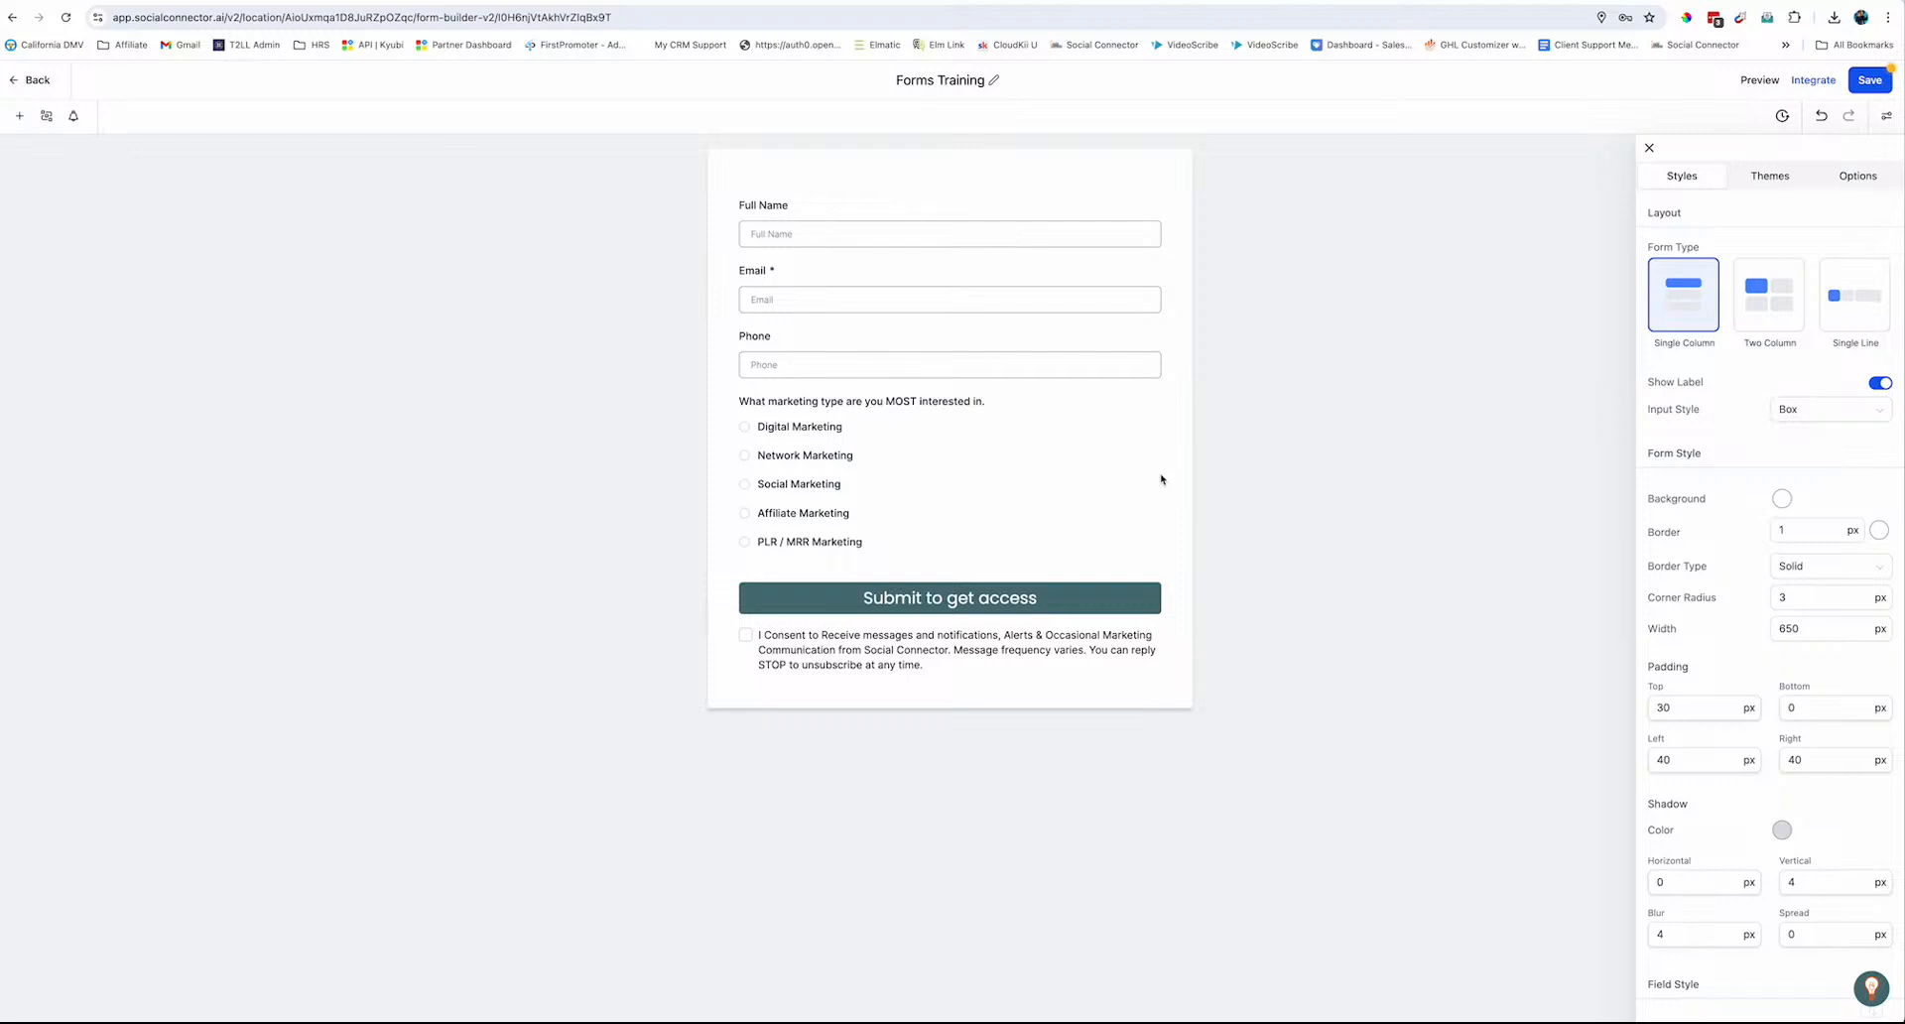
pyautogui.click(1817, 414)
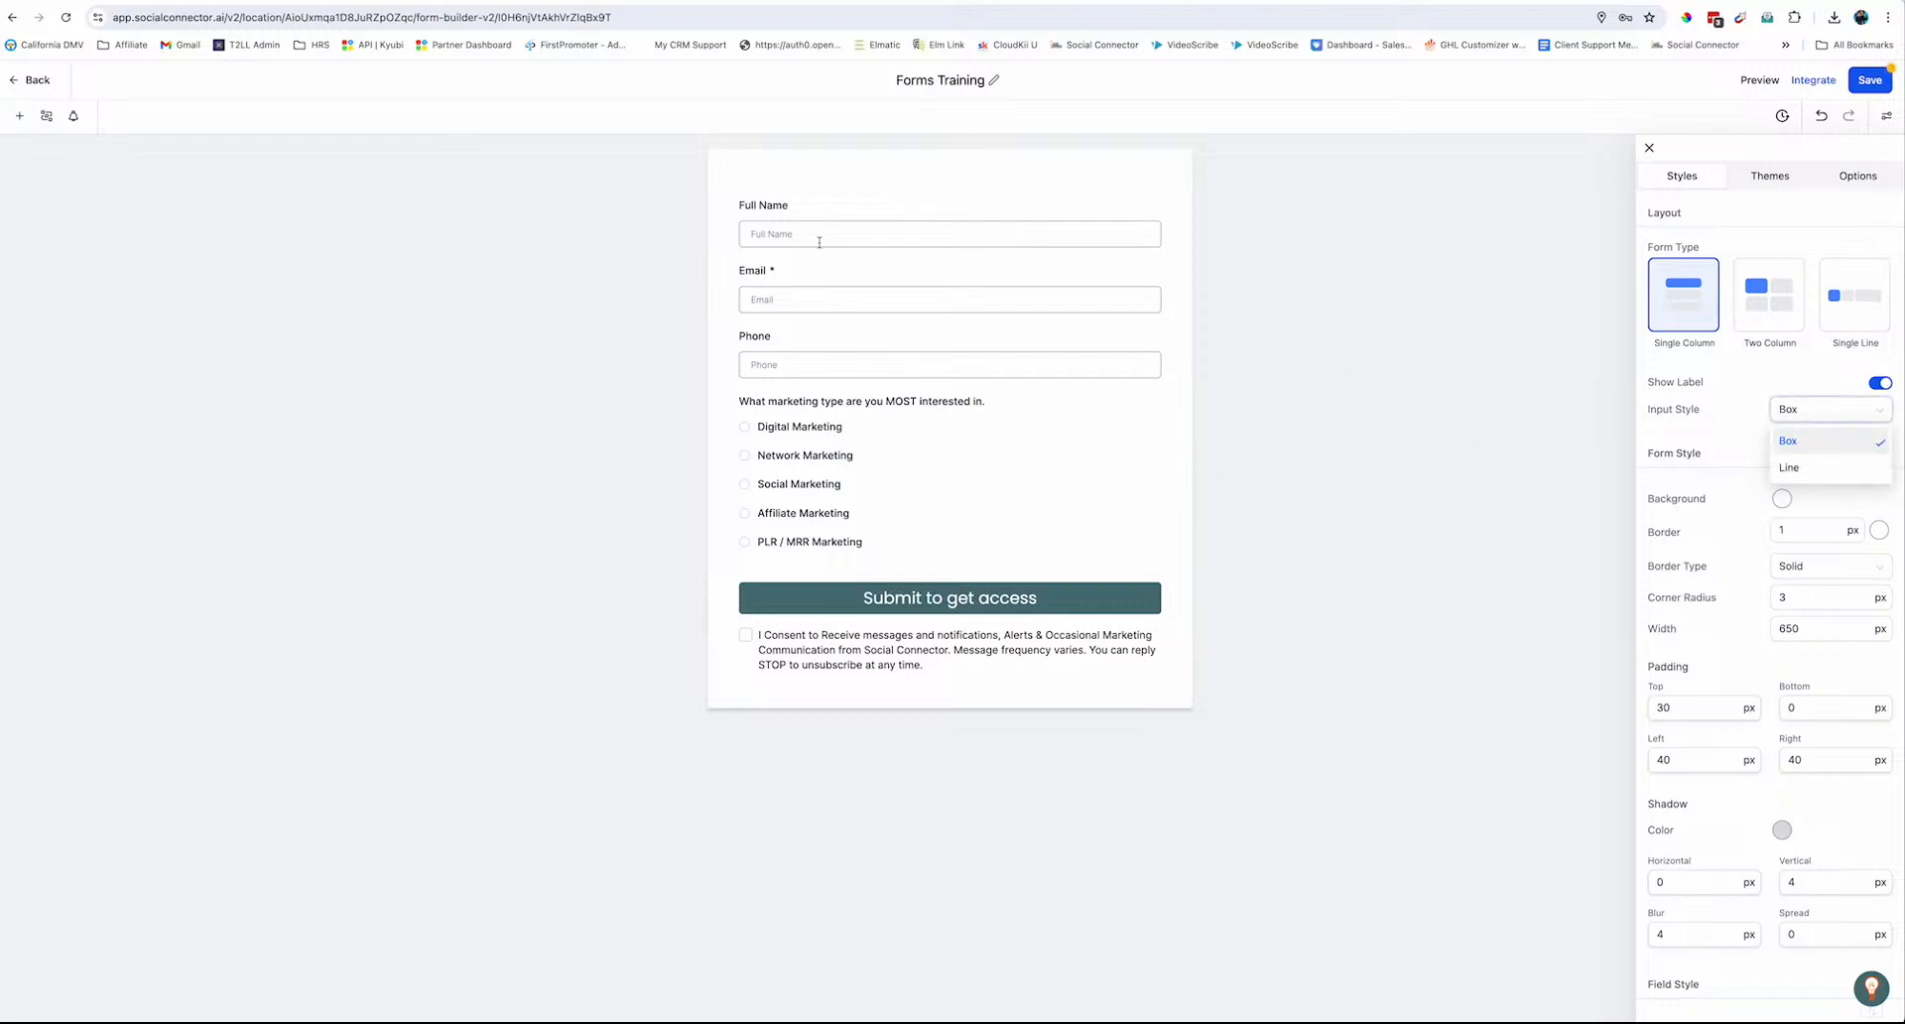
pyautogui.click(1789, 468)
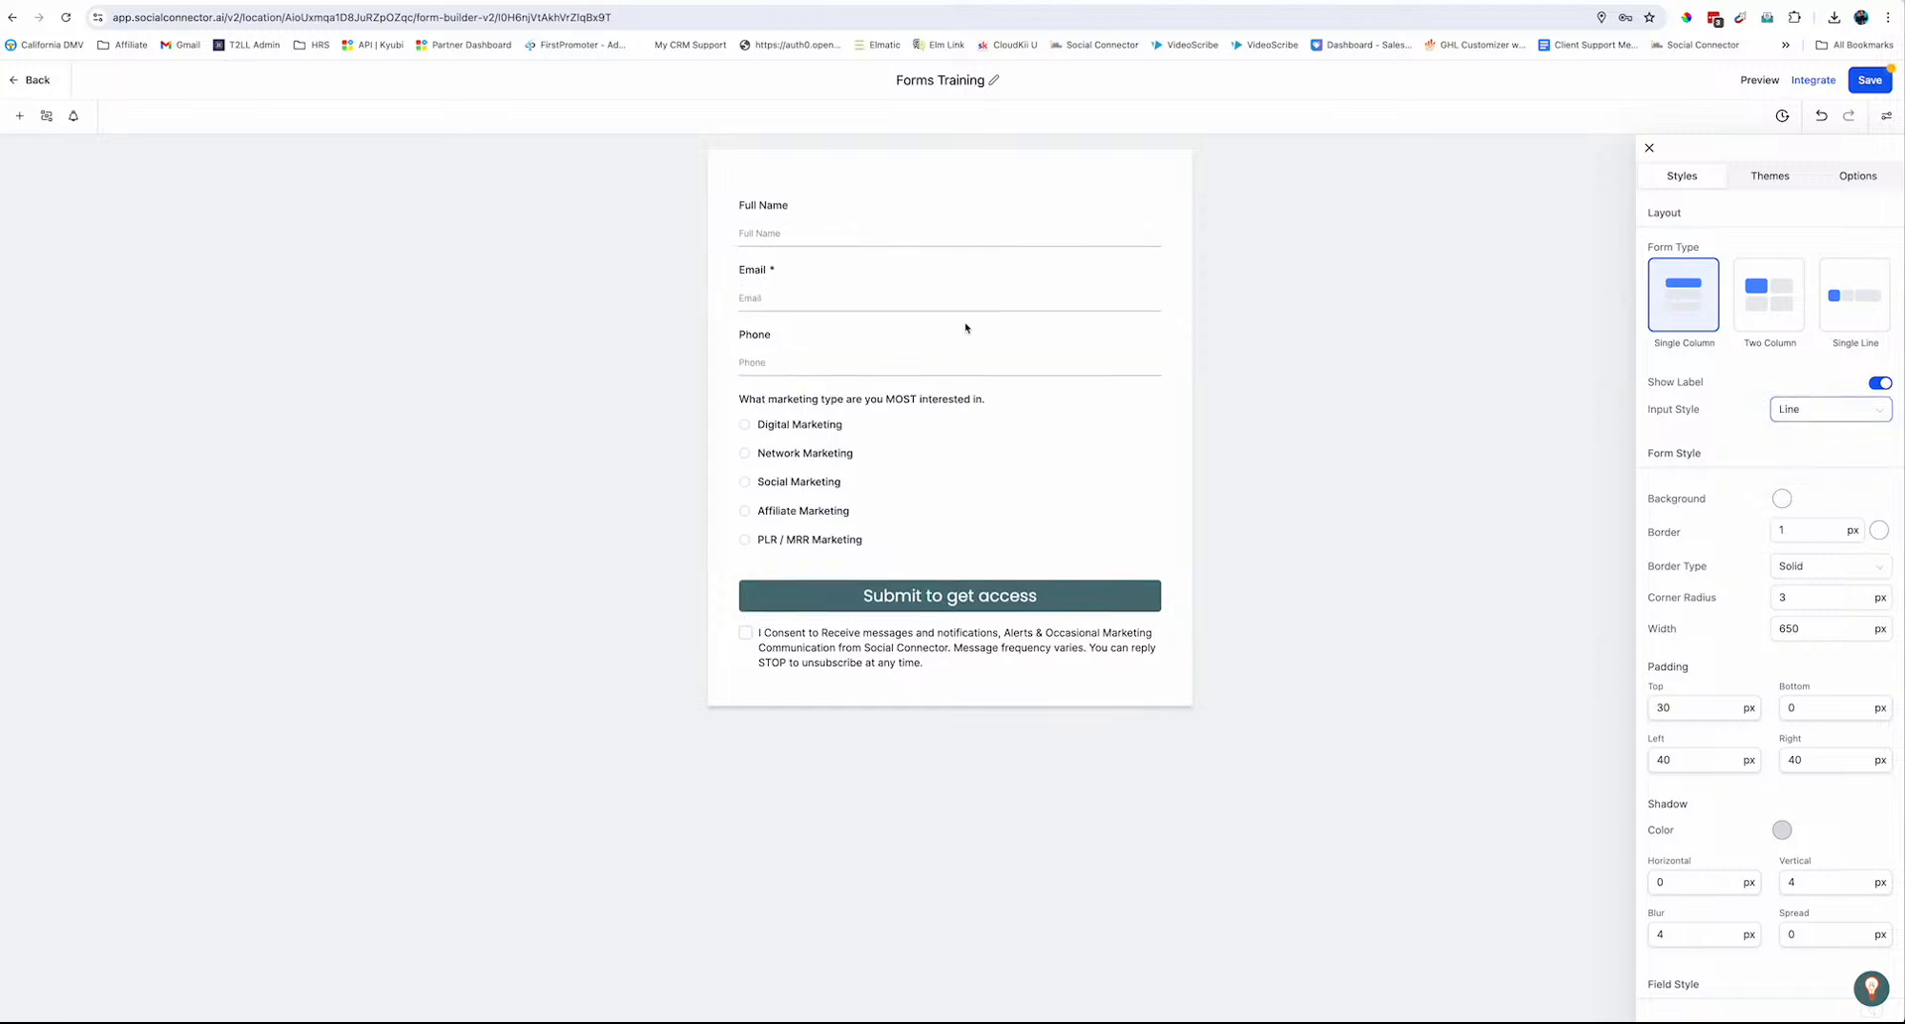
pyautogui.click(1818, 415)
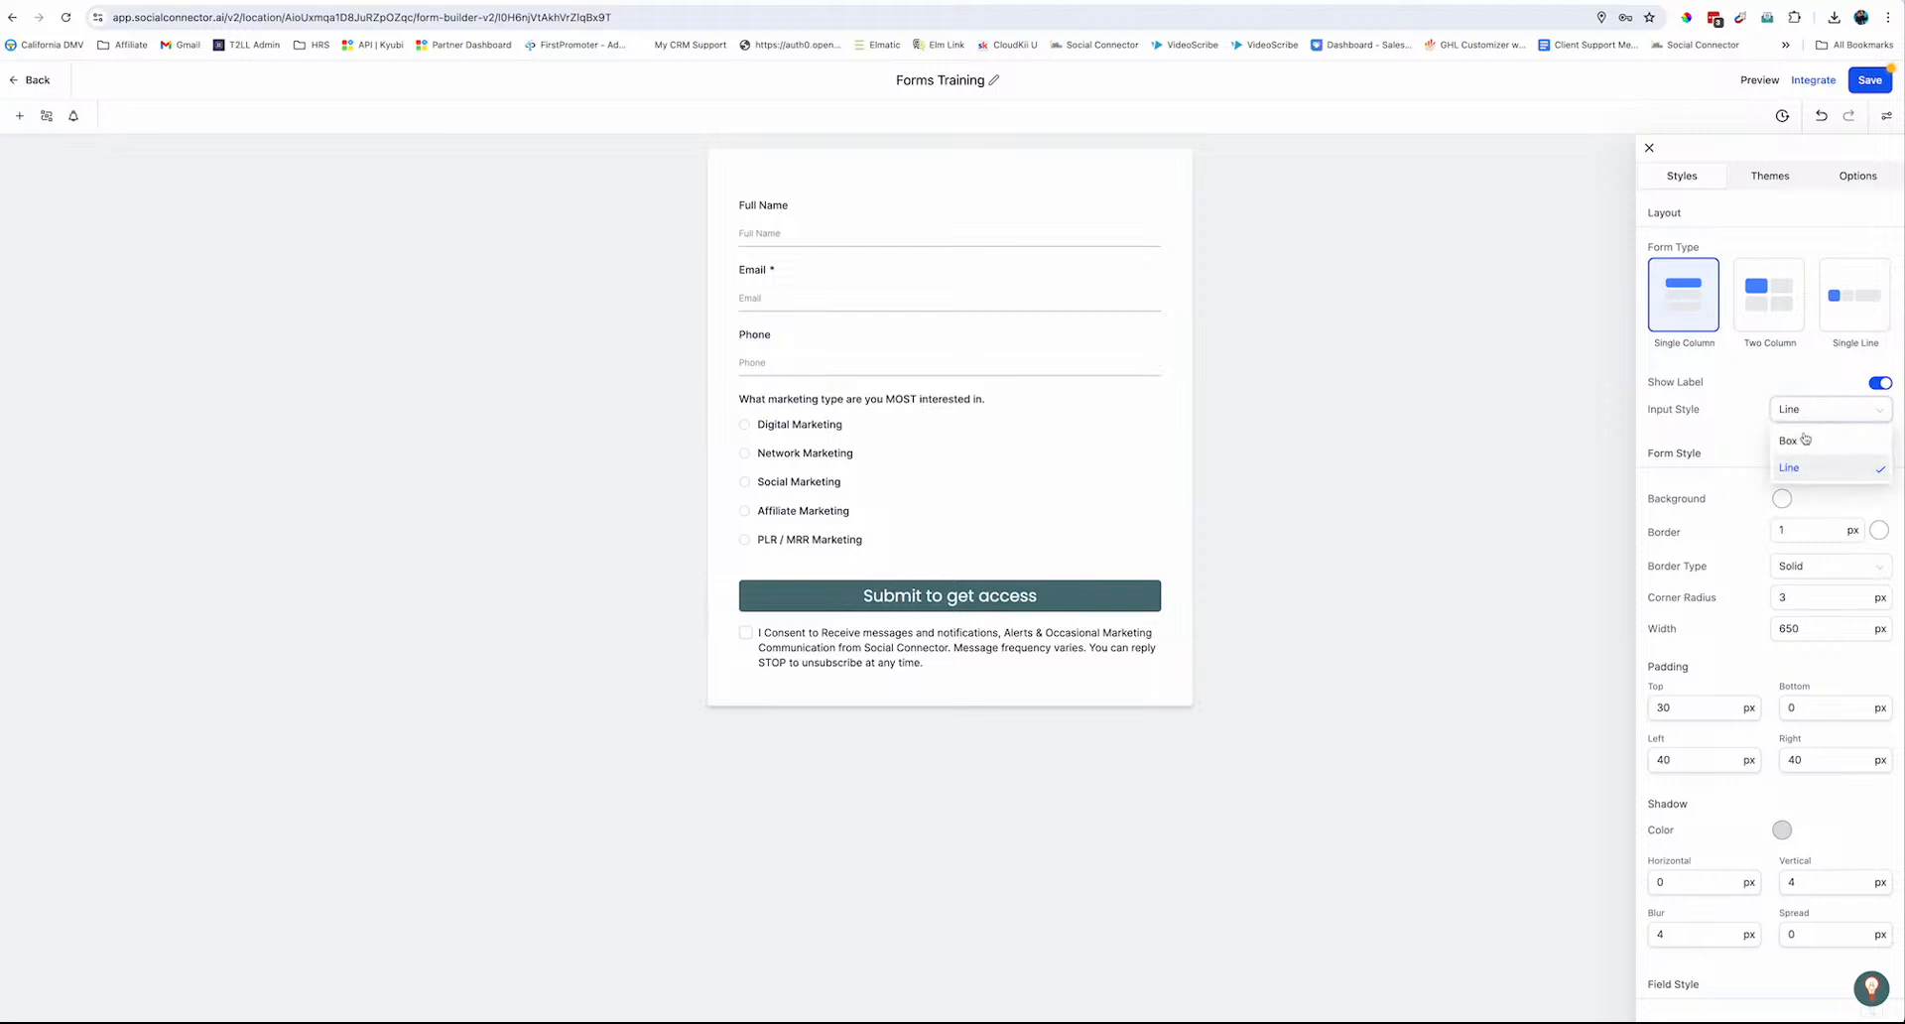
pyautogui.click(1805, 441)
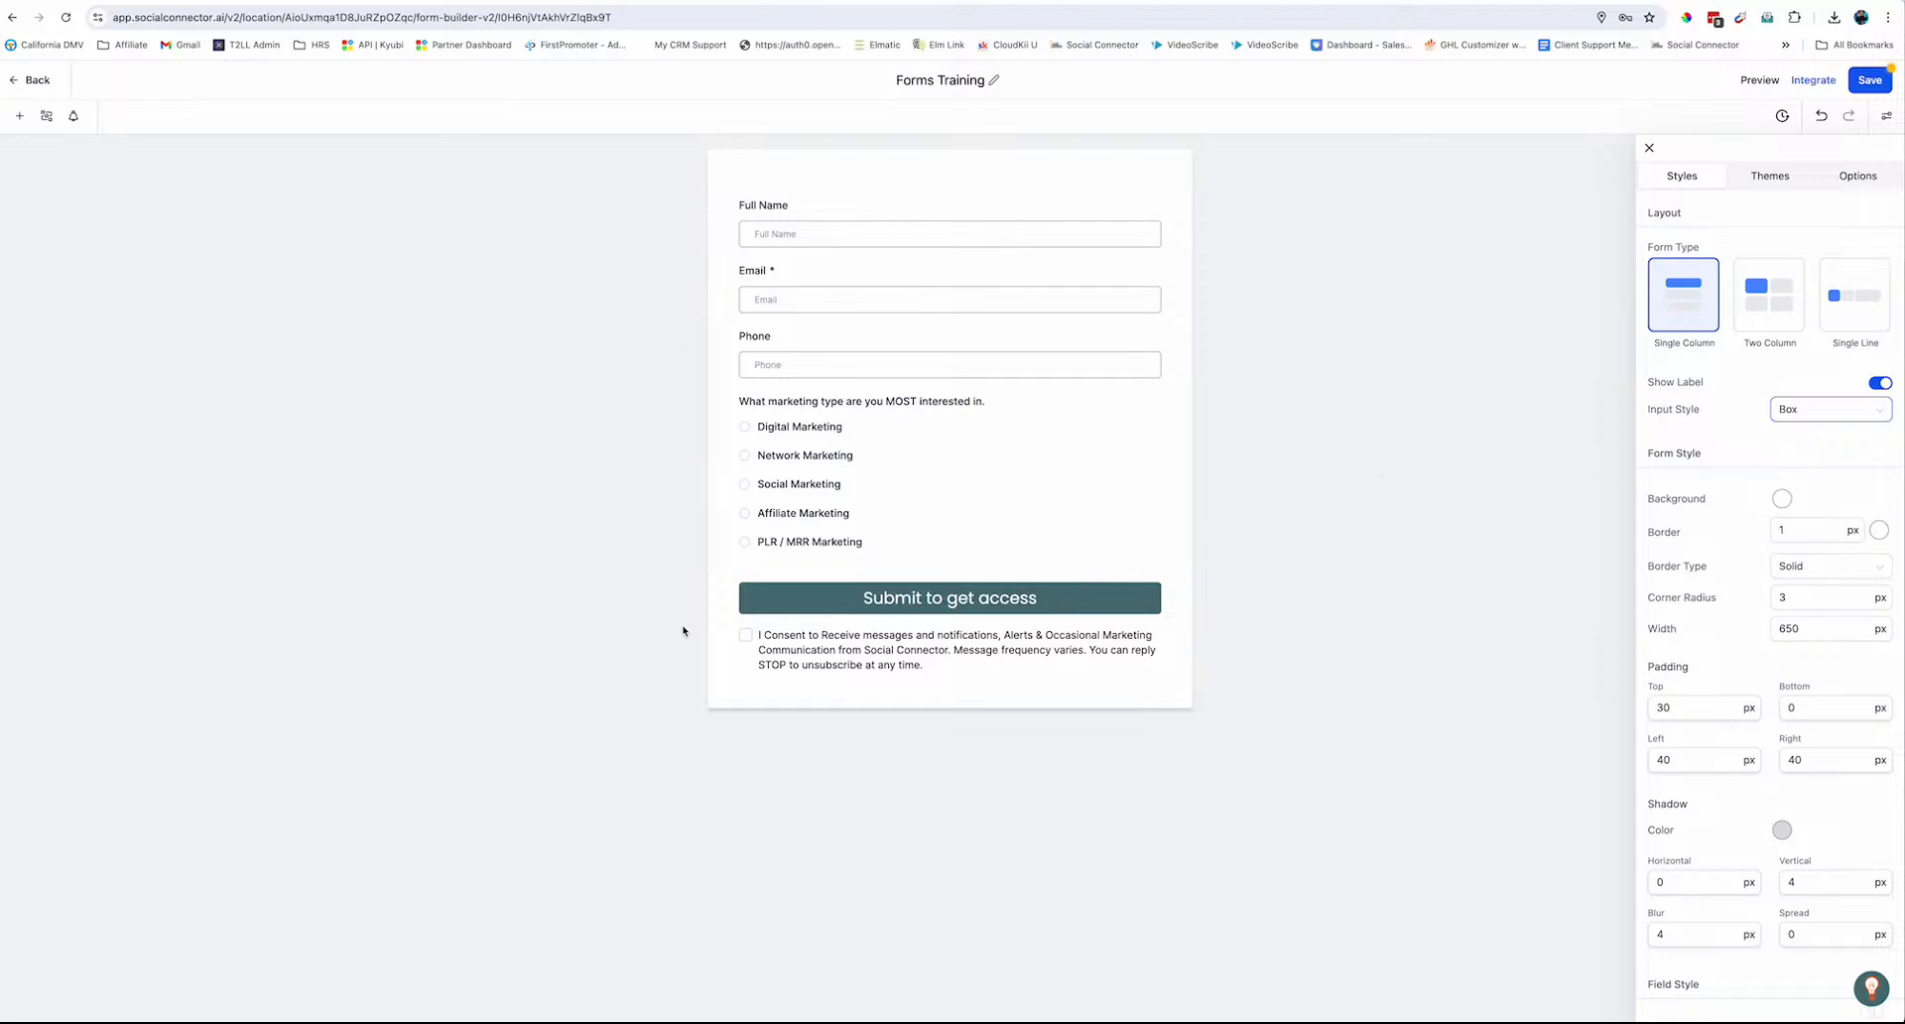
# Try a transparent form background, then restore it to solid white
pyautogui.click(1787, 499)
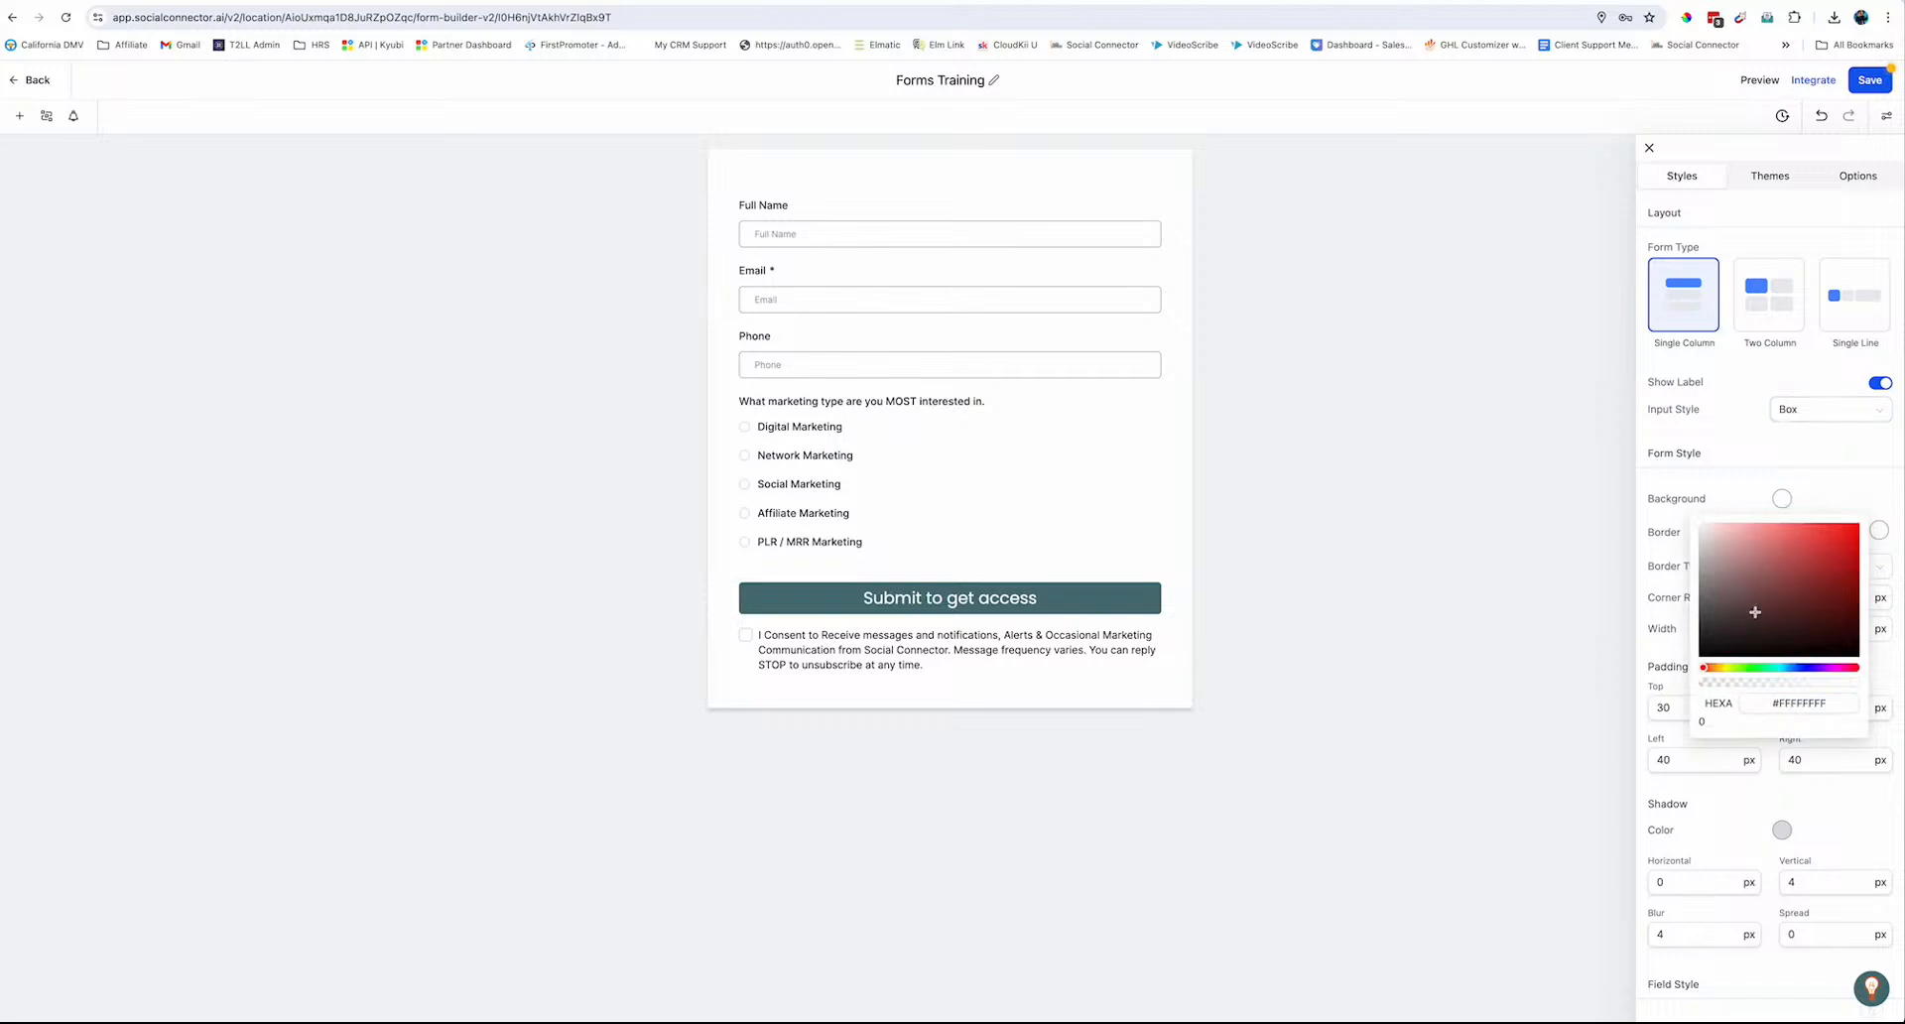
pyautogui.click(1700, 683)
pyautogui.moveTo(1700, 685); pyautogui.dragTo(1685, 685)
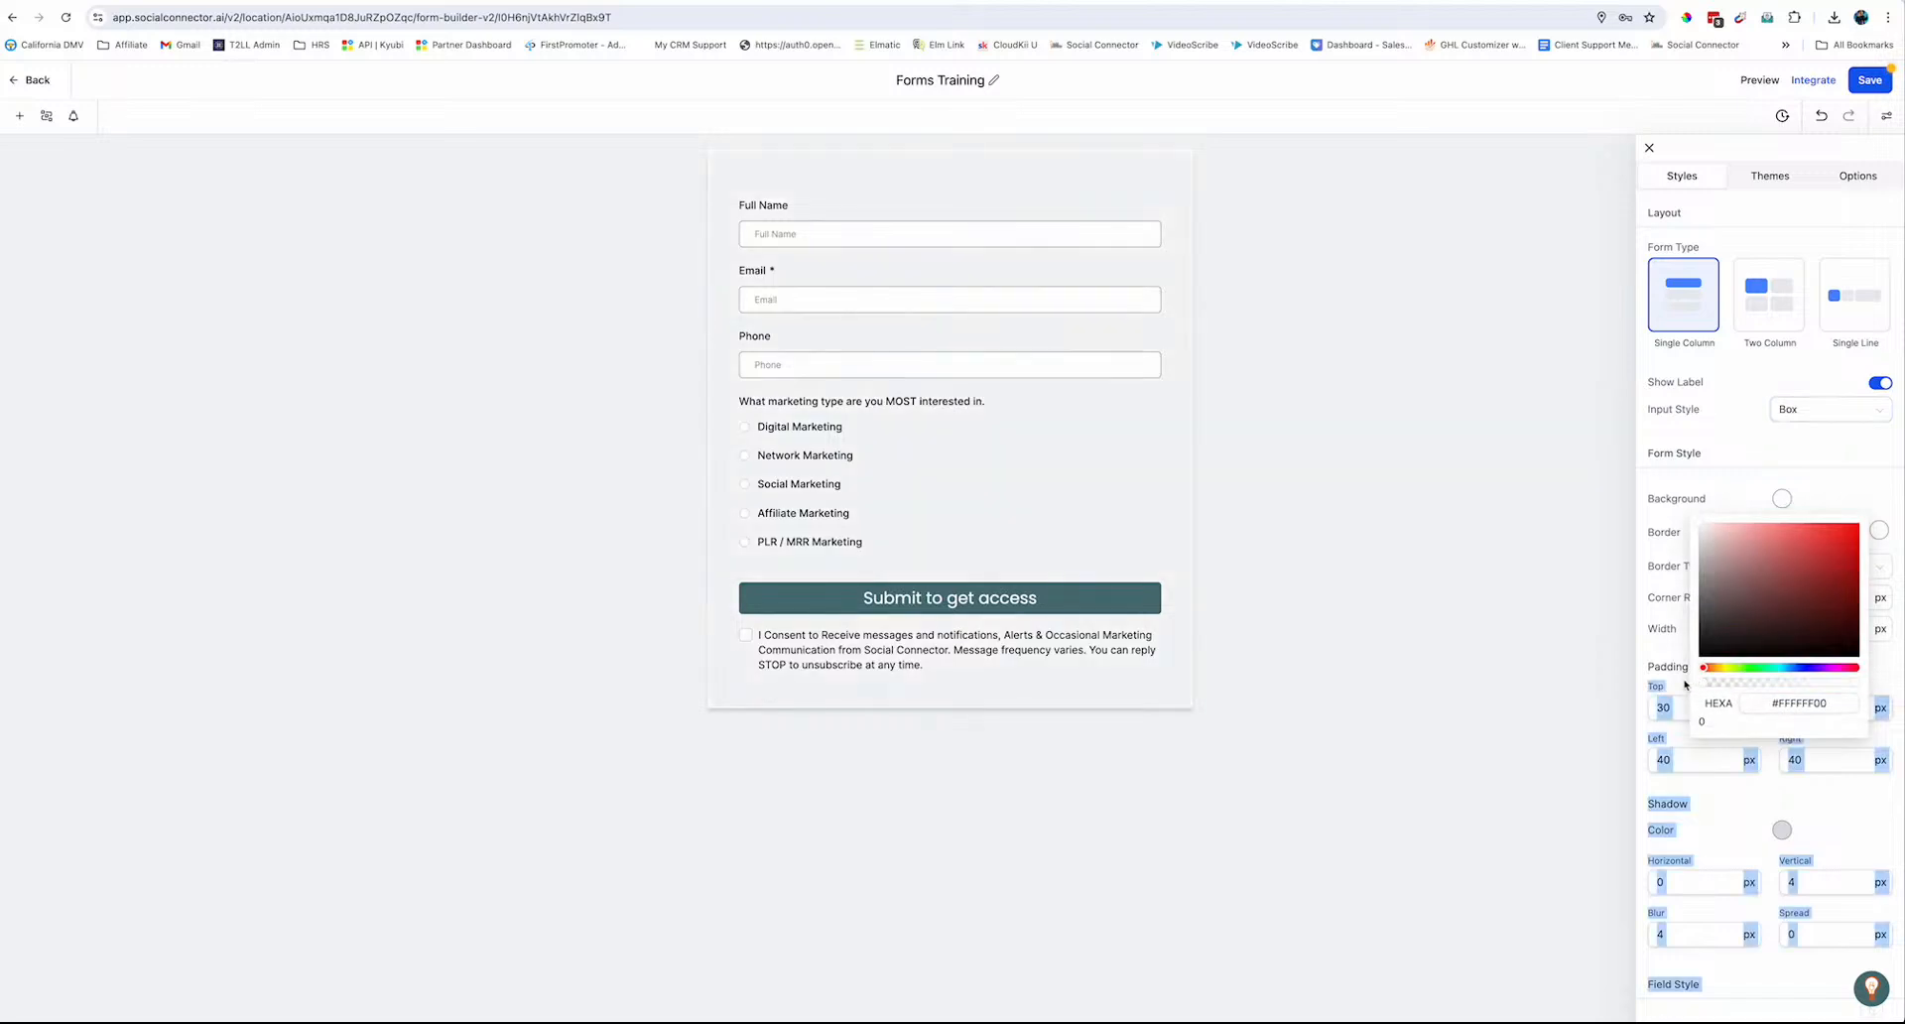
pyautogui.click(1834, 684)
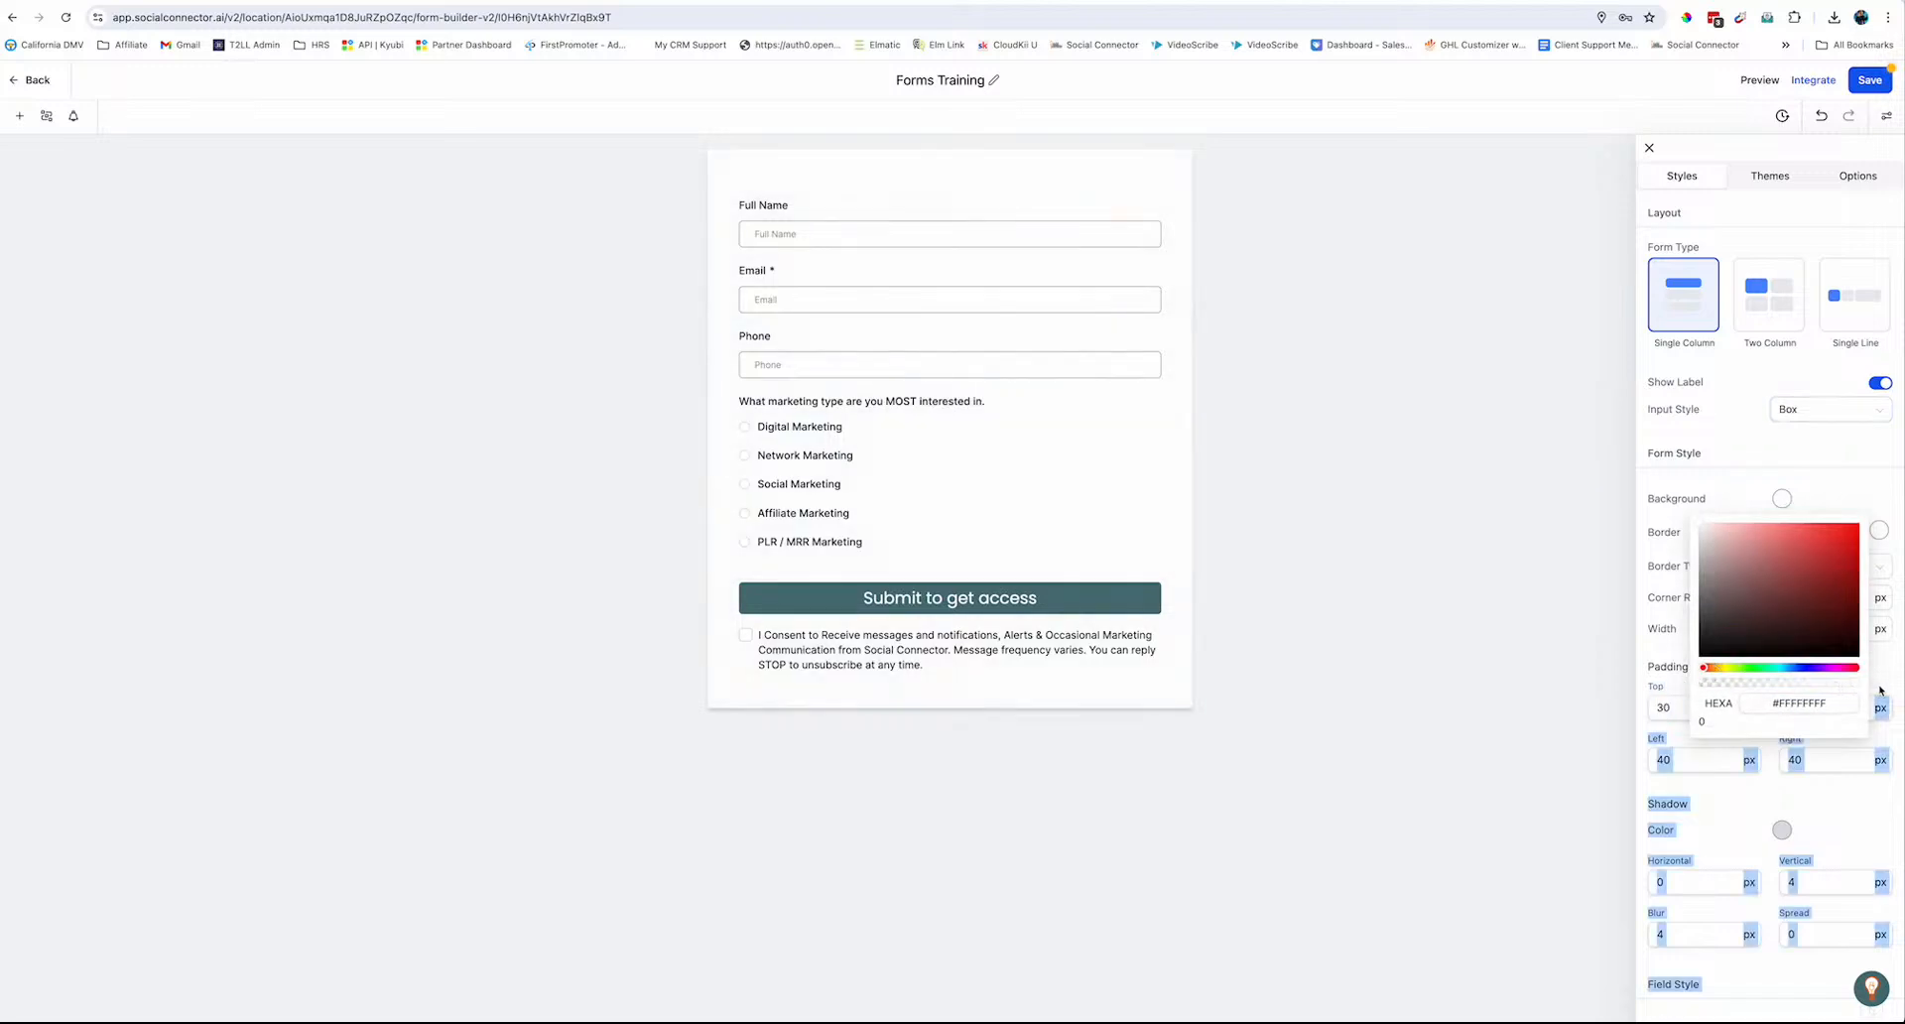
pyautogui.click(1852, 487)
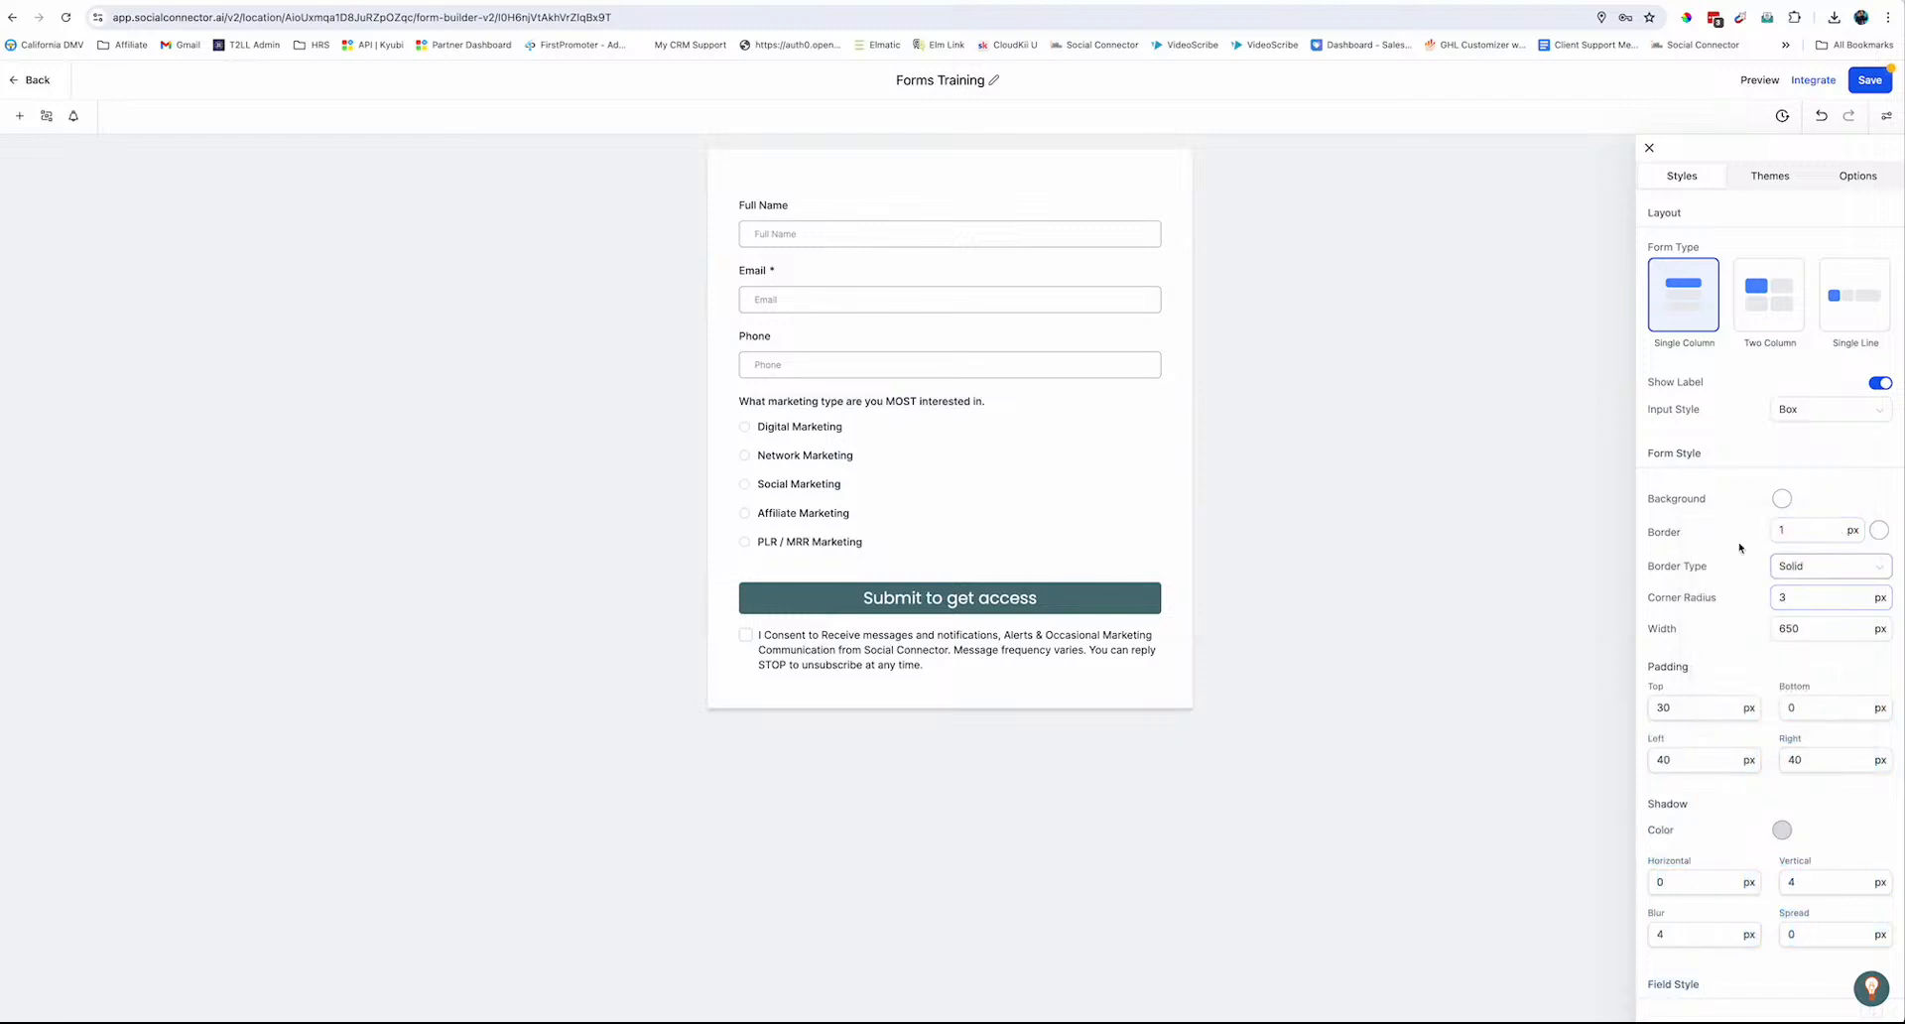
# Set the form border colour to #333333
pyautogui.click(1879, 530)
pyautogui.moveTo(1761, 641); pyautogui.dragTo(1706, 675)
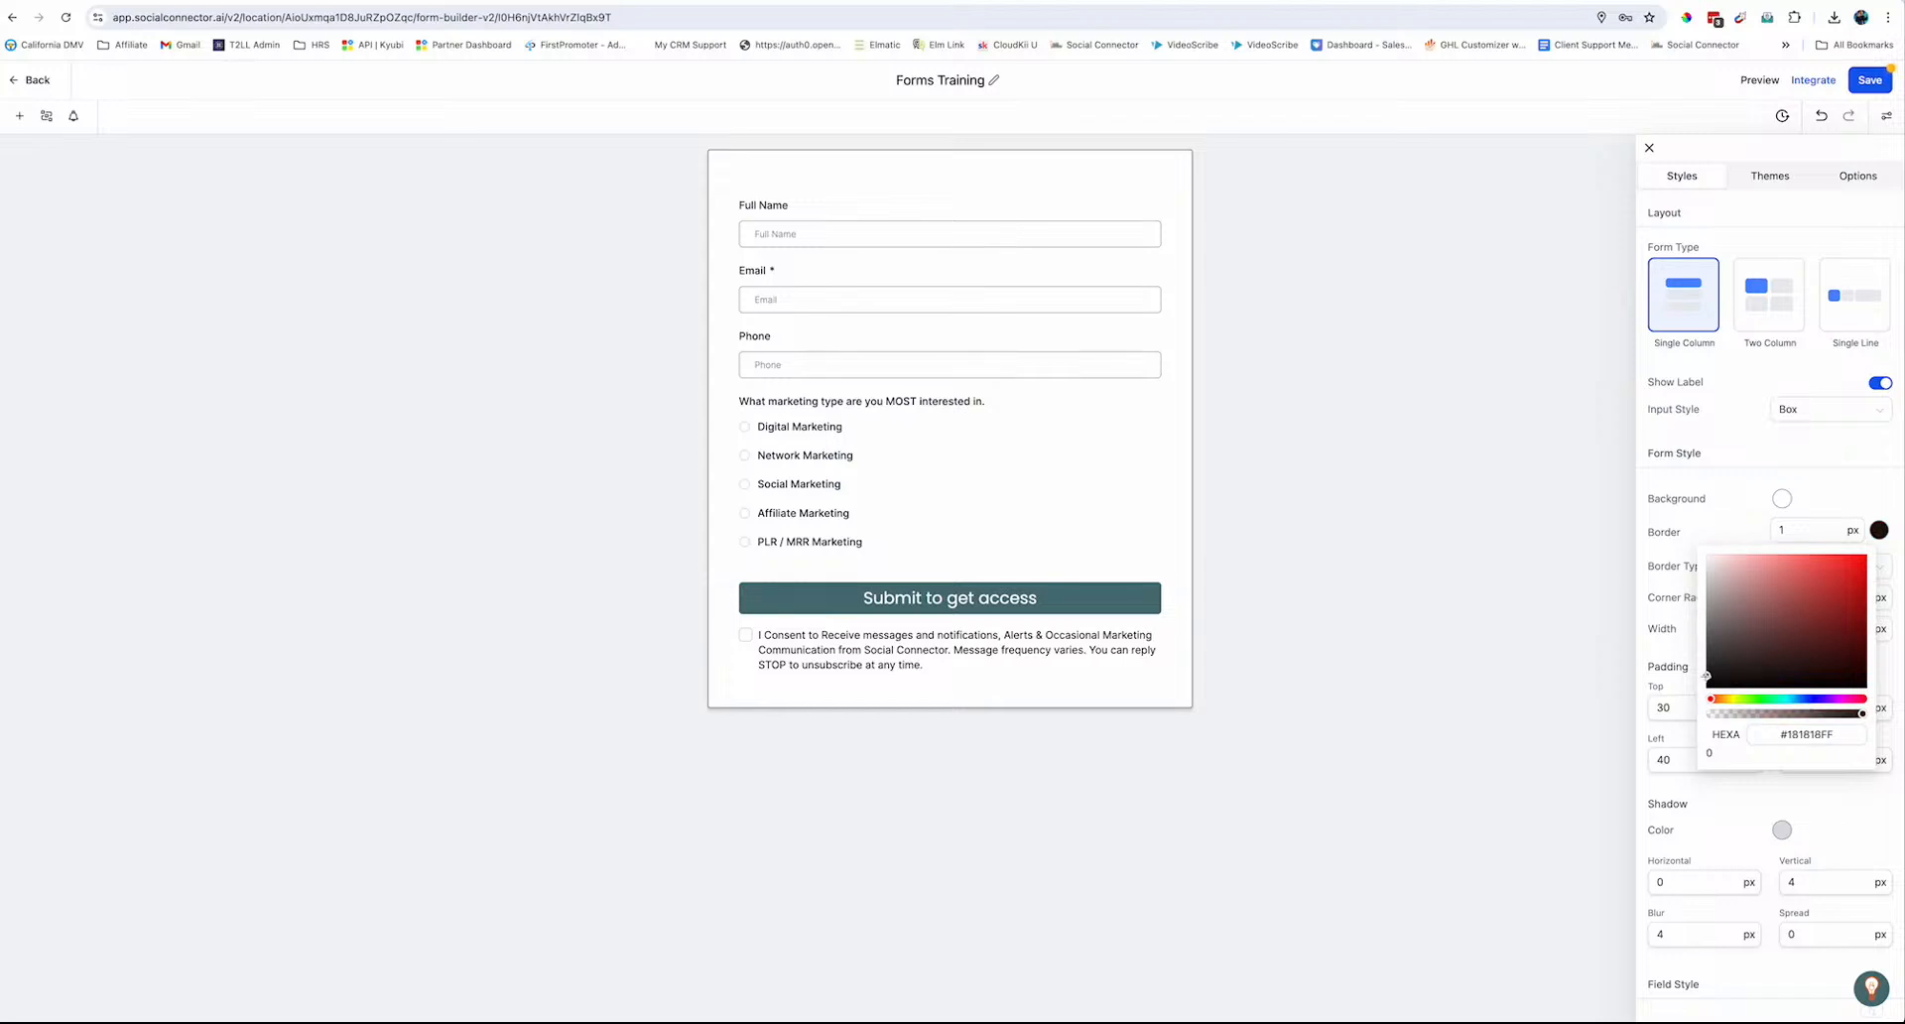
pyautogui.doubleClick(1796, 735)
pyautogui.write('333333')
pyautogui.click(1835, 512)
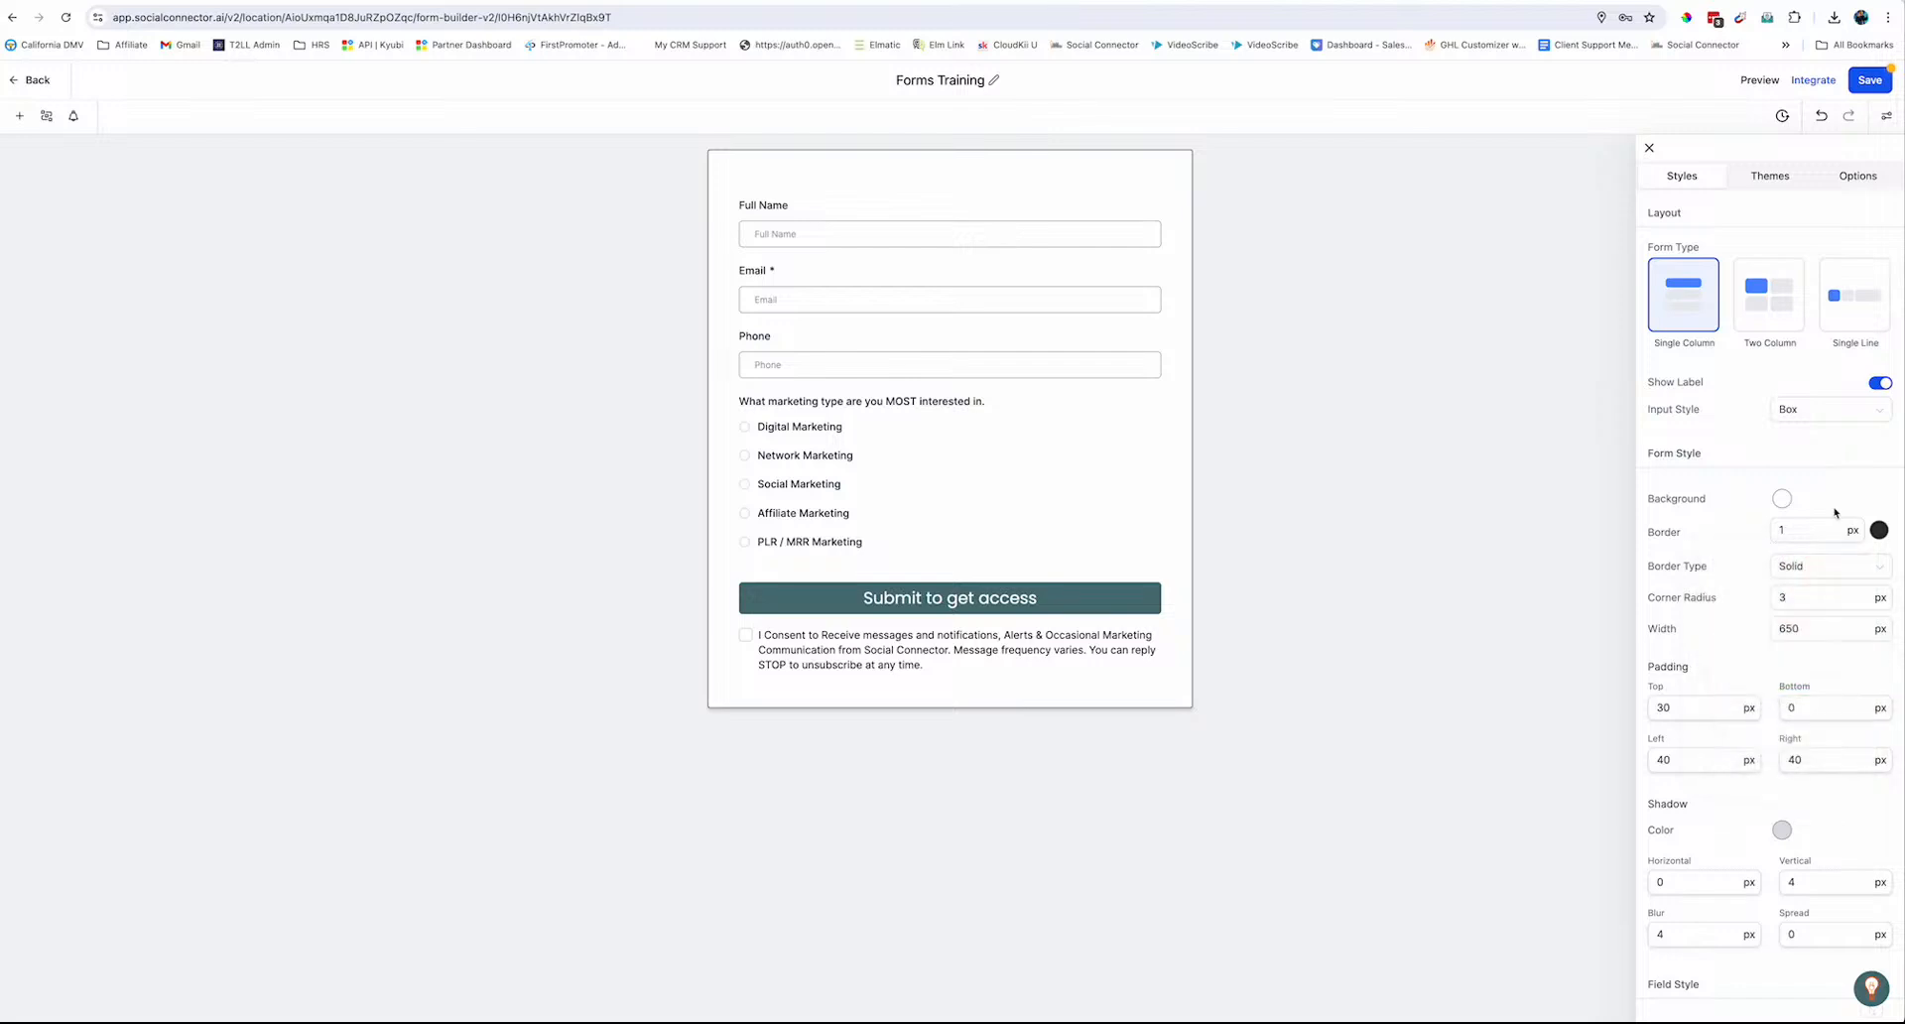
# Set the border width to 2 px and the corner radius to 20
pyautogui.click(1806, 532)
pyautogui.press('BackSpace')
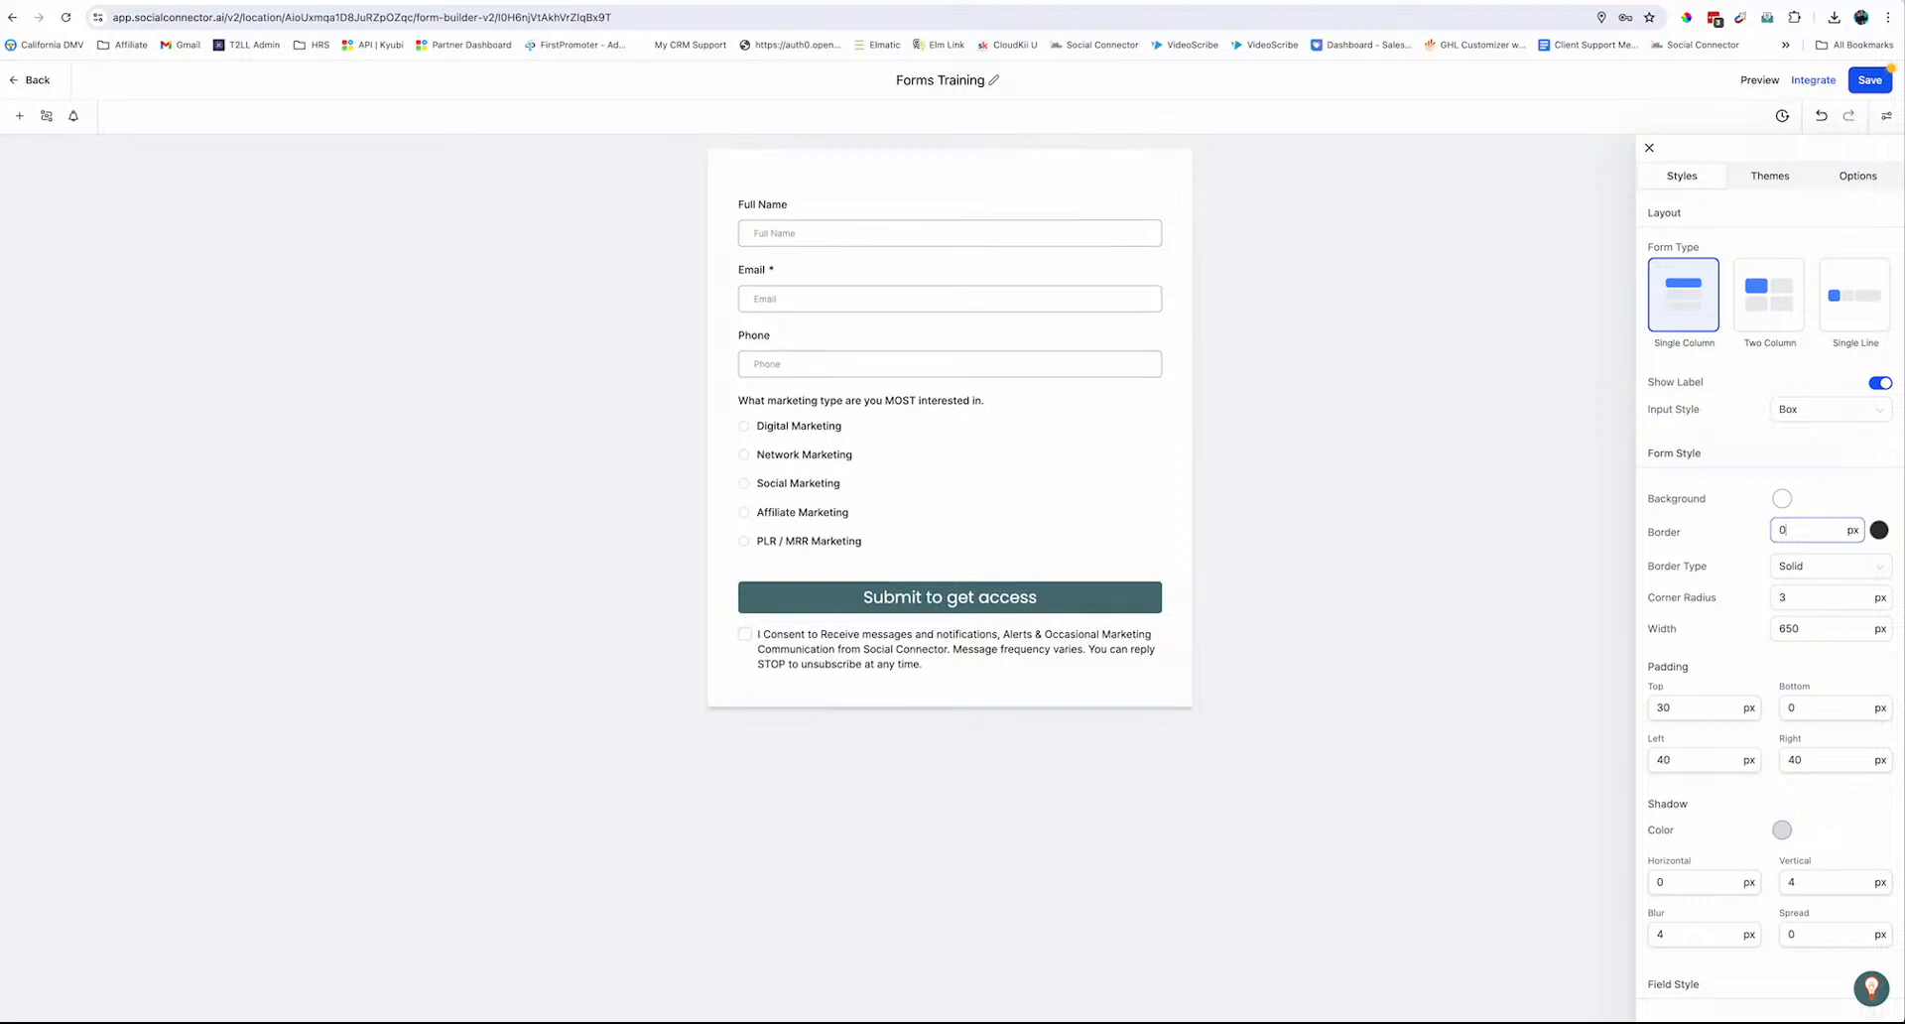
pyautogui.write('2')
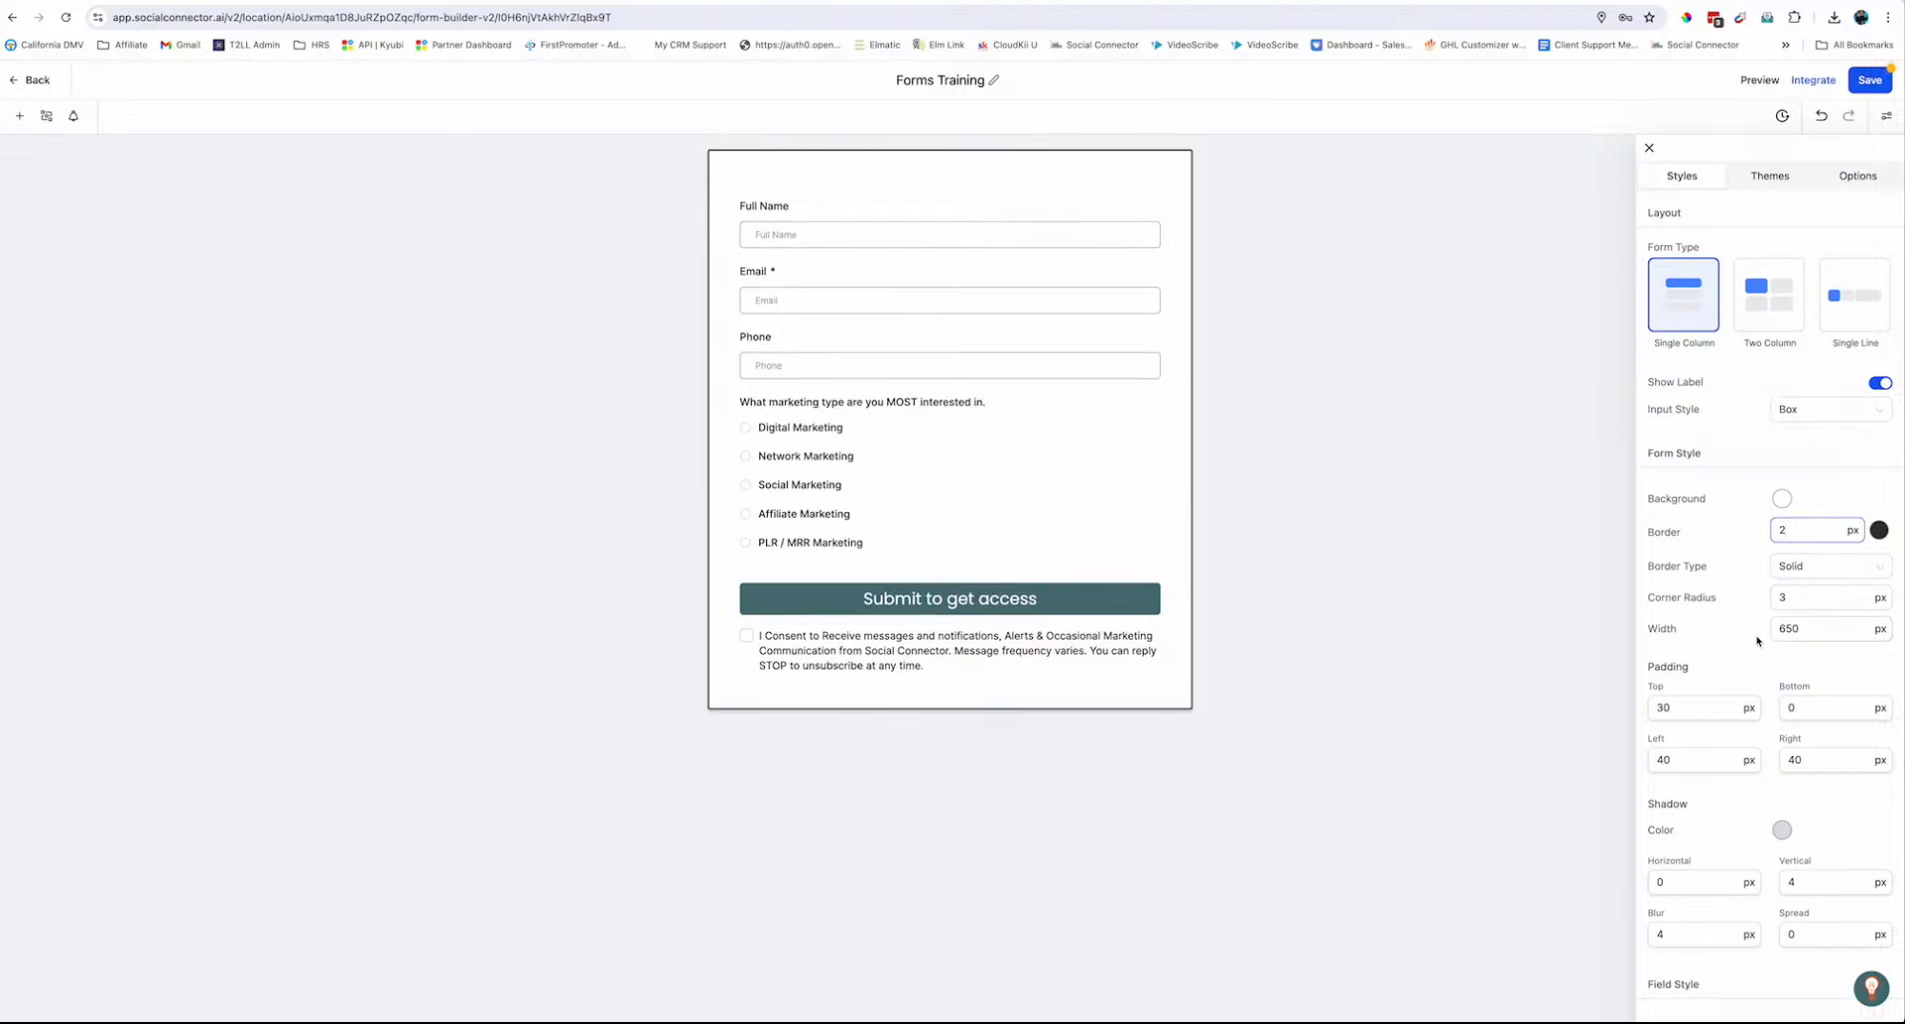
pyautogui.doubleClick(1805, 598)
pyautogui.write('20')
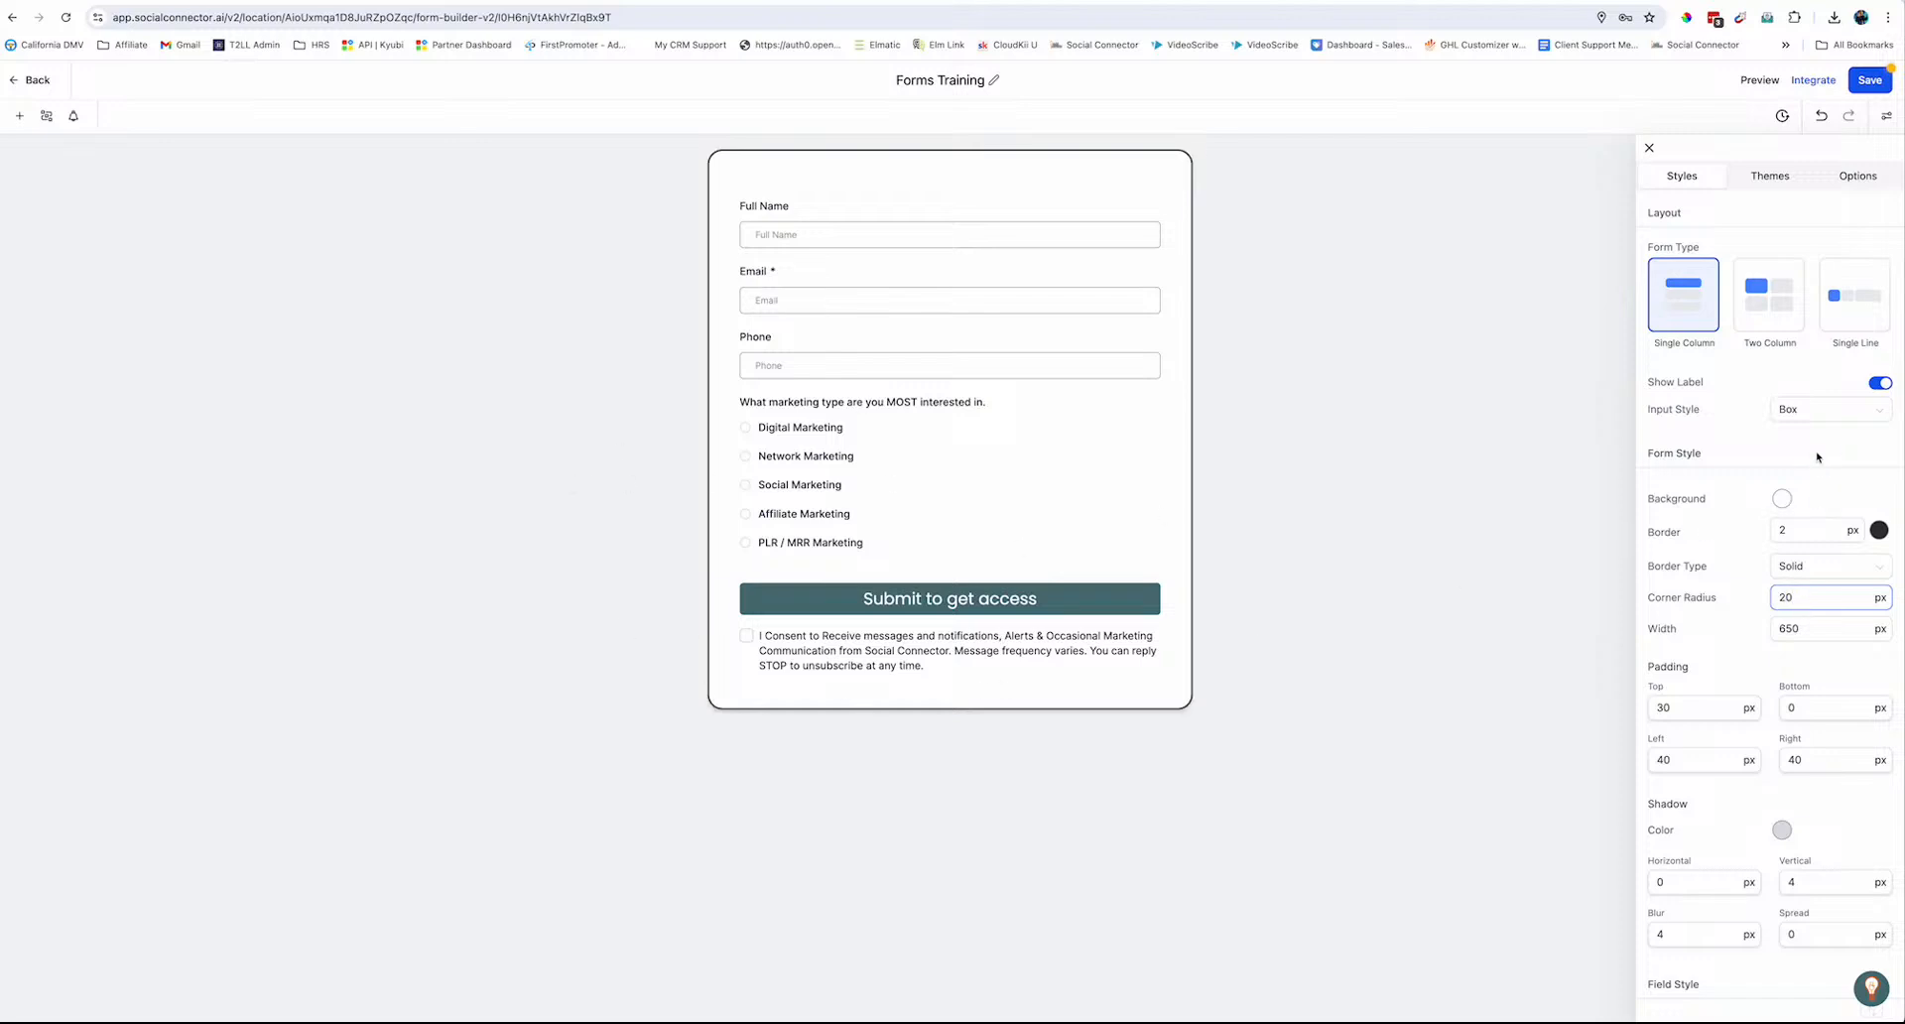
pyautogui.click(1730, 521)
pyautogui.scroll(-1, 1712, 653)
pyautogui.click(1667, 610)
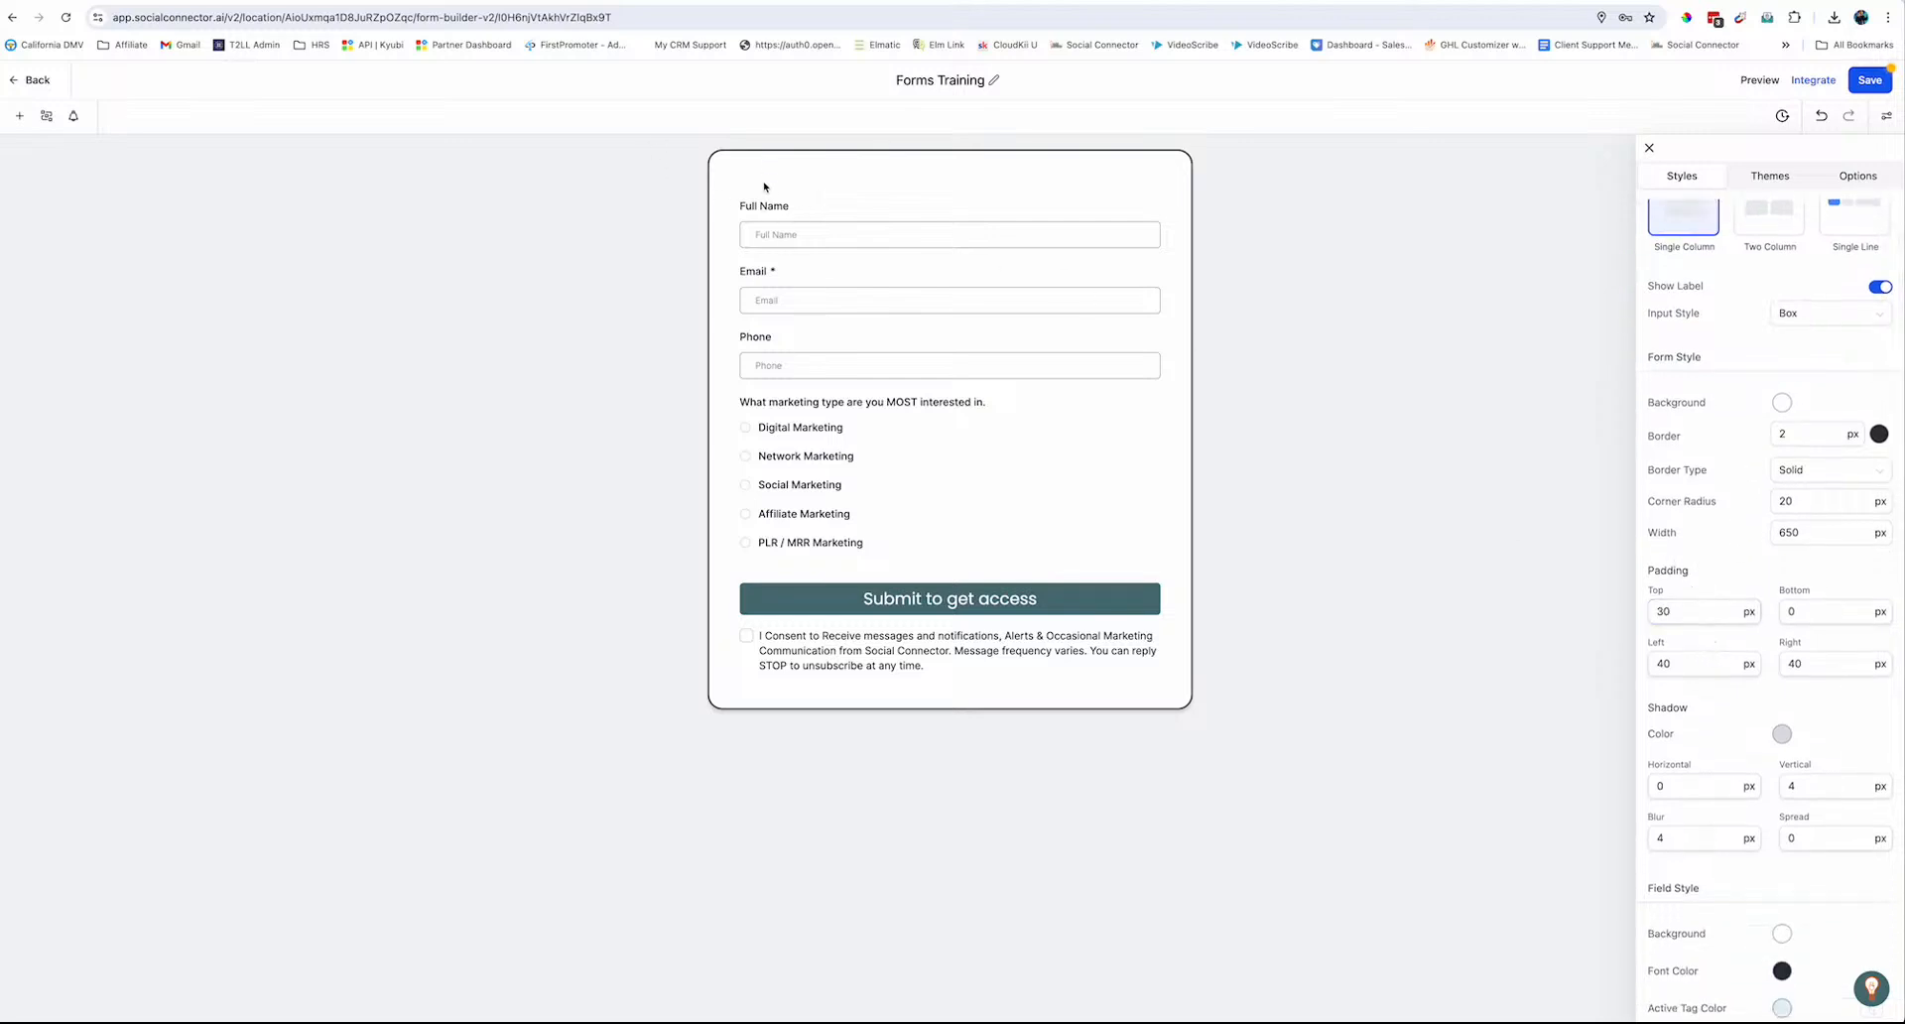
# Set the form's top padding to 0 and darken the shadow colour
pyautogui.doubleClick(1655, 611)
pyautogui.write('0')
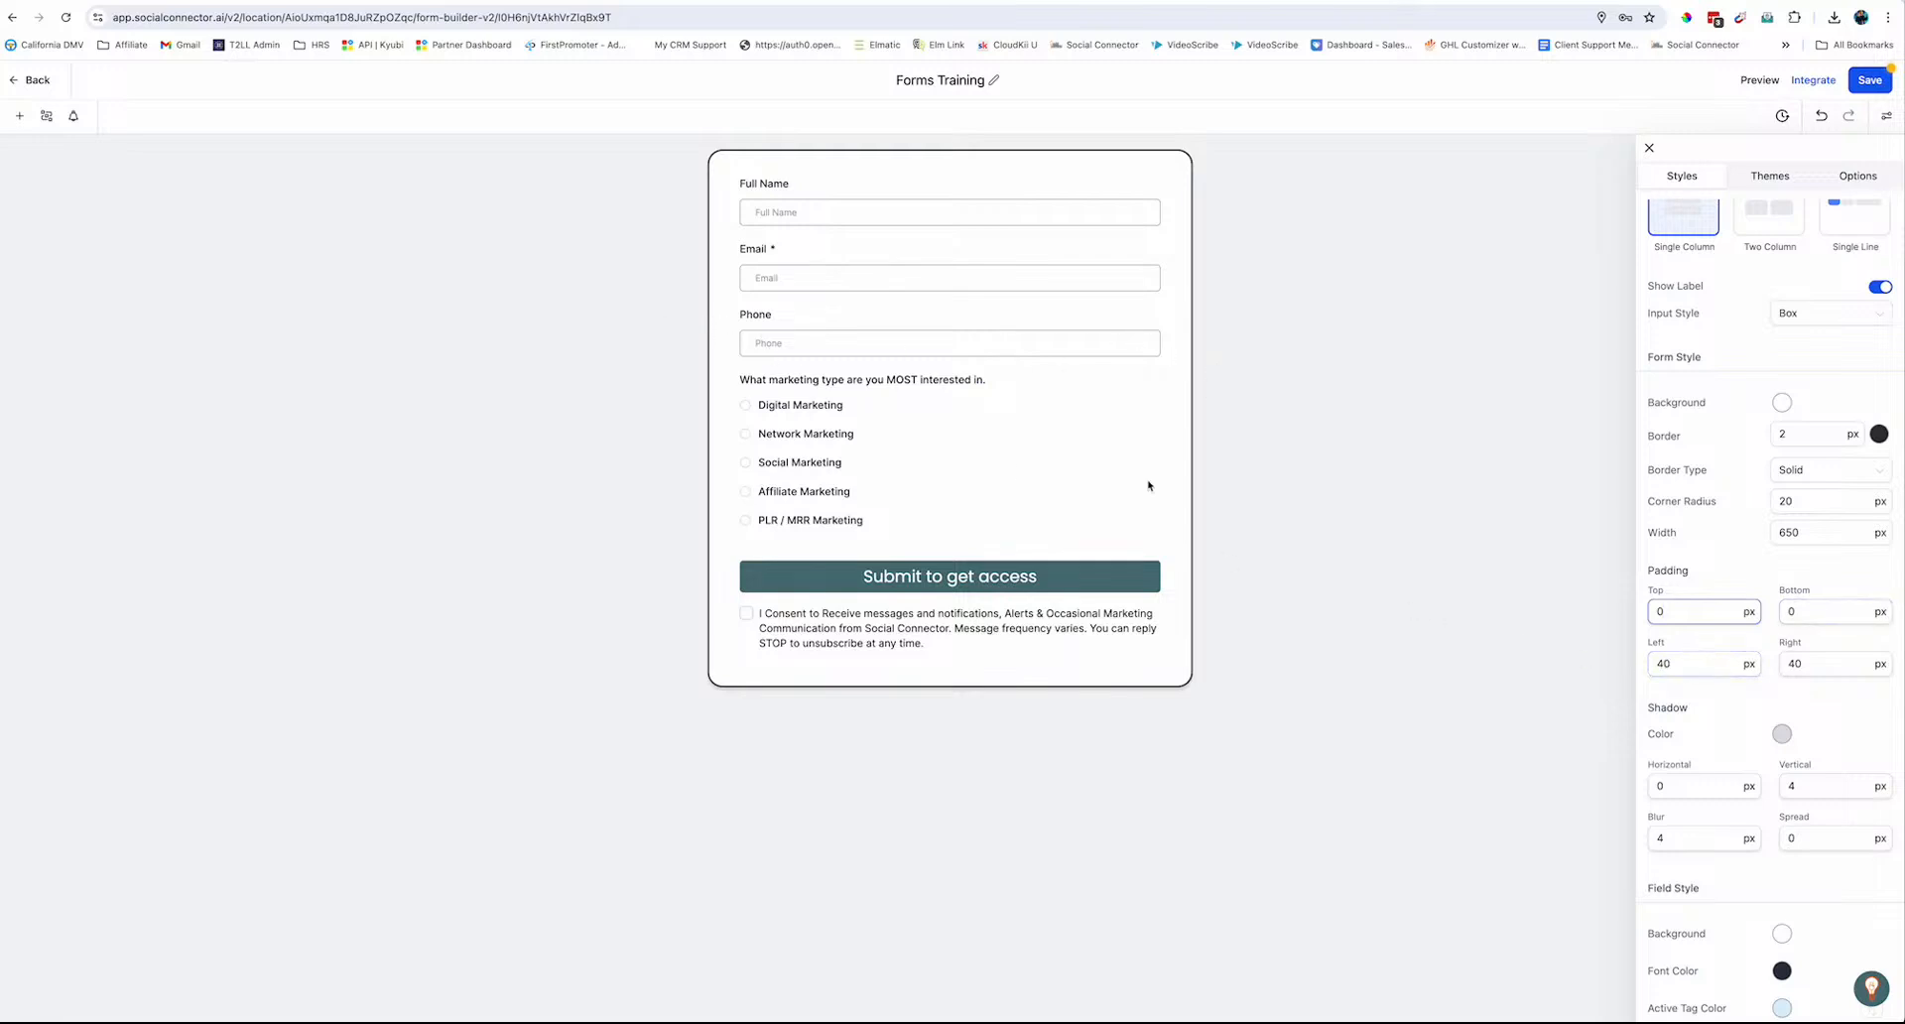
pyautogui.scroll(-2, 1791, 734)
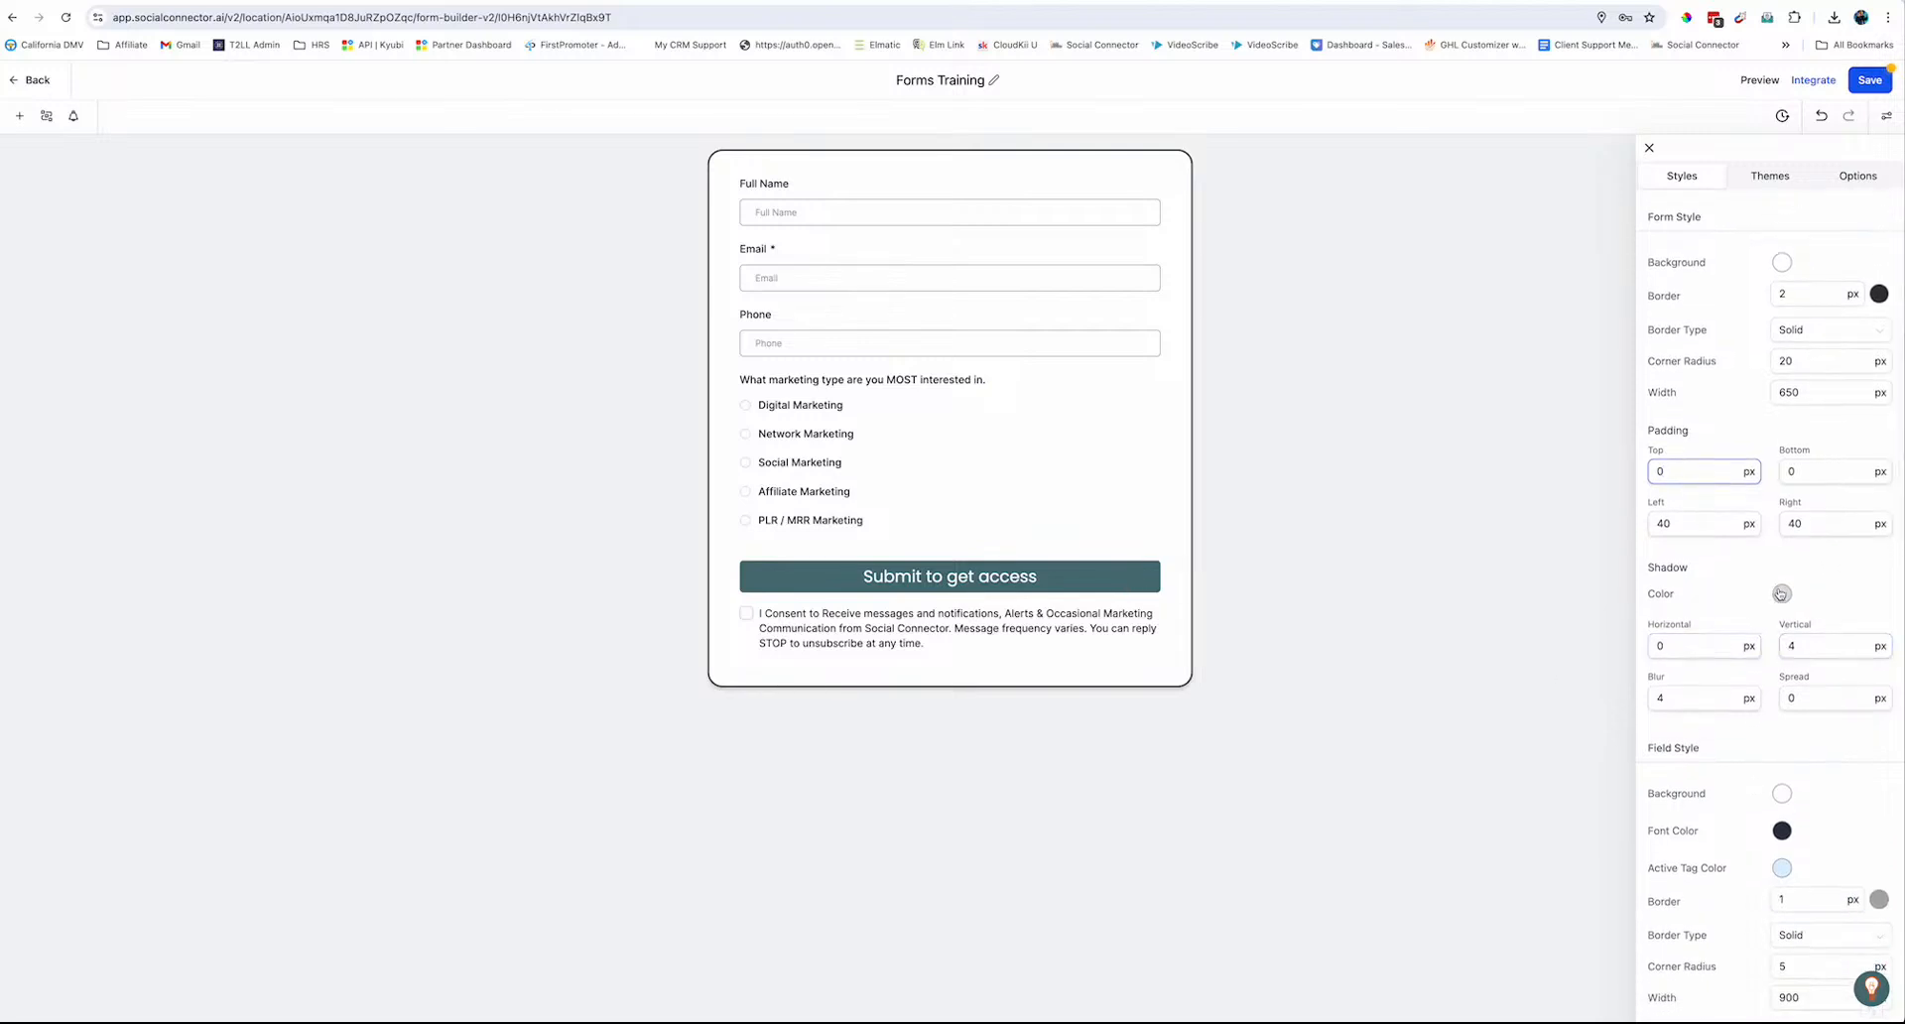
pyautogui.click(1782, 594)
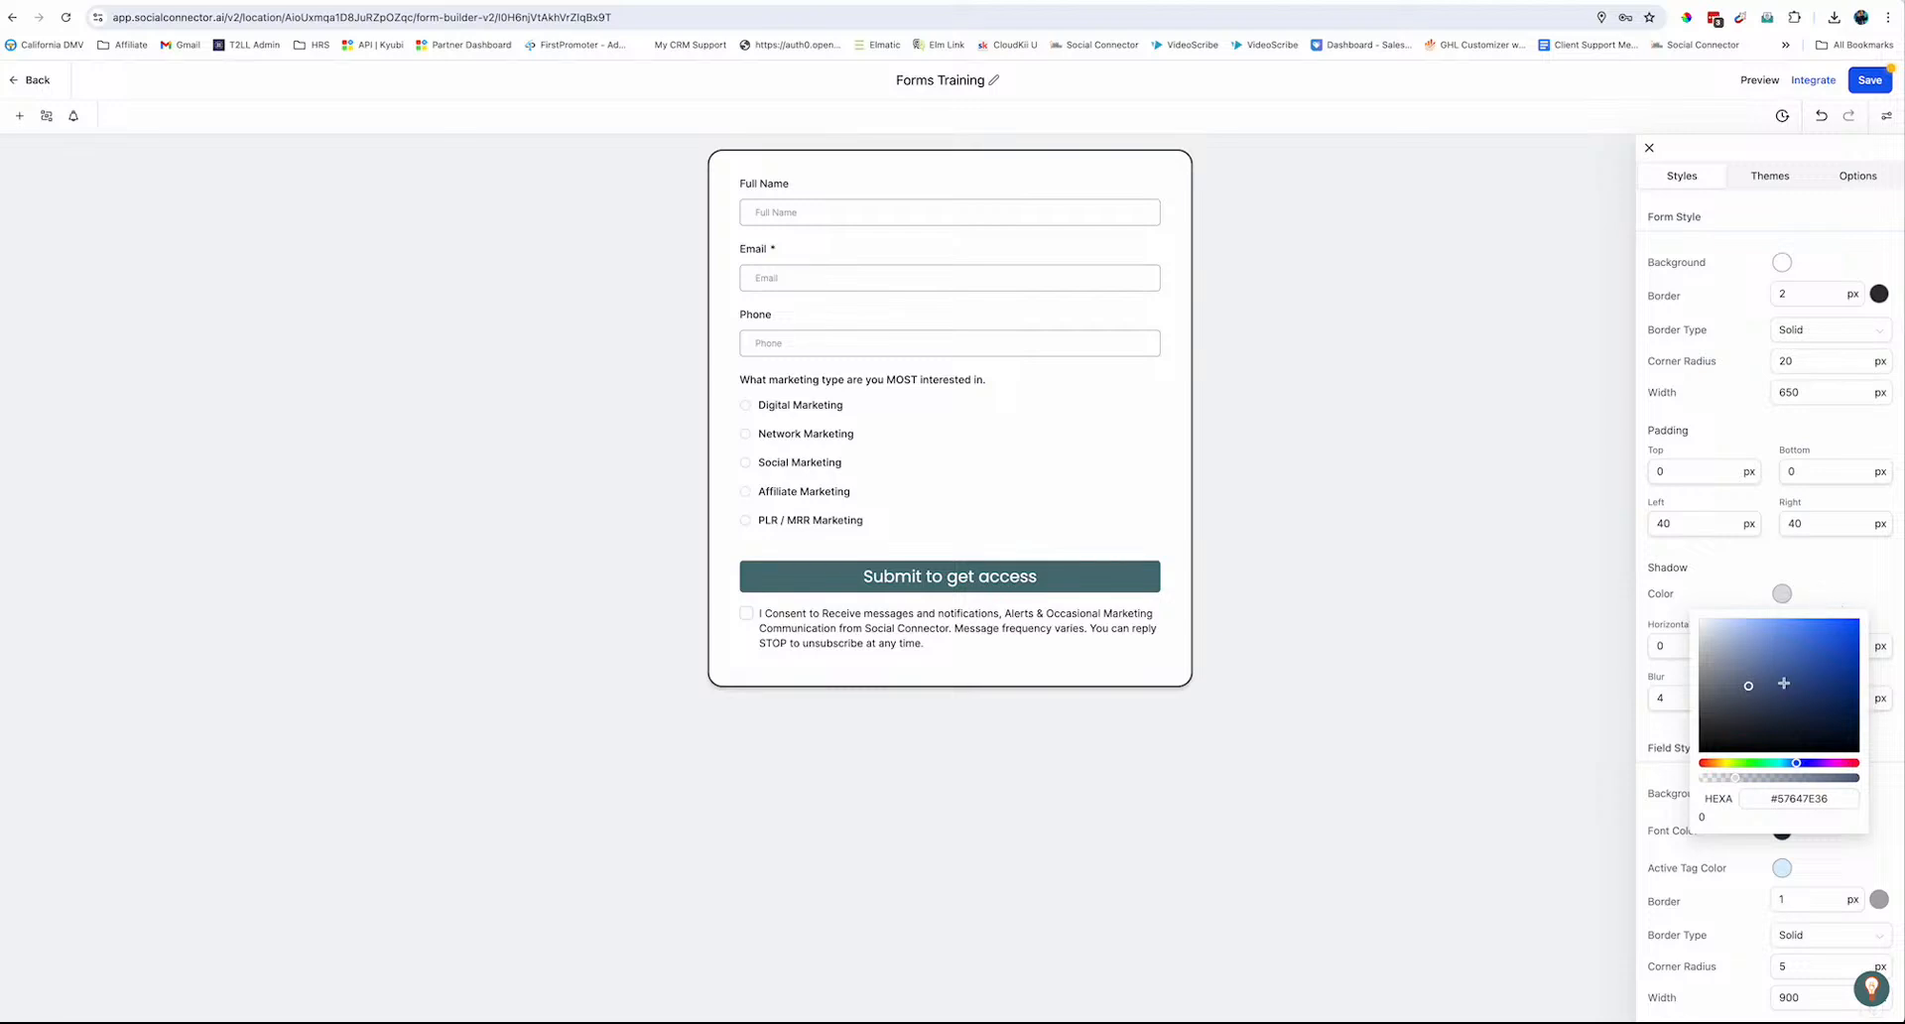
pyautogui.click(1808, 784)
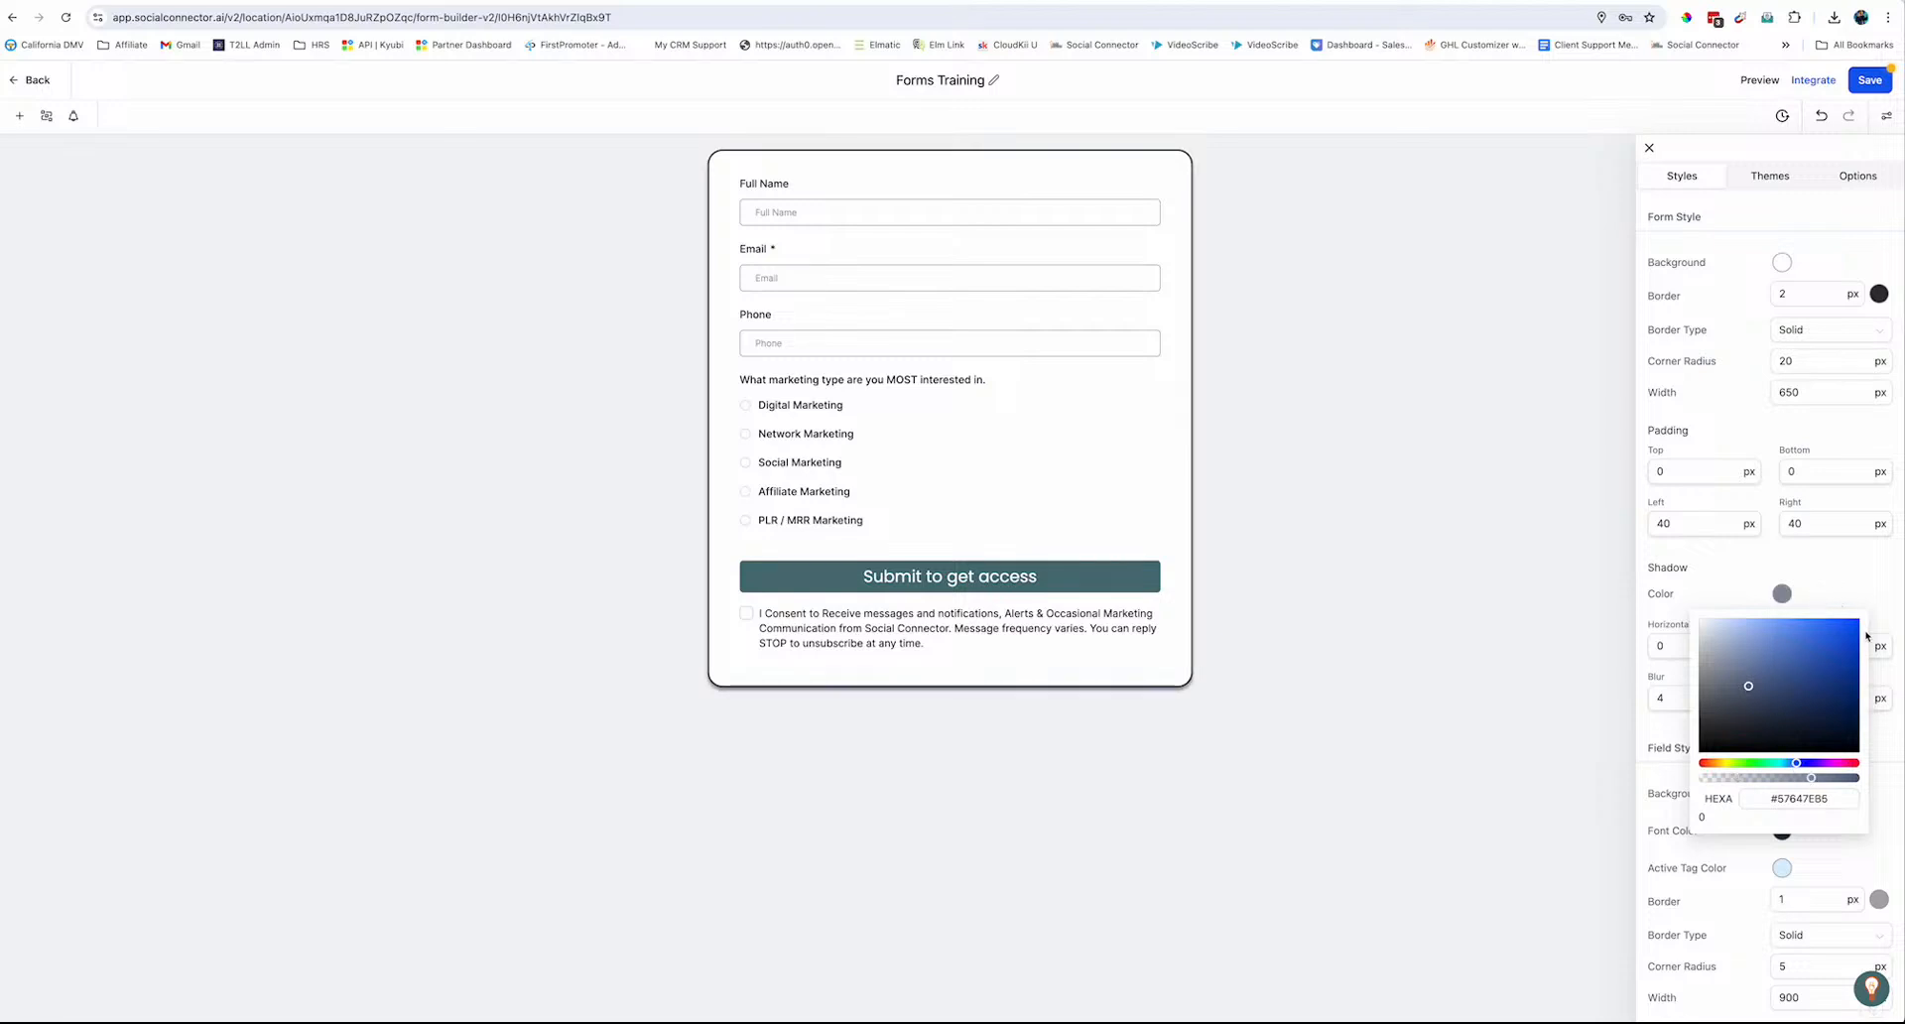
pyautogui.click(1835, 594)
# Set the shadow's horizontal offset to 3 and its spread to 0
pyautogui.click(1664, 654)
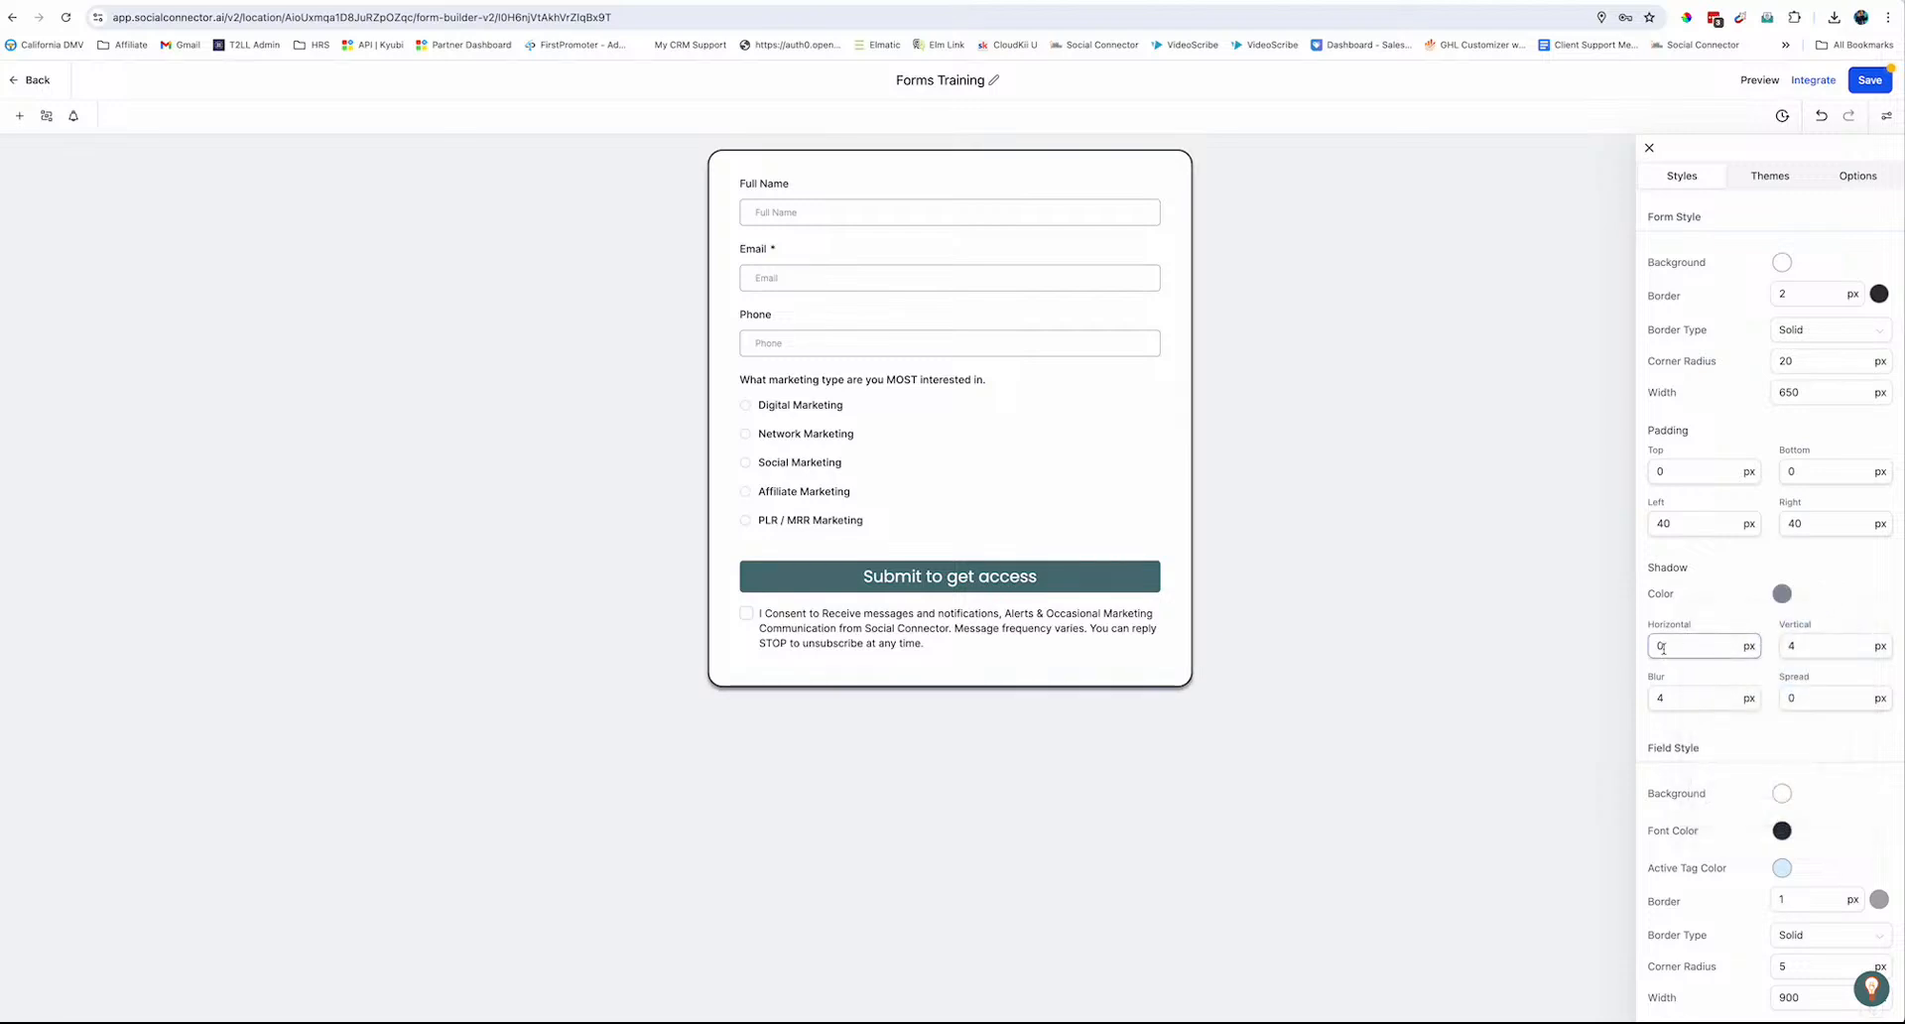
pyautogui.press('BackSpace')
pyautogui.write('3')
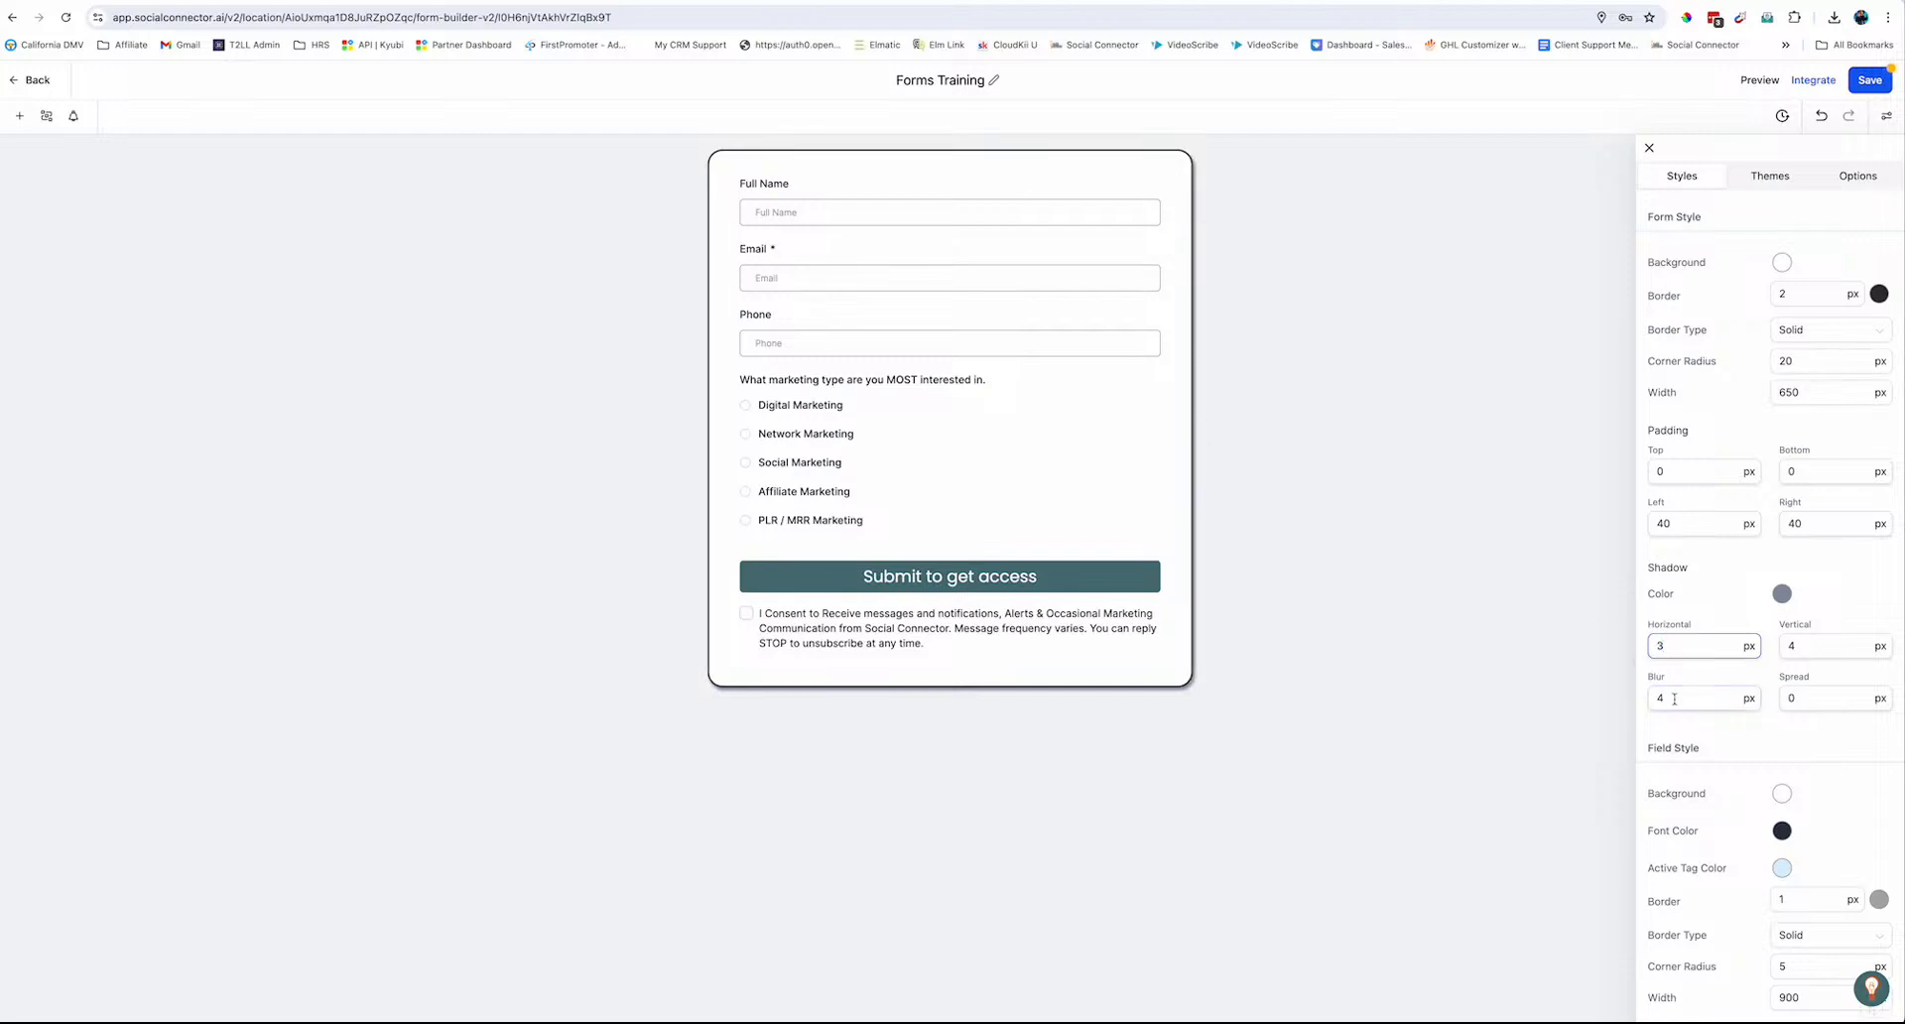
pyautogui.doubleClick(1795, 700)
pyautogui.write('2')
pyautogui.press('BackSpace')
pyautogui.write('5')
pyautogui.press('BackSpace')
pyautogui.write('0')
pyautogui.scroll(-2, 1711, 861)
pyautogui.scroll(-3, 1711, 862)
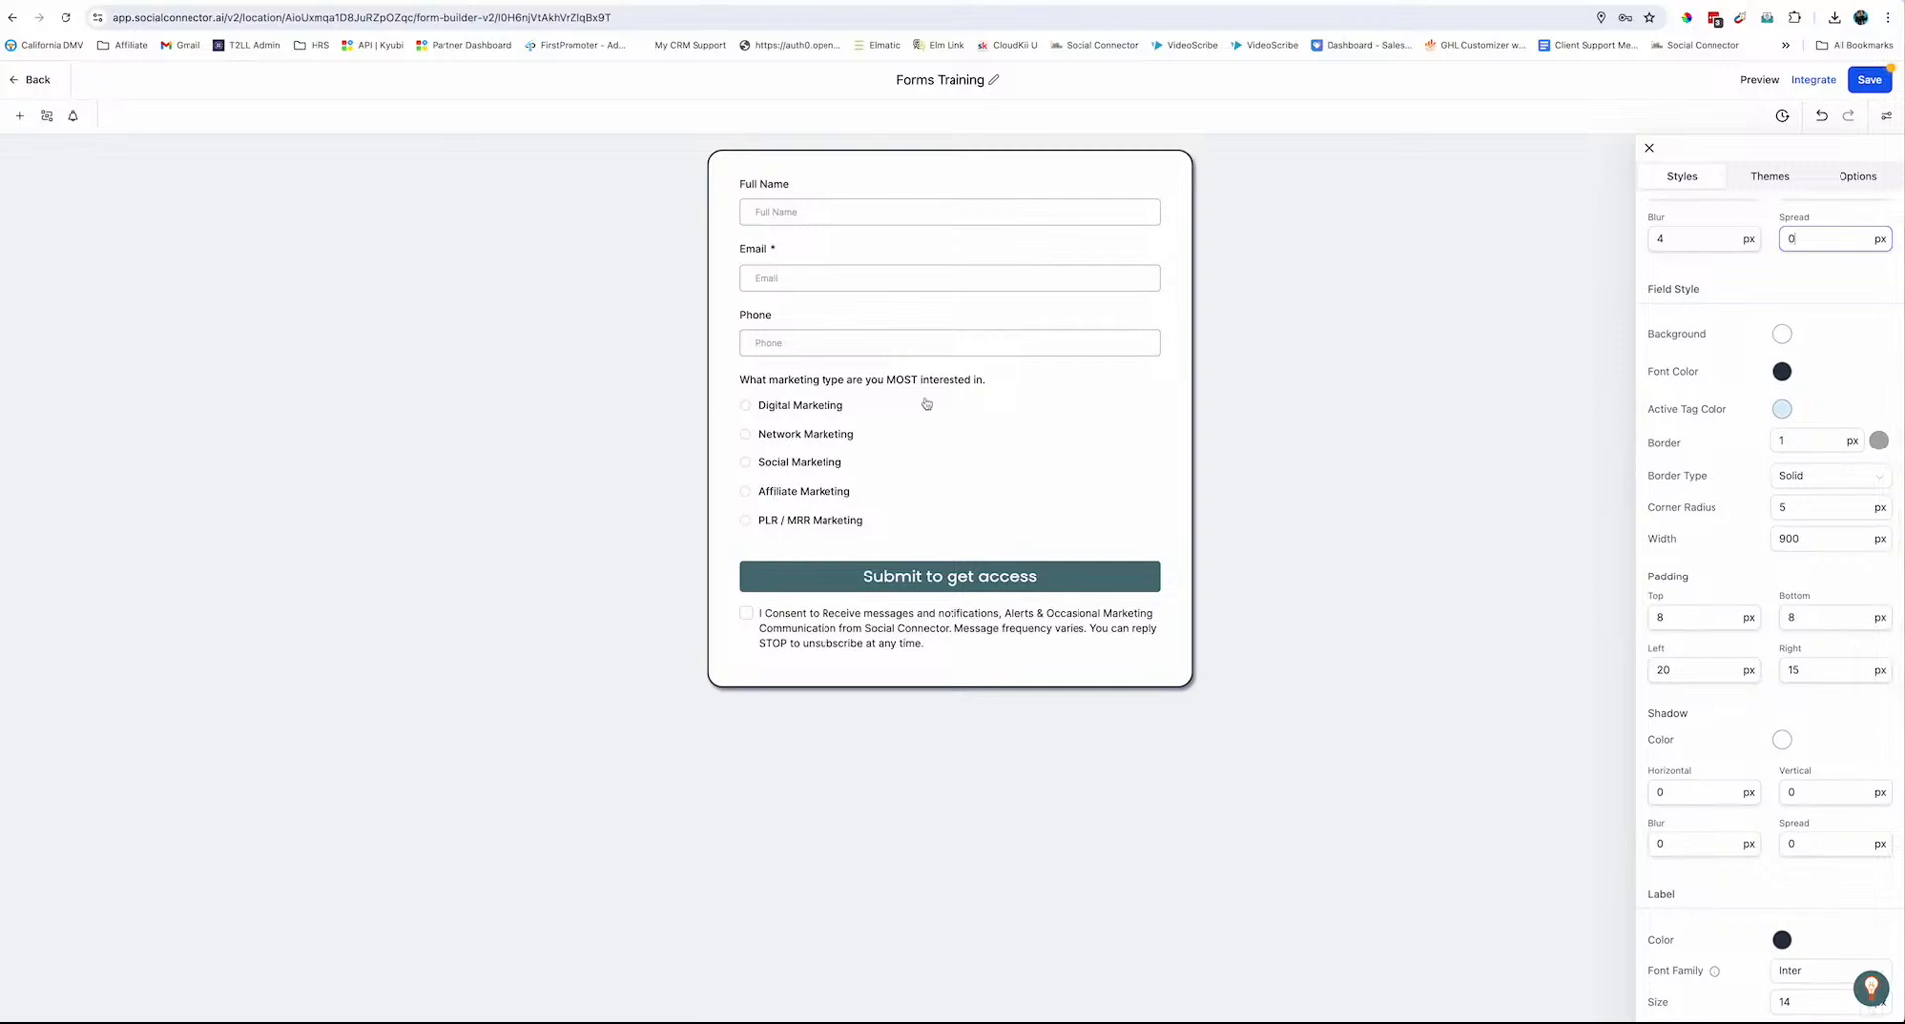
pyautogui.click(940, 451)
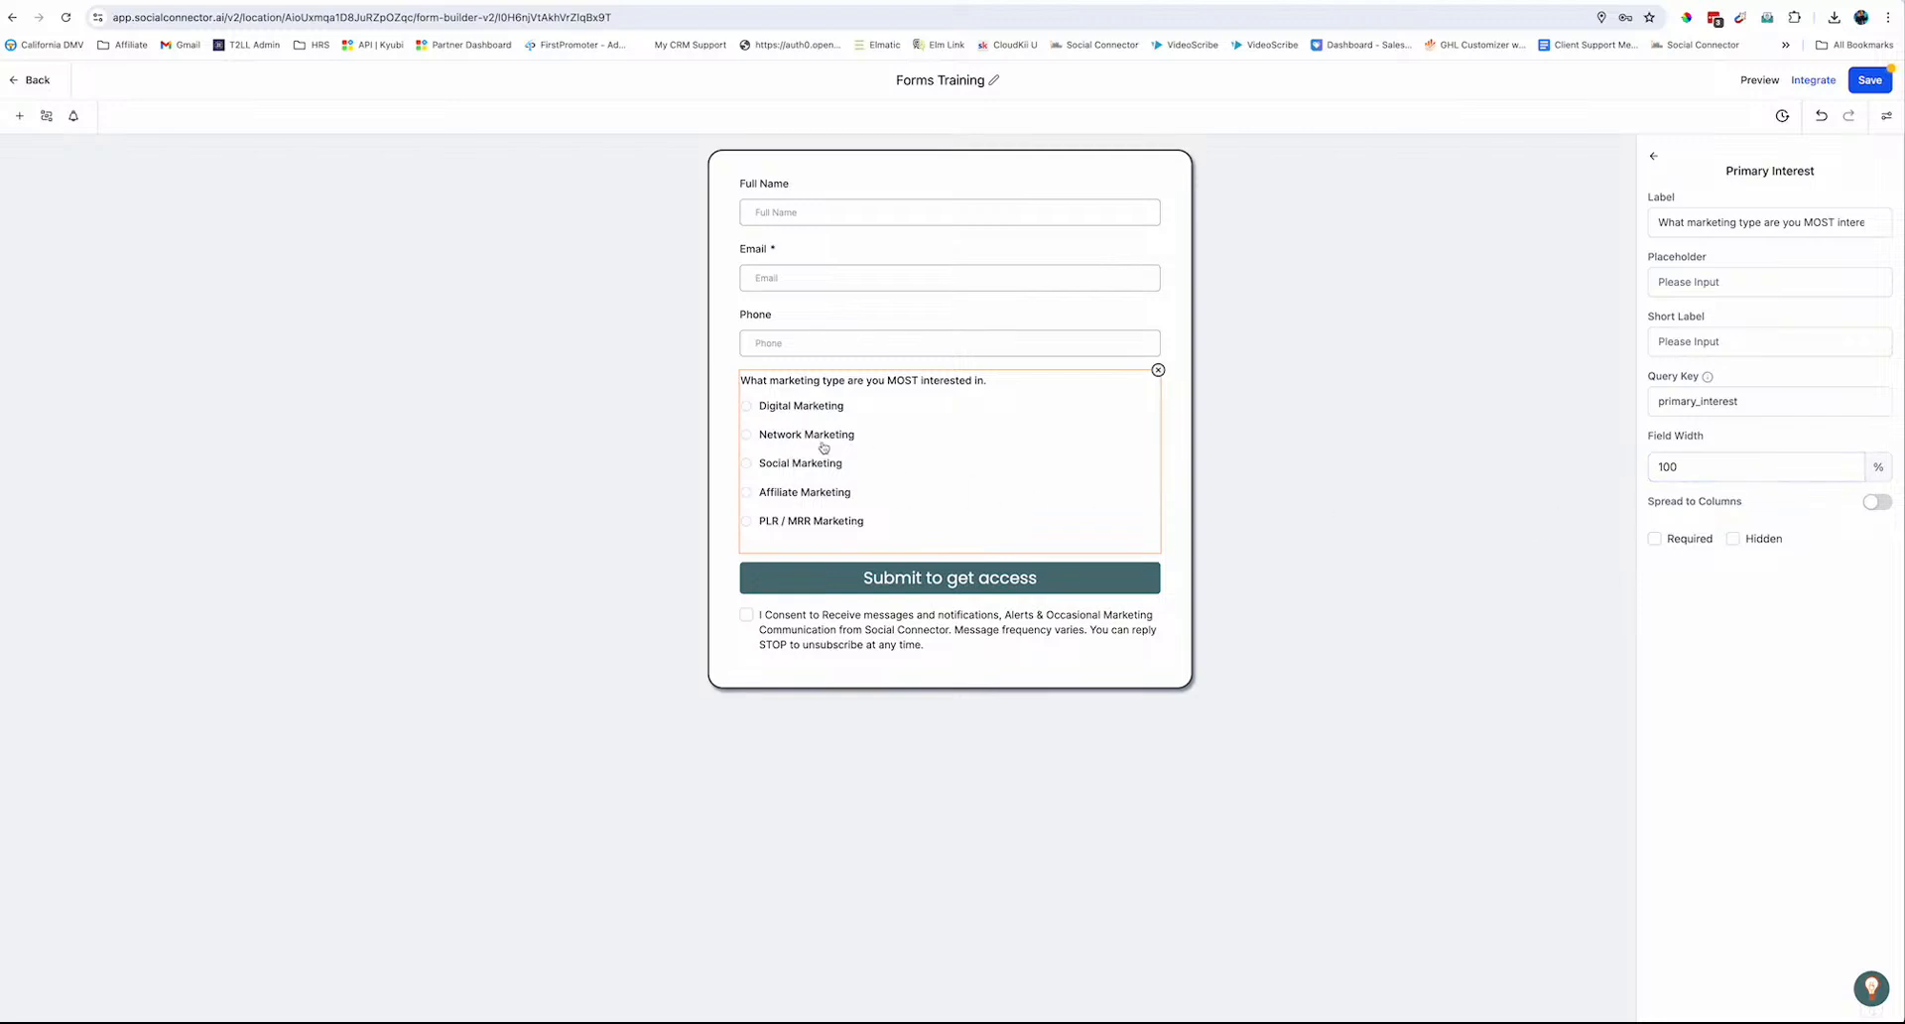
# Spread the marketing question's options into 3 columns and mark the question Required
pyautogui.click(1874, 504)
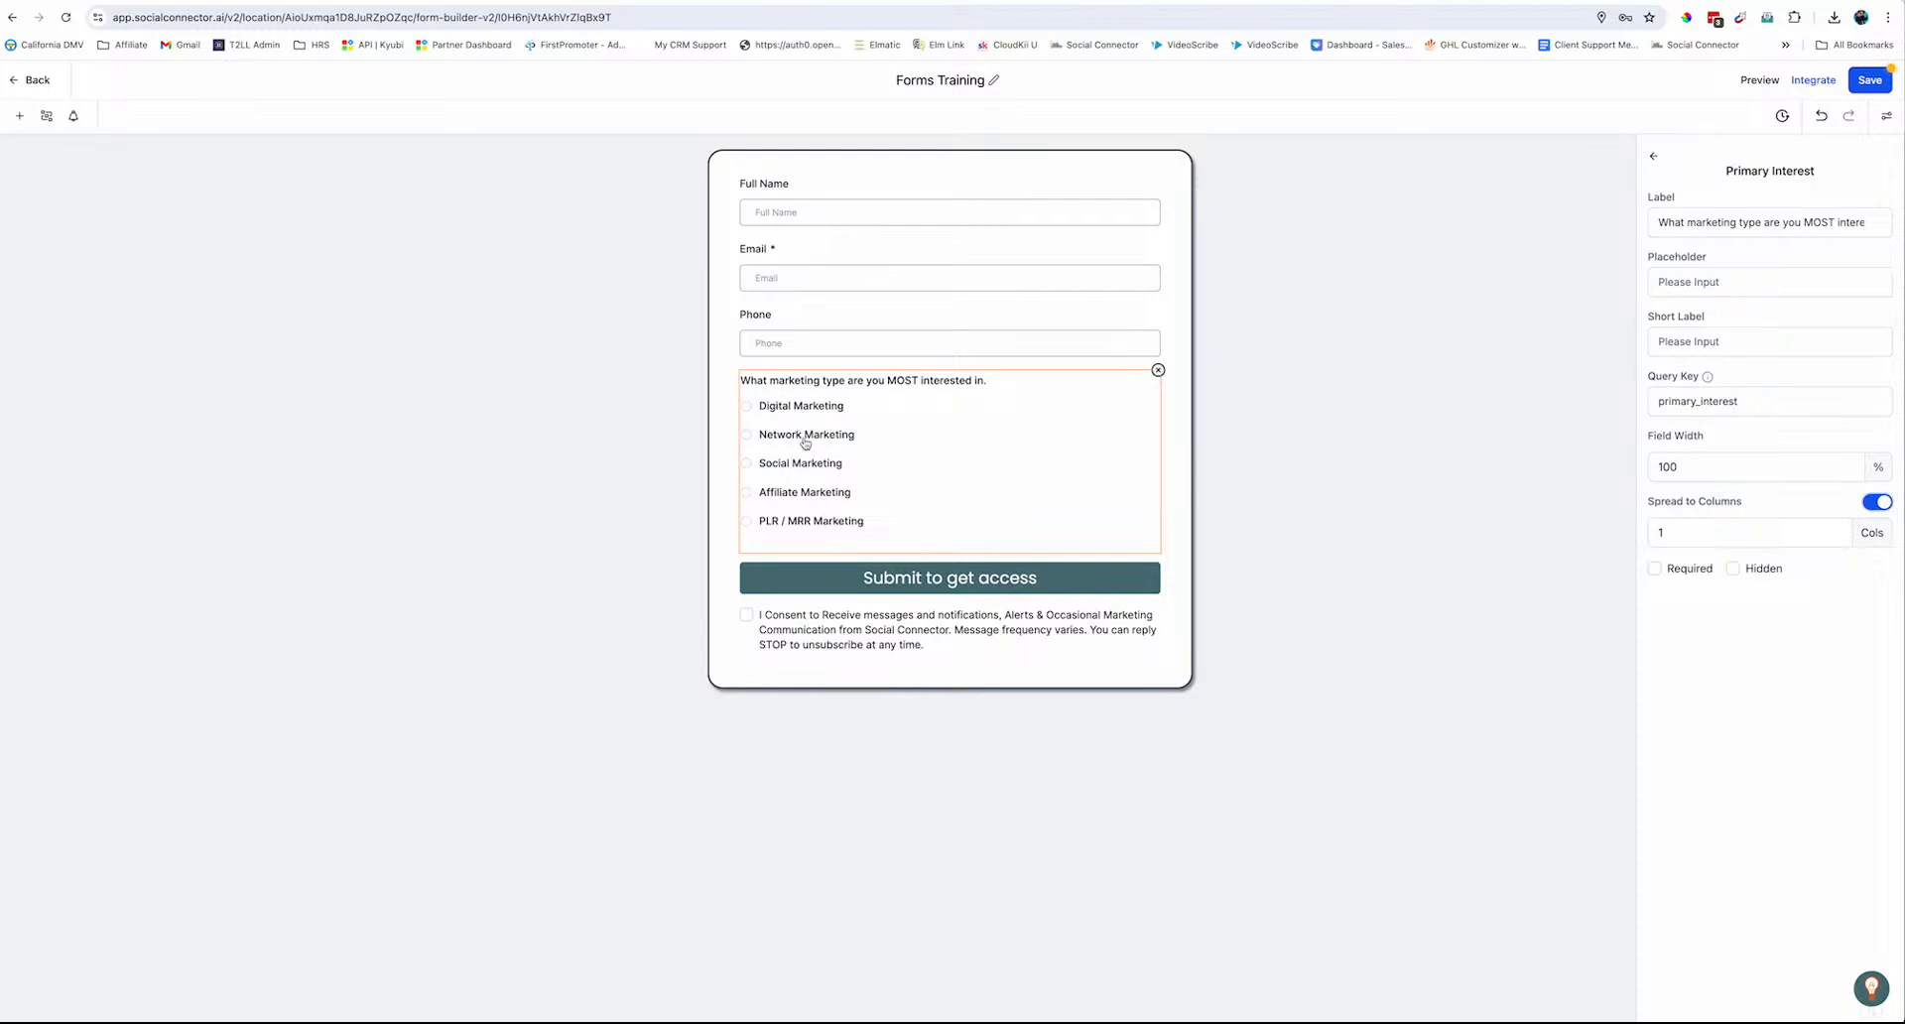
pyautogui.click(1667, 533)
pyautogui.press('BackSpace')
pyautogui.write('5')
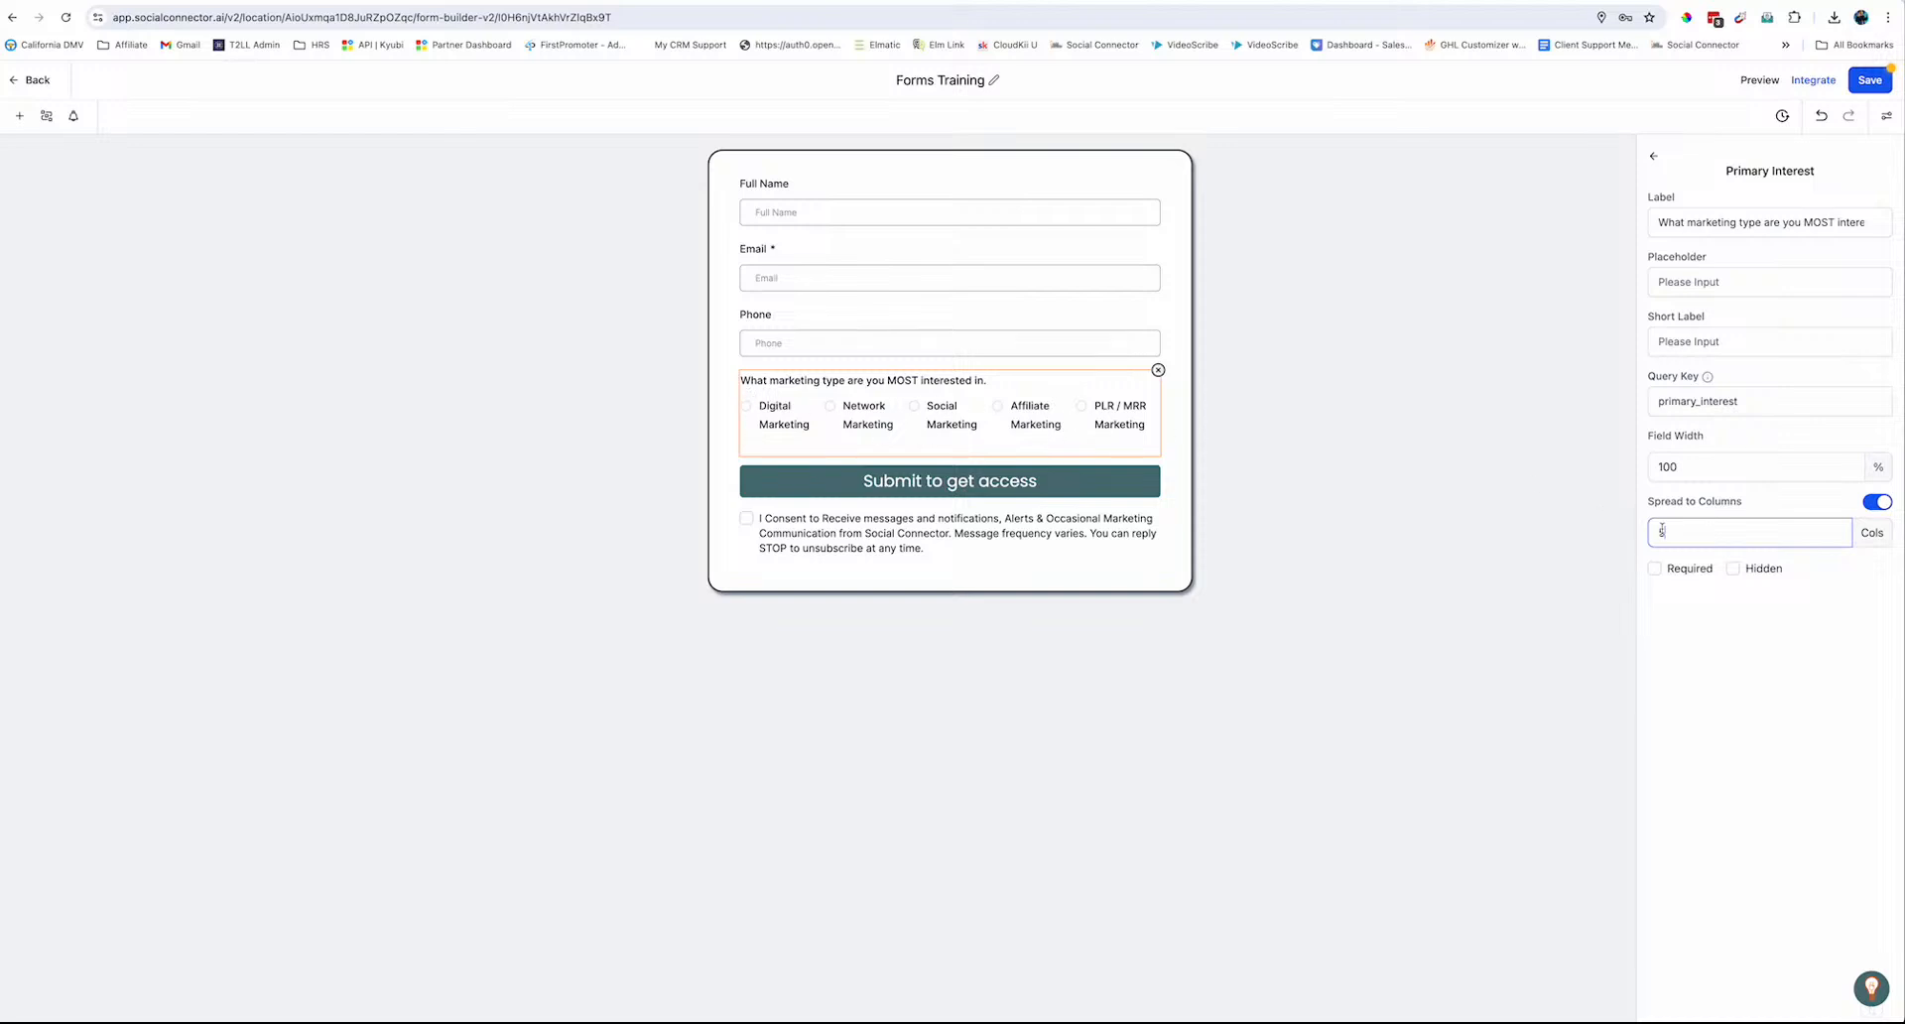
pyautogui.press('BackSpace')
pyautogui.write('3')
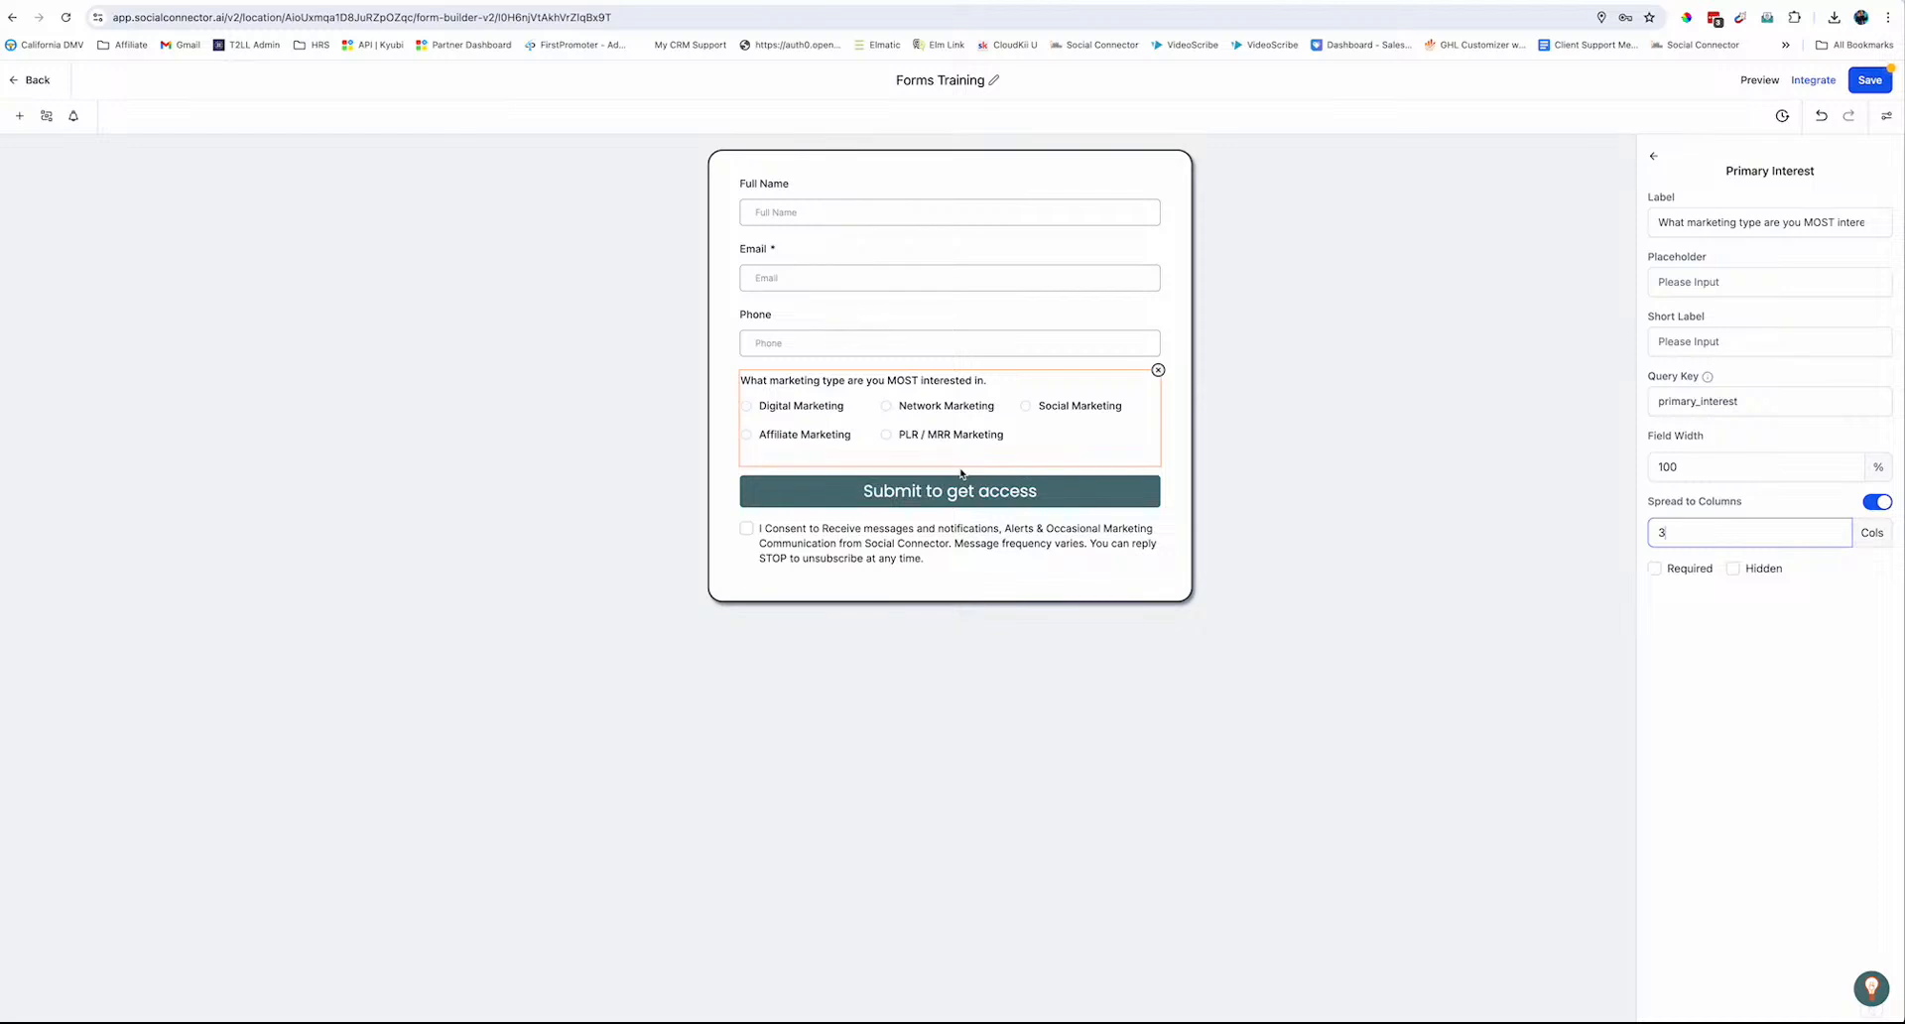
pyautogui.click(1654, 569)
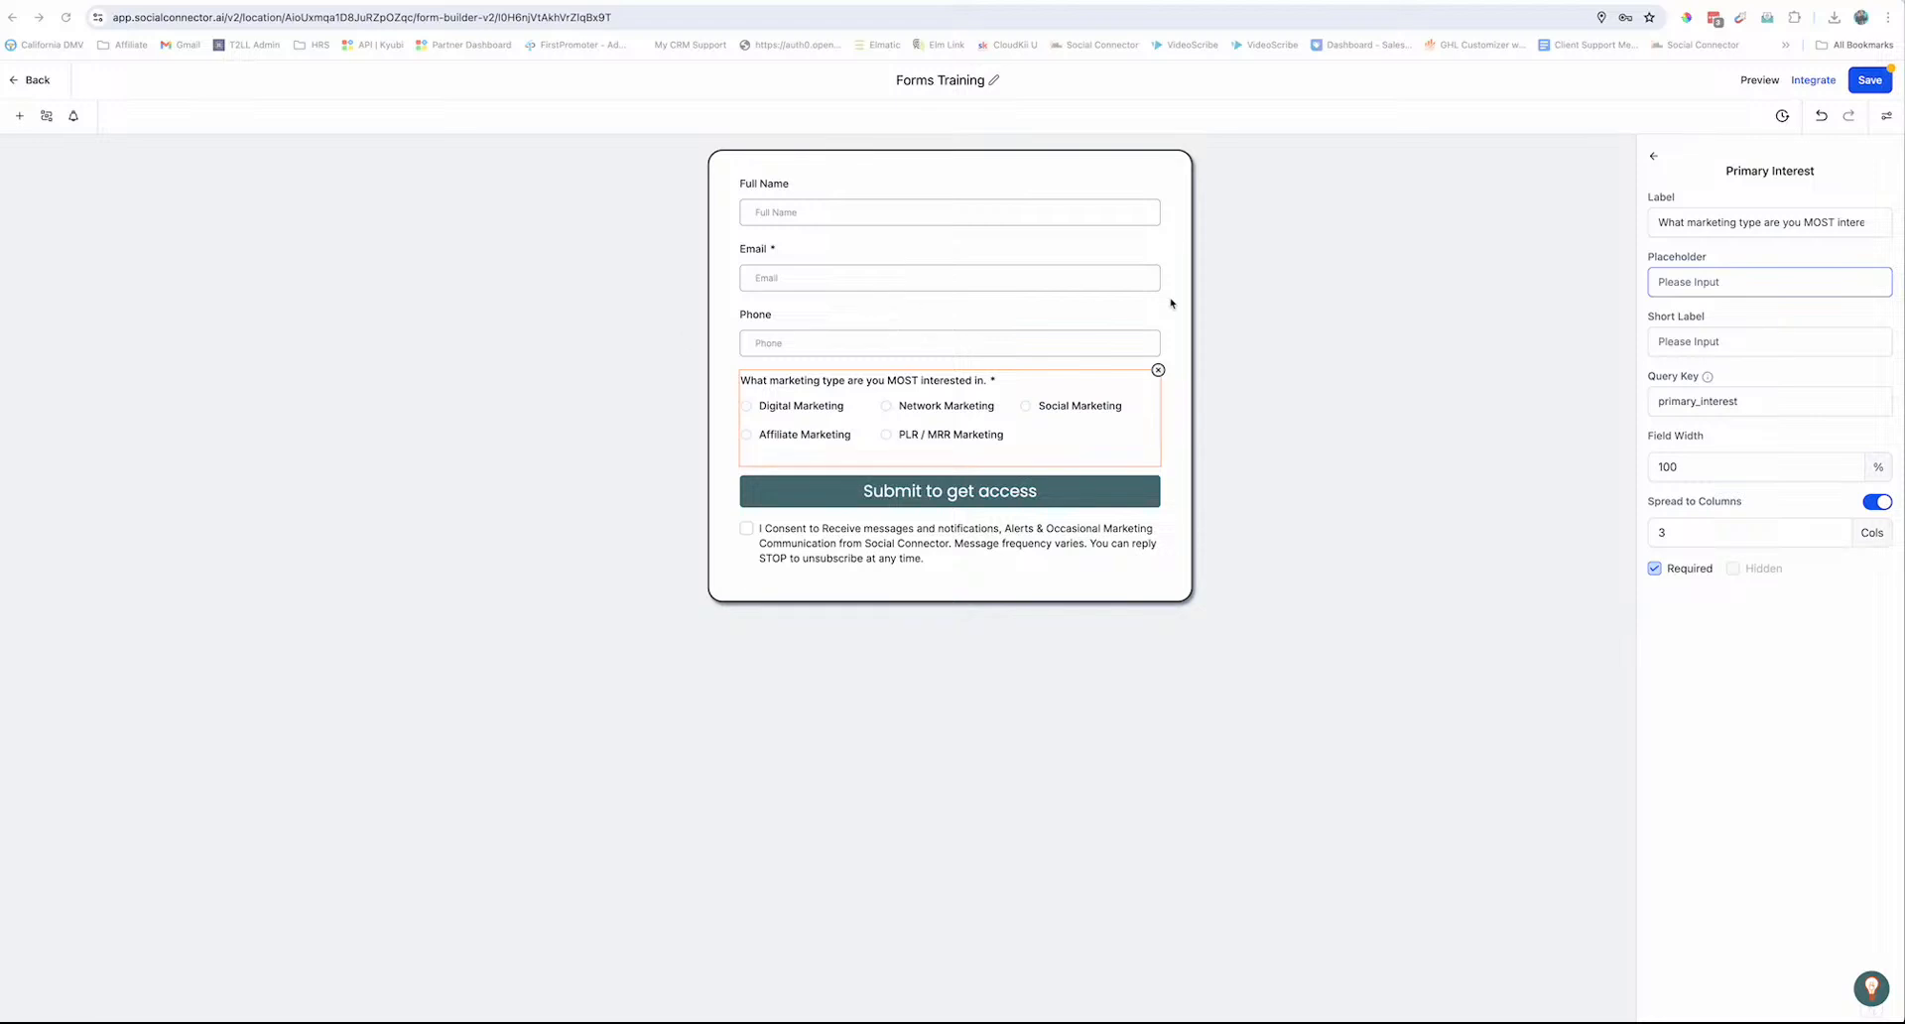
pyautogui.click(1886, 115)
# Upload FormExample.png from Business Tools Mastery 101 as the form's background image
pyautogui.scroll(-8, 1685, 544)
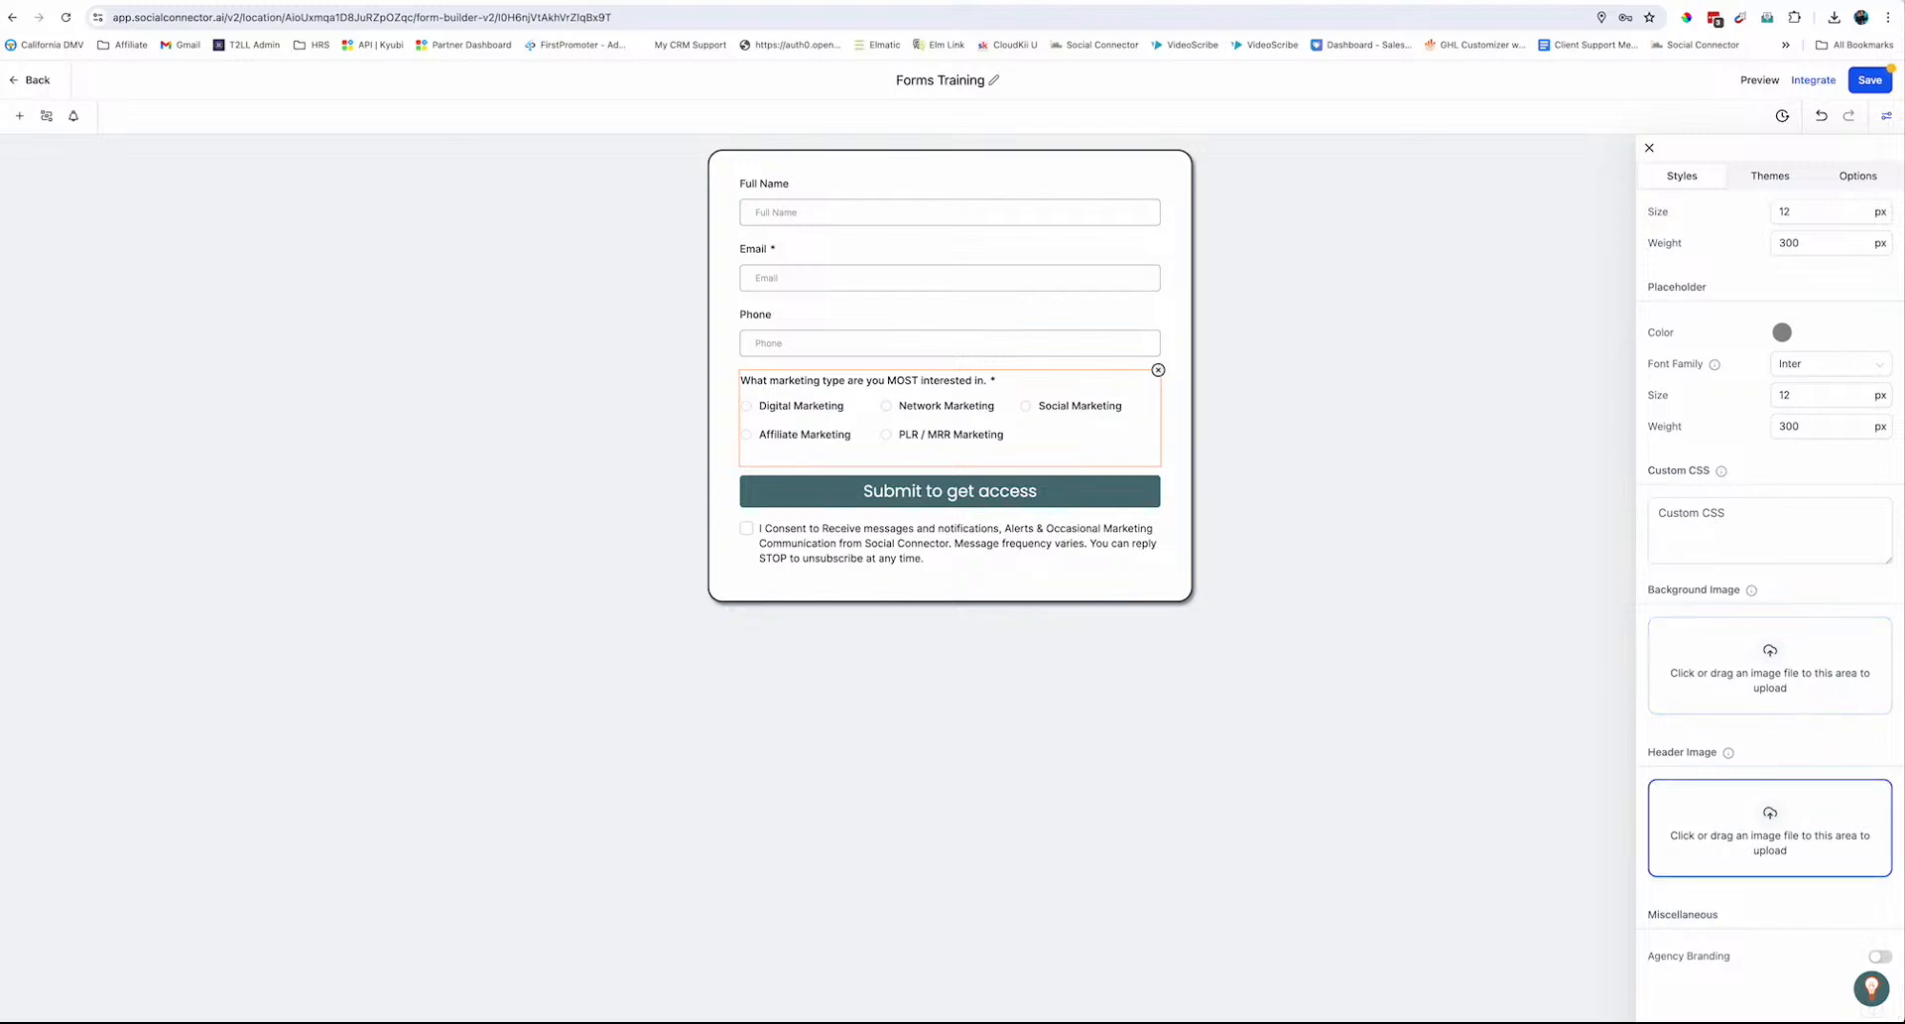
pyautogui.click(1769, 672)
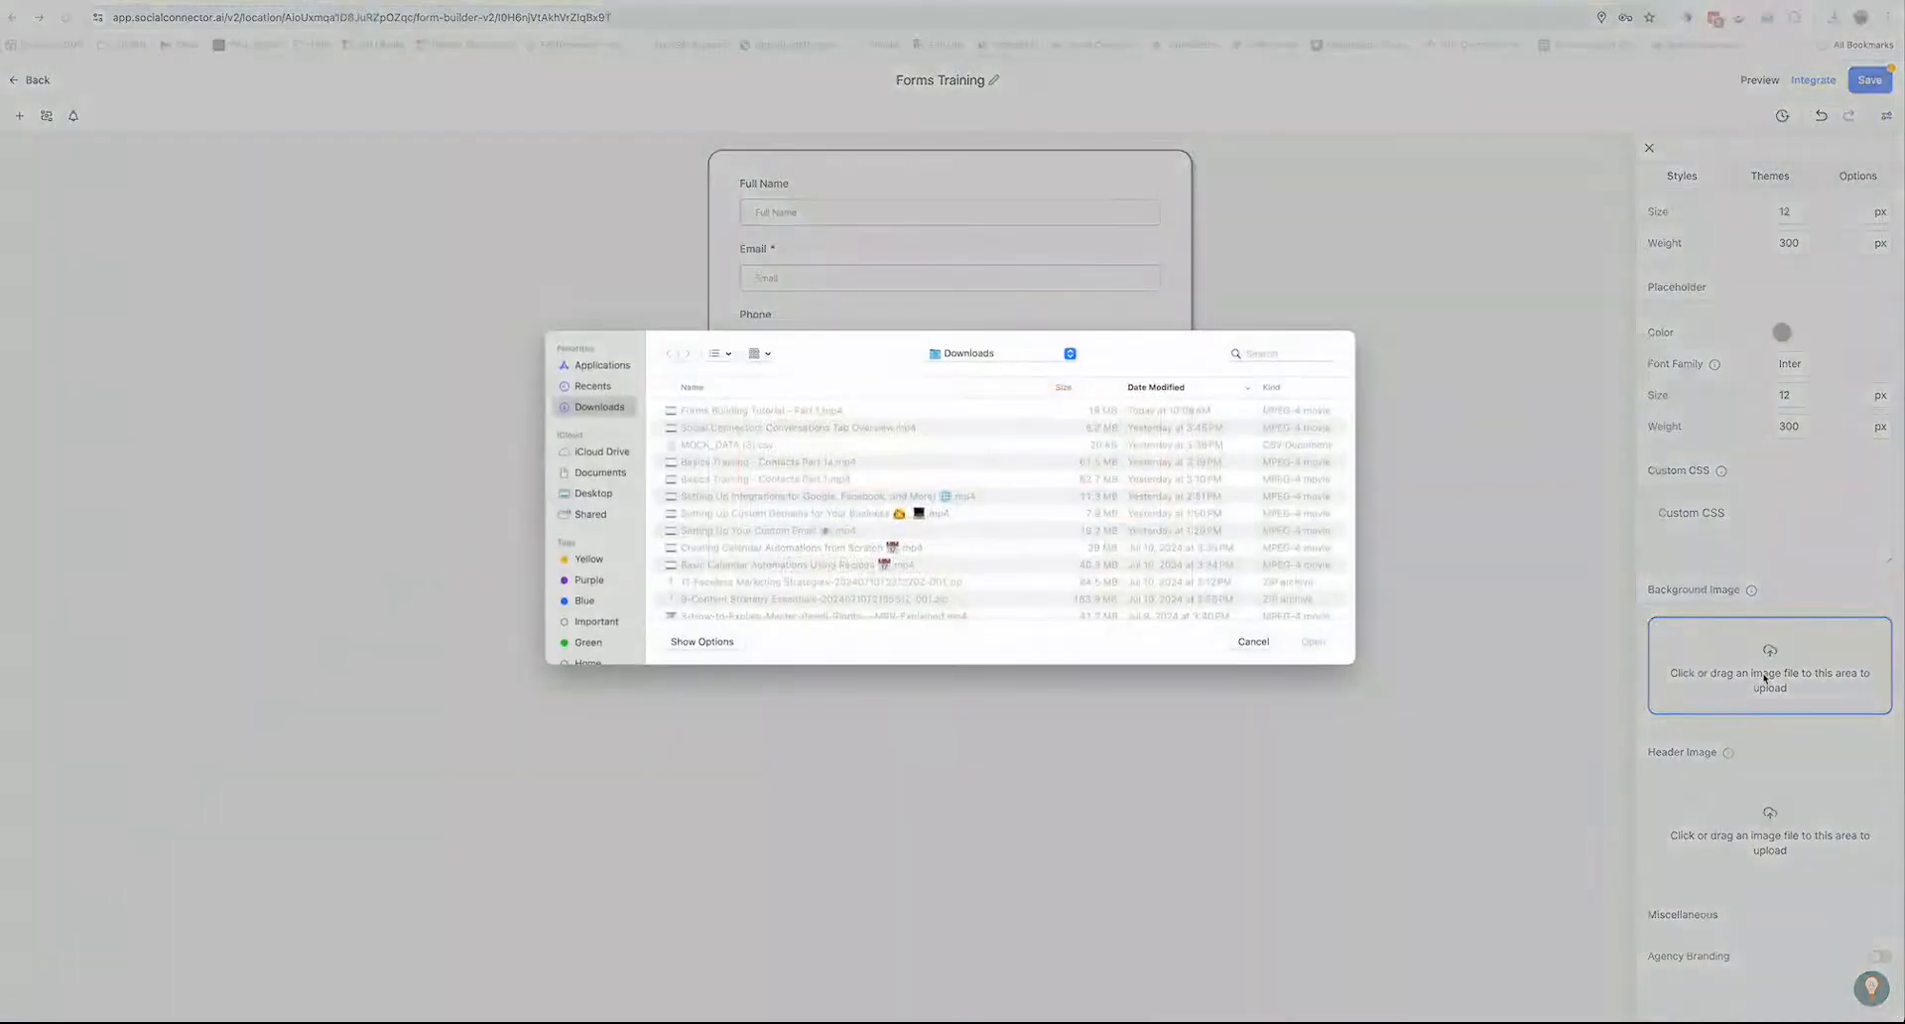
pyautogui.click(596, 493)
pyautogui.doubleClick(699, 417)
pyautogui.doubleClick(700, 417)
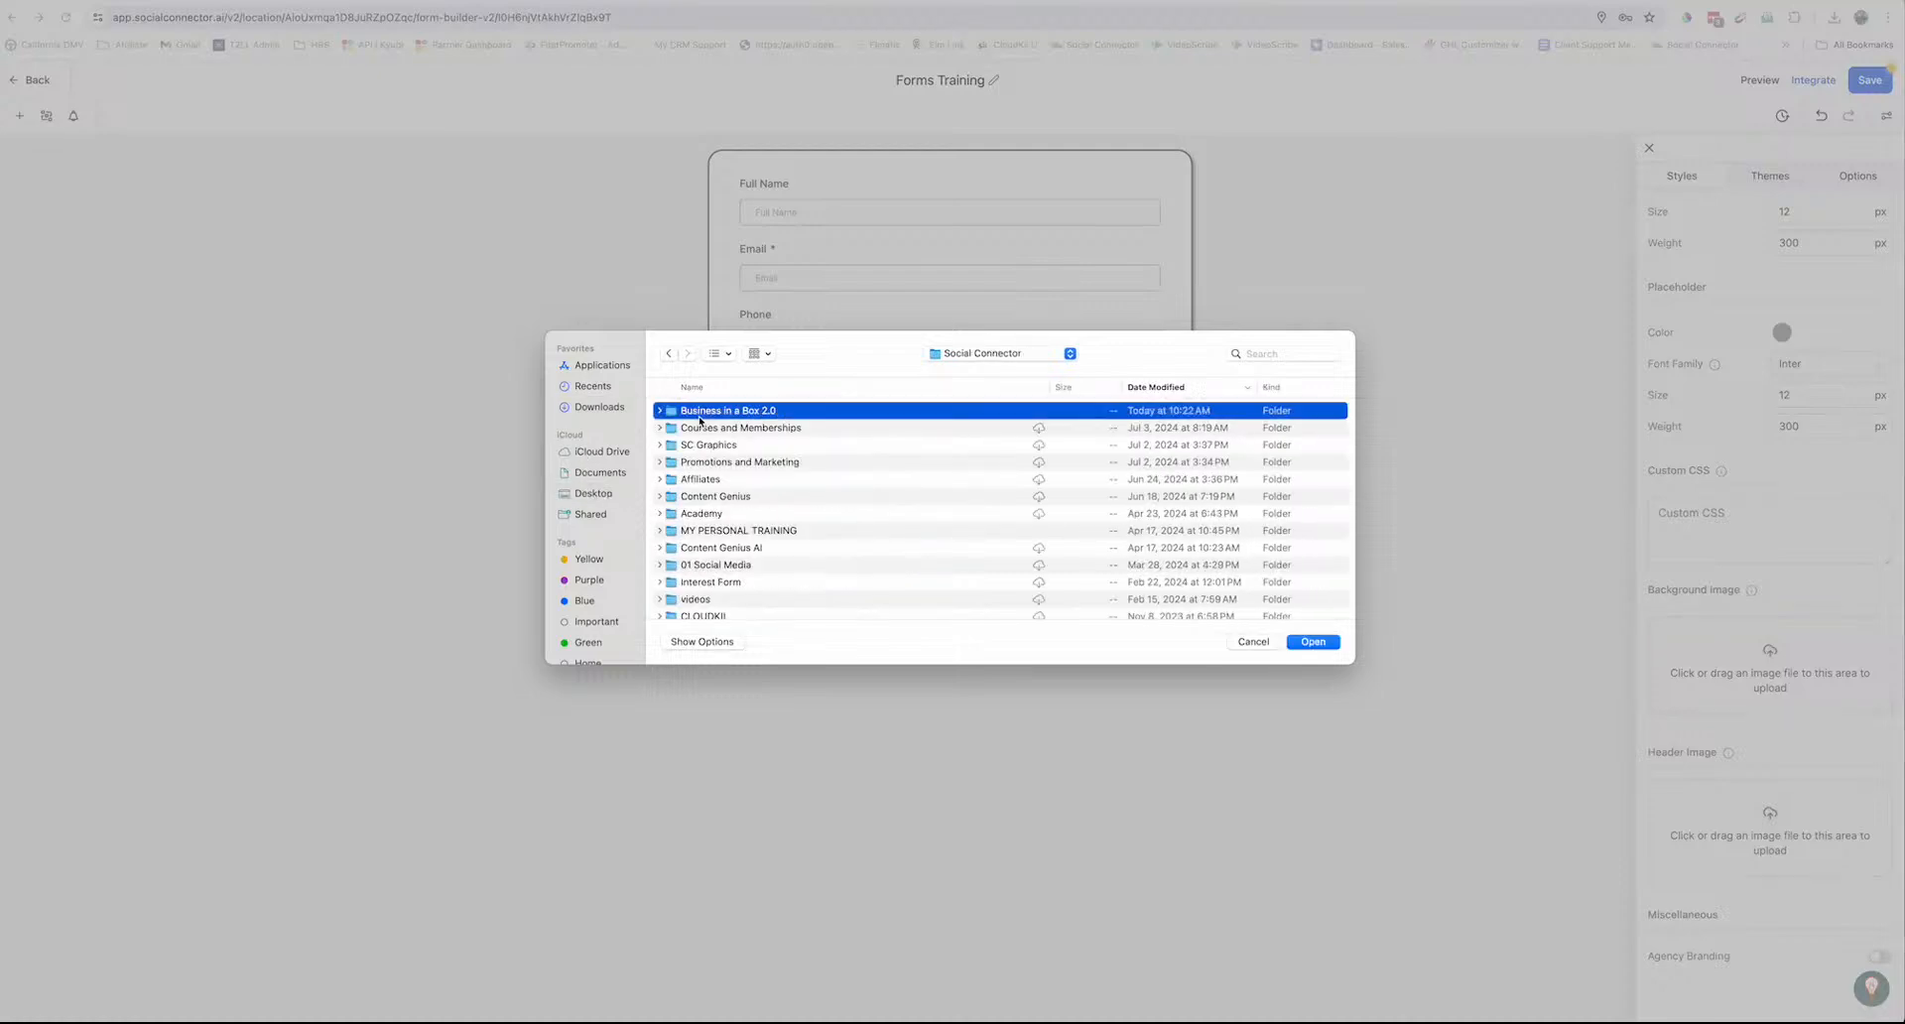
pyautogui.doubleClick(700, 417)
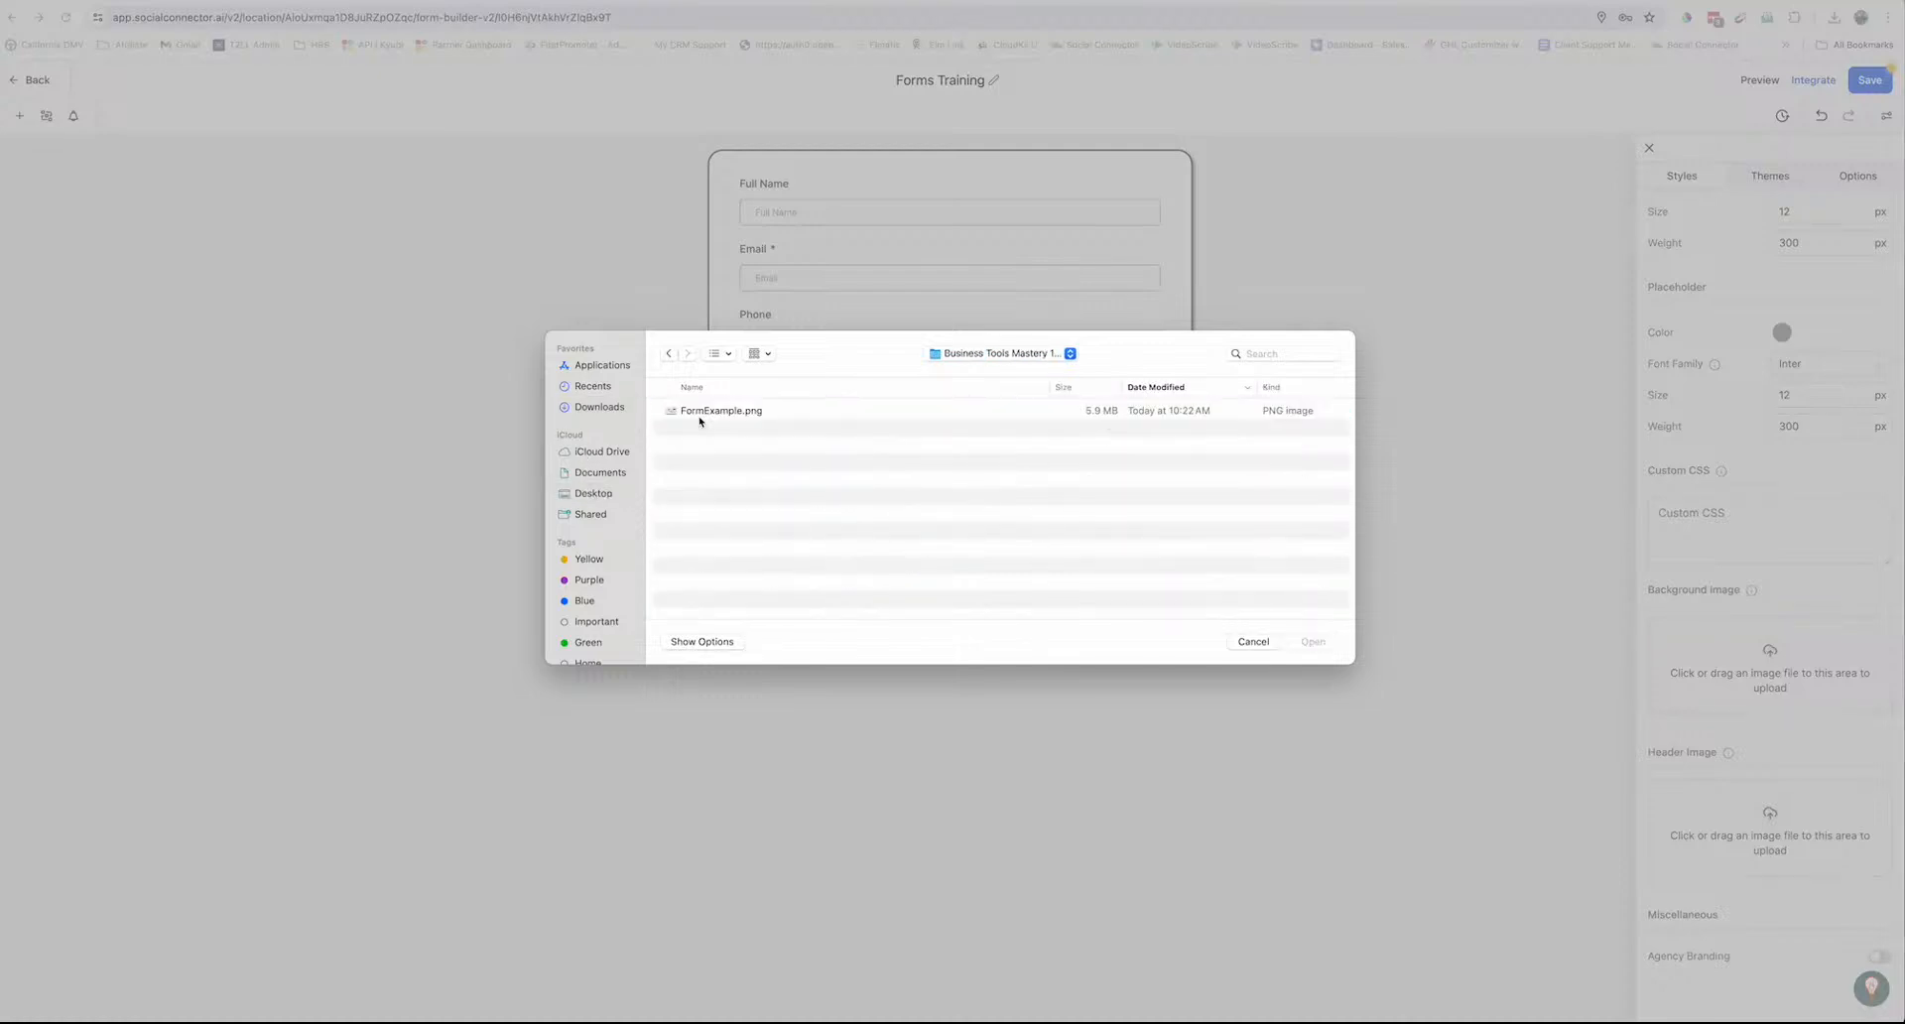
pyautogui.doubleClick(699, 412)
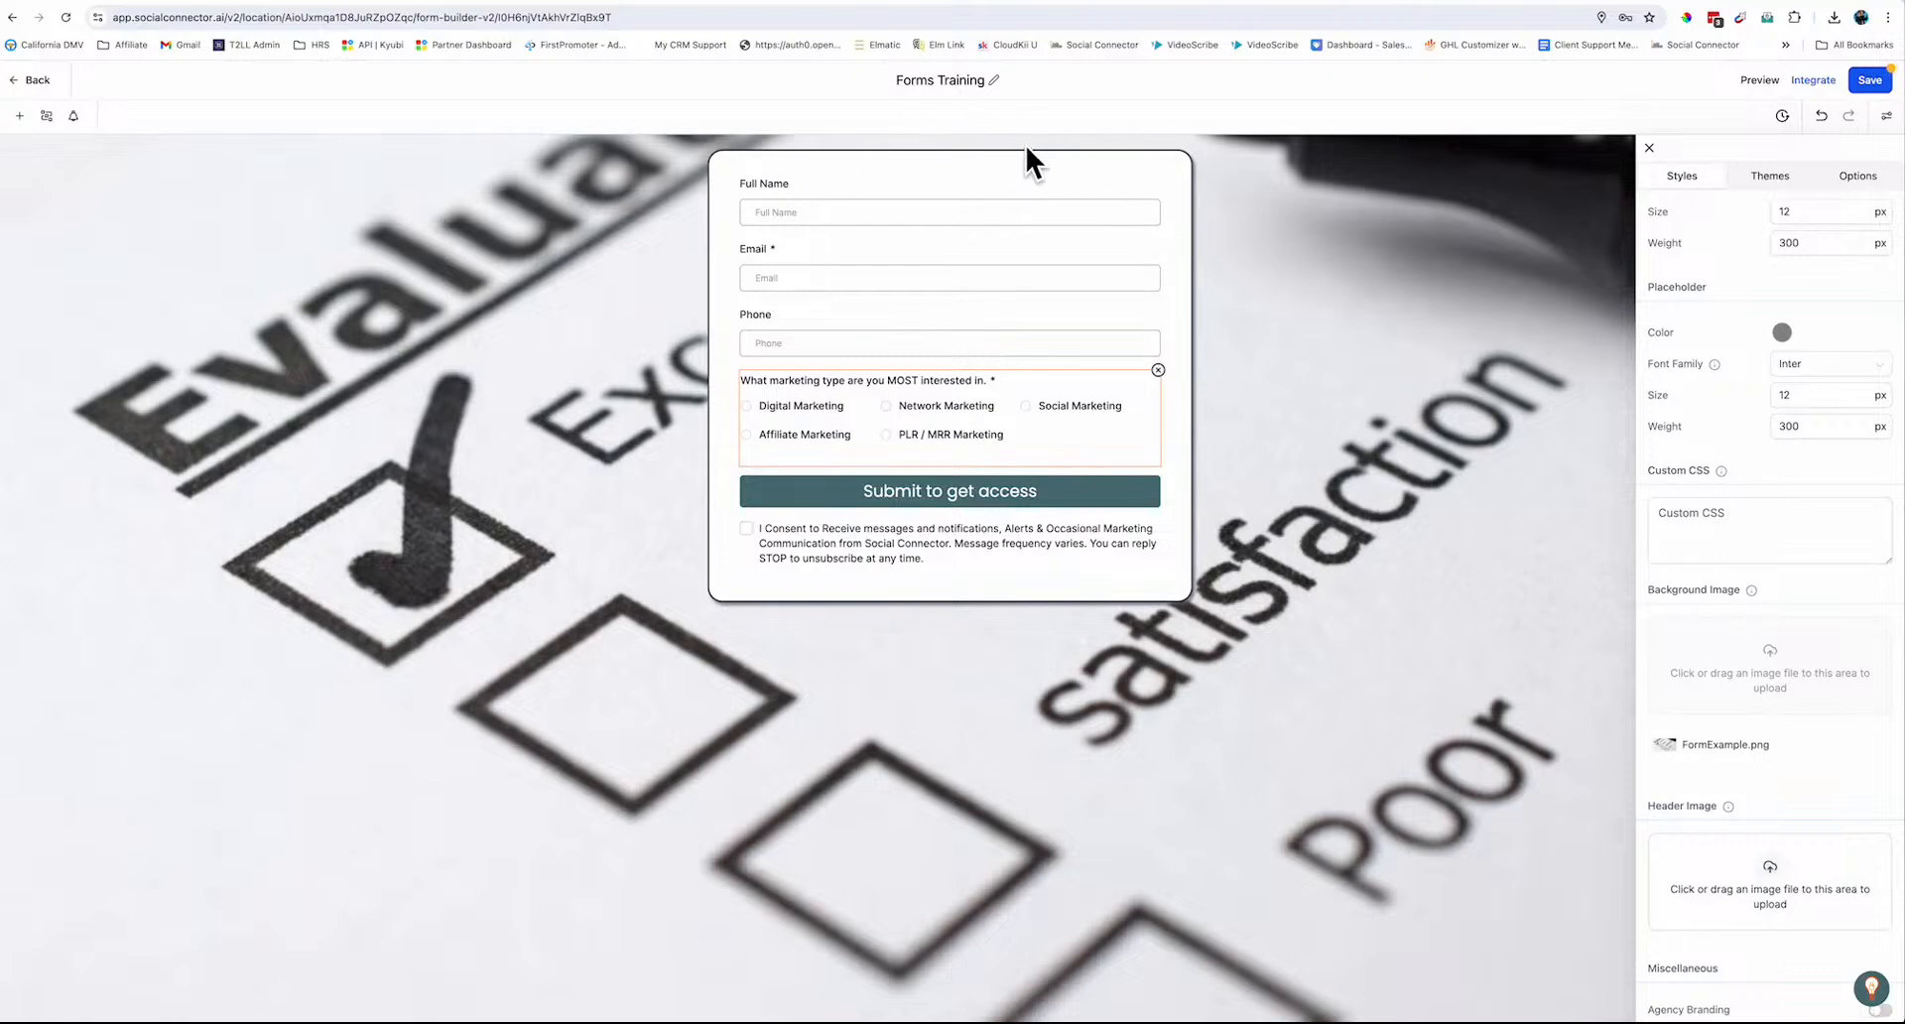
# Upload 2.png from the S.C. folder as the header image, then delete it
pyautogui.click(1768, 879)
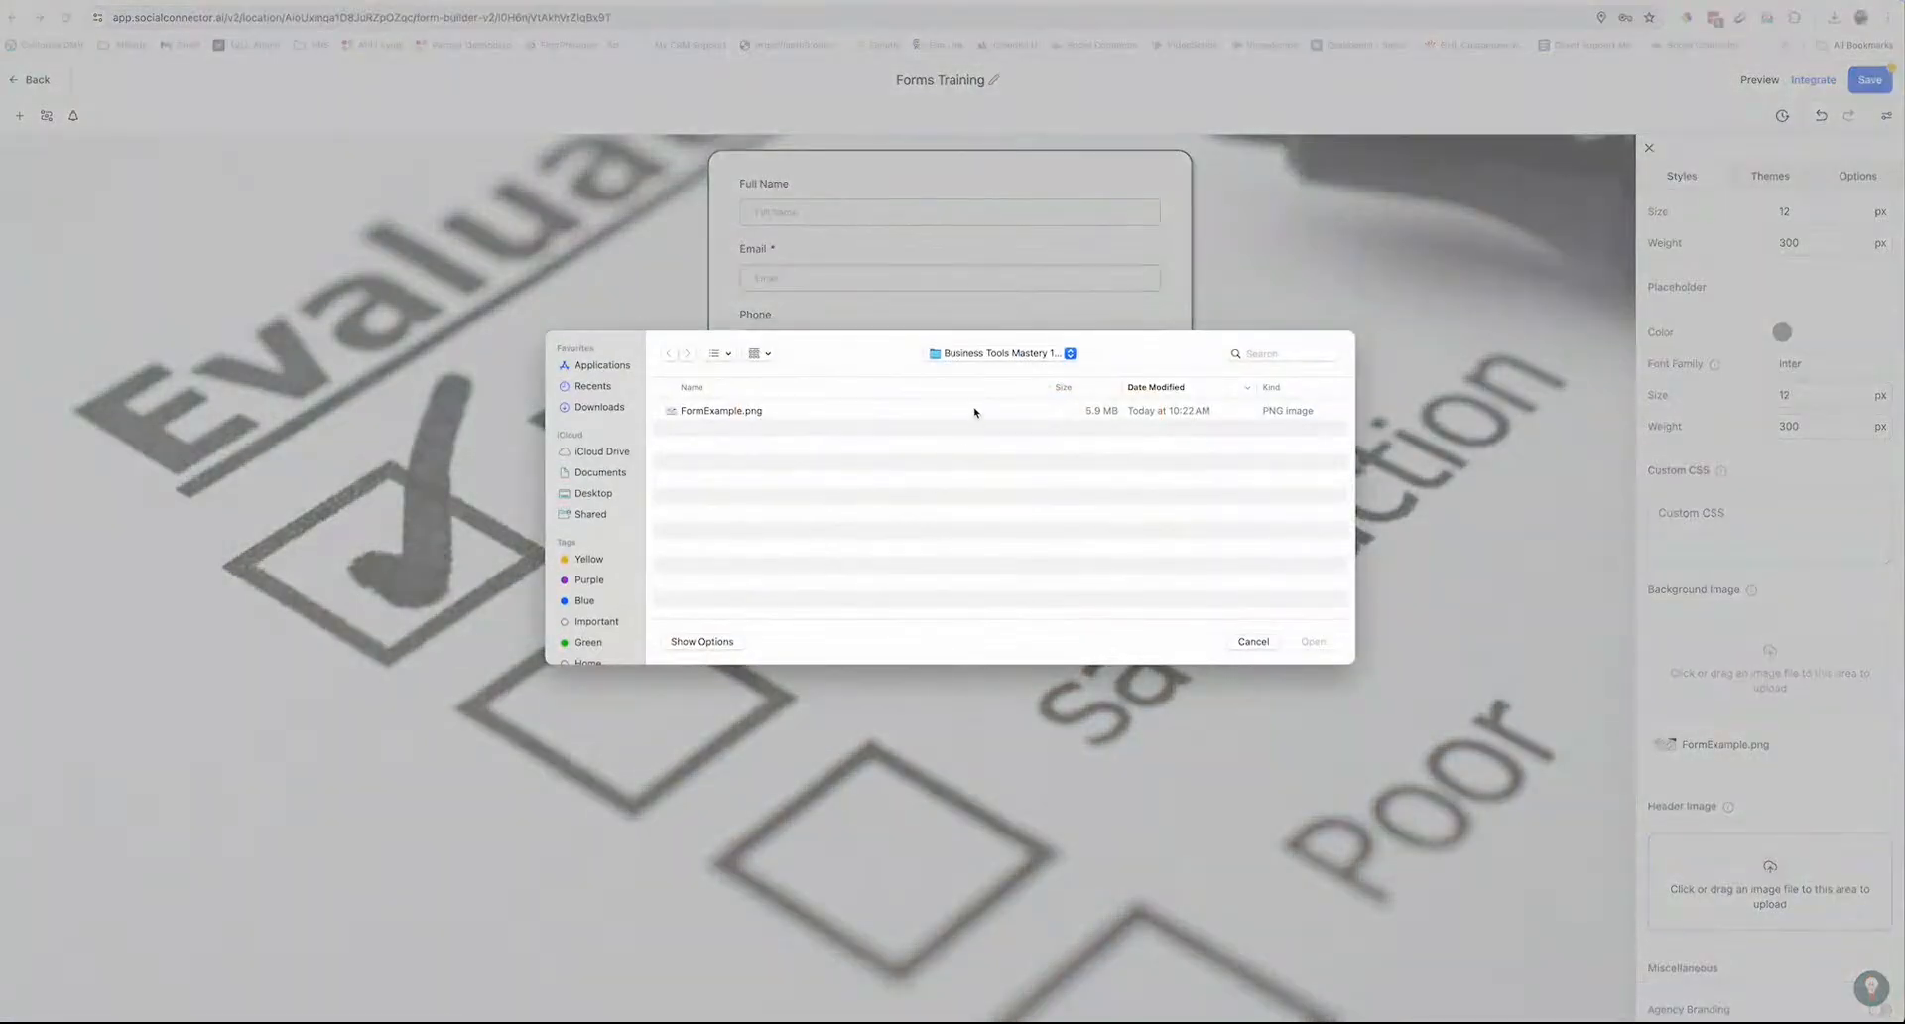
pyautogui.click(967, 355)
pyautogui.click(968, 369)
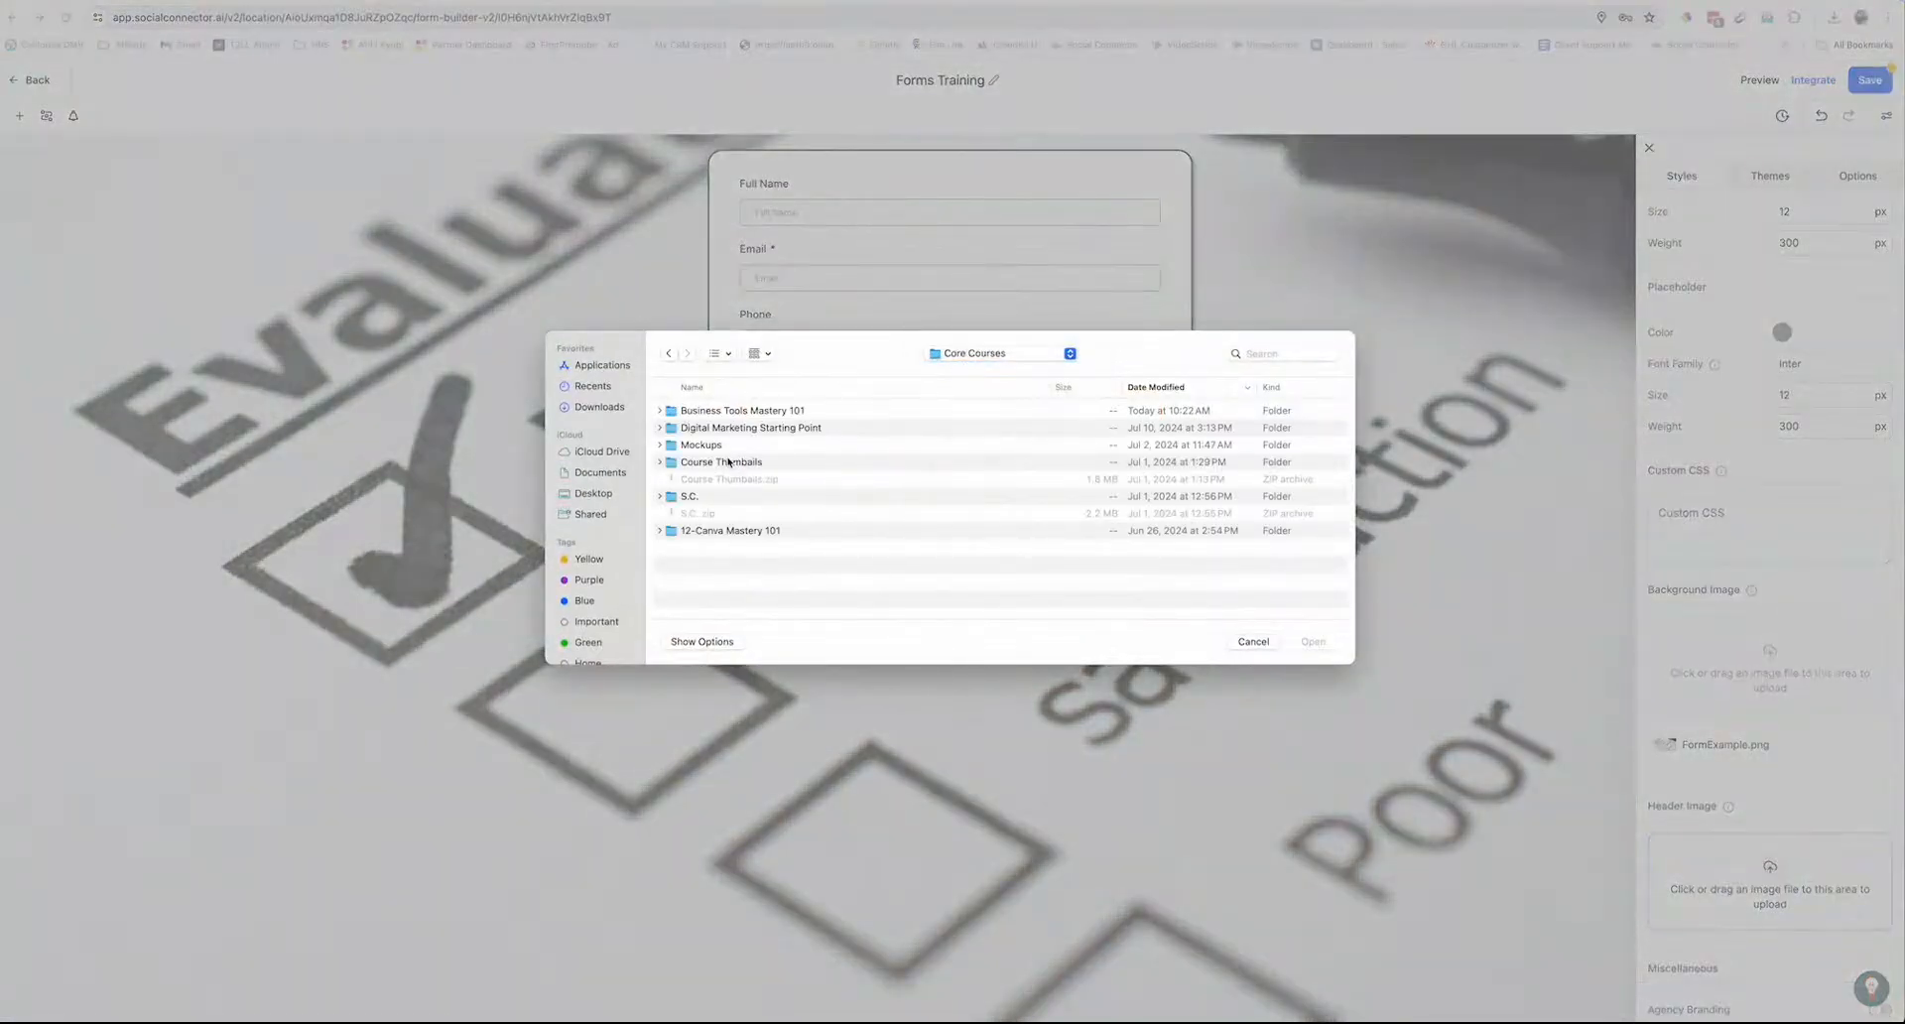
pyautogui.doubleClick(684, 500)
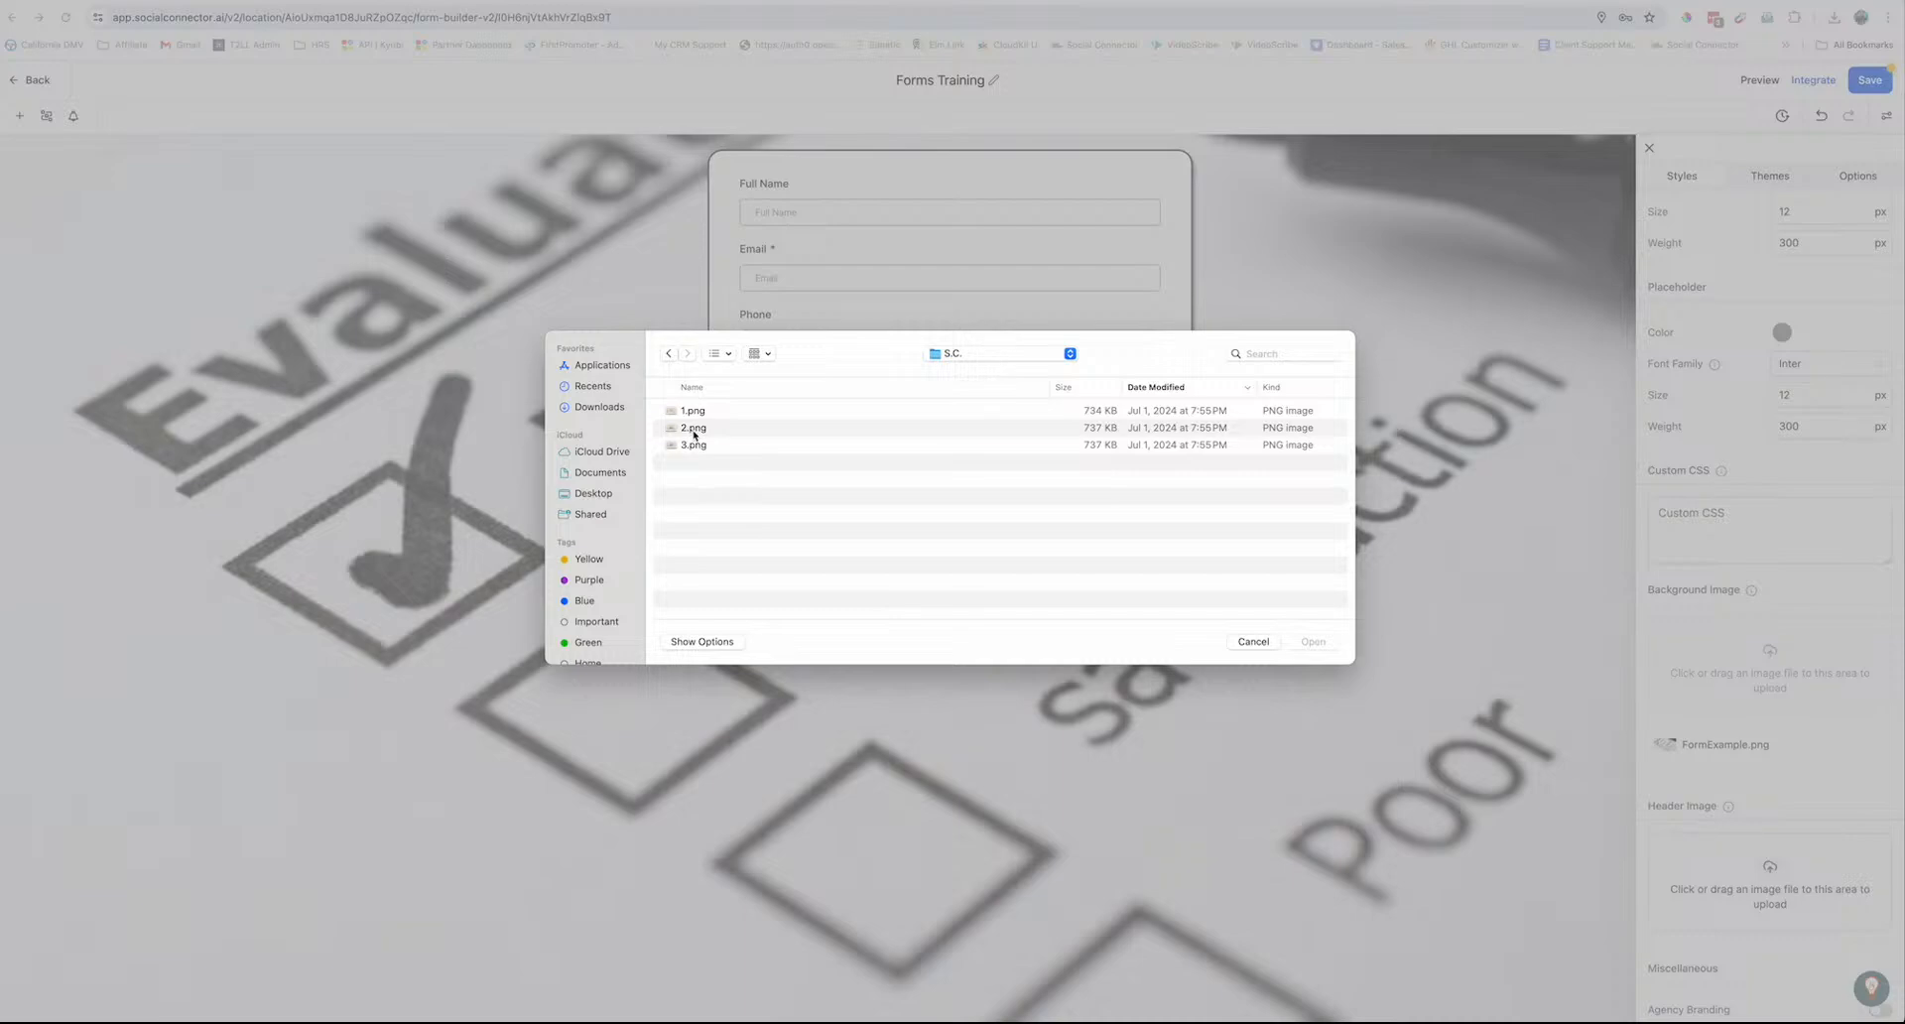
pyautogui.click(694, 429)
pyautogui.doubleClick(700, 431)
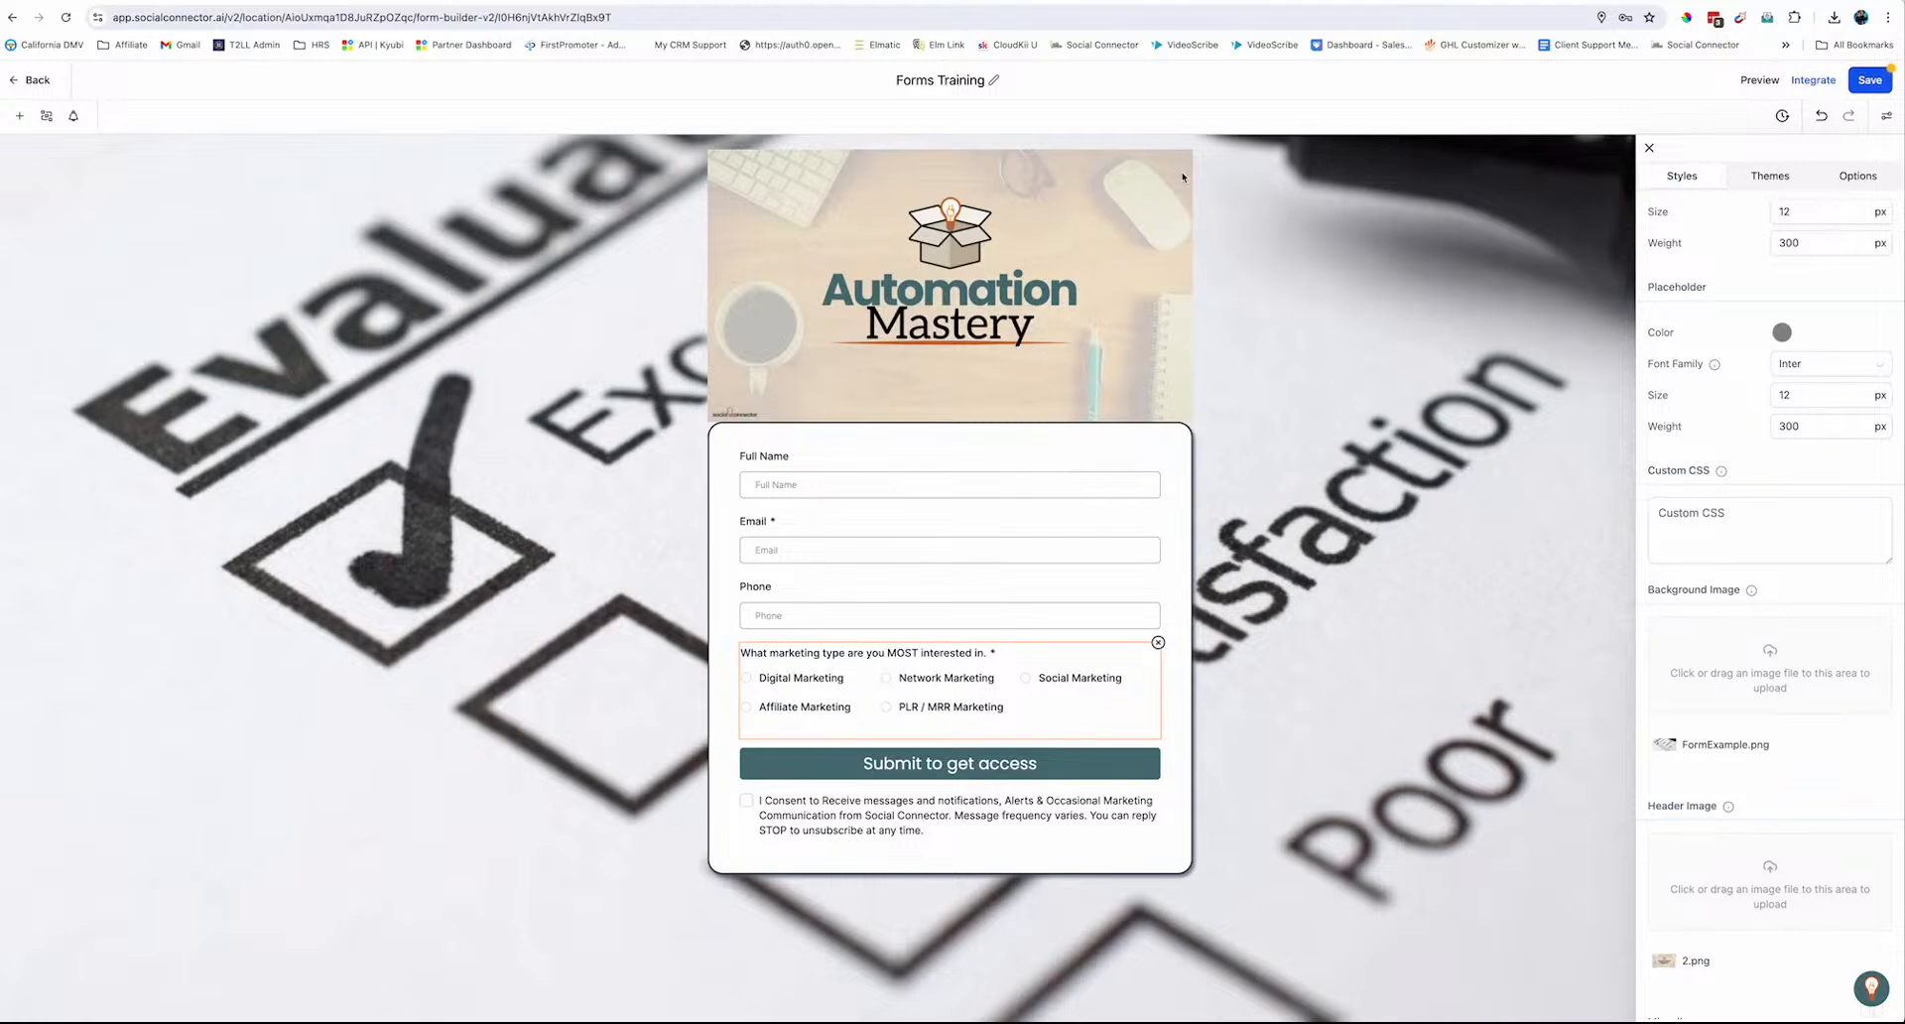
pyautogui.scroll(-1, 1846, 884)
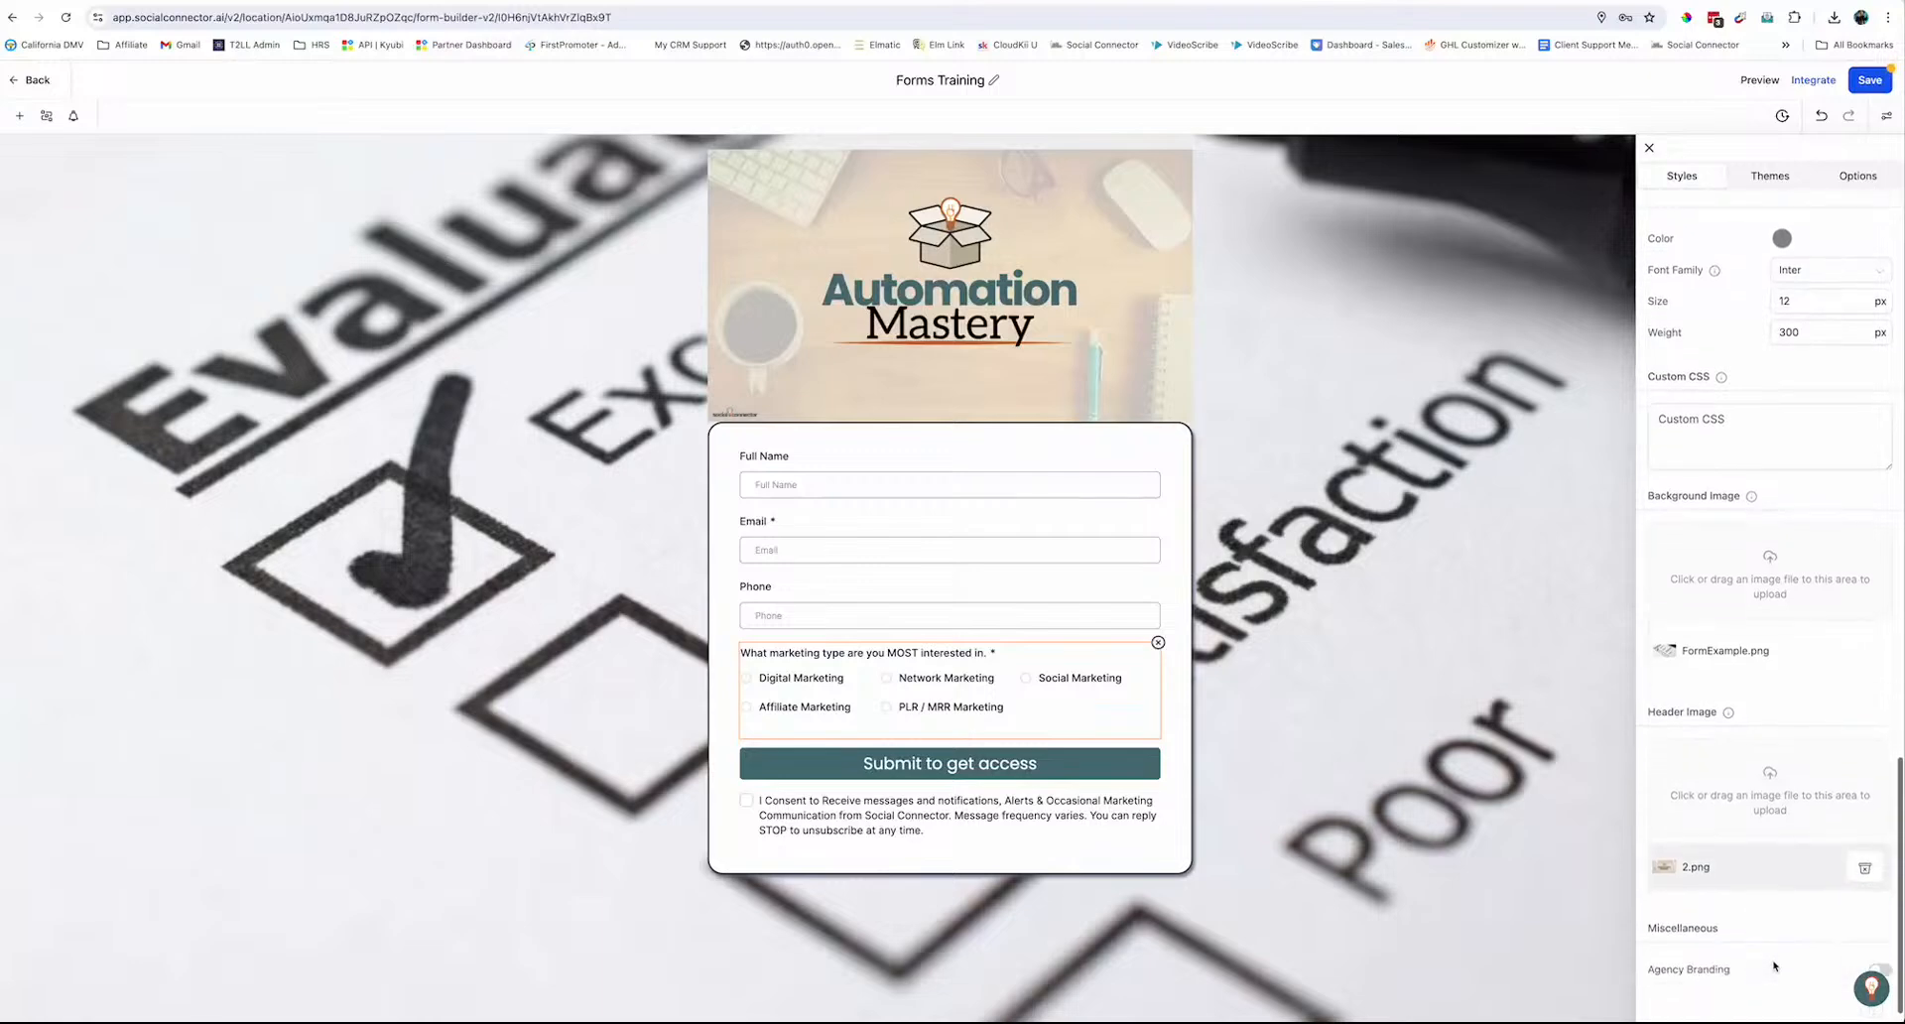
pyautogui.click(1865, 866)
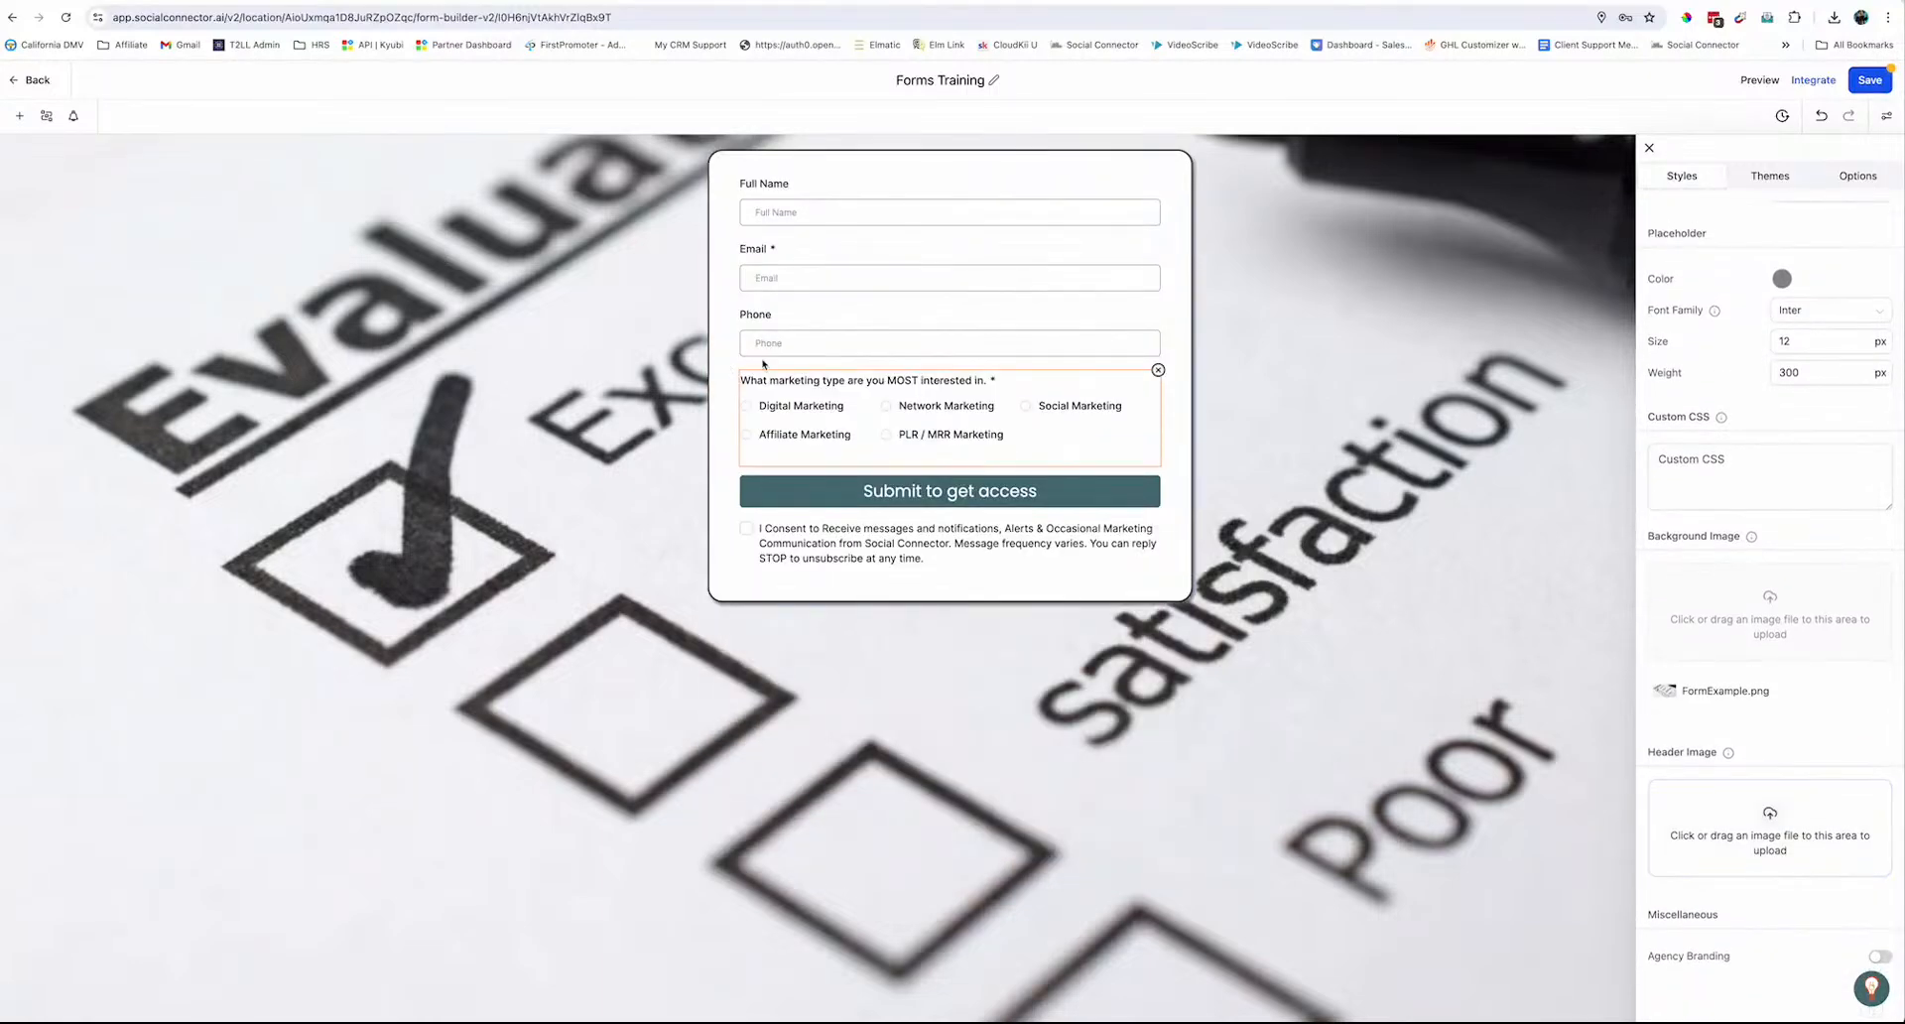
# Add an Image element from Quick Add at the top of the form, above Full Name
pyautogui.click(18, 116)
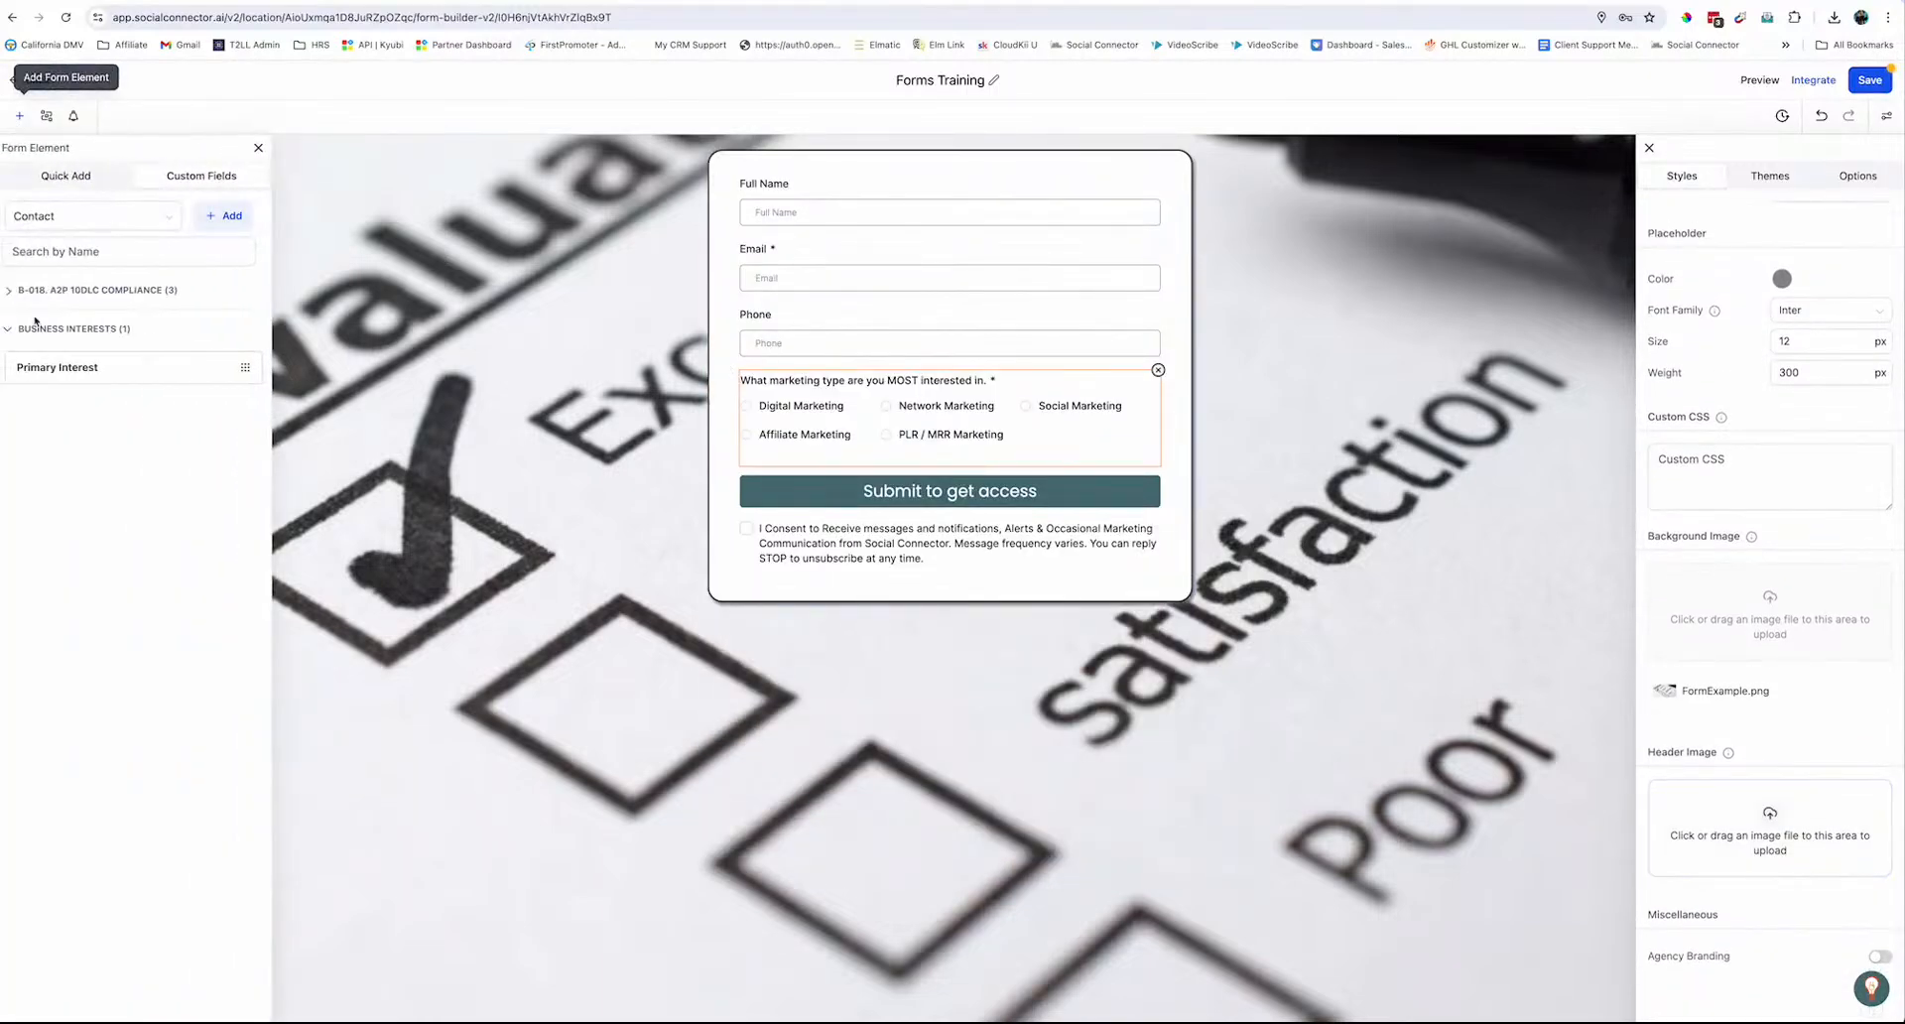
pyautogui.click(54, 174)
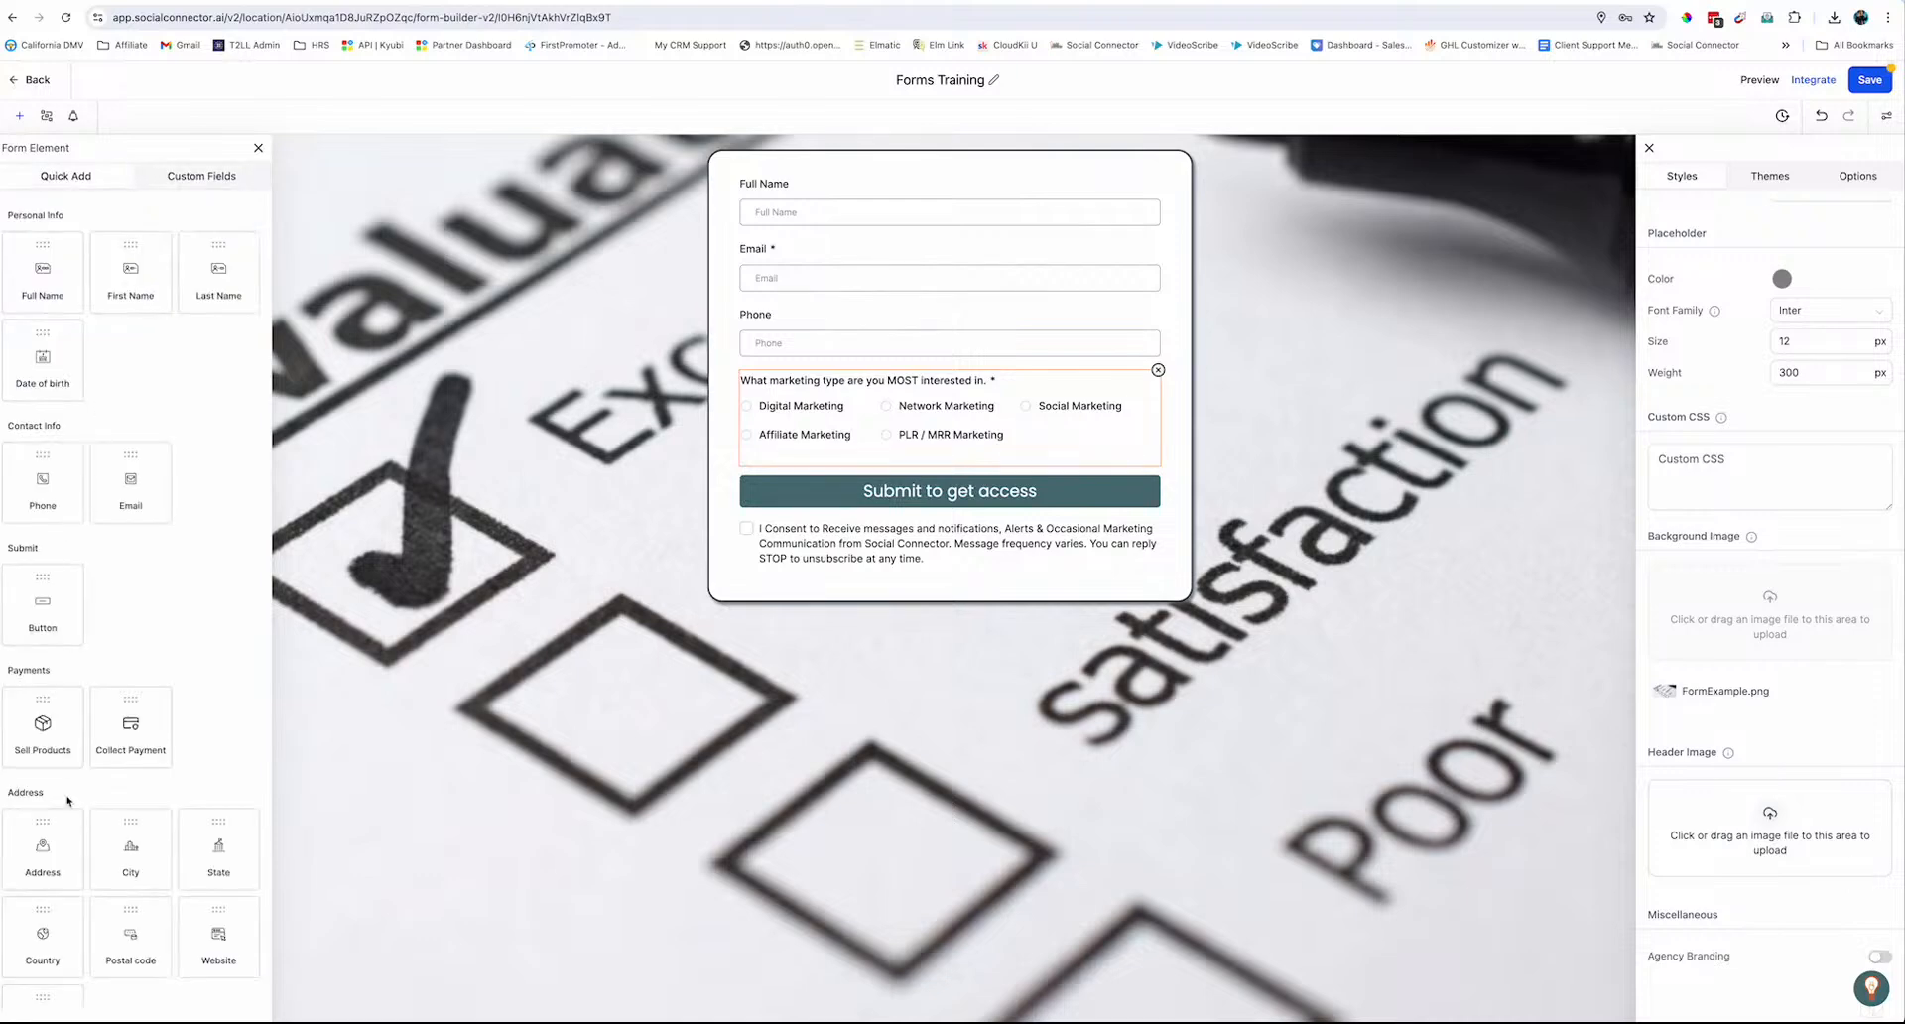
pyautogui.scroll(-3, 109, 962)
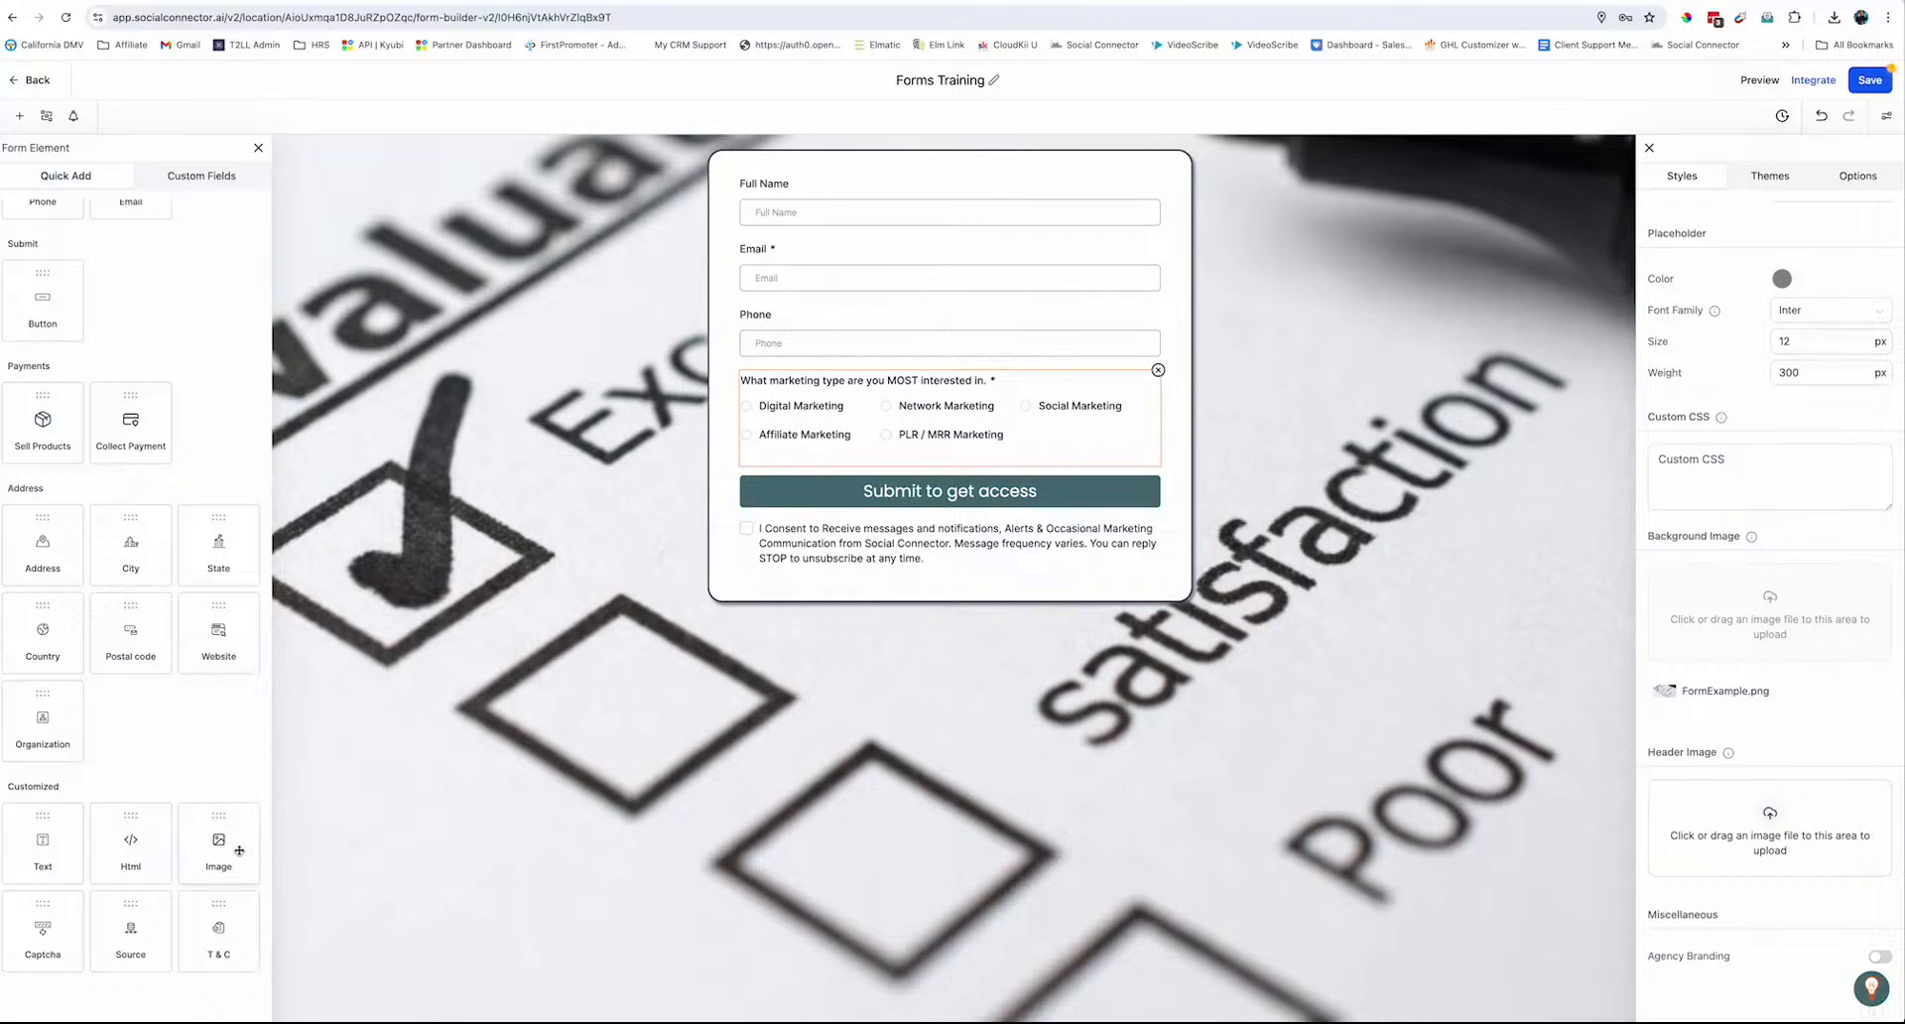
pyautogui.moveTo(238, 849); pyautogui.dragTo(811, 203)
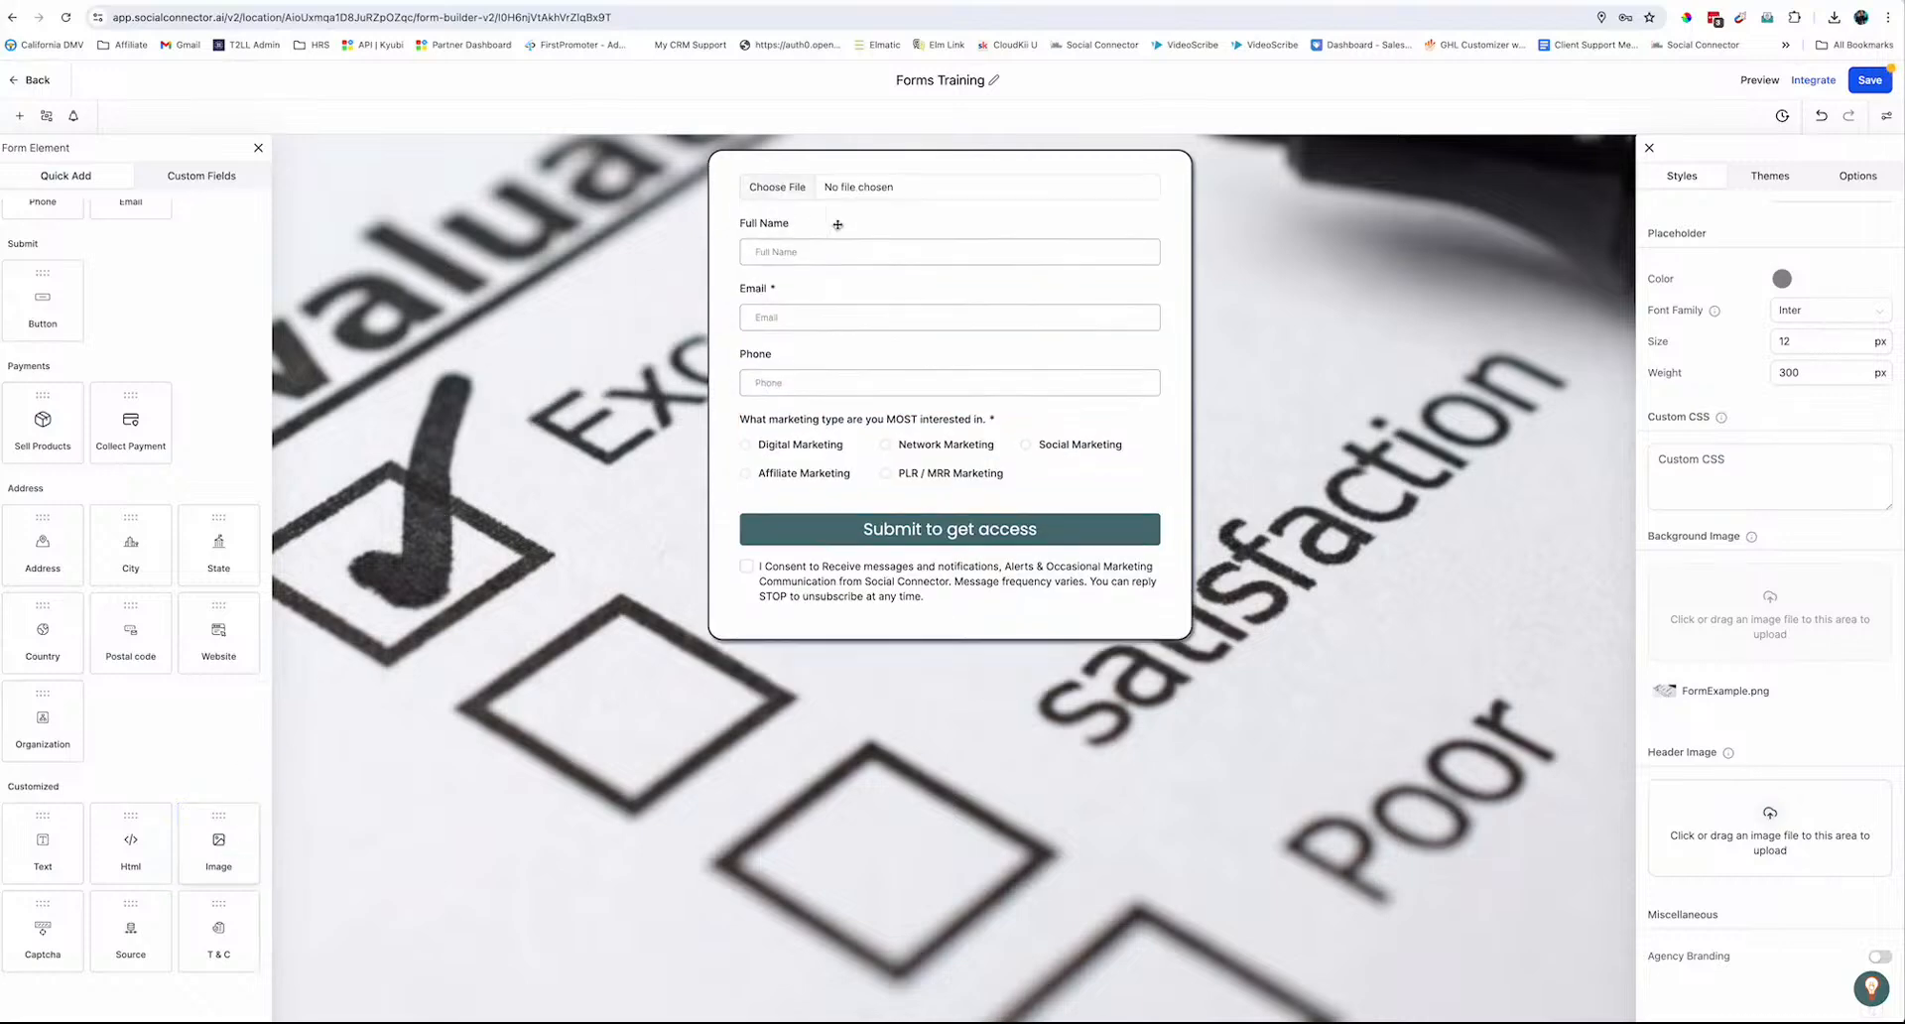
# Load 2.png as the Automation Mastery banner and drop a Text block beneath it
pyautogui.click(779, 188)
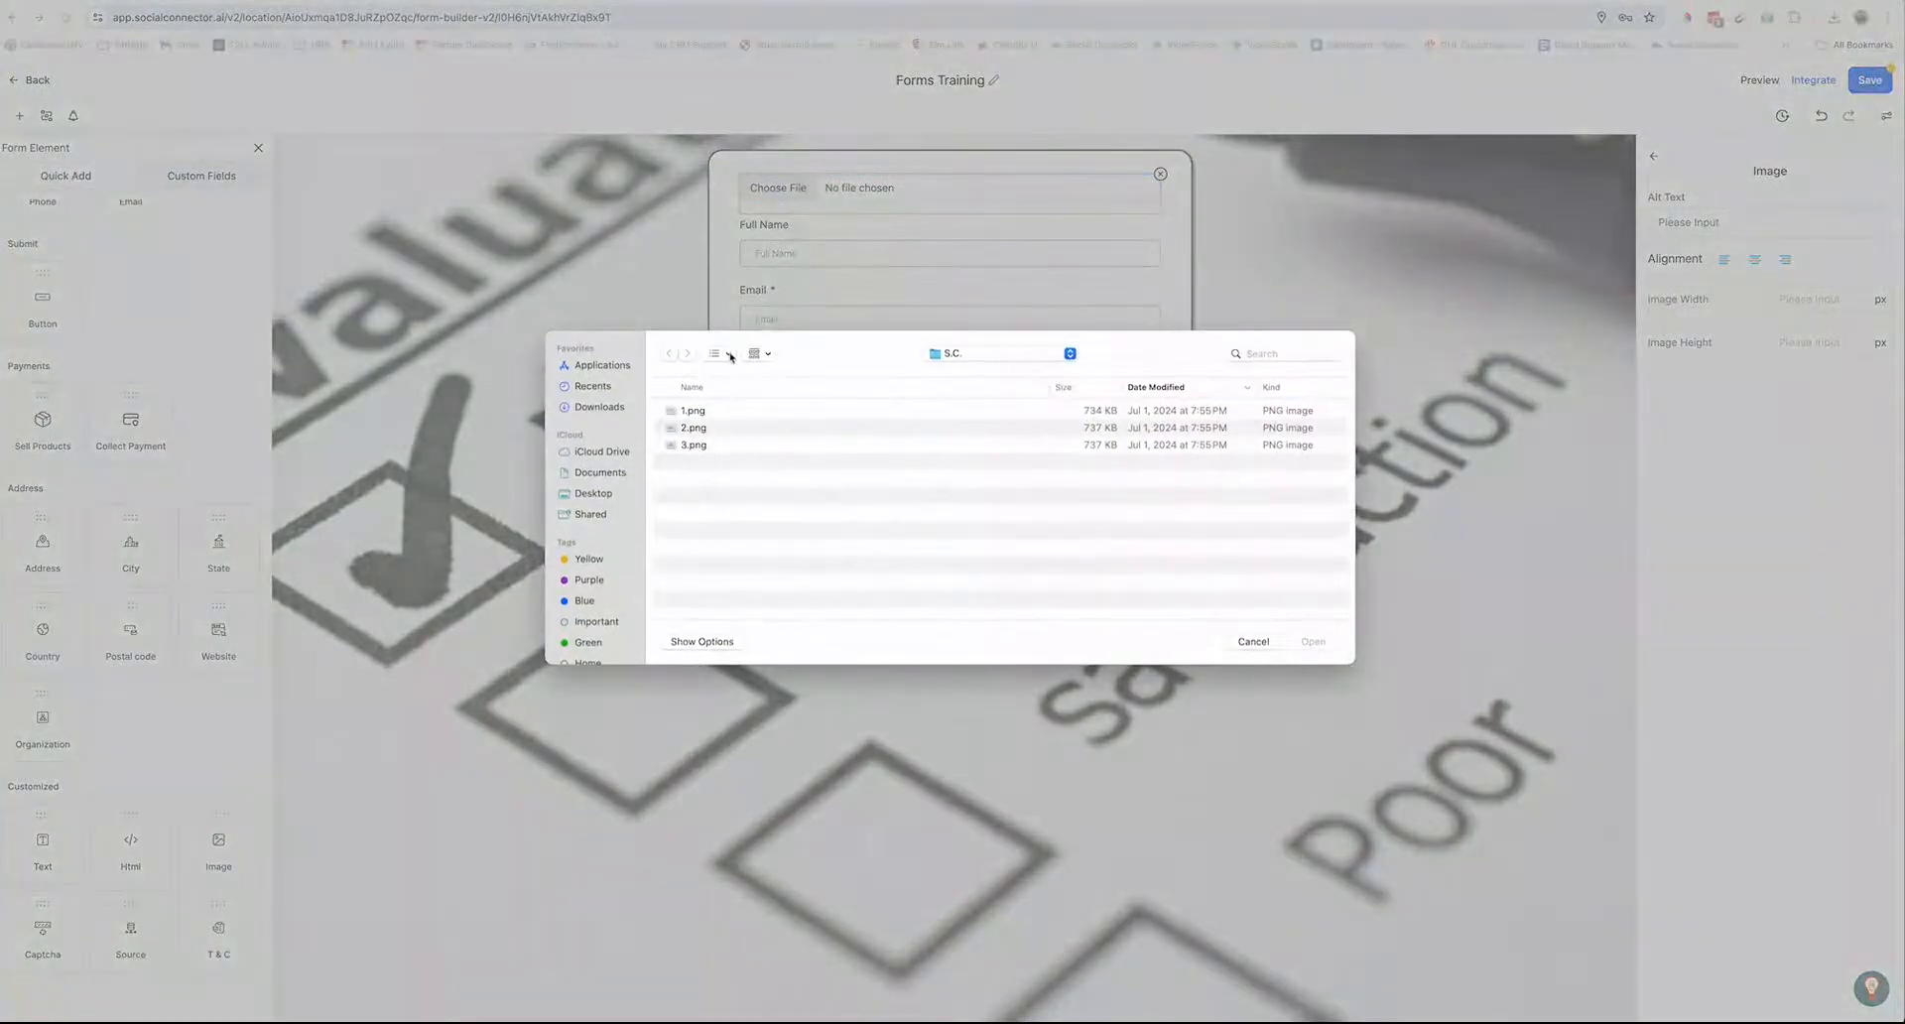
pyautogui.doubleClick(694, 429)
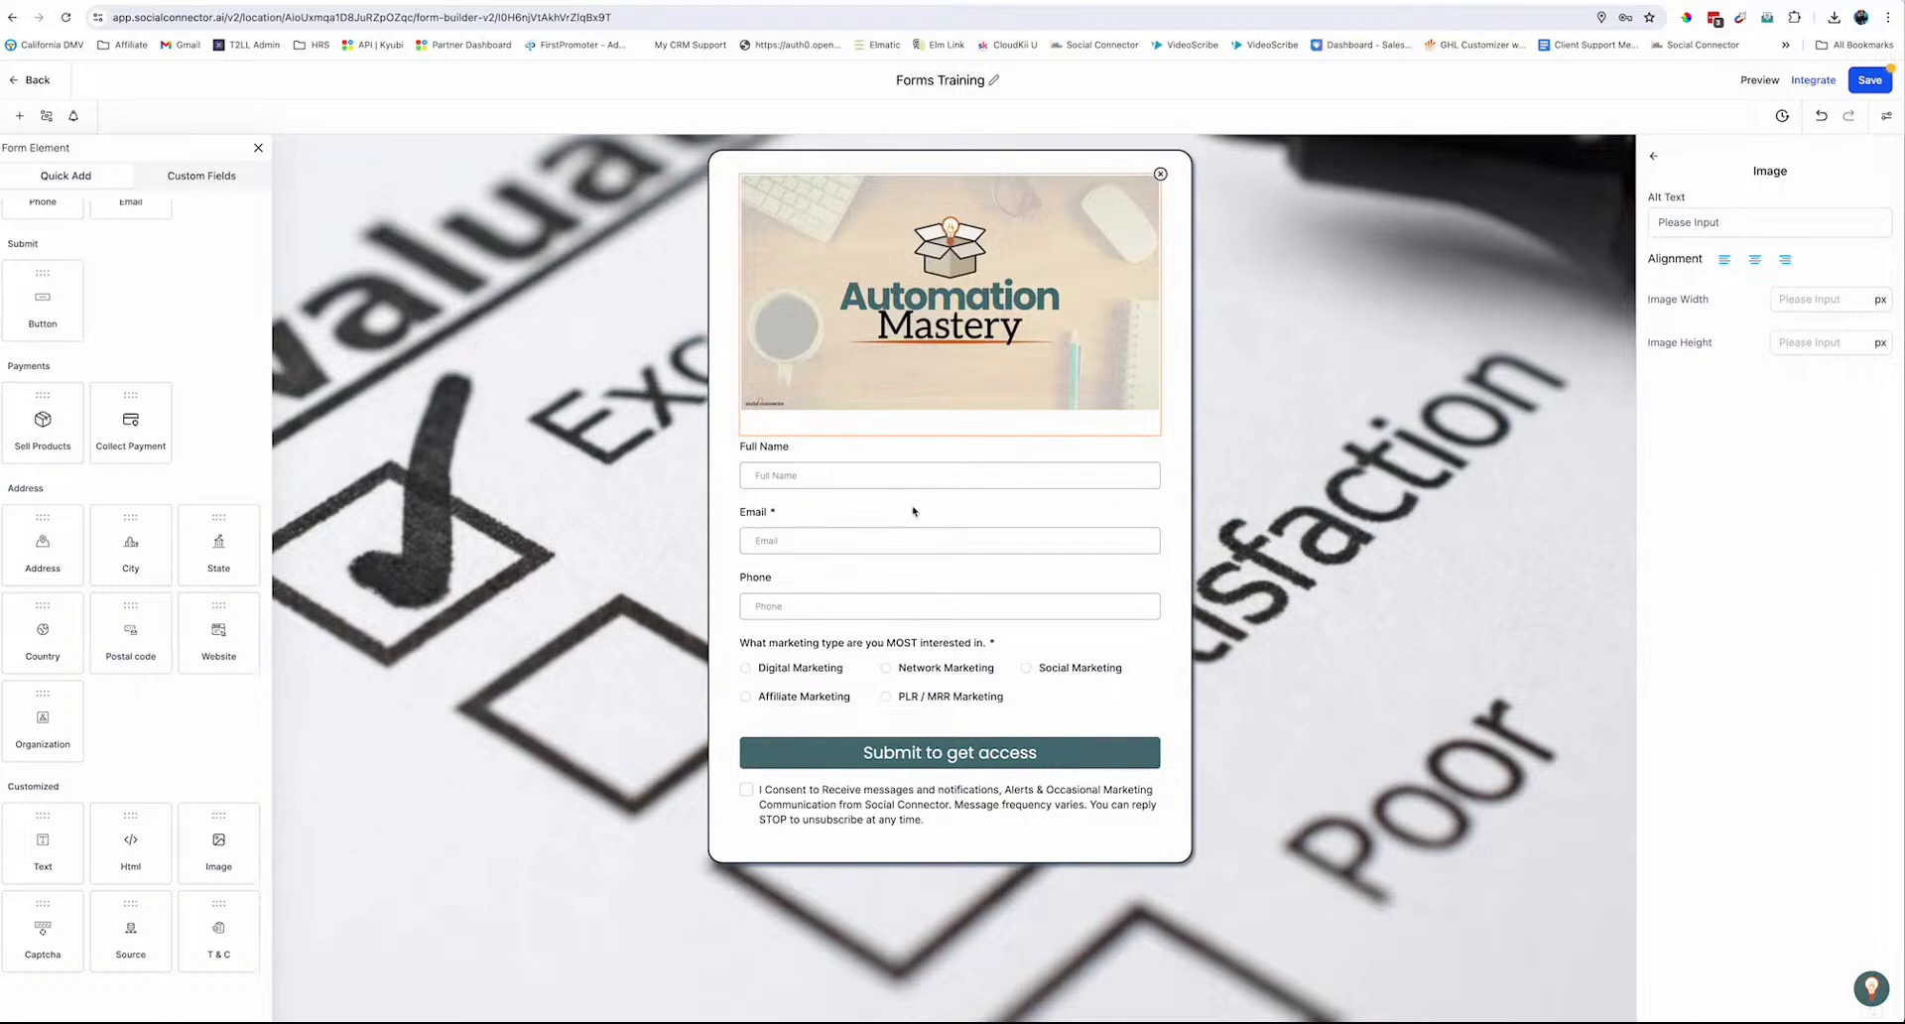
pyautogui.click(534, 309)
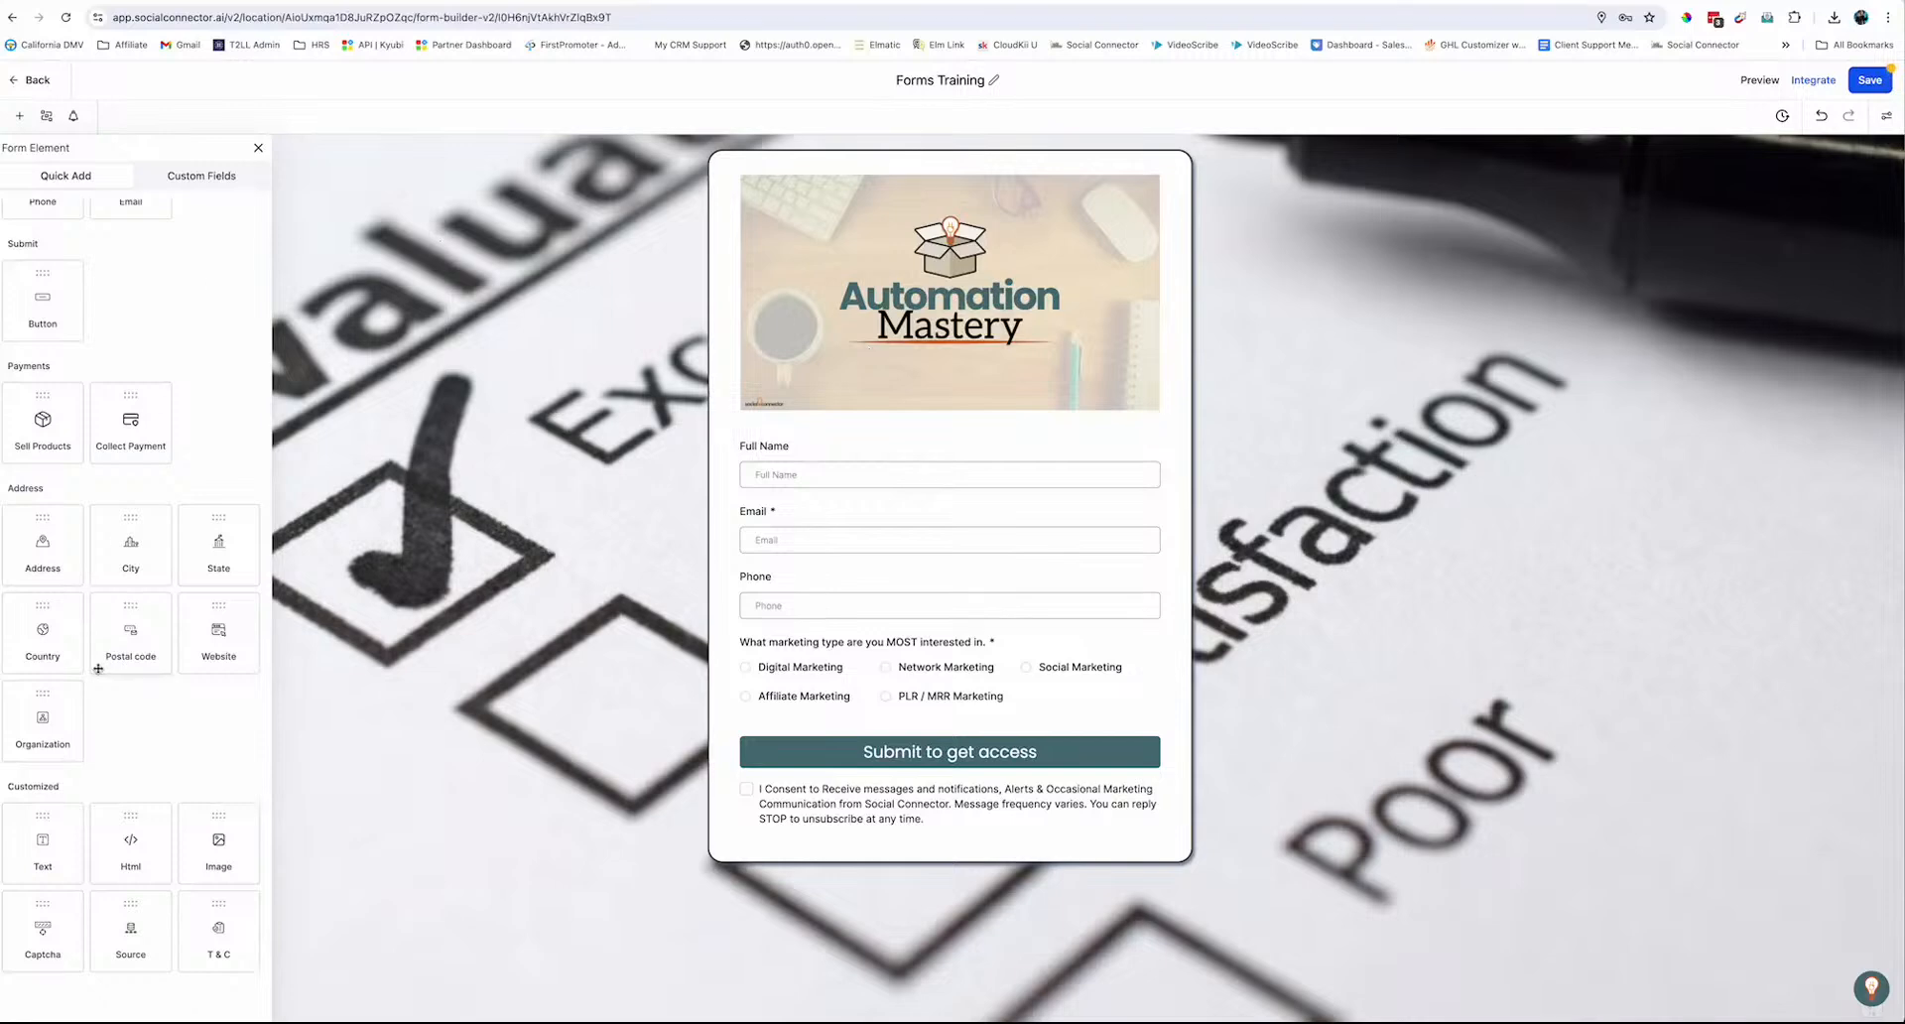
pyautogui.moveTo(64, 857); pyautogui.dragTo(889, 446)
# Replace the placeholder text with 'Business in a Box Forms Training'
pyautogui.click(798, 463)
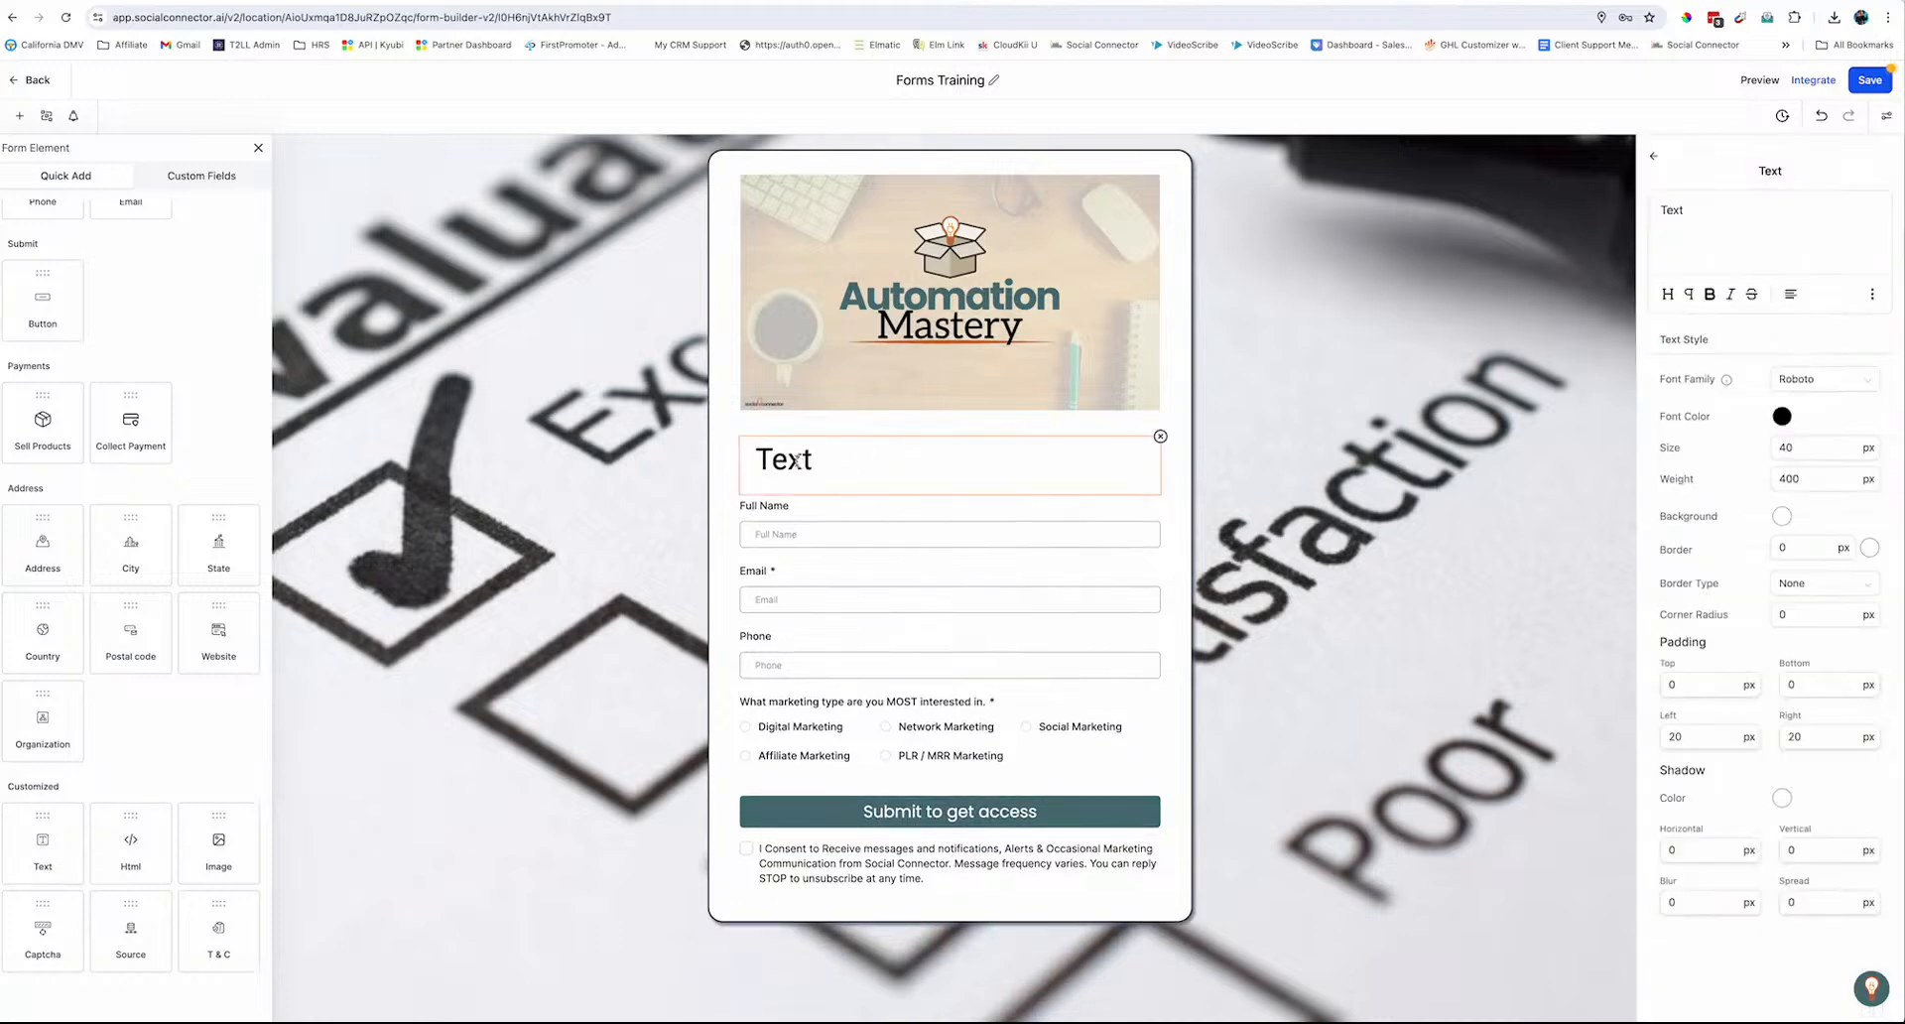
pyautogui.doubleClick(1672, 211)
pyautogui.write('Business in')
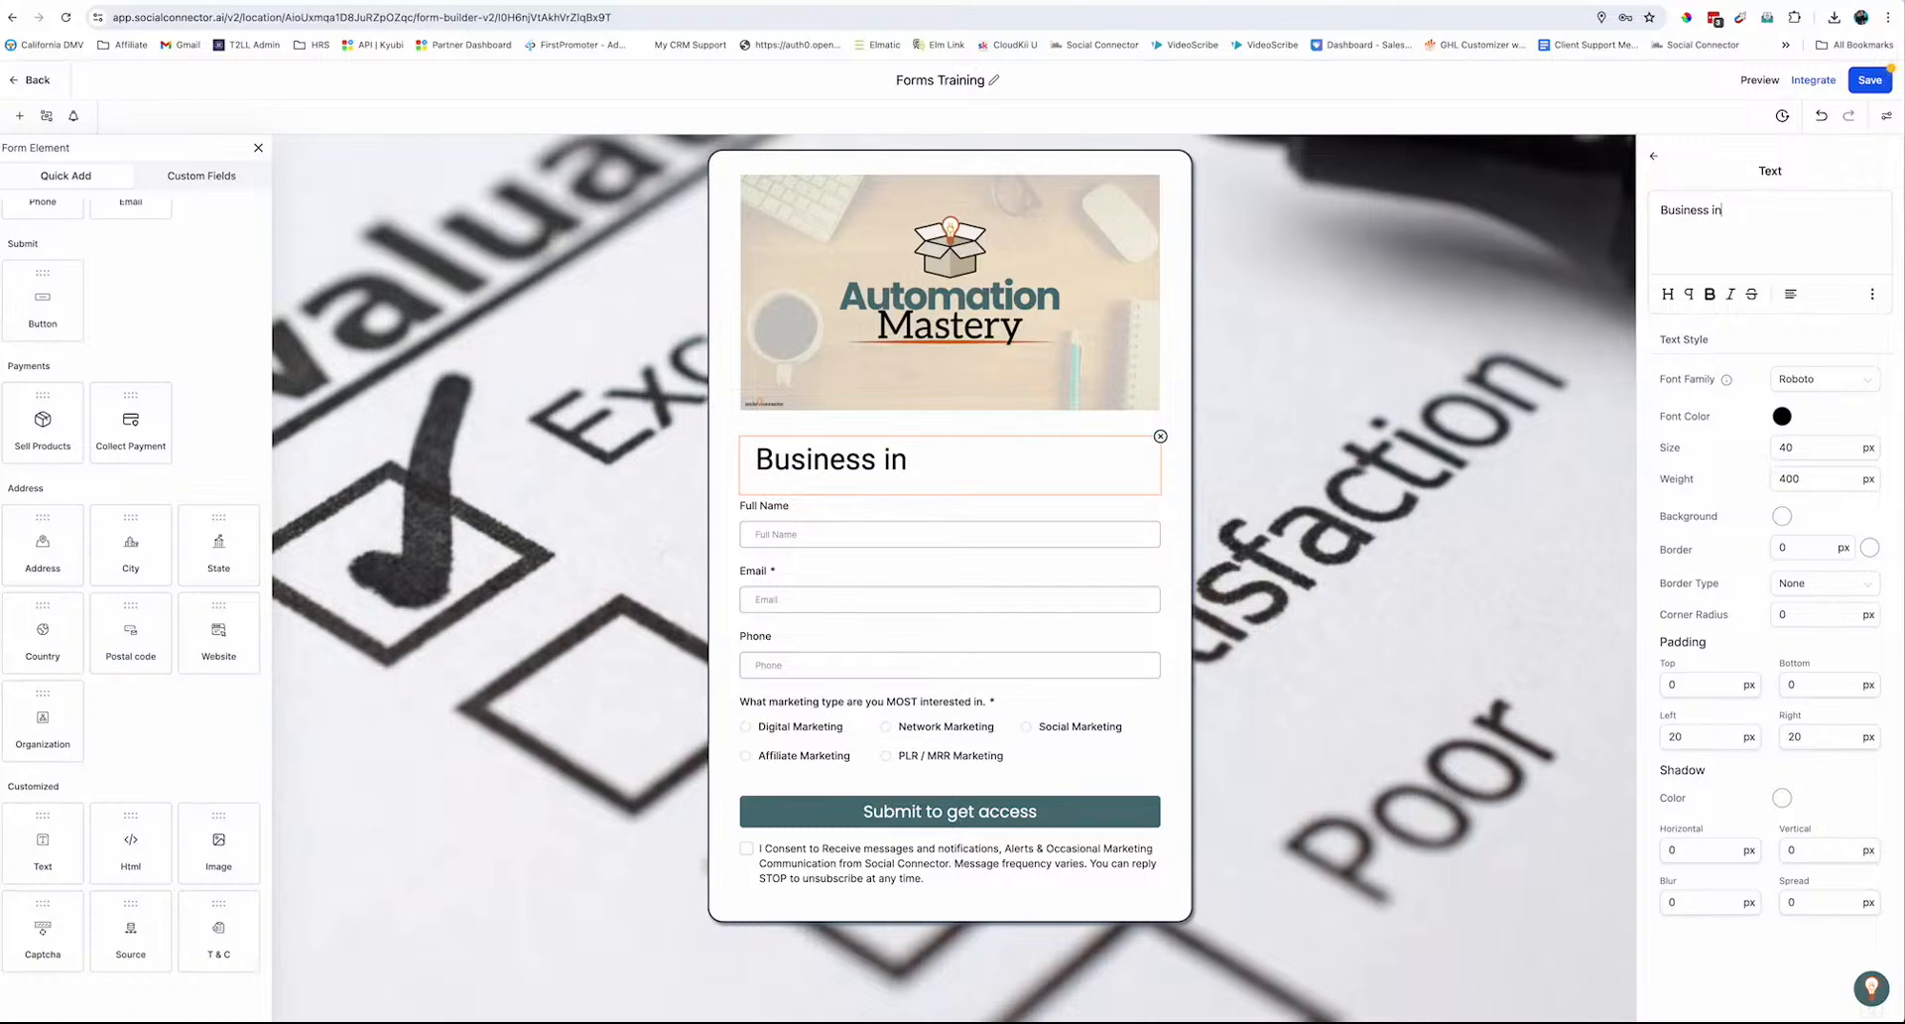
pyautogui.write(' a Box Forms Traini')
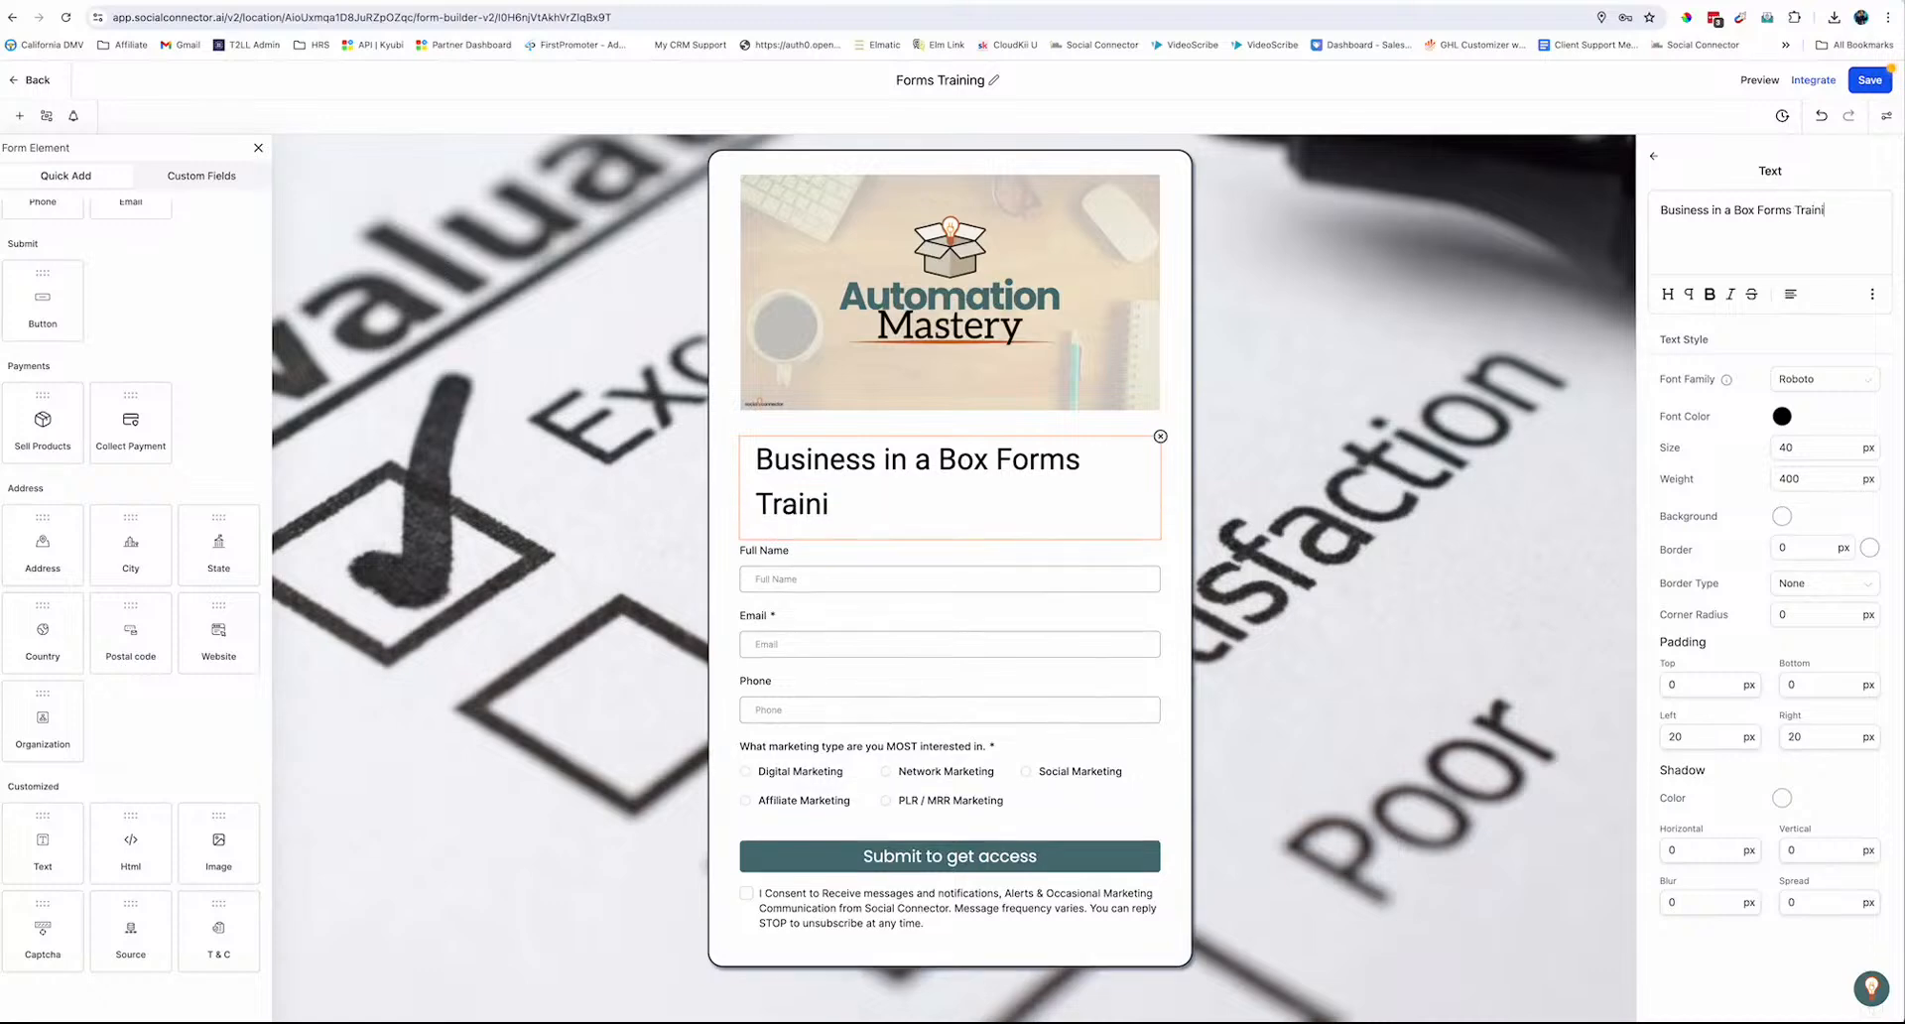
pyautogui.write('ng')
# Style the heading as Poppins, size 22, bold and centred
pyautogui.click(1806, 380)
pyautogui.click(1799, 545)
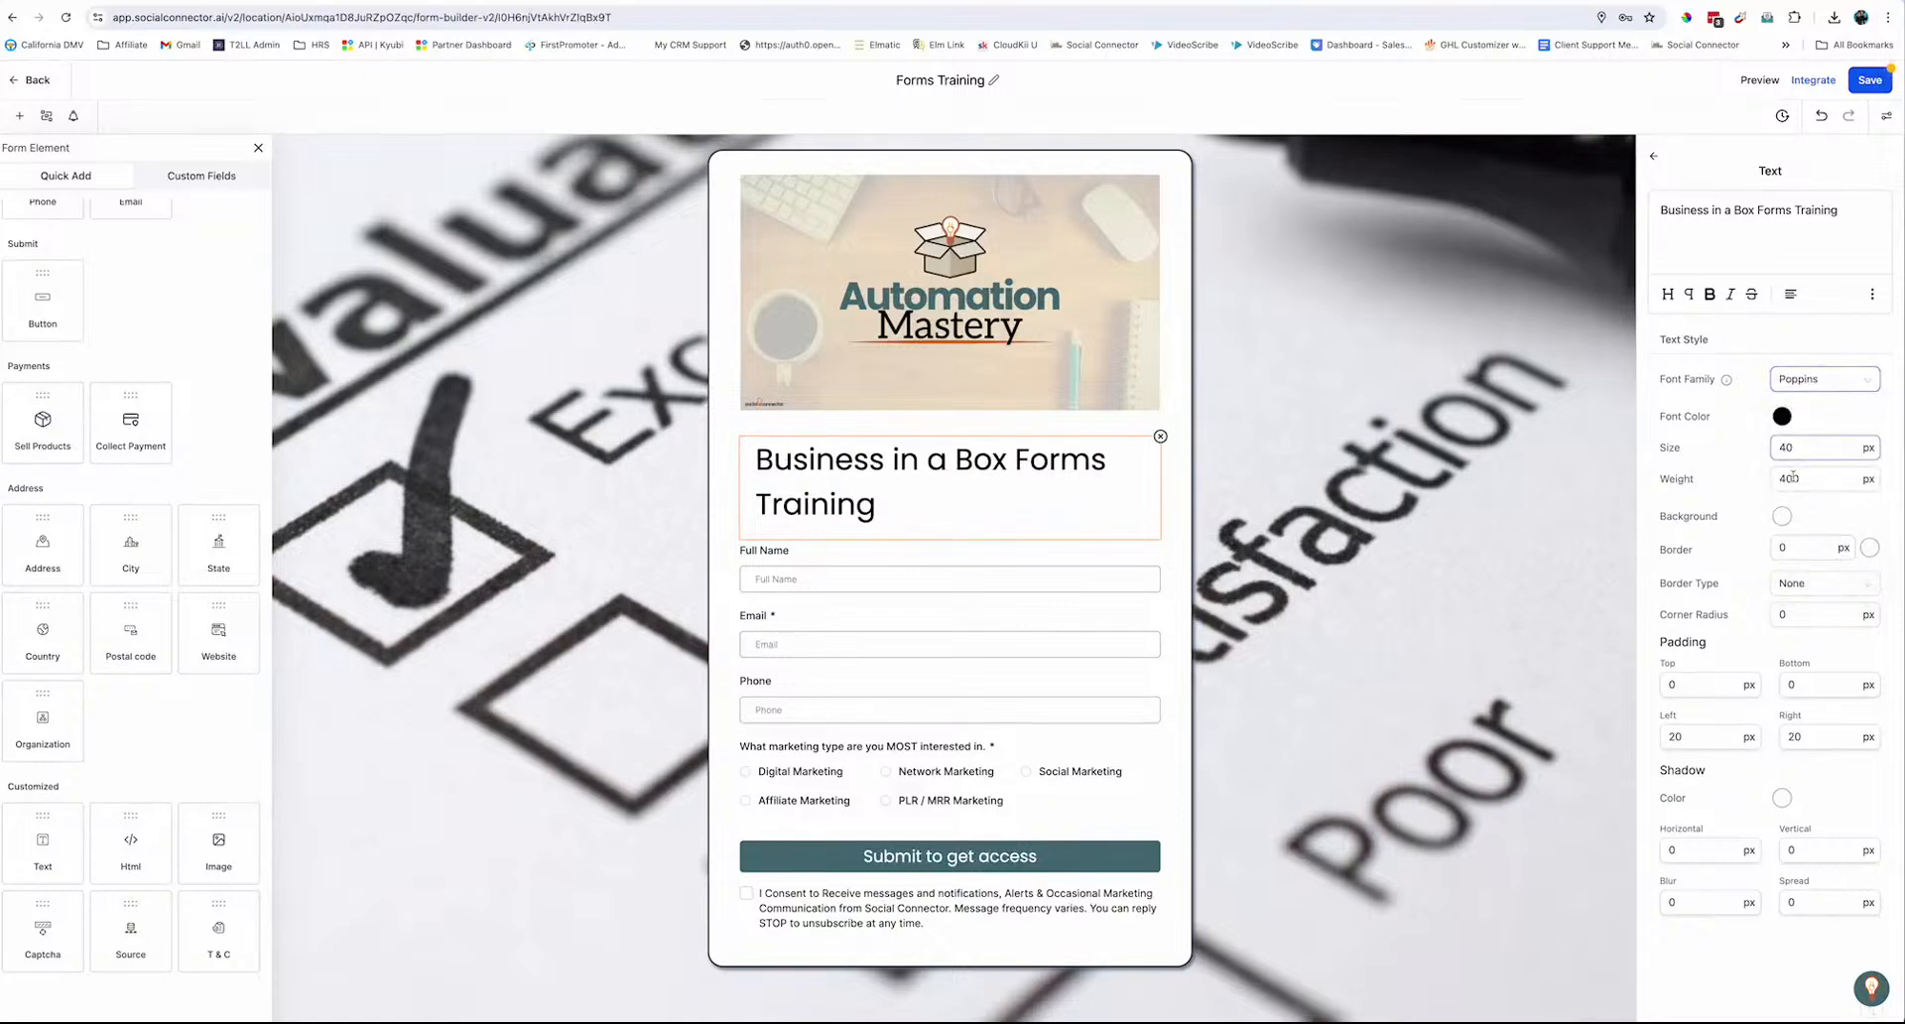
pyautogui.doubleClick(1785, 447)
pyautogui.write('22')
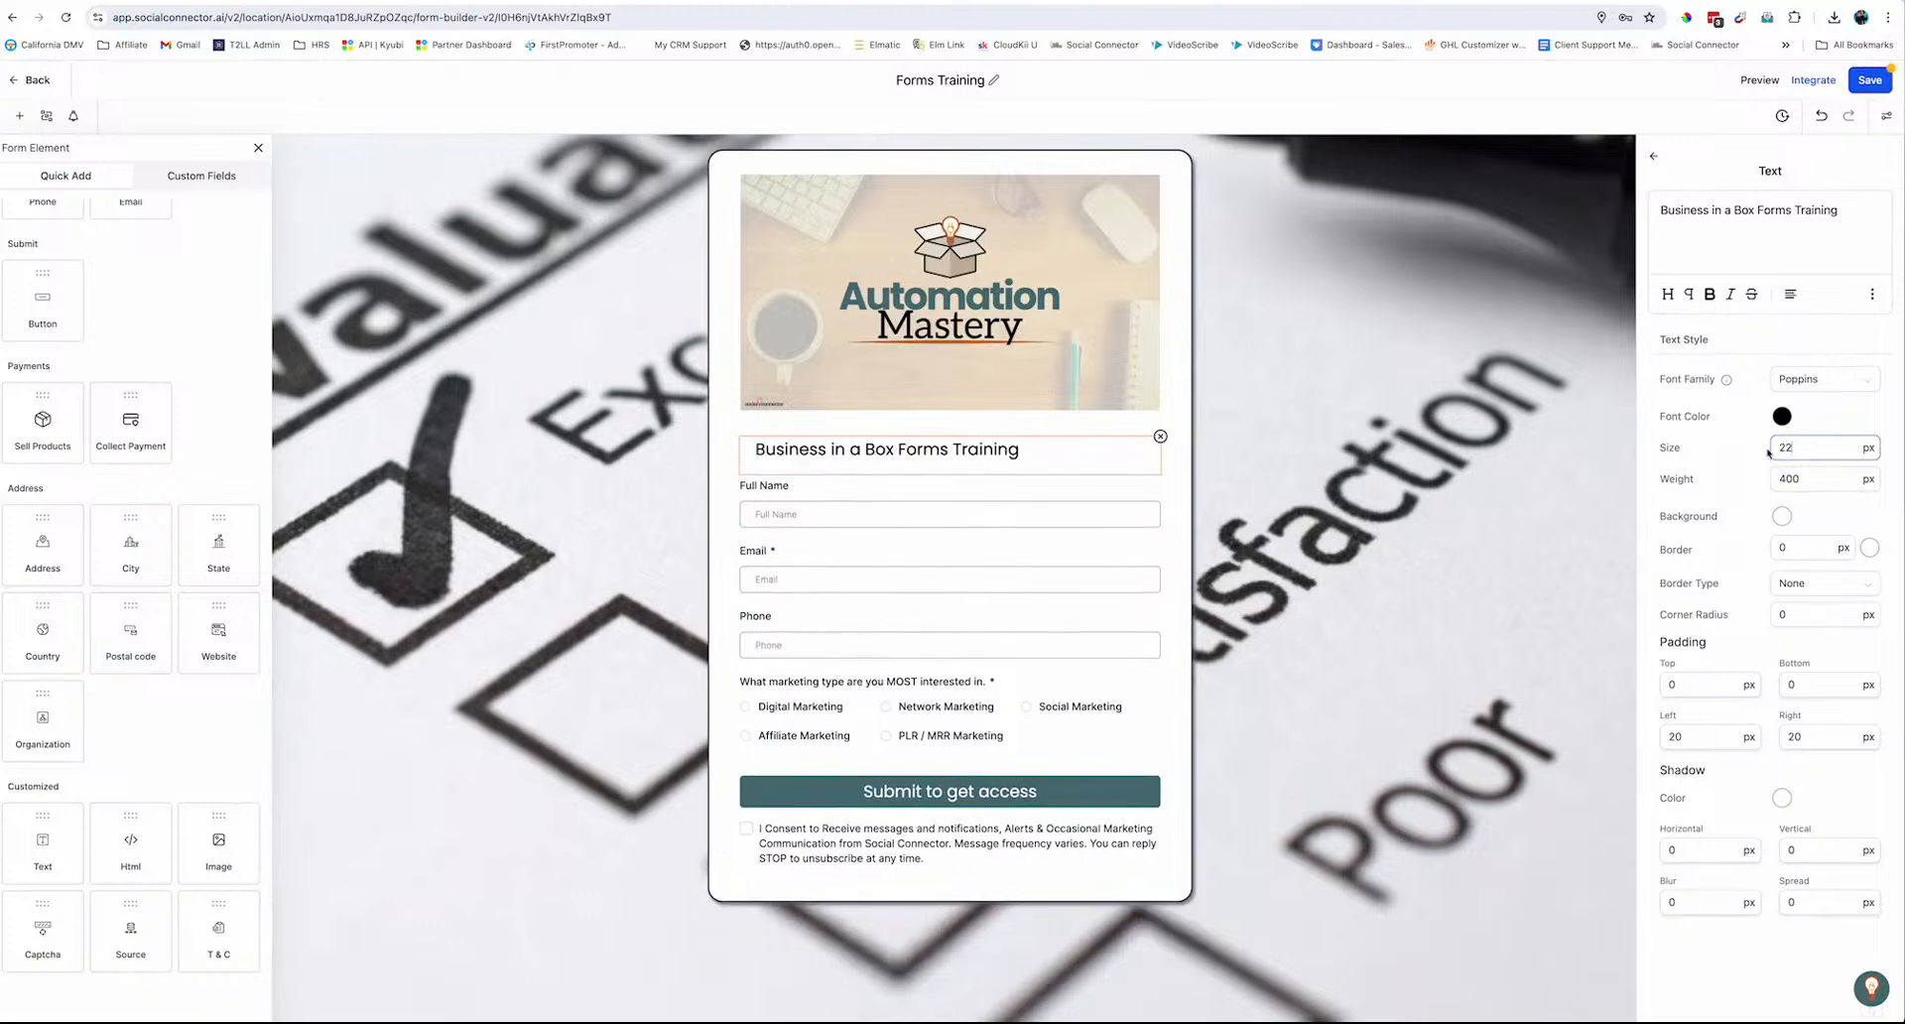
pyautogui.tripleClick(1708, 222)
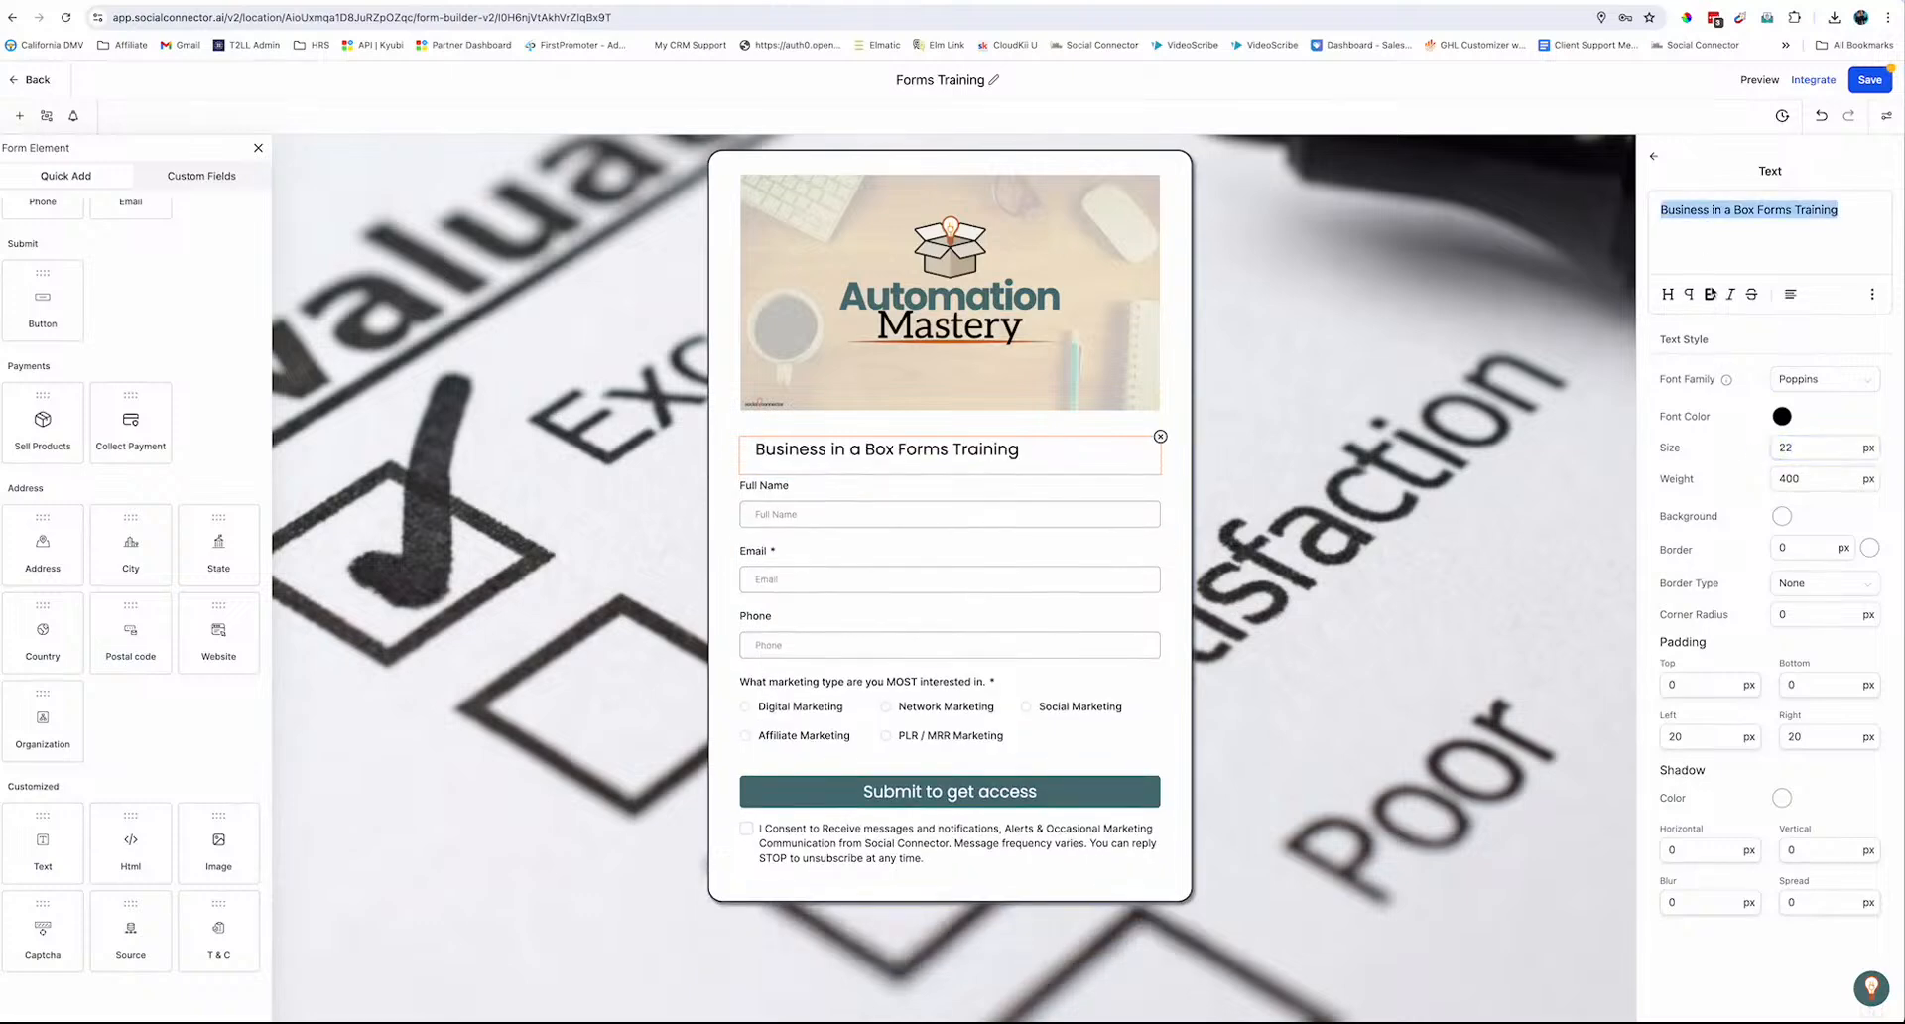
pyautogui.click(1710, 294)
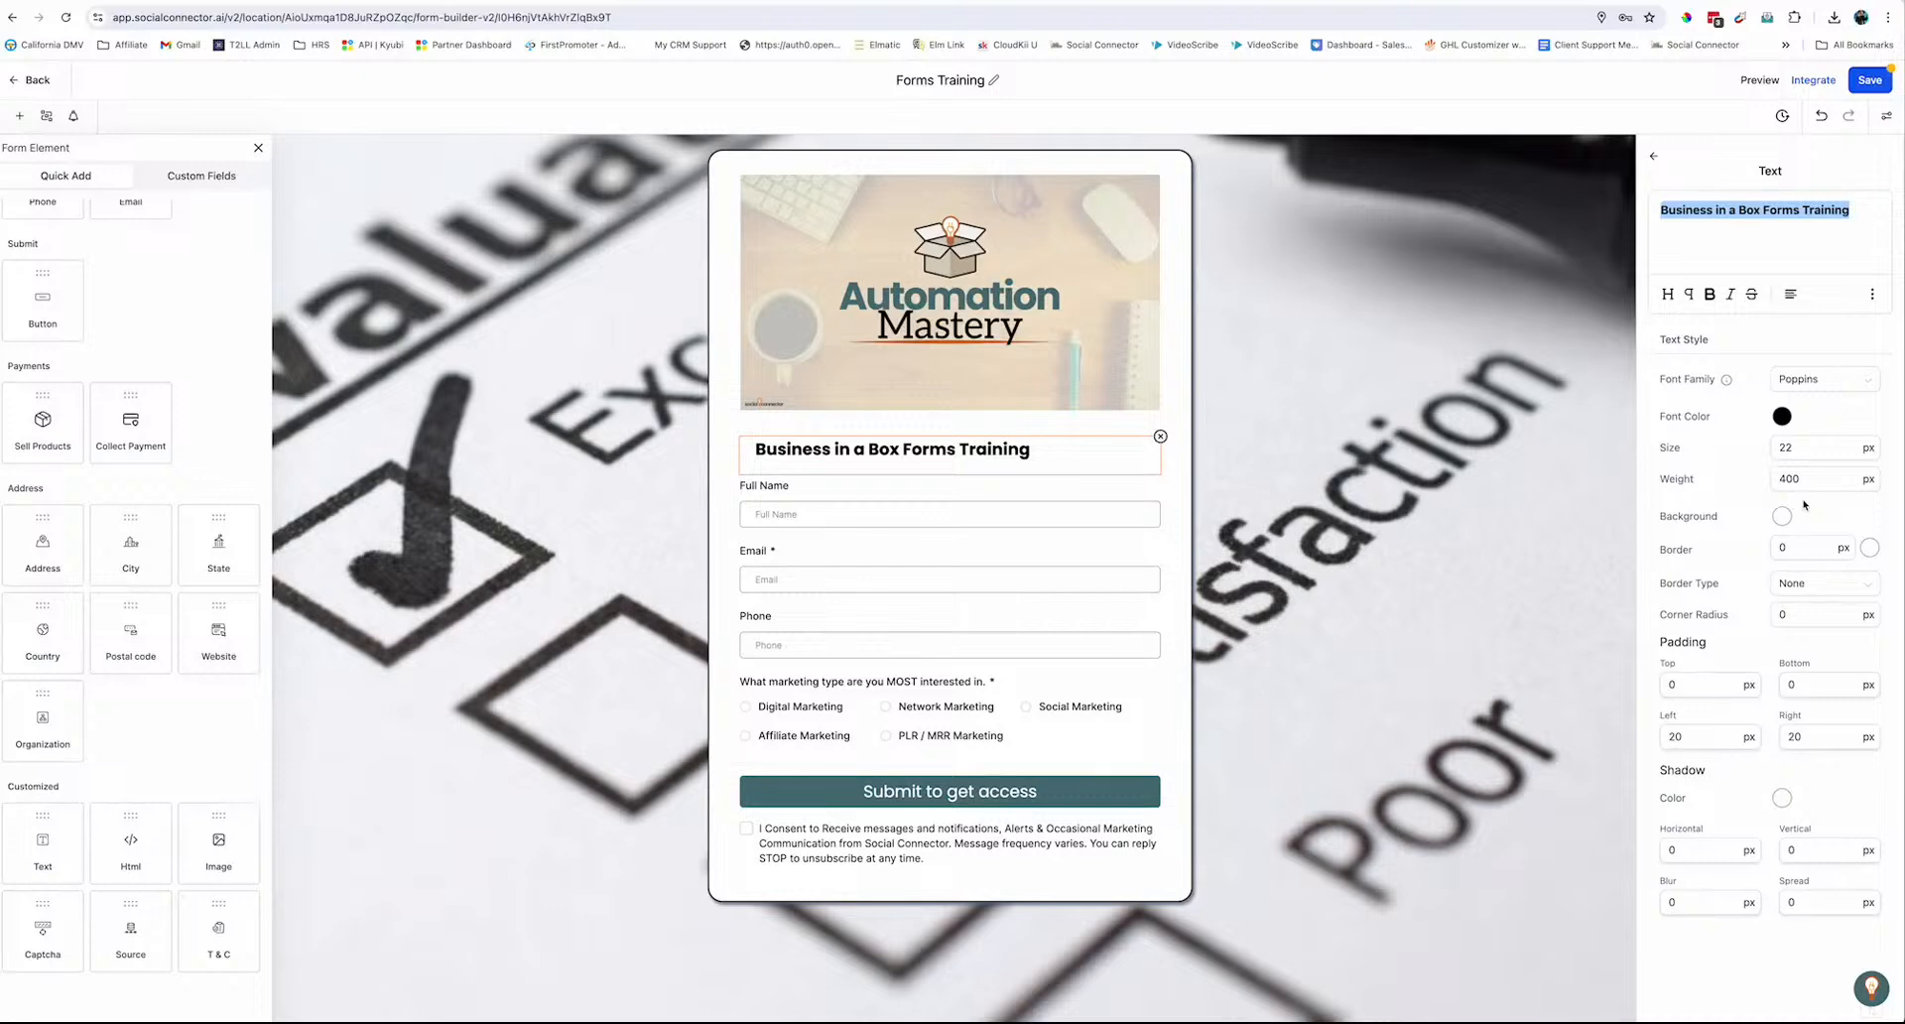
pyautogui.click(1790, 293)
pyautogui.click(1792, 225)
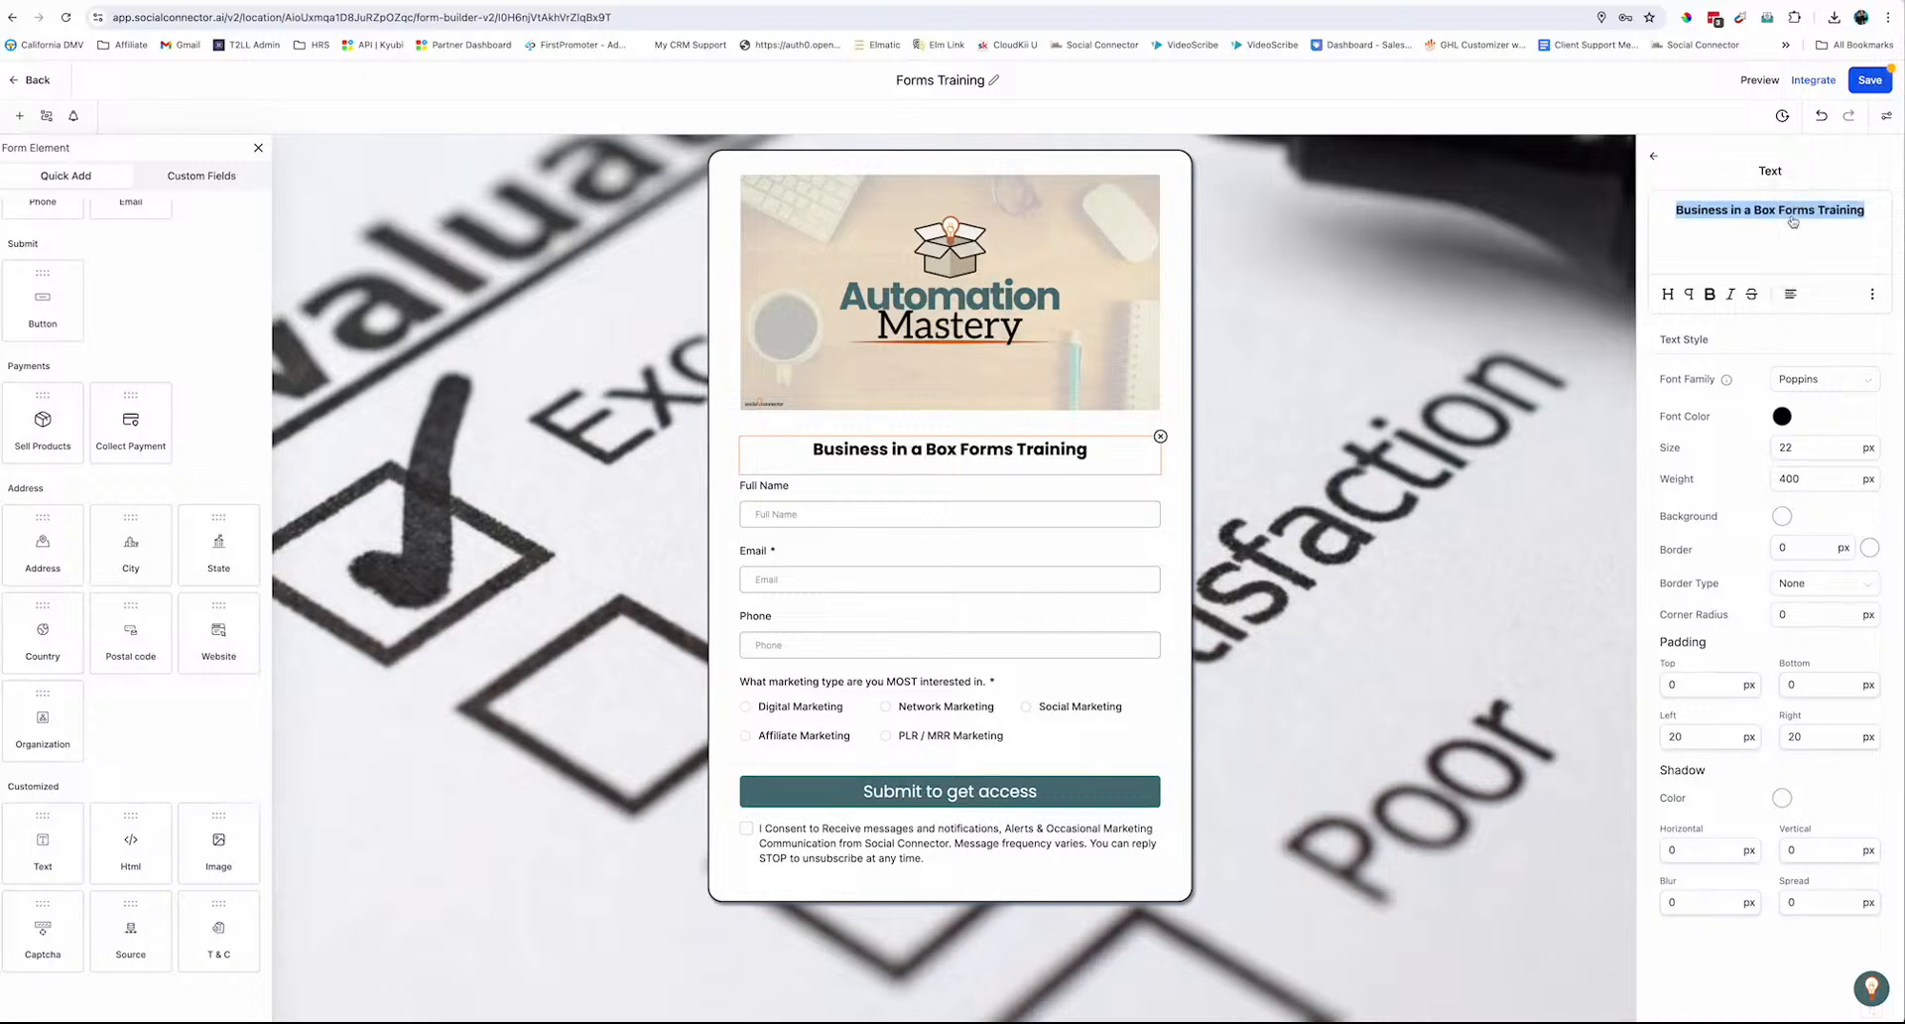
pyautogui.click(842, 403)
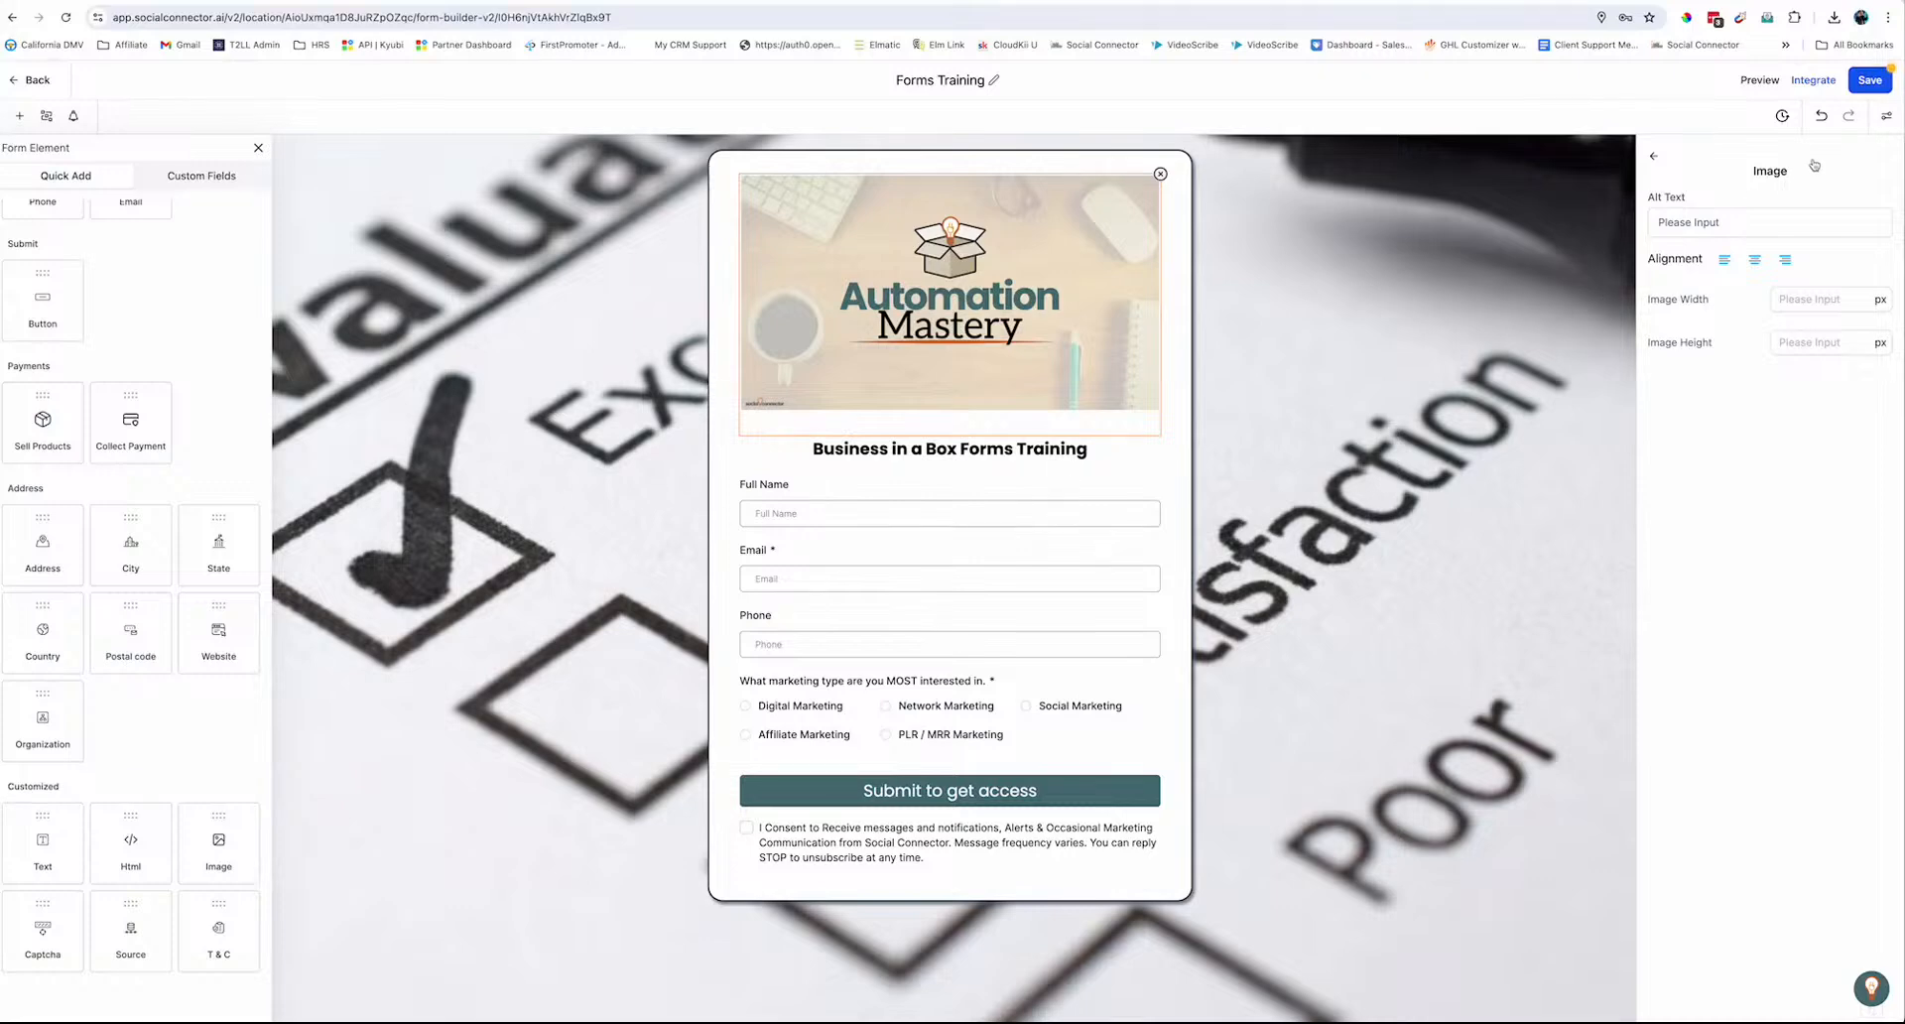
# Save the form and set the on-submit message to 'Thank you so much! Look for an email with your forms training.'
pyautogui.click(1861, 89)
pyautogui.click(1888, 117)
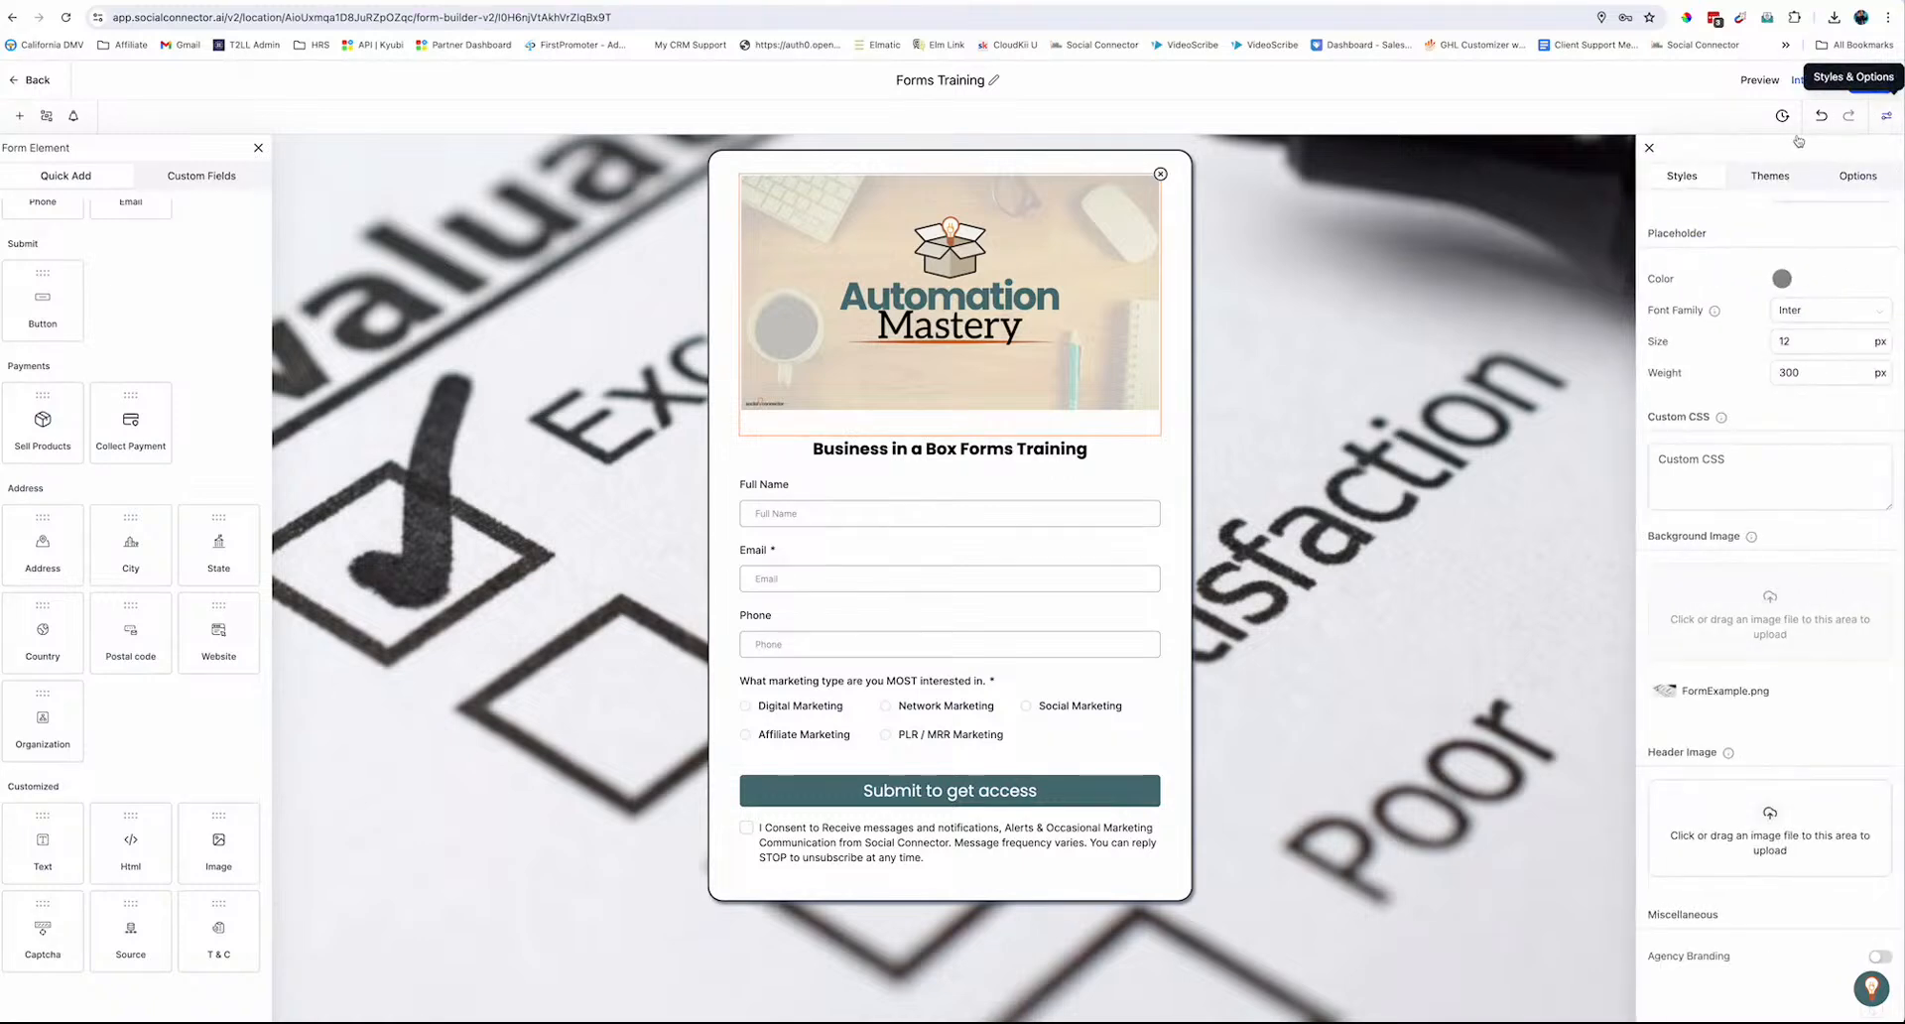
pyautogui.click(1844, 186)
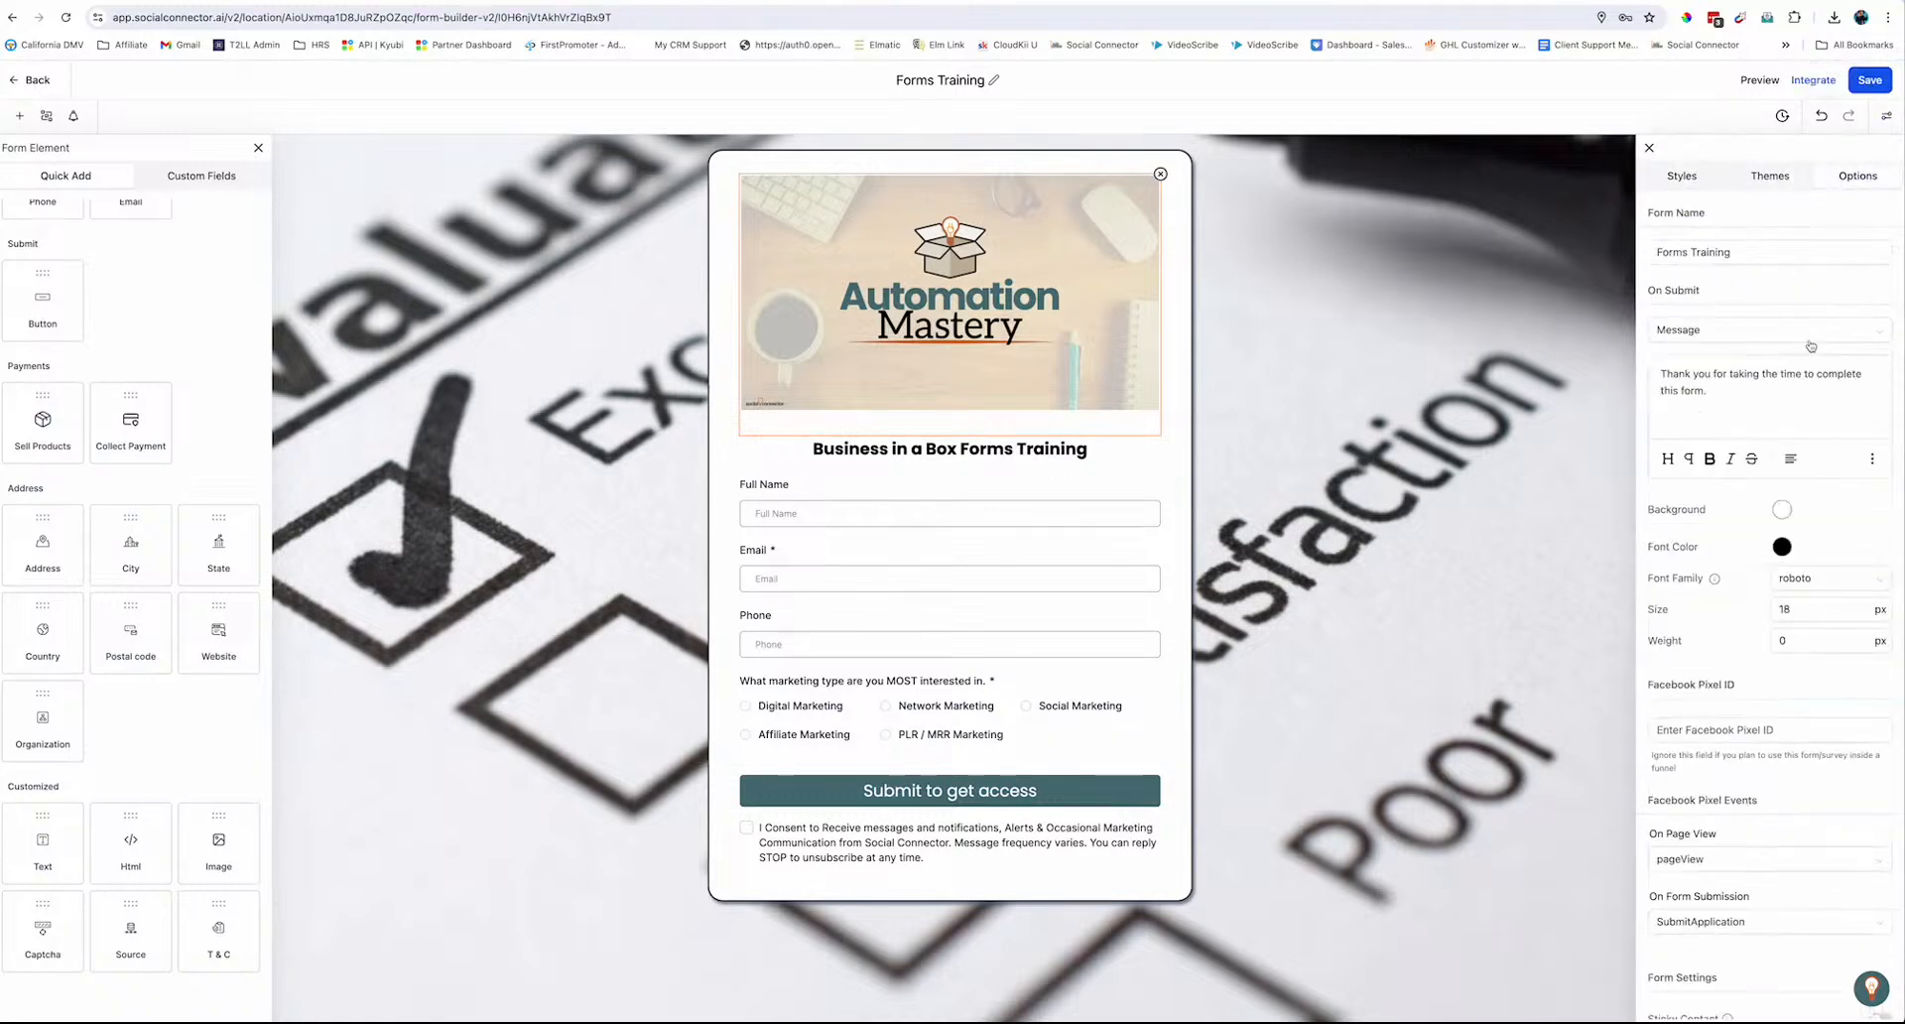
pyautogui.tripleClick(1693, 395)
pyautogui.write('Thank you so mu')
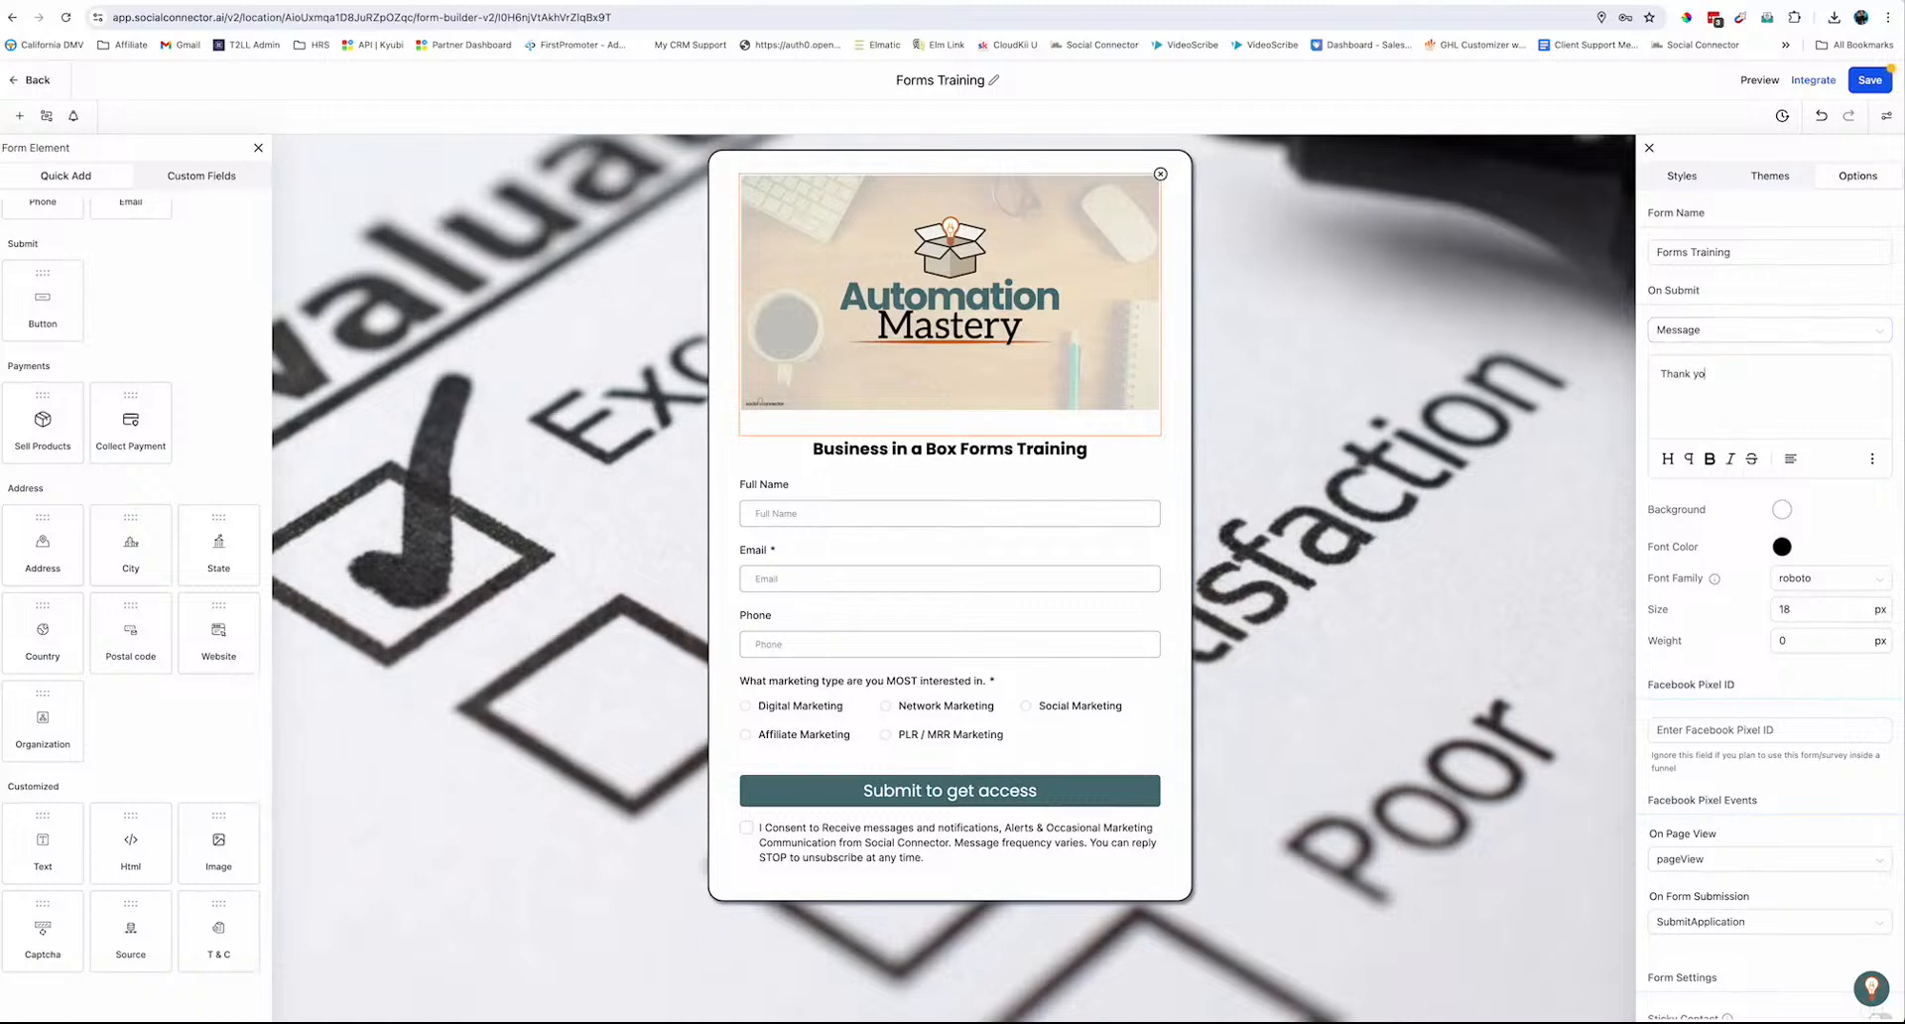
pyautogui.write('ch! Look for an eam')
pyautogui.press('BackSpace')
pyautogui.press('BackSpace')
pyautogui.write('mail wi')
pyautogui.write('th your forms ')
pyautogui.write('train')
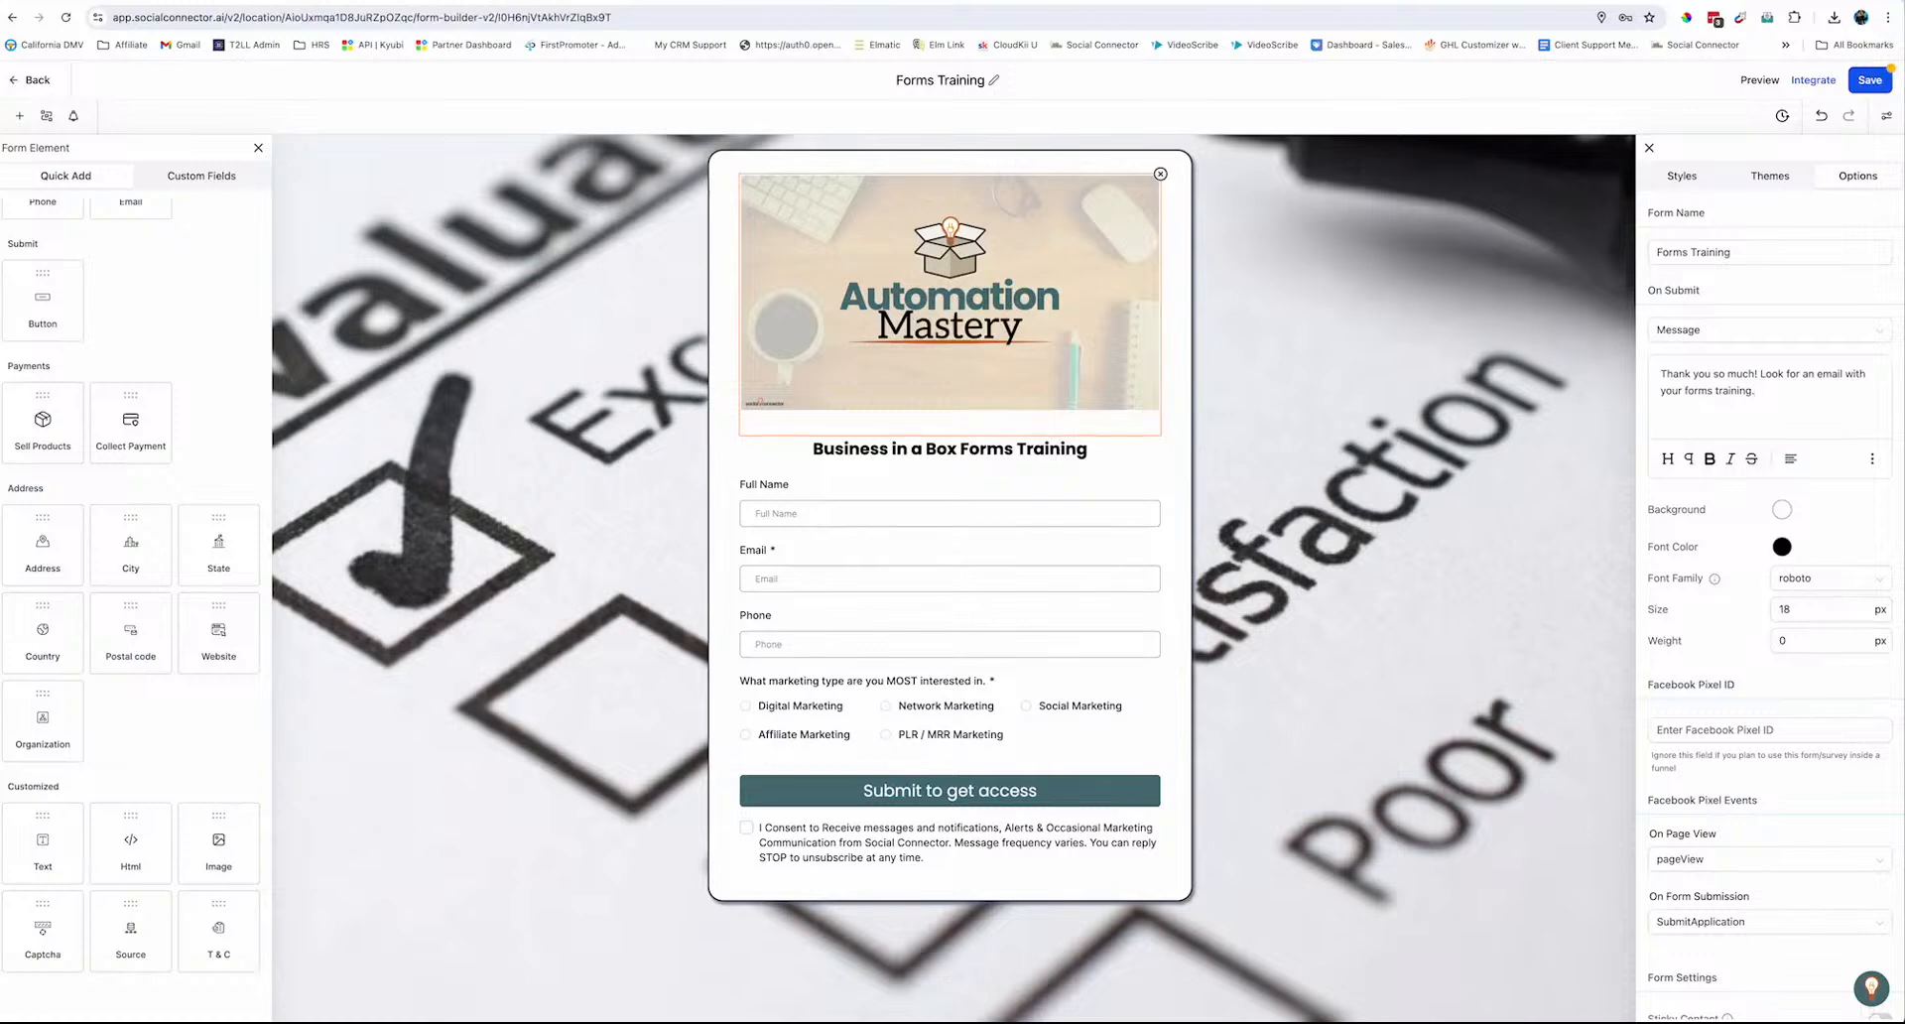
pyautogui.click(1736, 344)
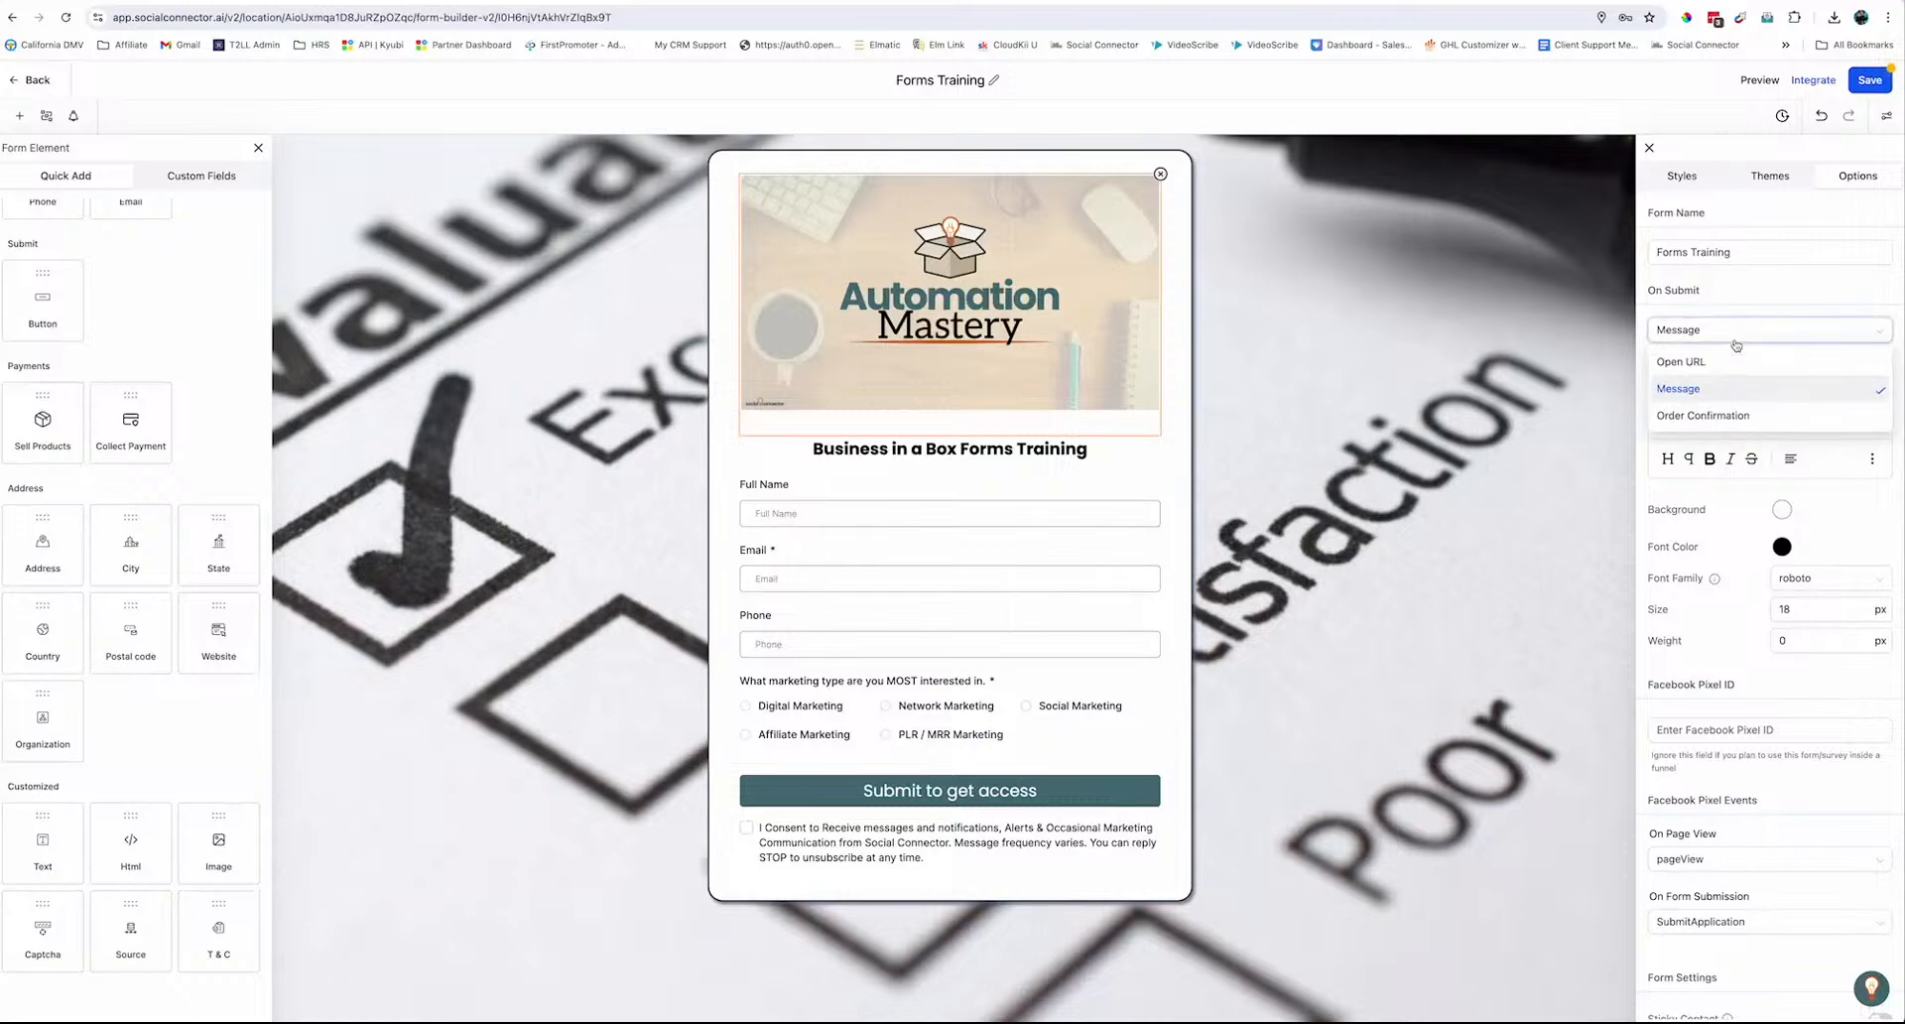
pyautogui.click(1705, 366)
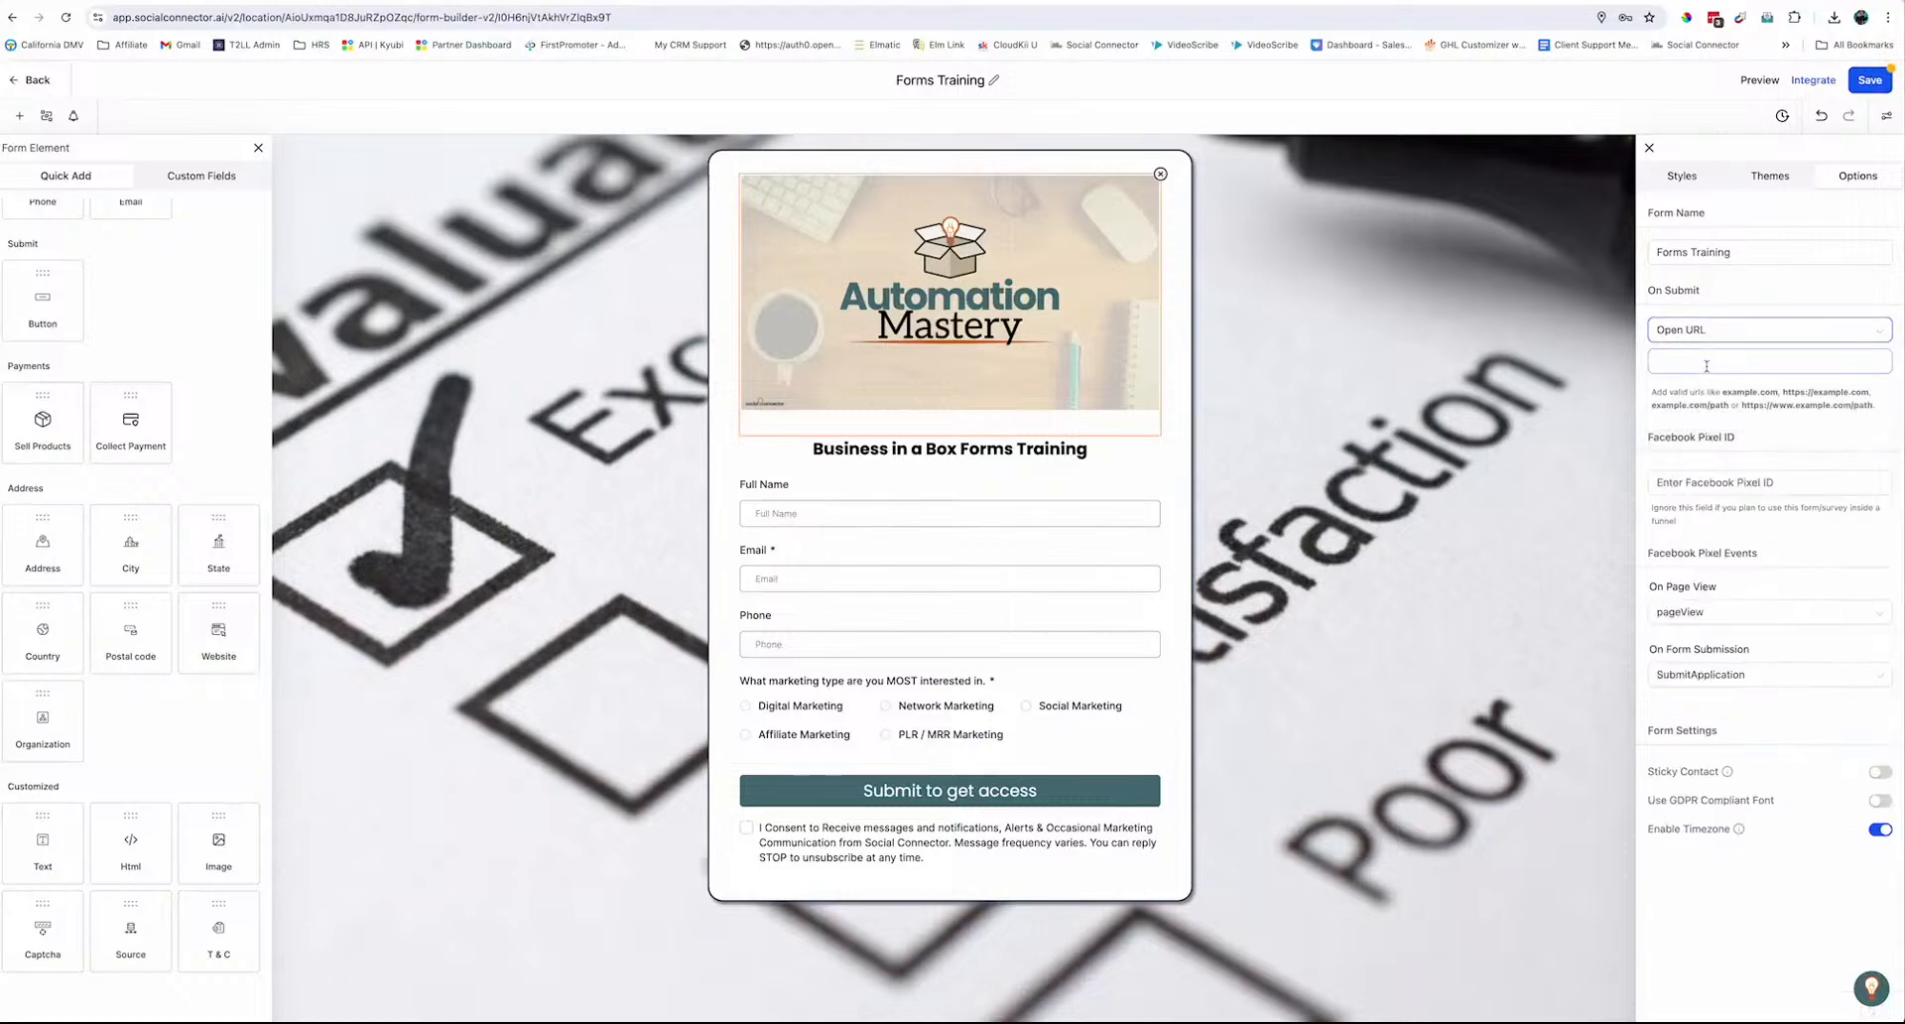
pyautogui.click(1666, 360)
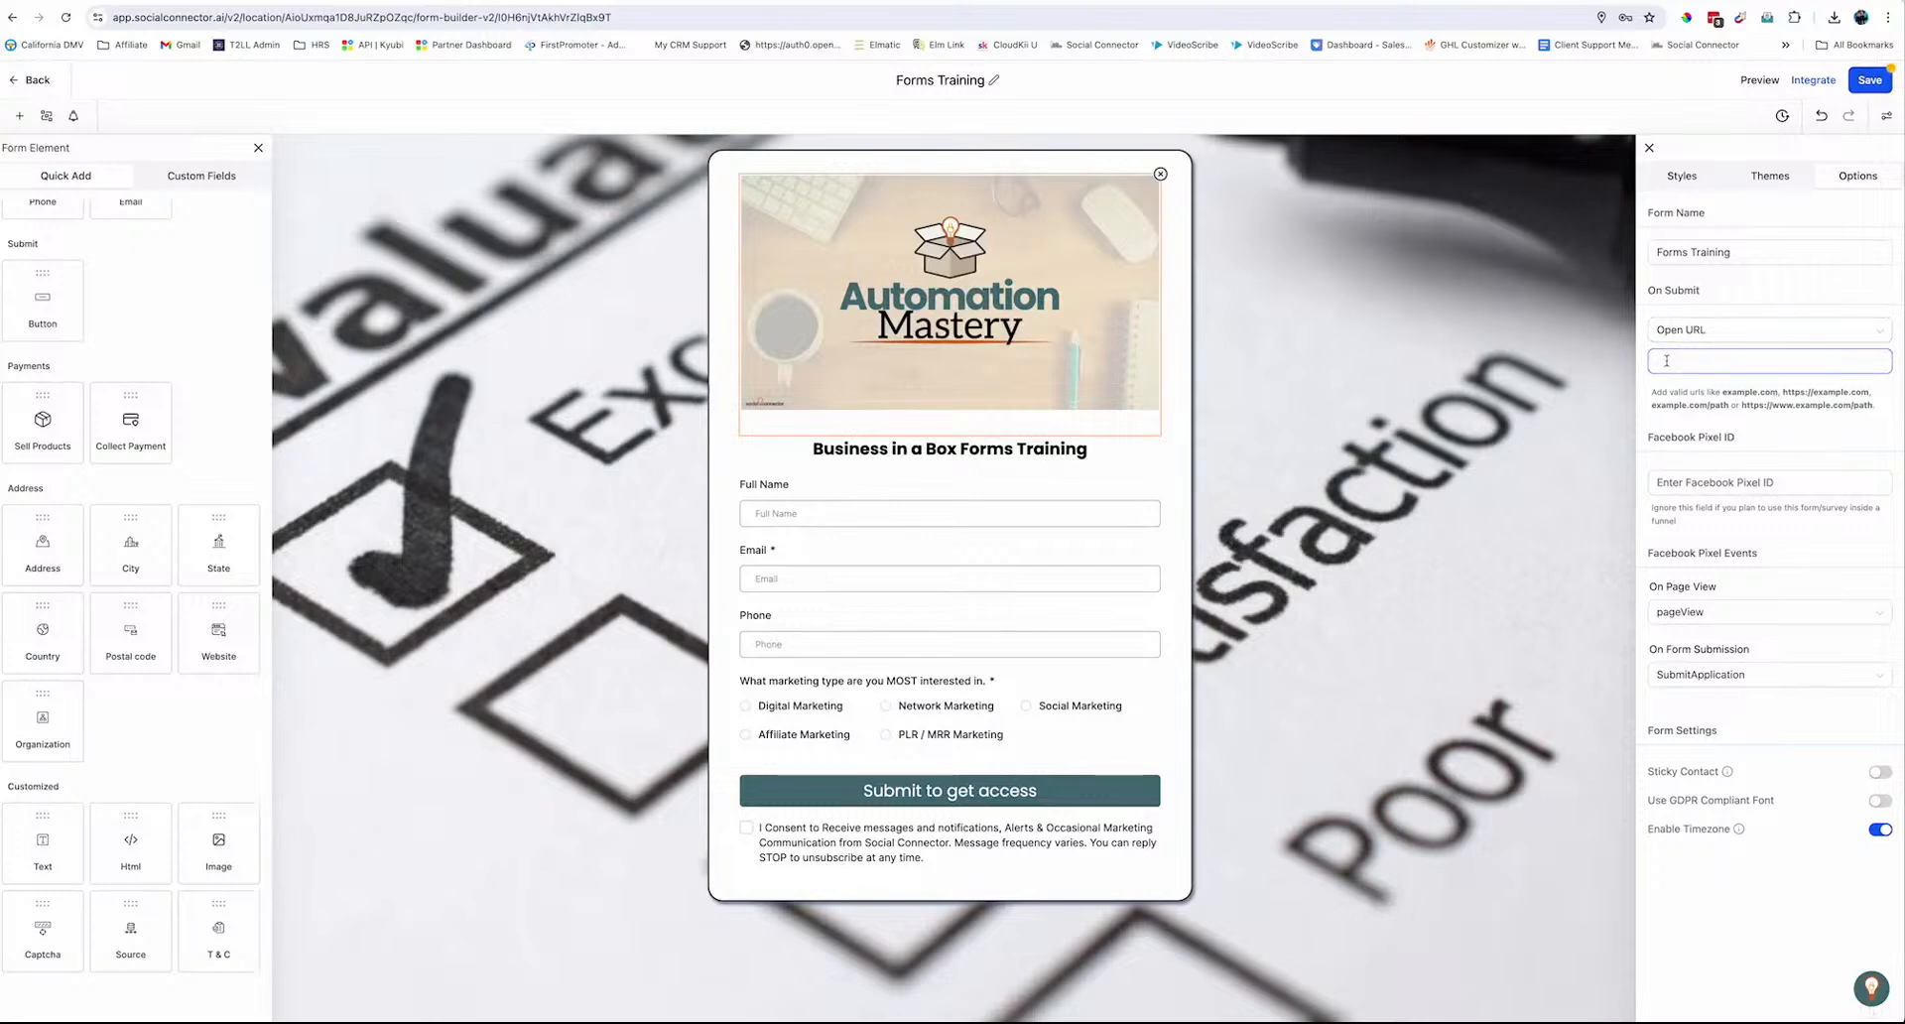
pyautogui.write('https://facebook.com/groups/')
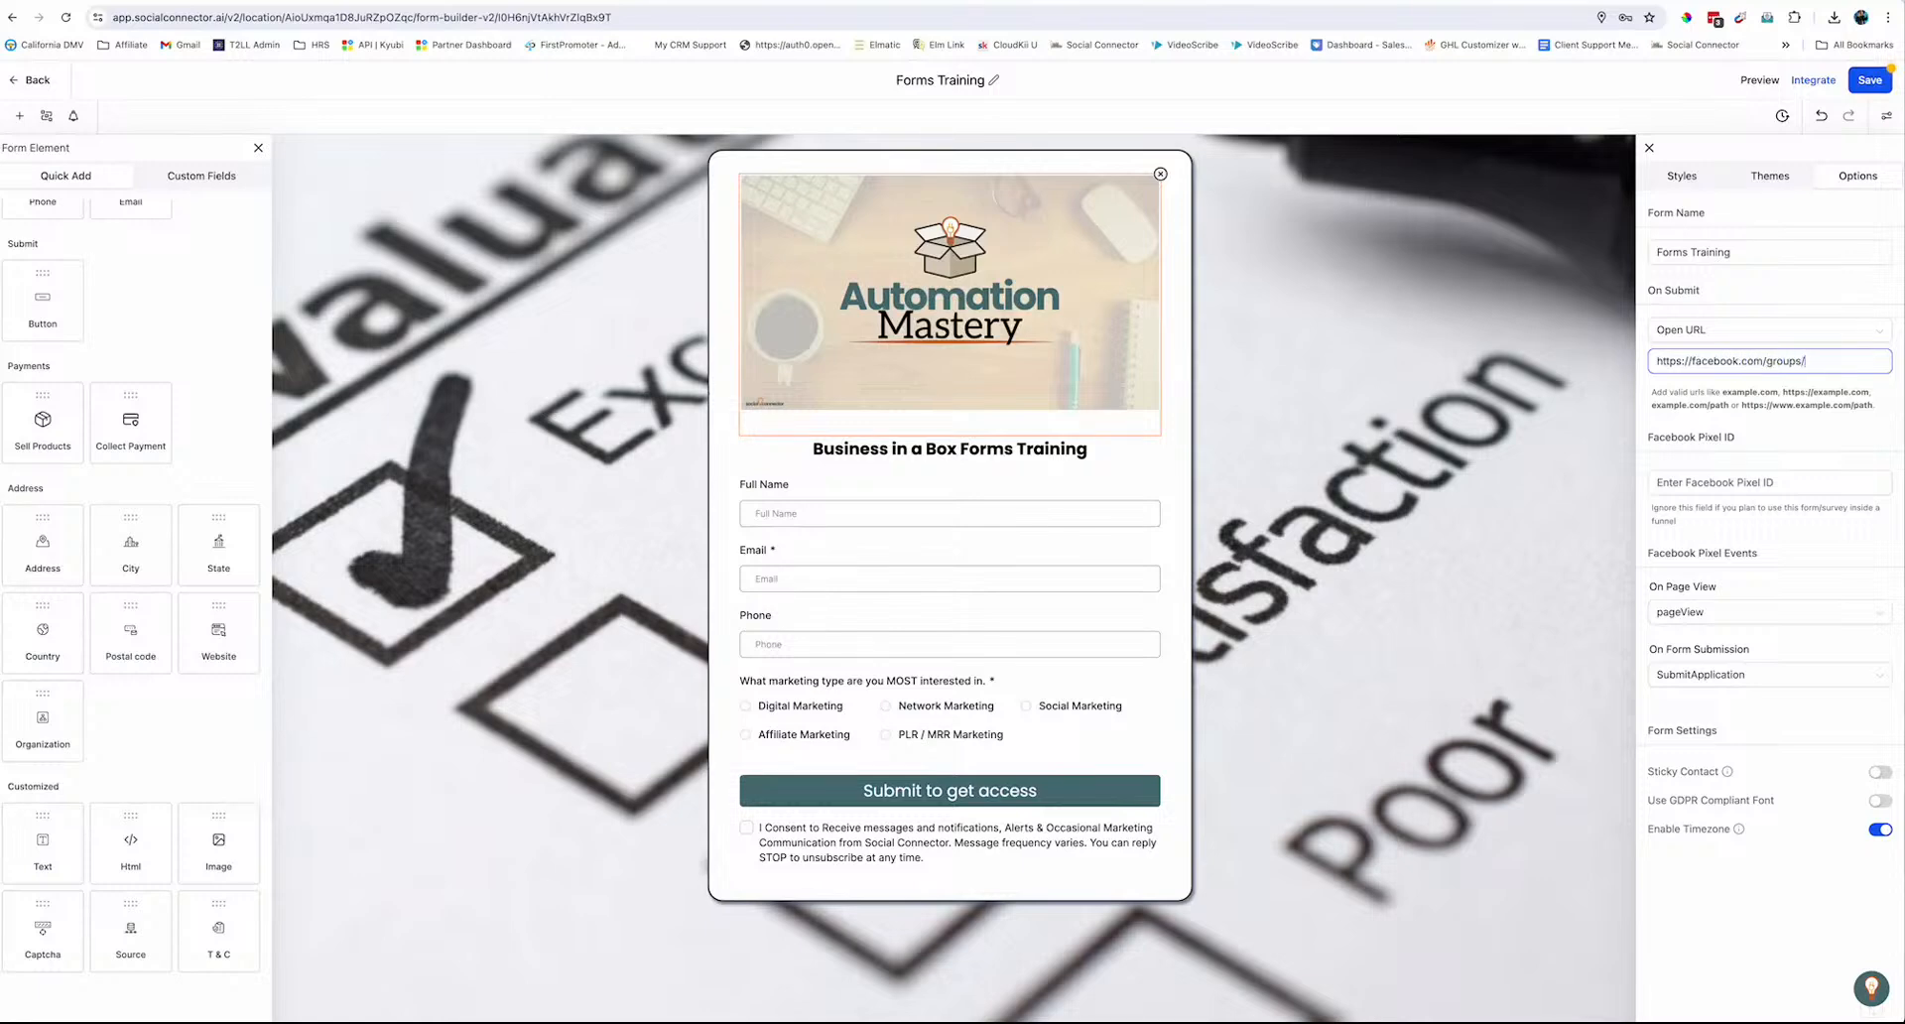
pyautogui.write('socialconnector')
pyautogui.write('s')
# Turn on Sticky Contact, save the form, and preview it live
pyautogui.click(1879, 772)
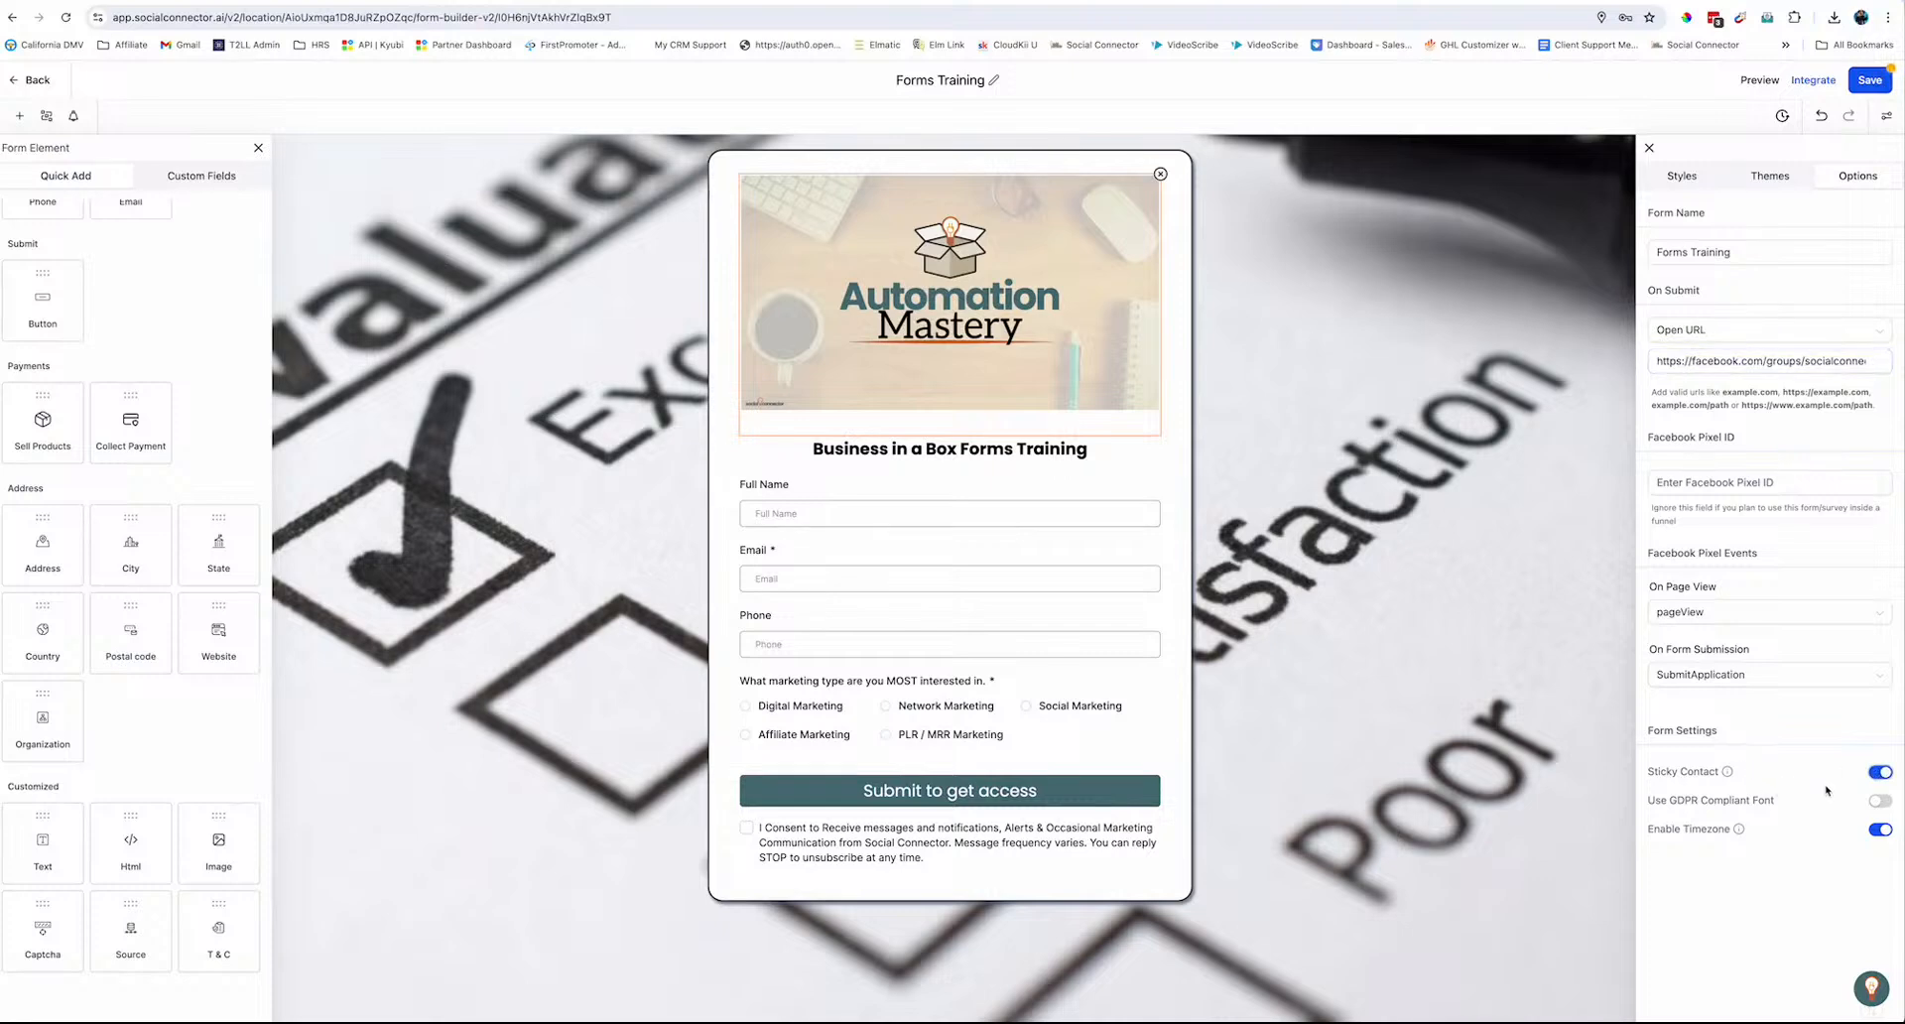
pyautogui.moveTo(1727, 774)
pyautogui.click(1850, 89)
pyautogui.click(1759, 80)
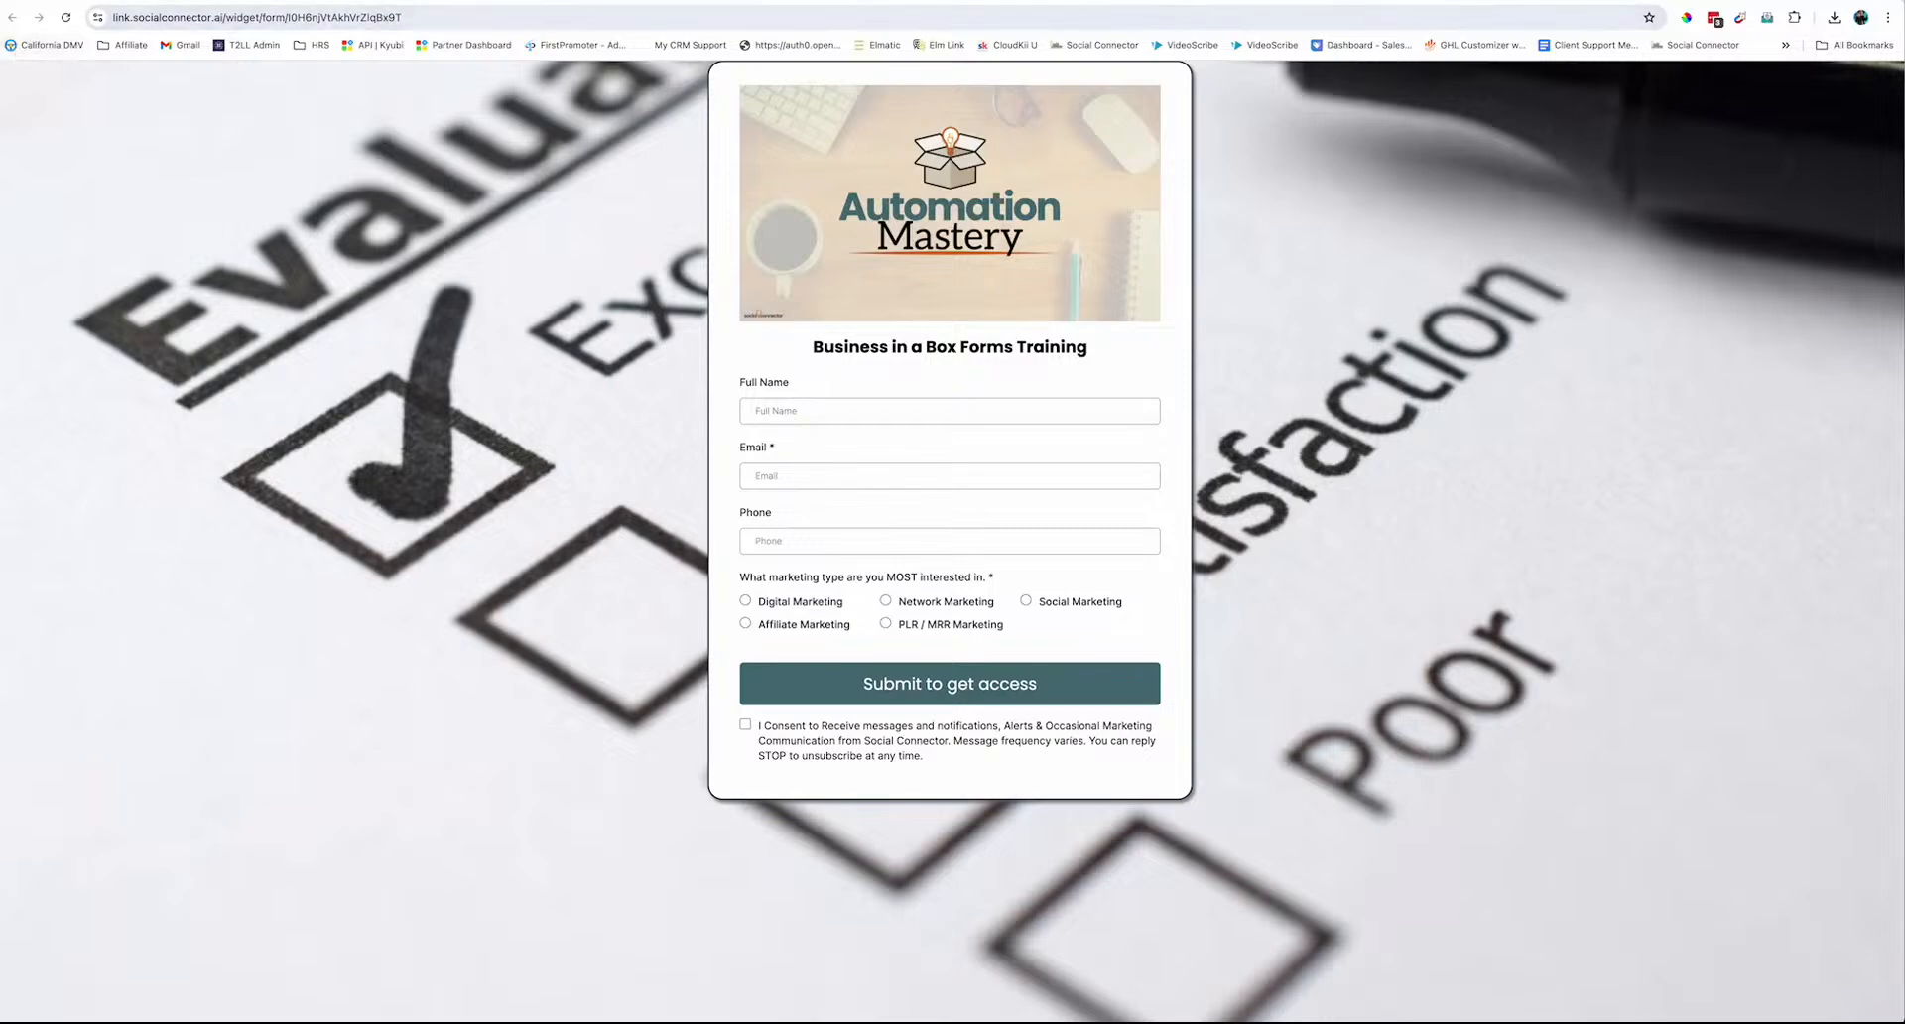
# Back in the builder, choose the Sticky sidebar embed layout under Integrate and copy the form link
pyautogui.hotkey('ctrl', 'w')
pyautogui.click(1811, 83)
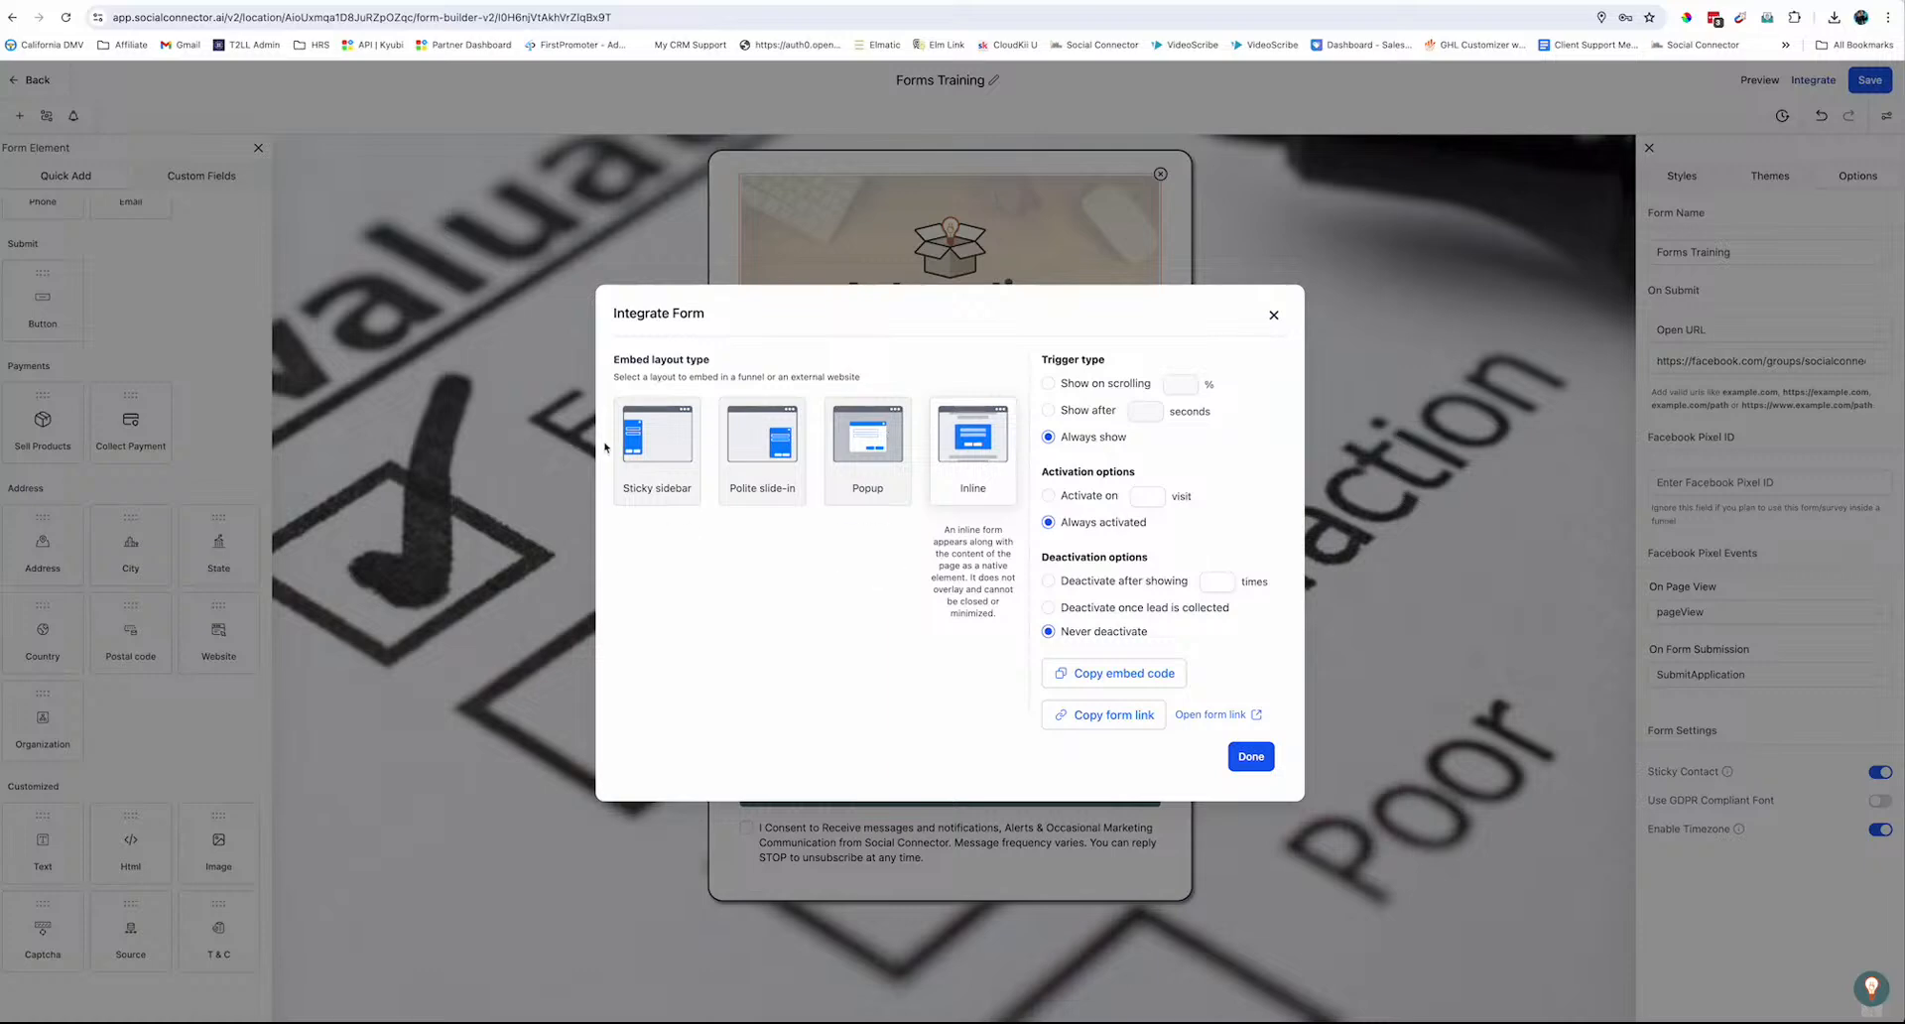
pyautogui.moveTo(788, 501)
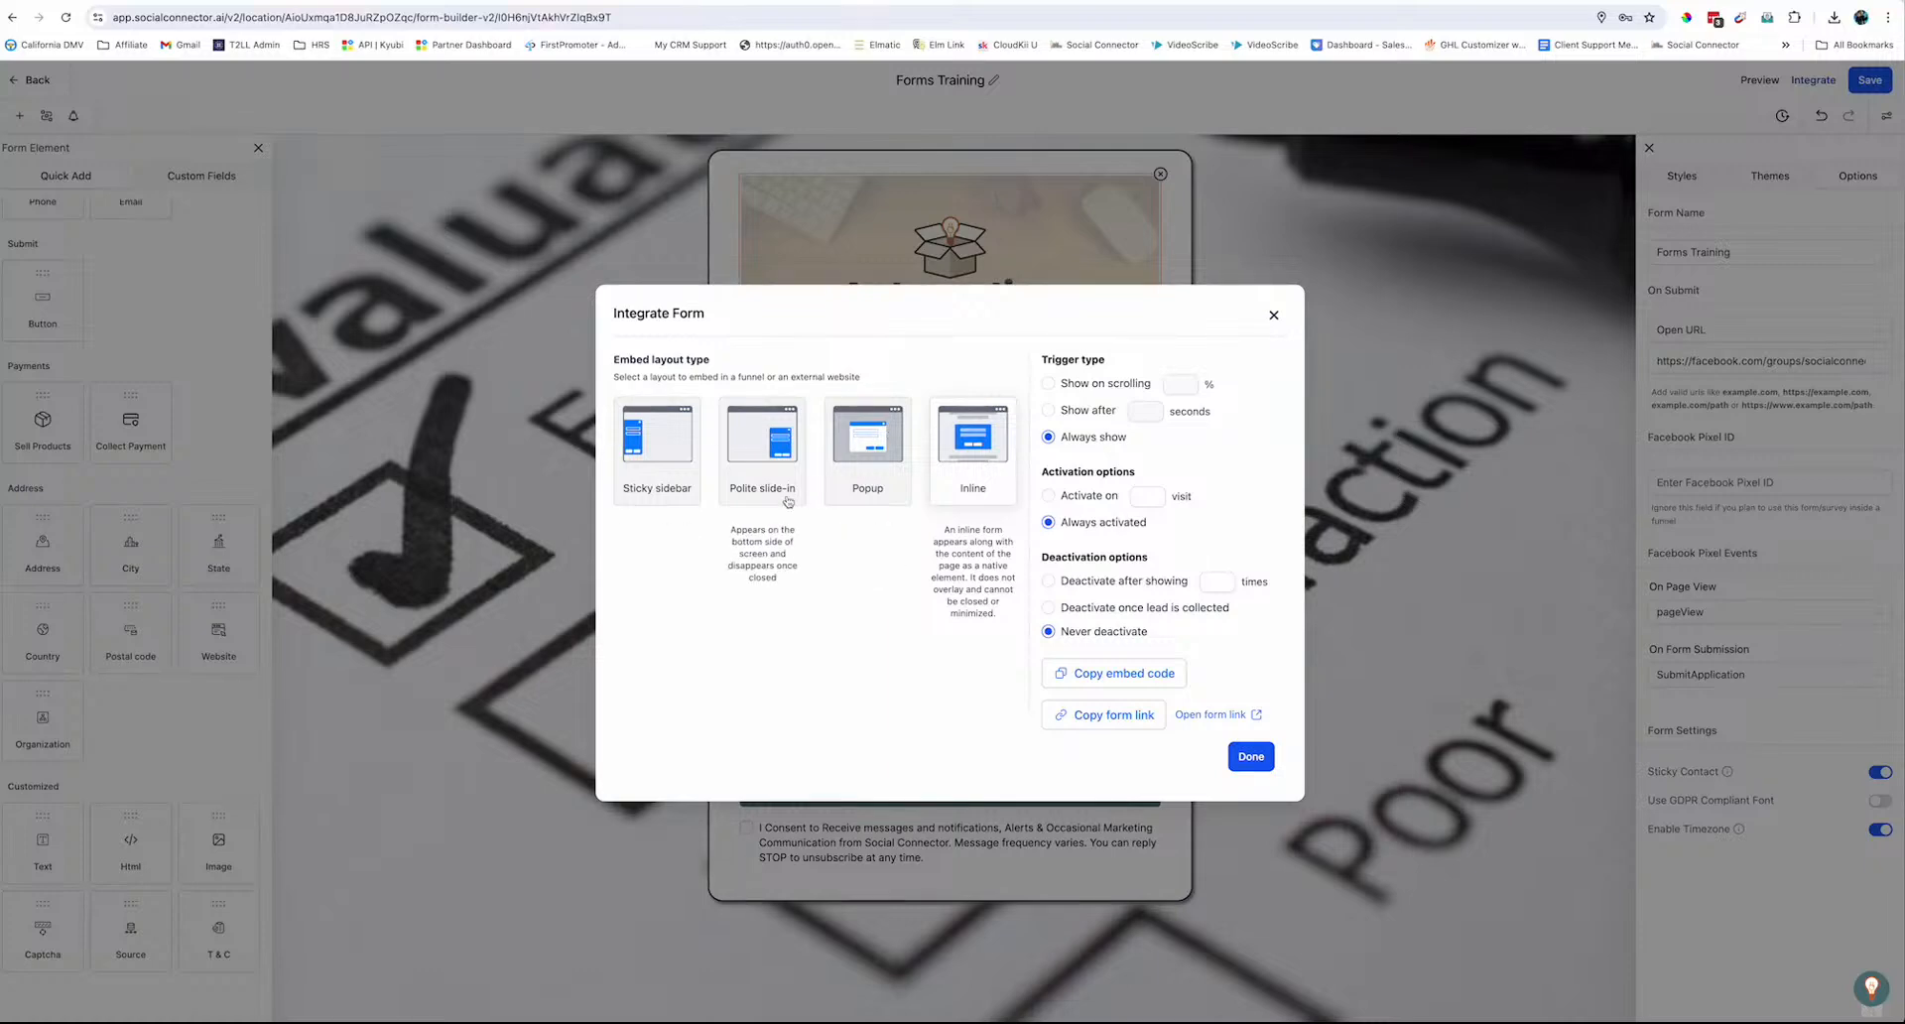
pyautogui.moveTo(859, 465)
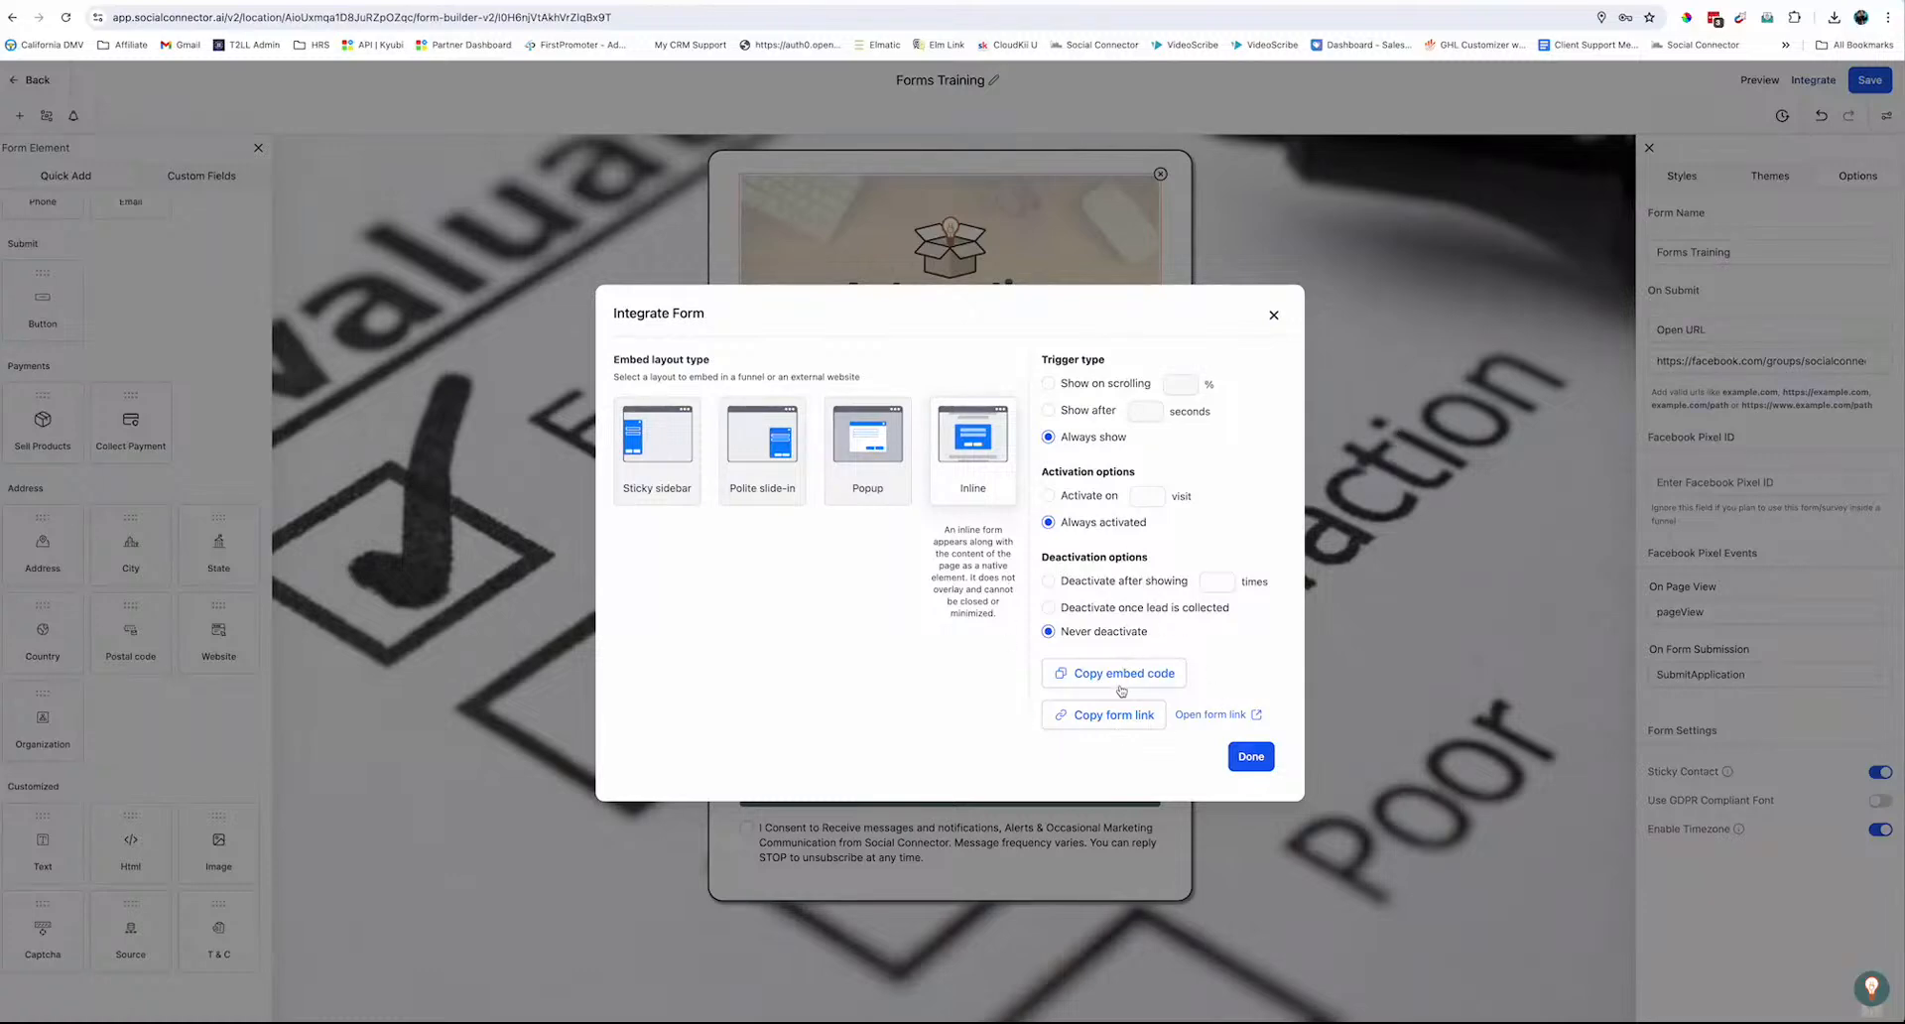
pyautogui.click(749, 453)
pyautogui.click(675, 454)
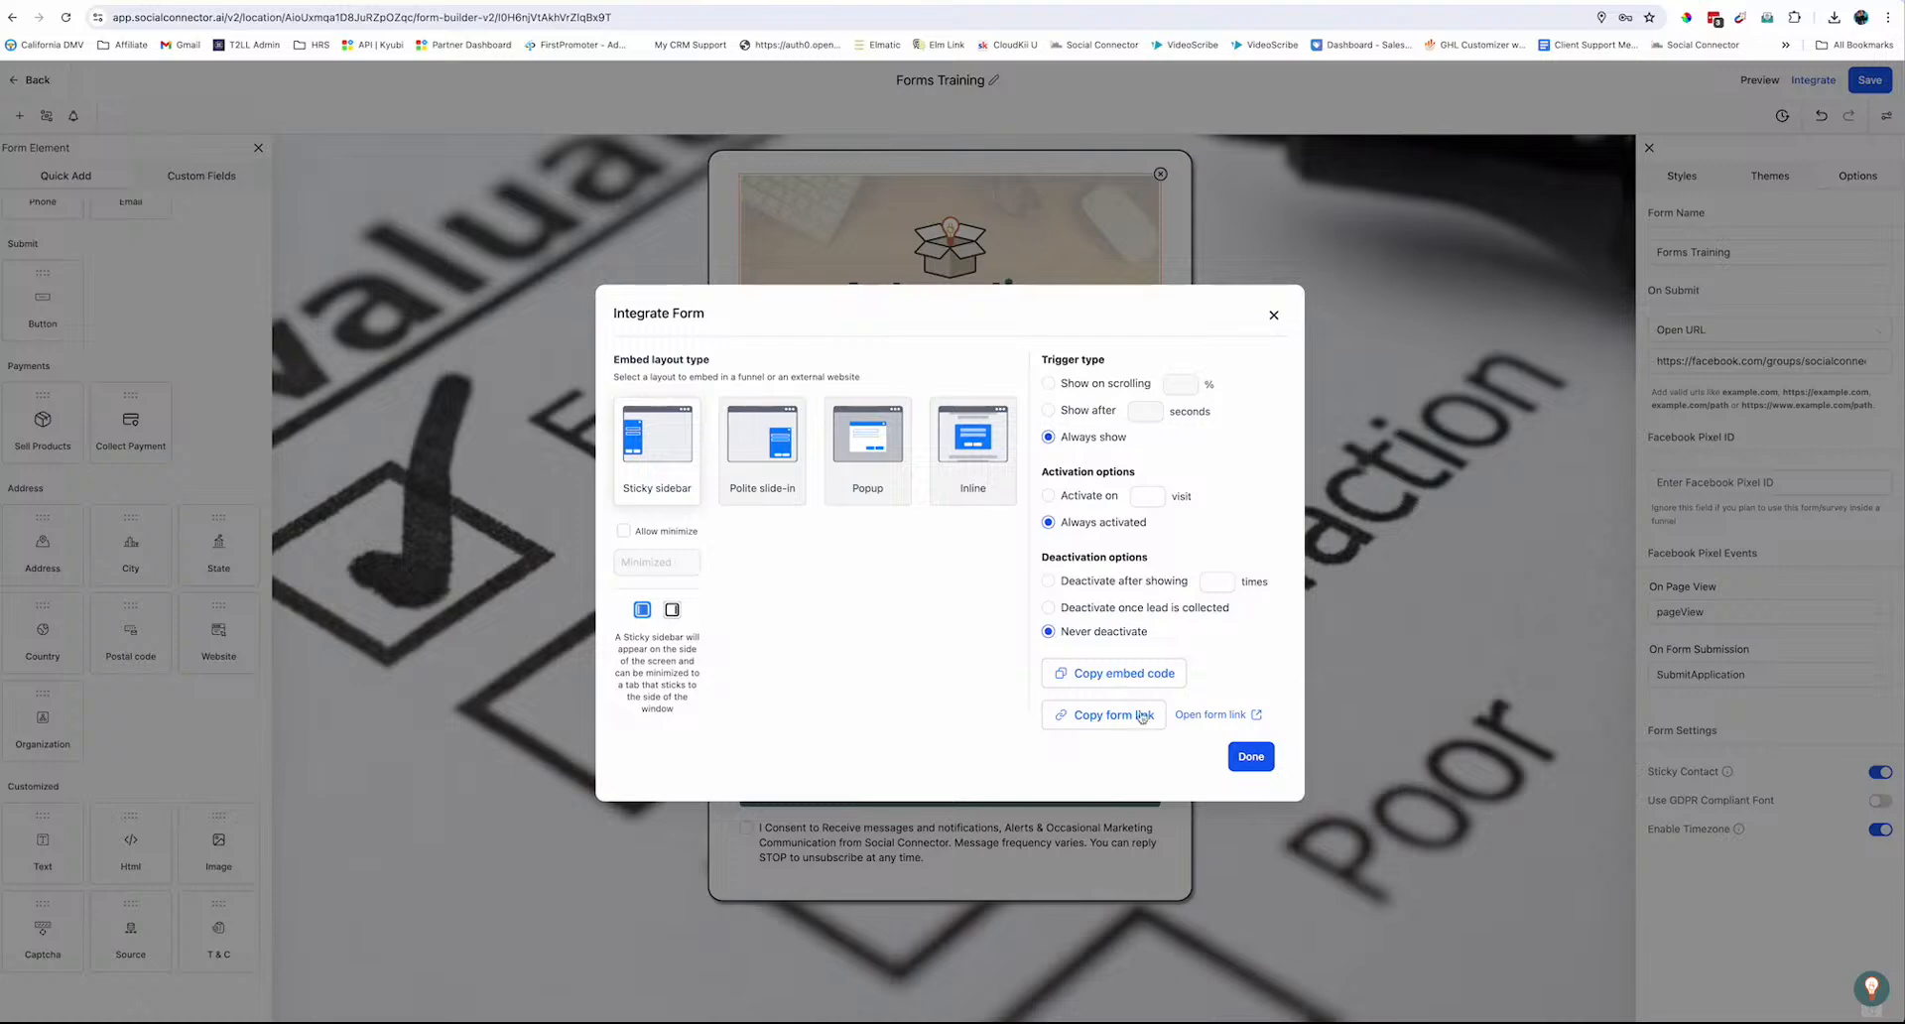
pyautogui.click(1106, 717)
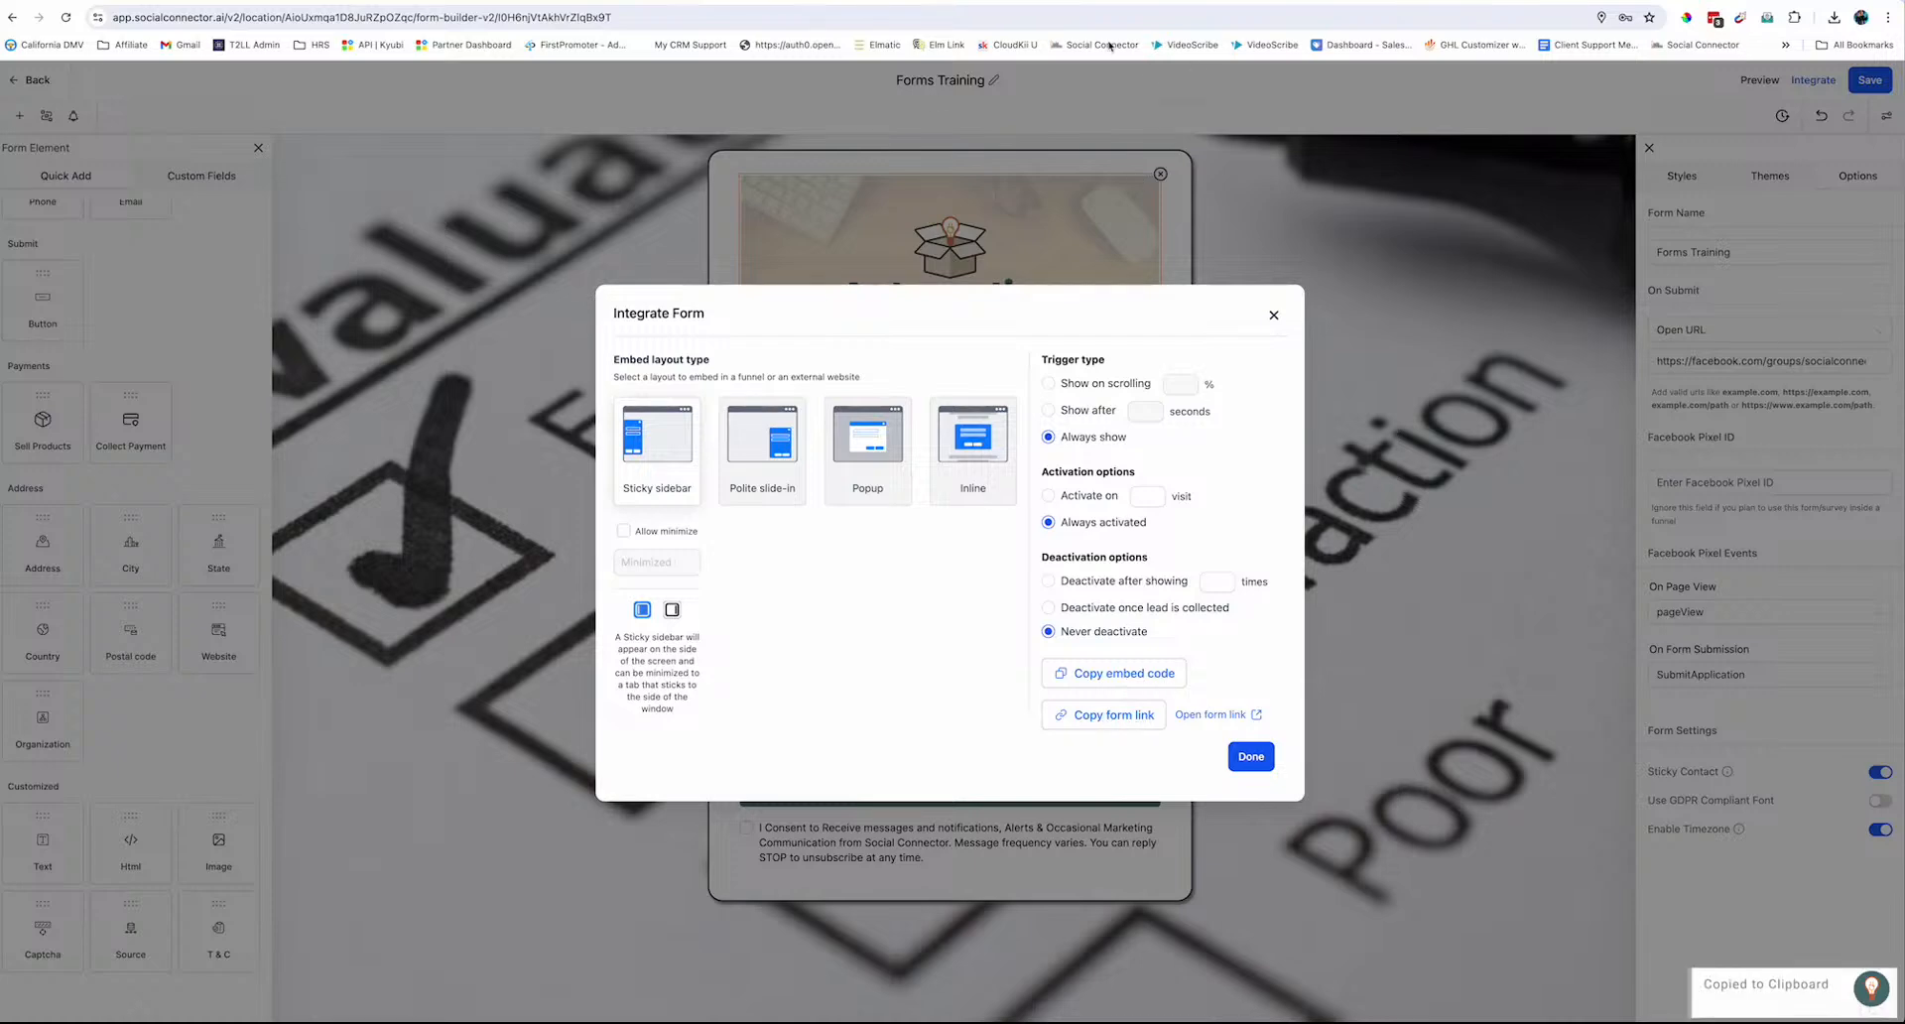
# Load the copied form link in a new browser tab
pyautogui.hotkey('ctrl', 't')
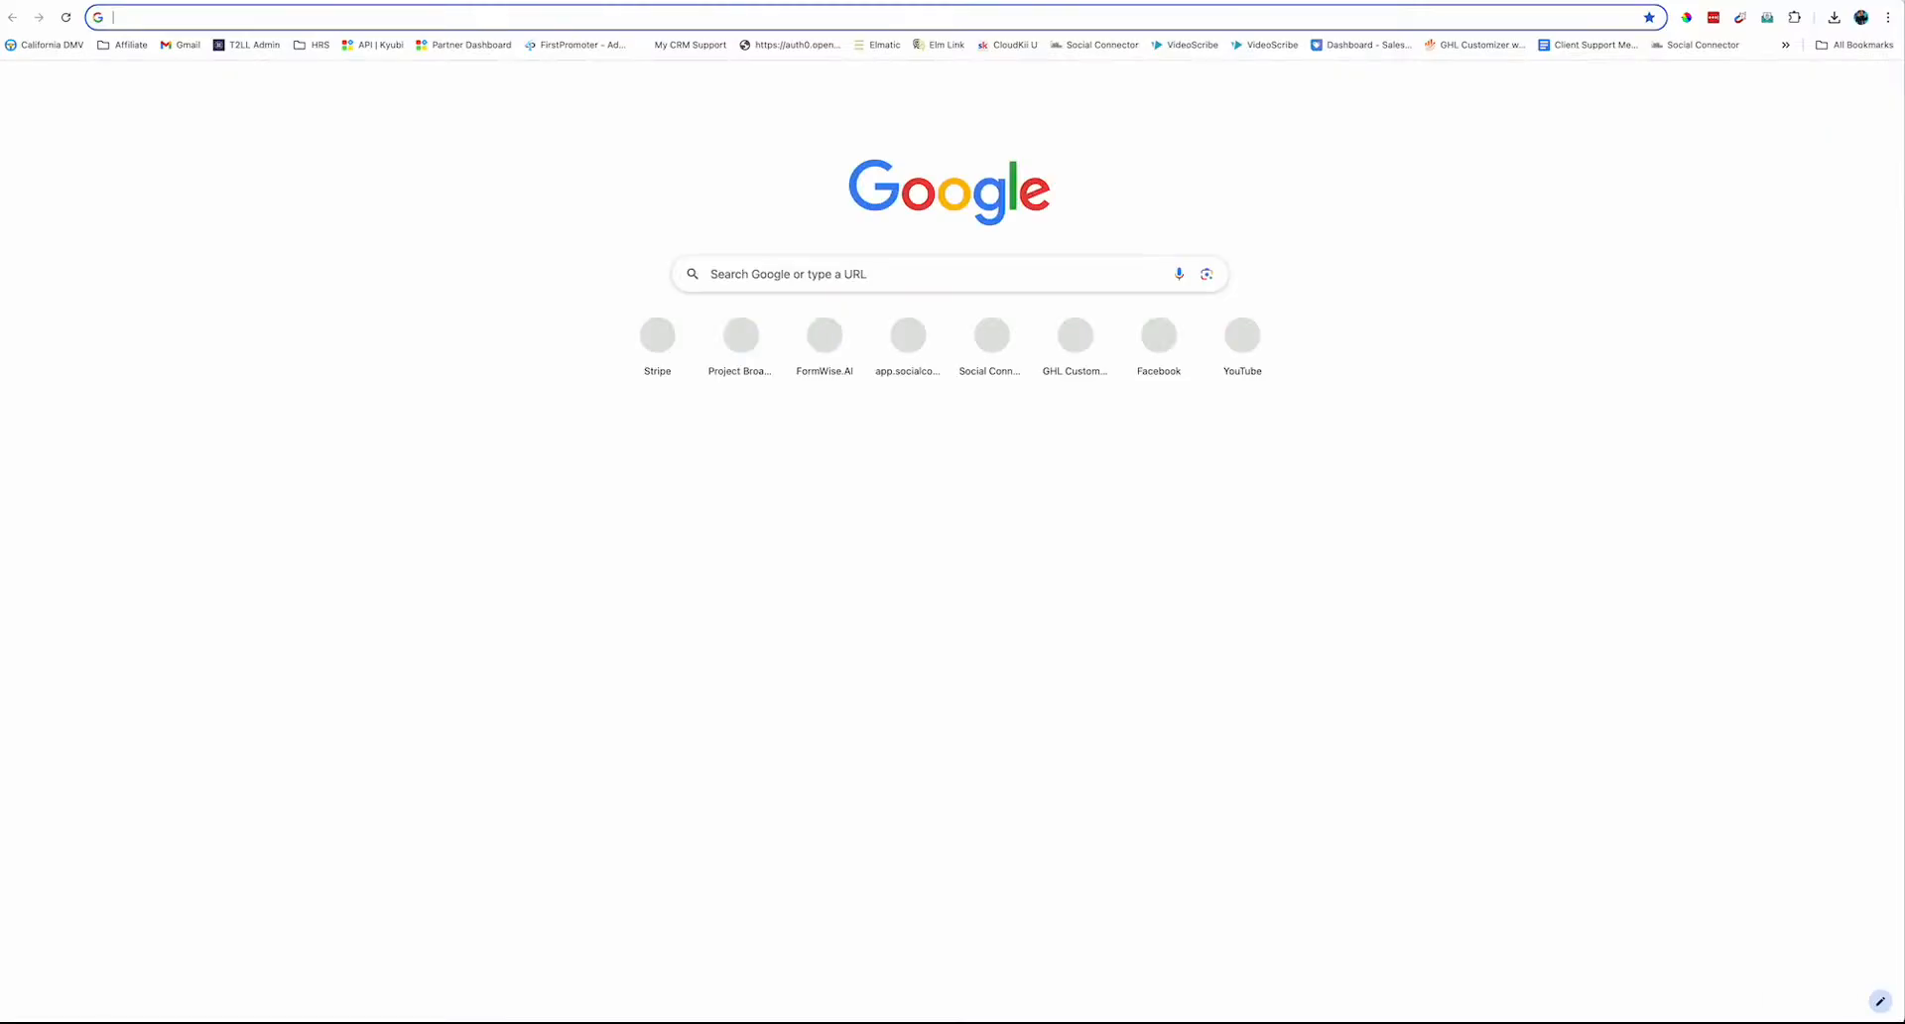
pyautogui.click(812, 13)
pyautogui.hotkey('ctrl', 'v')
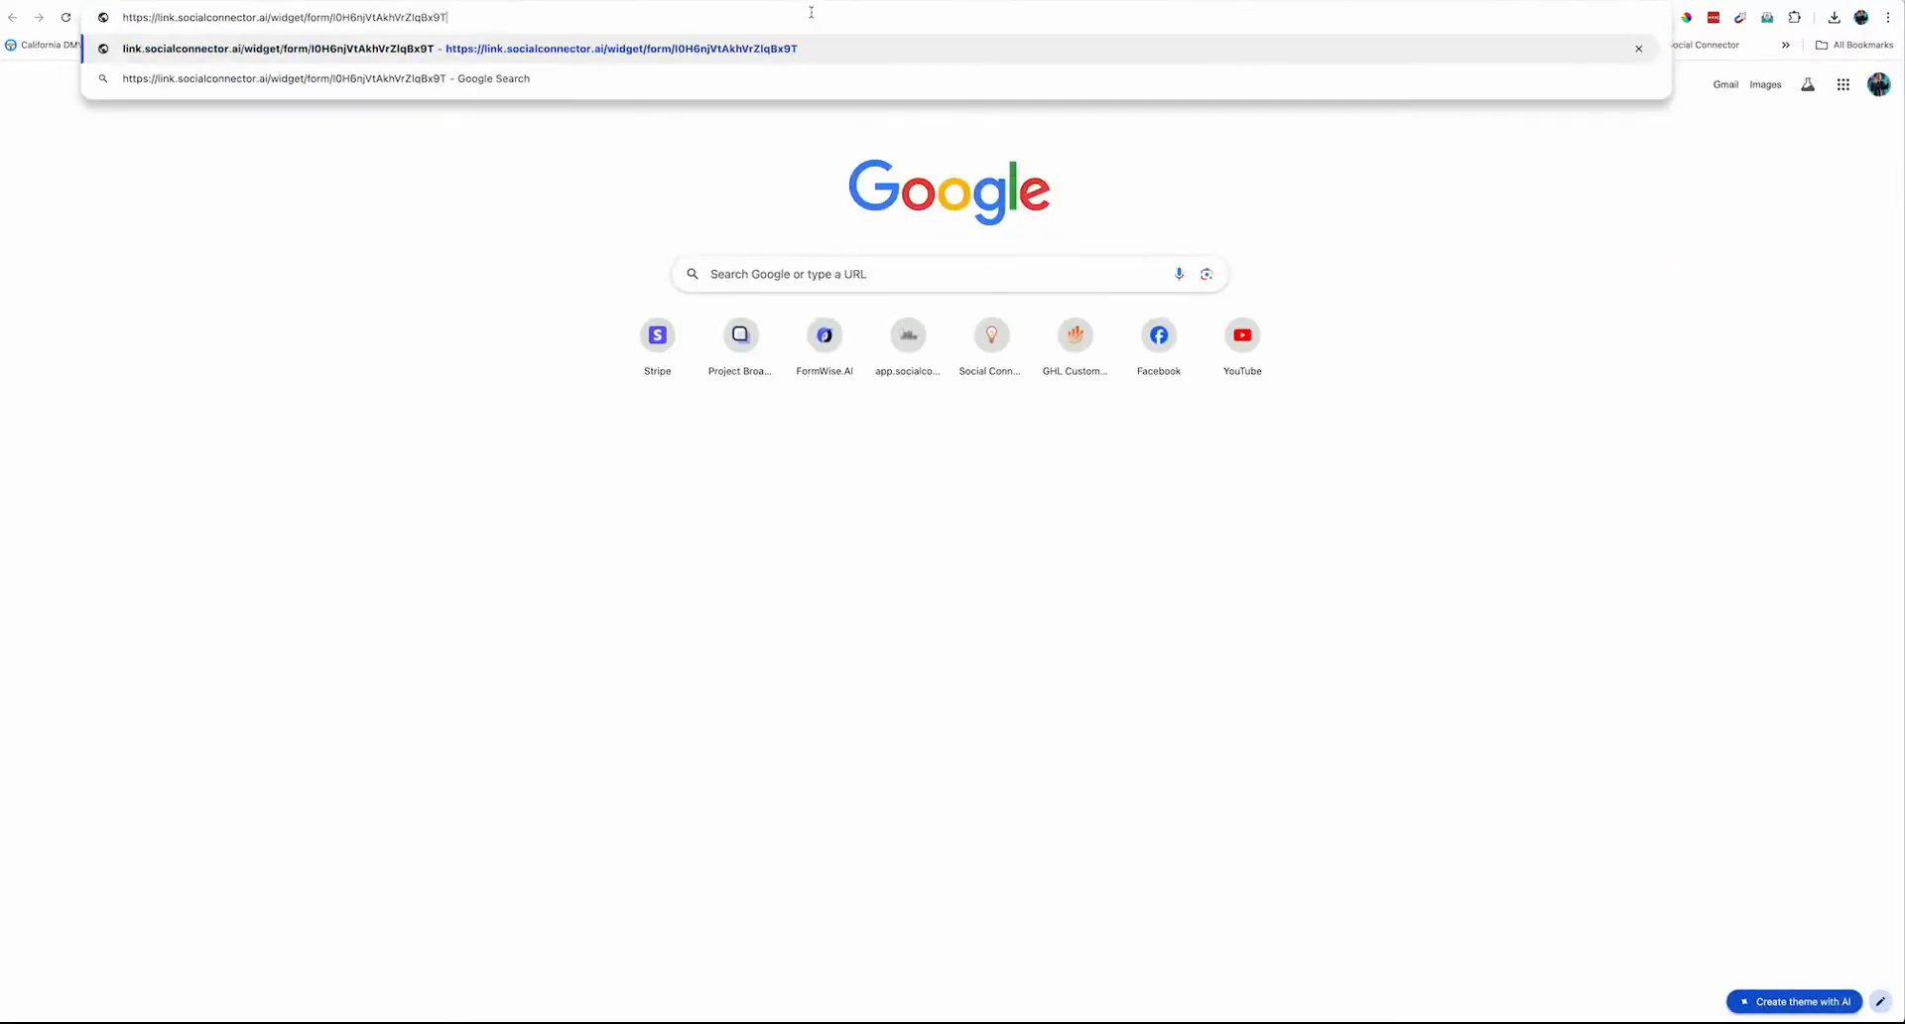
pyautogui.press('Return')
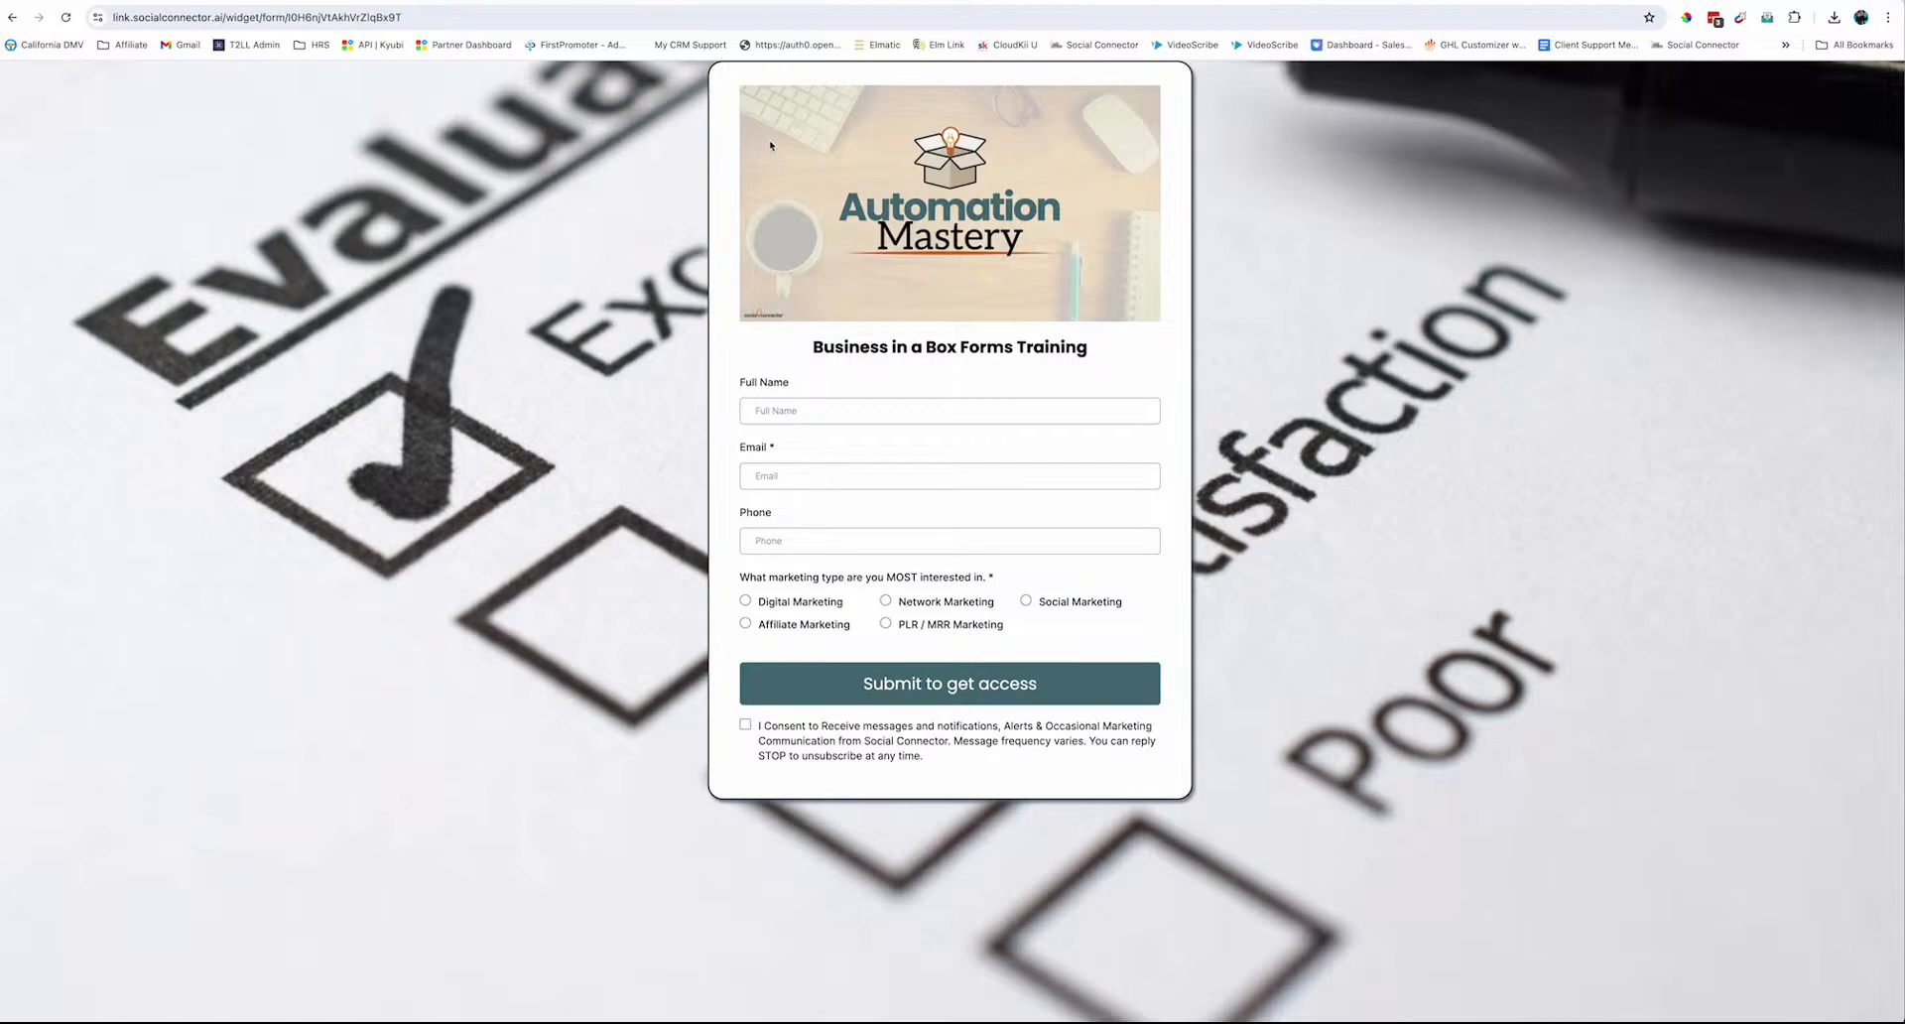
# Fill in a test submitter's full name and email, accept marketing consent, and submit the form
pyautogui.click(792, 410)
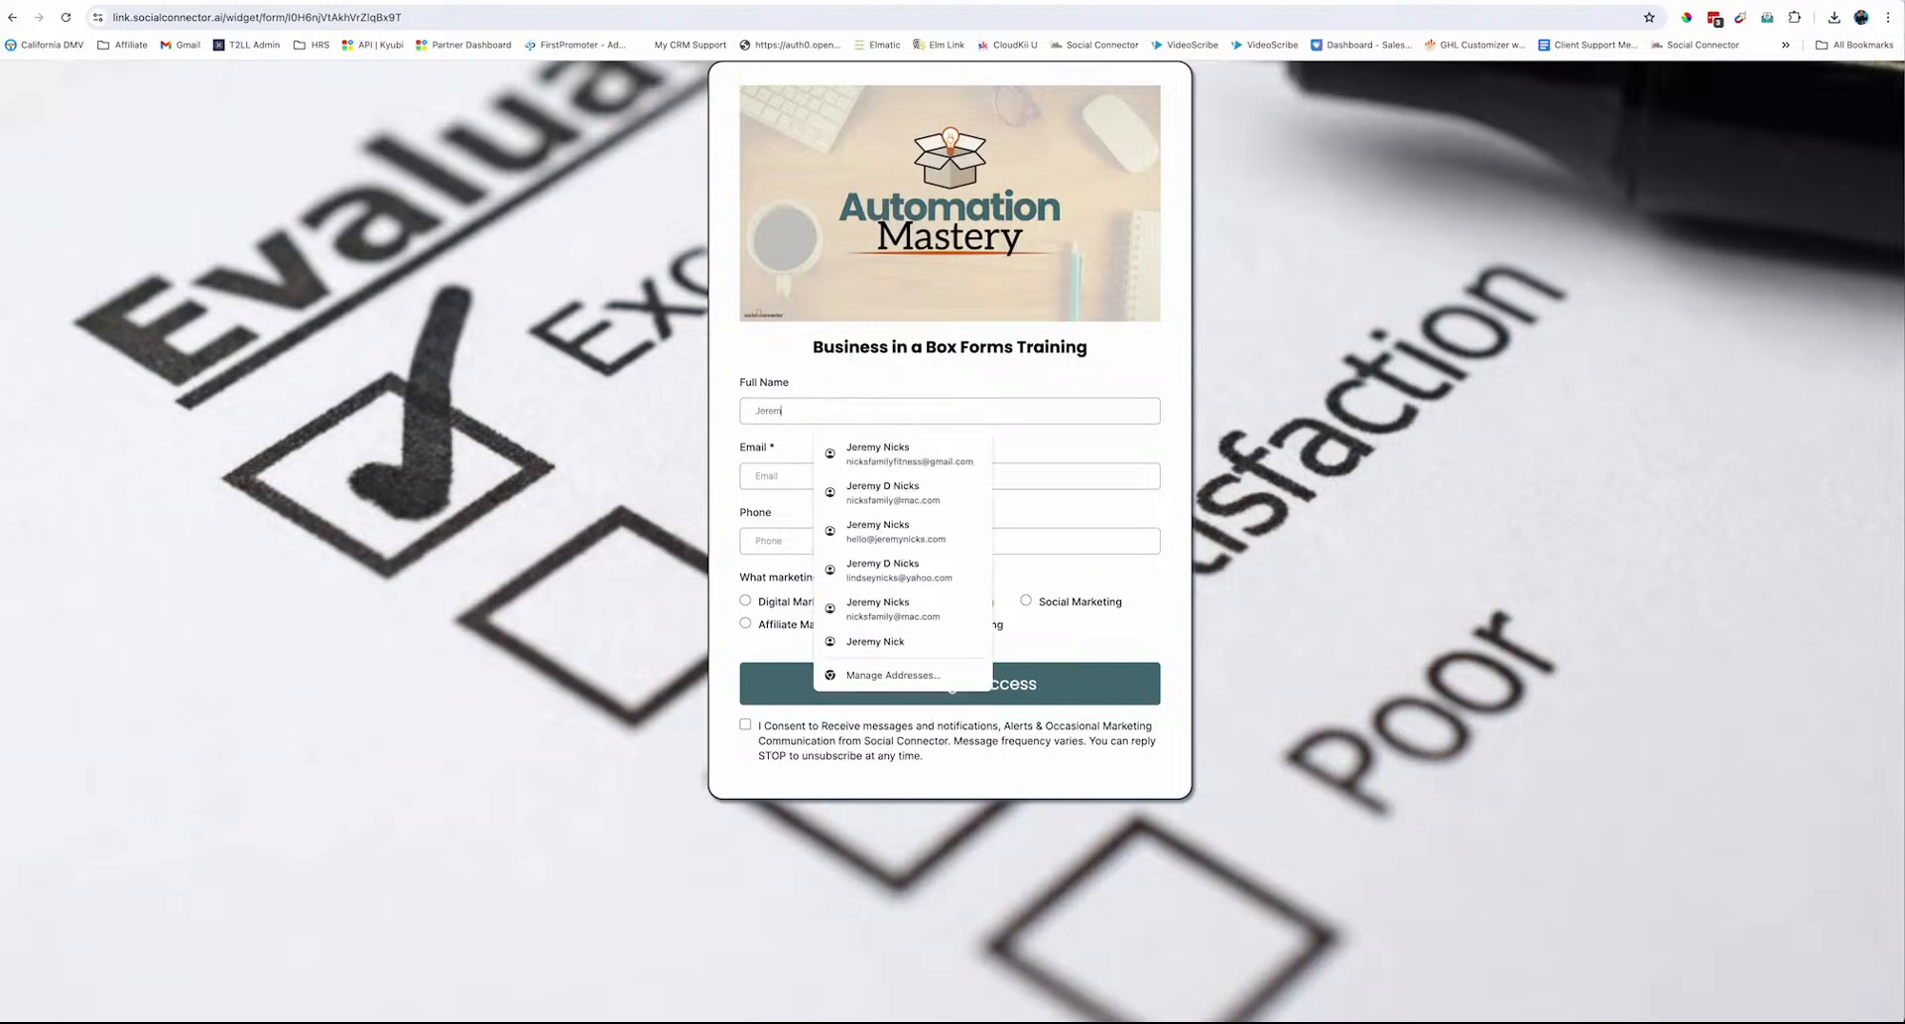
pyautogui.press('Tab')
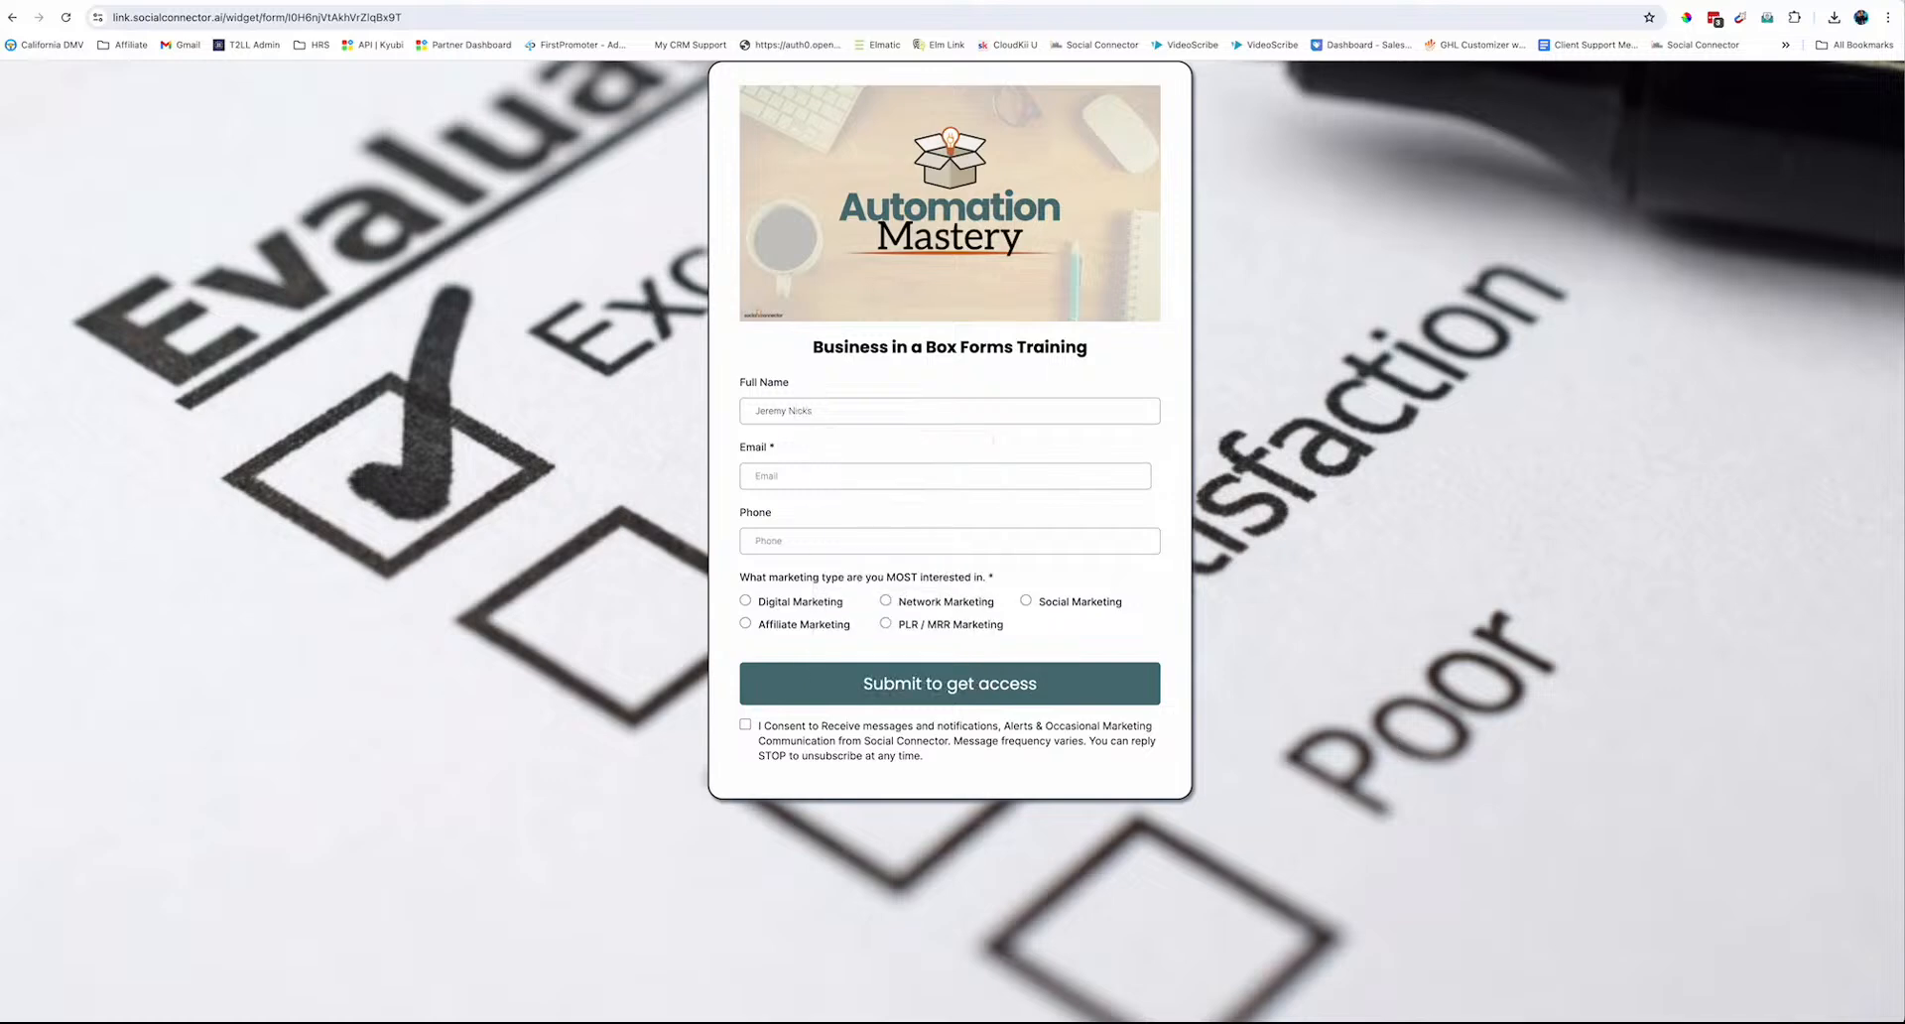
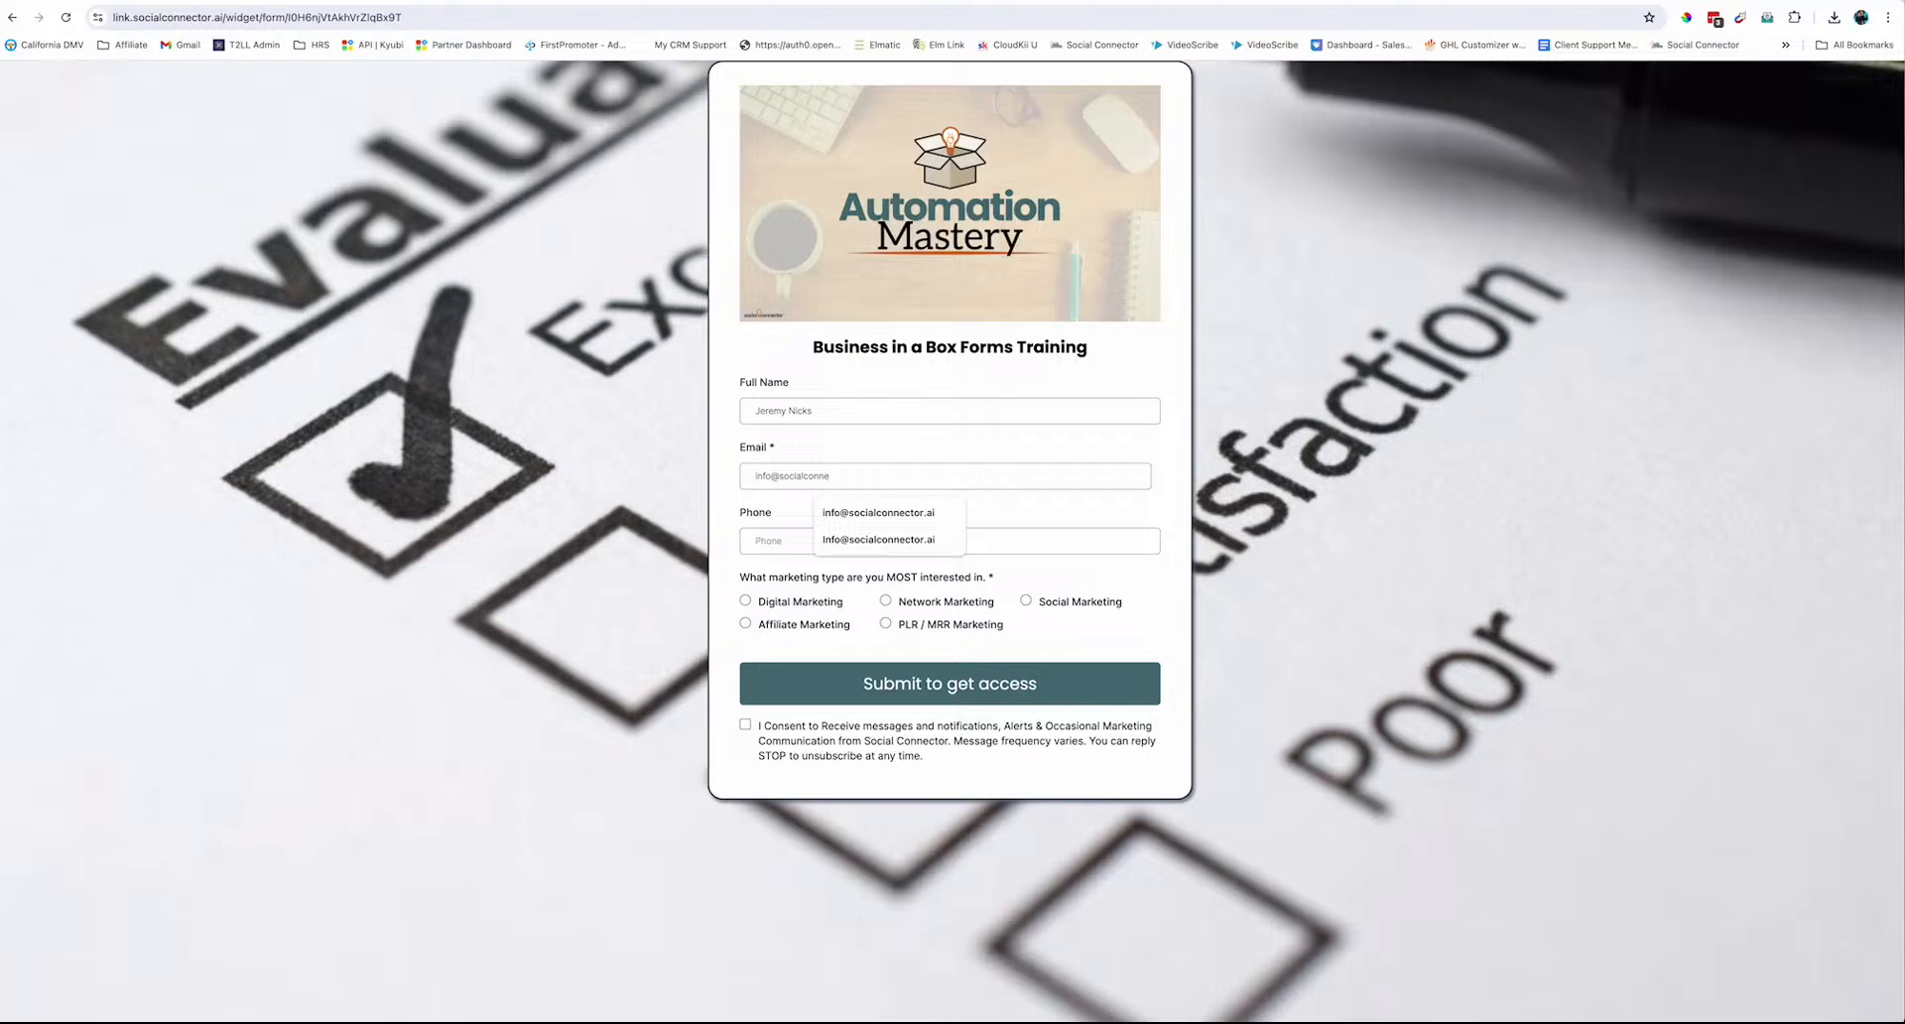
pyautogui.press('Tab')
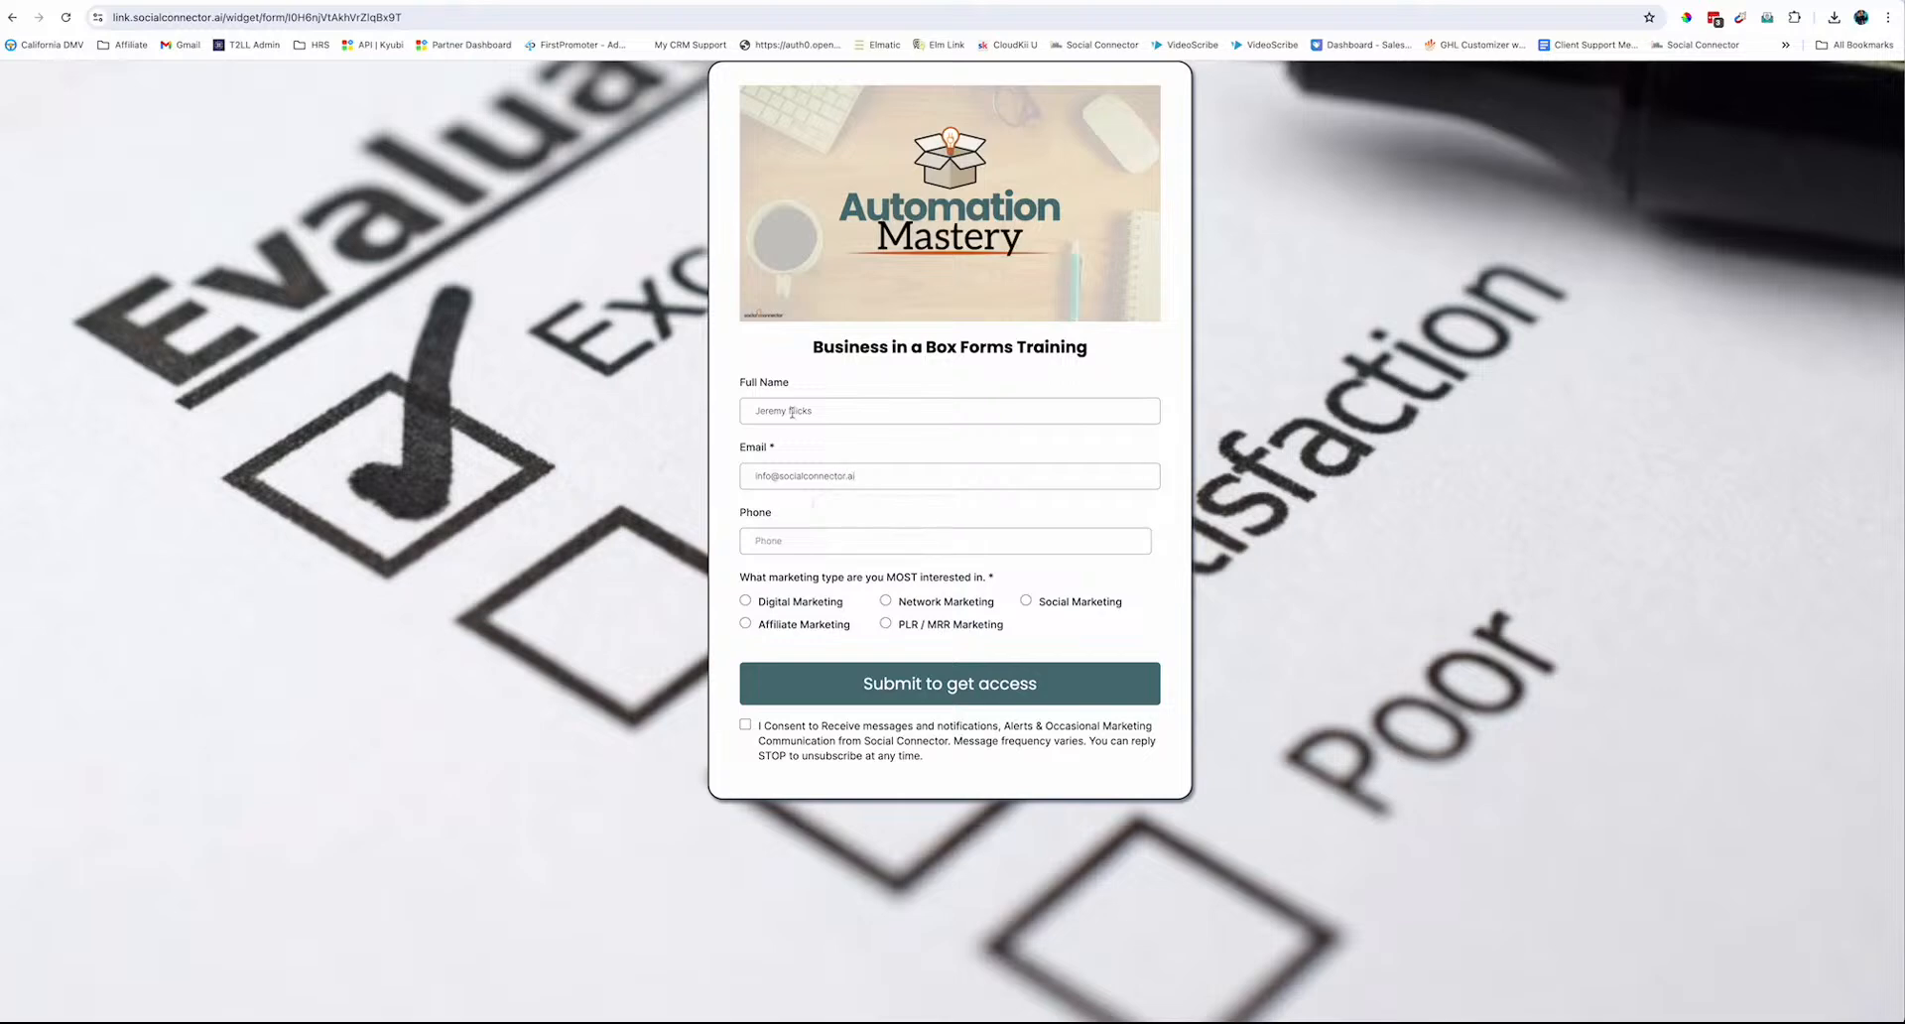
pyautogui.click(746, 724)
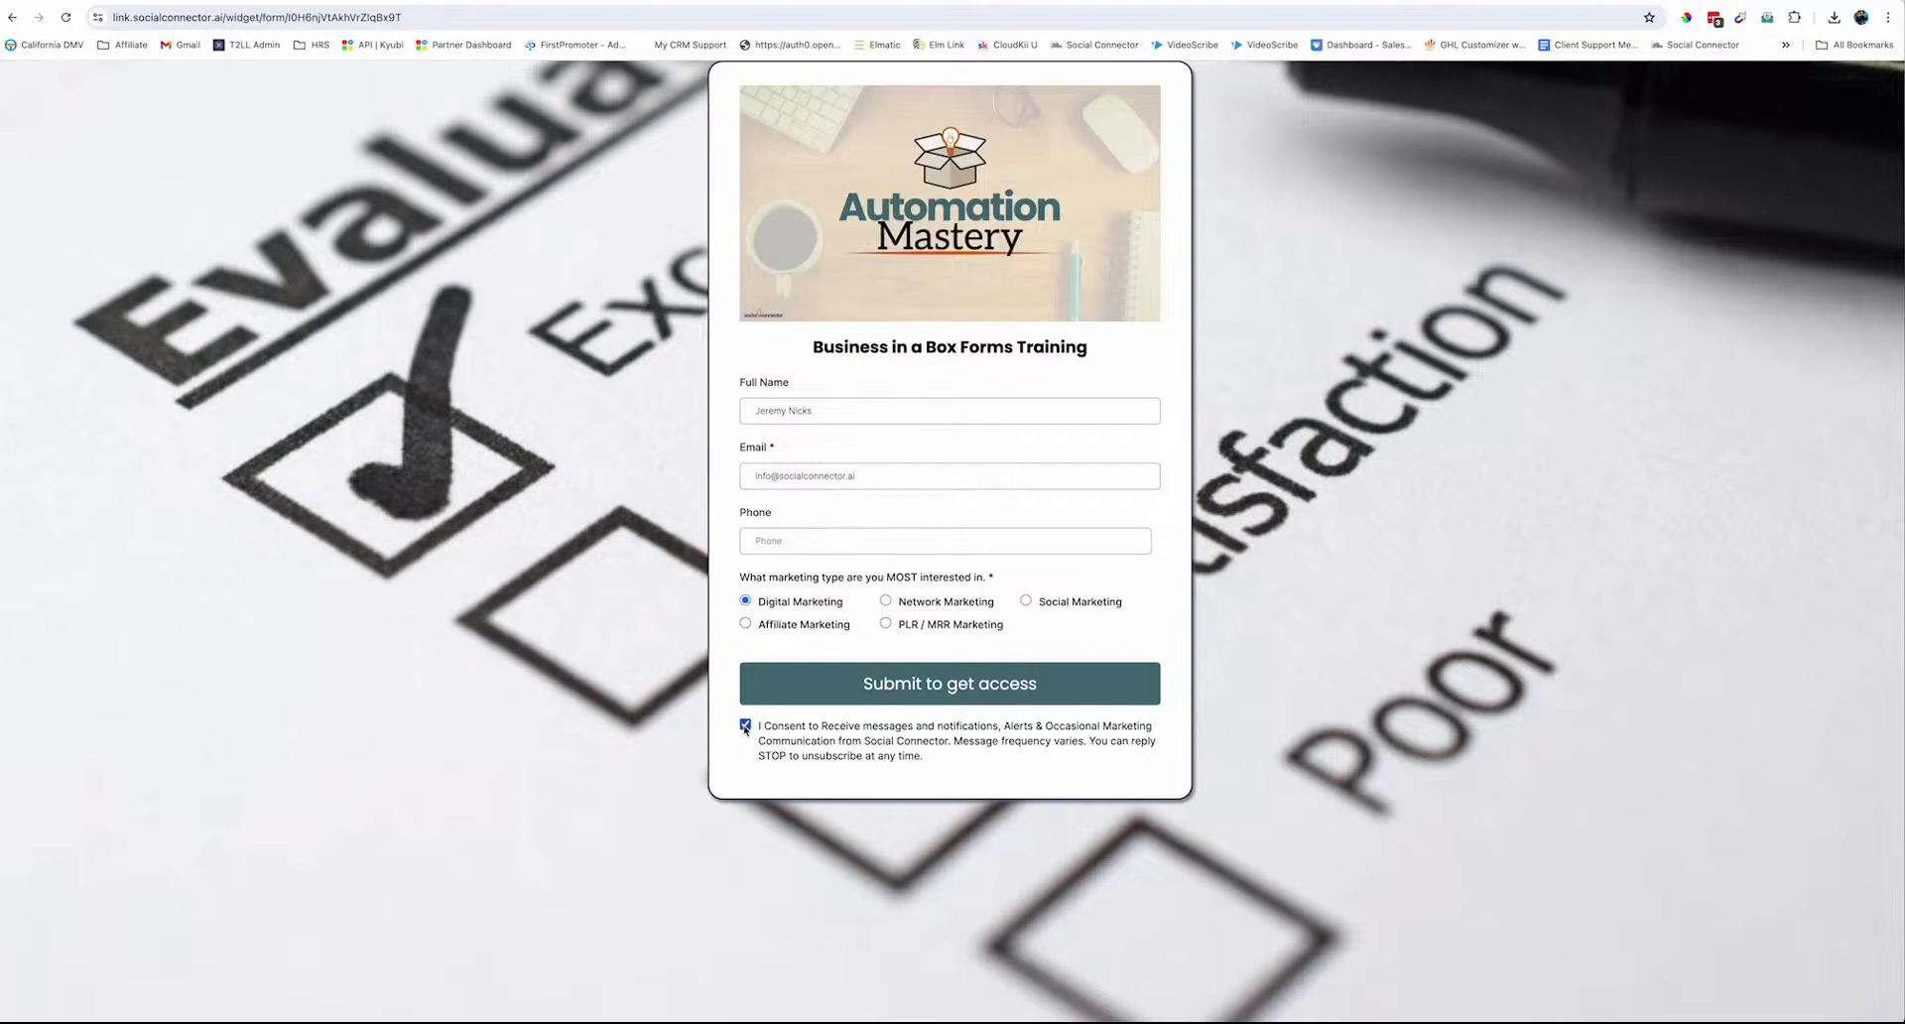
pyautogui.click(972, 685)
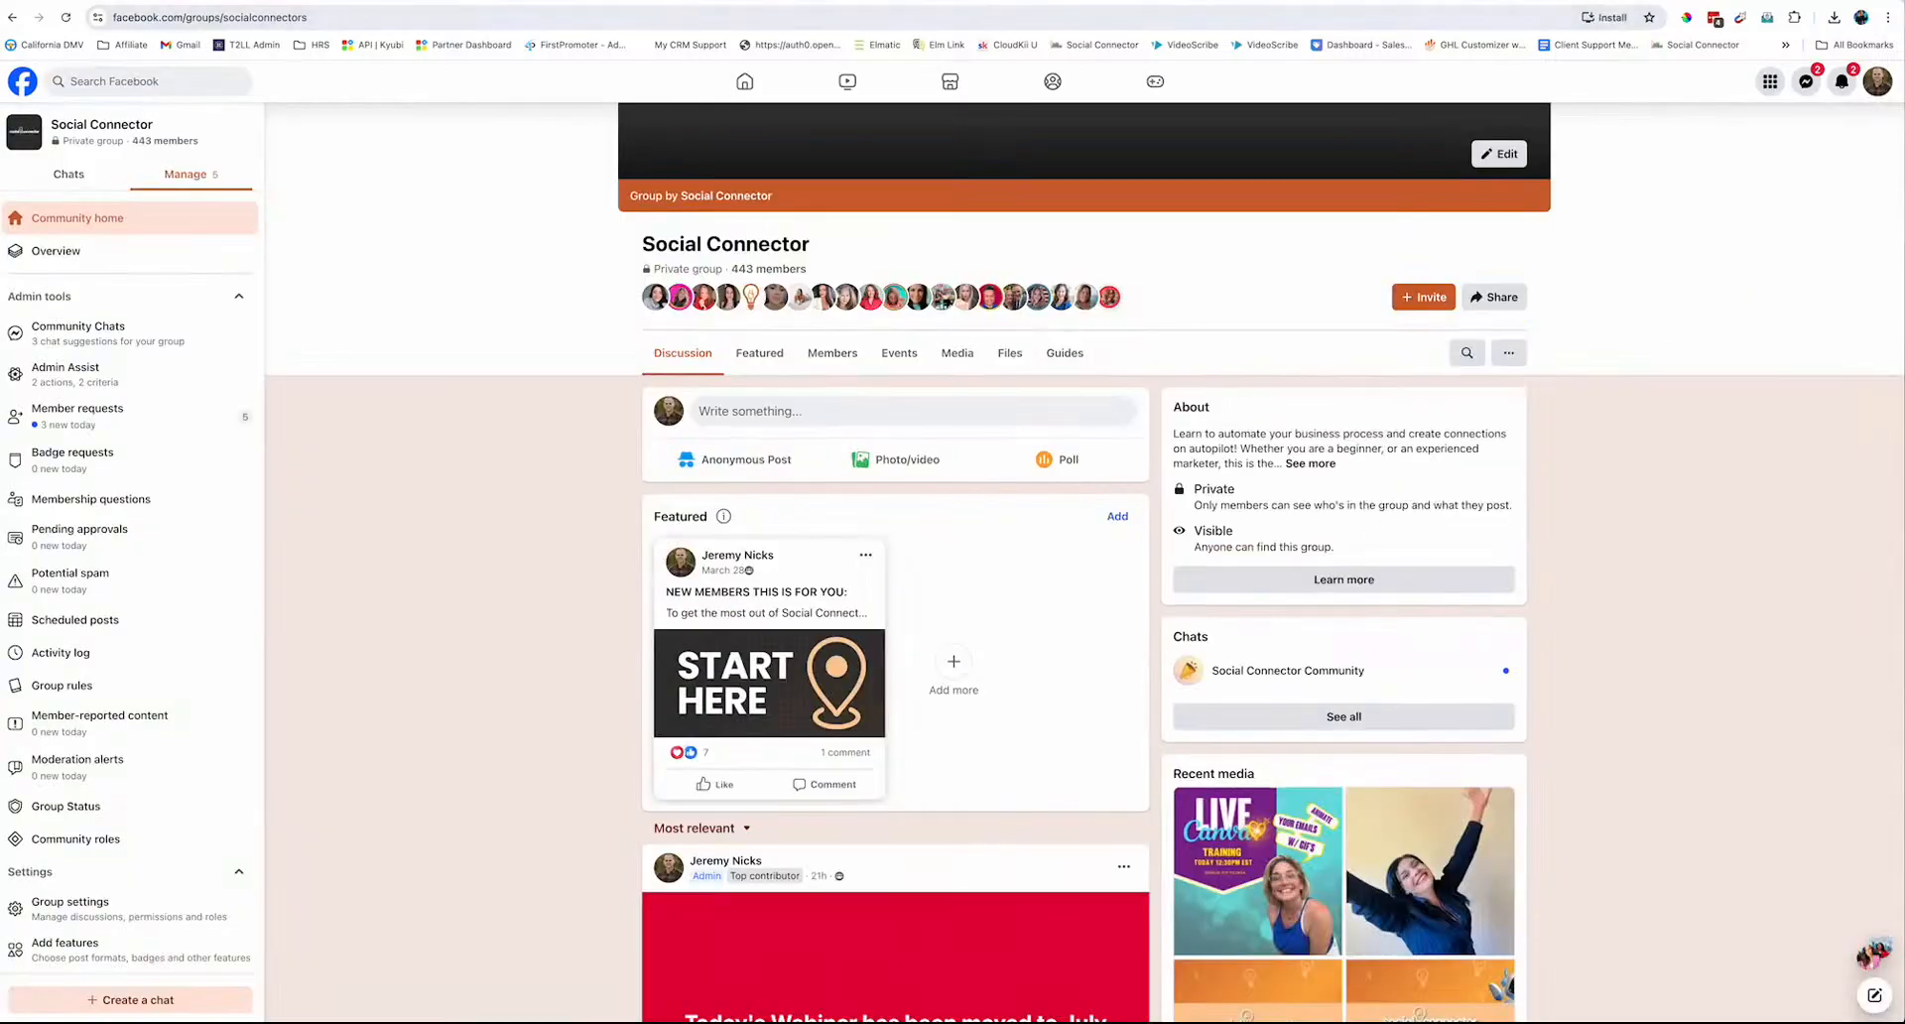
# Close the live form tab and Integrate dialog, and return to the Forms list
pyautogui.press('super+w')
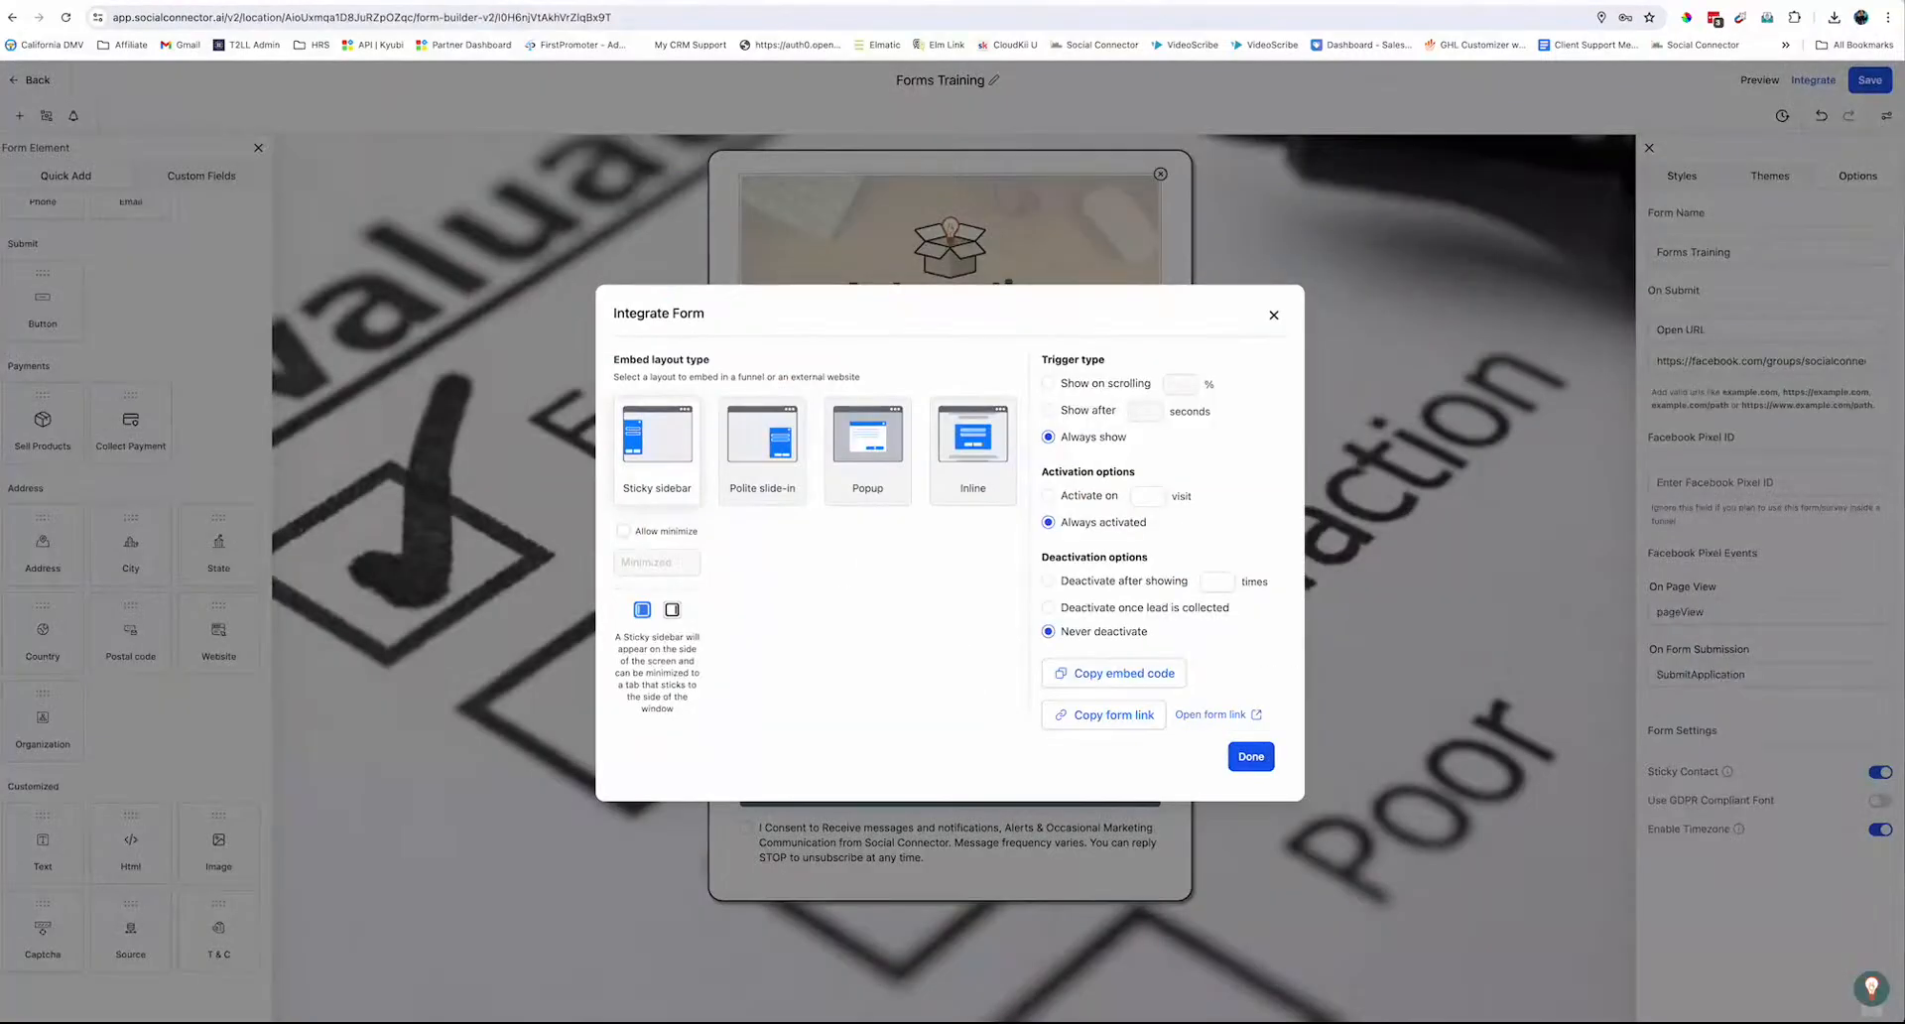
pyautogui.click(1274, 315)
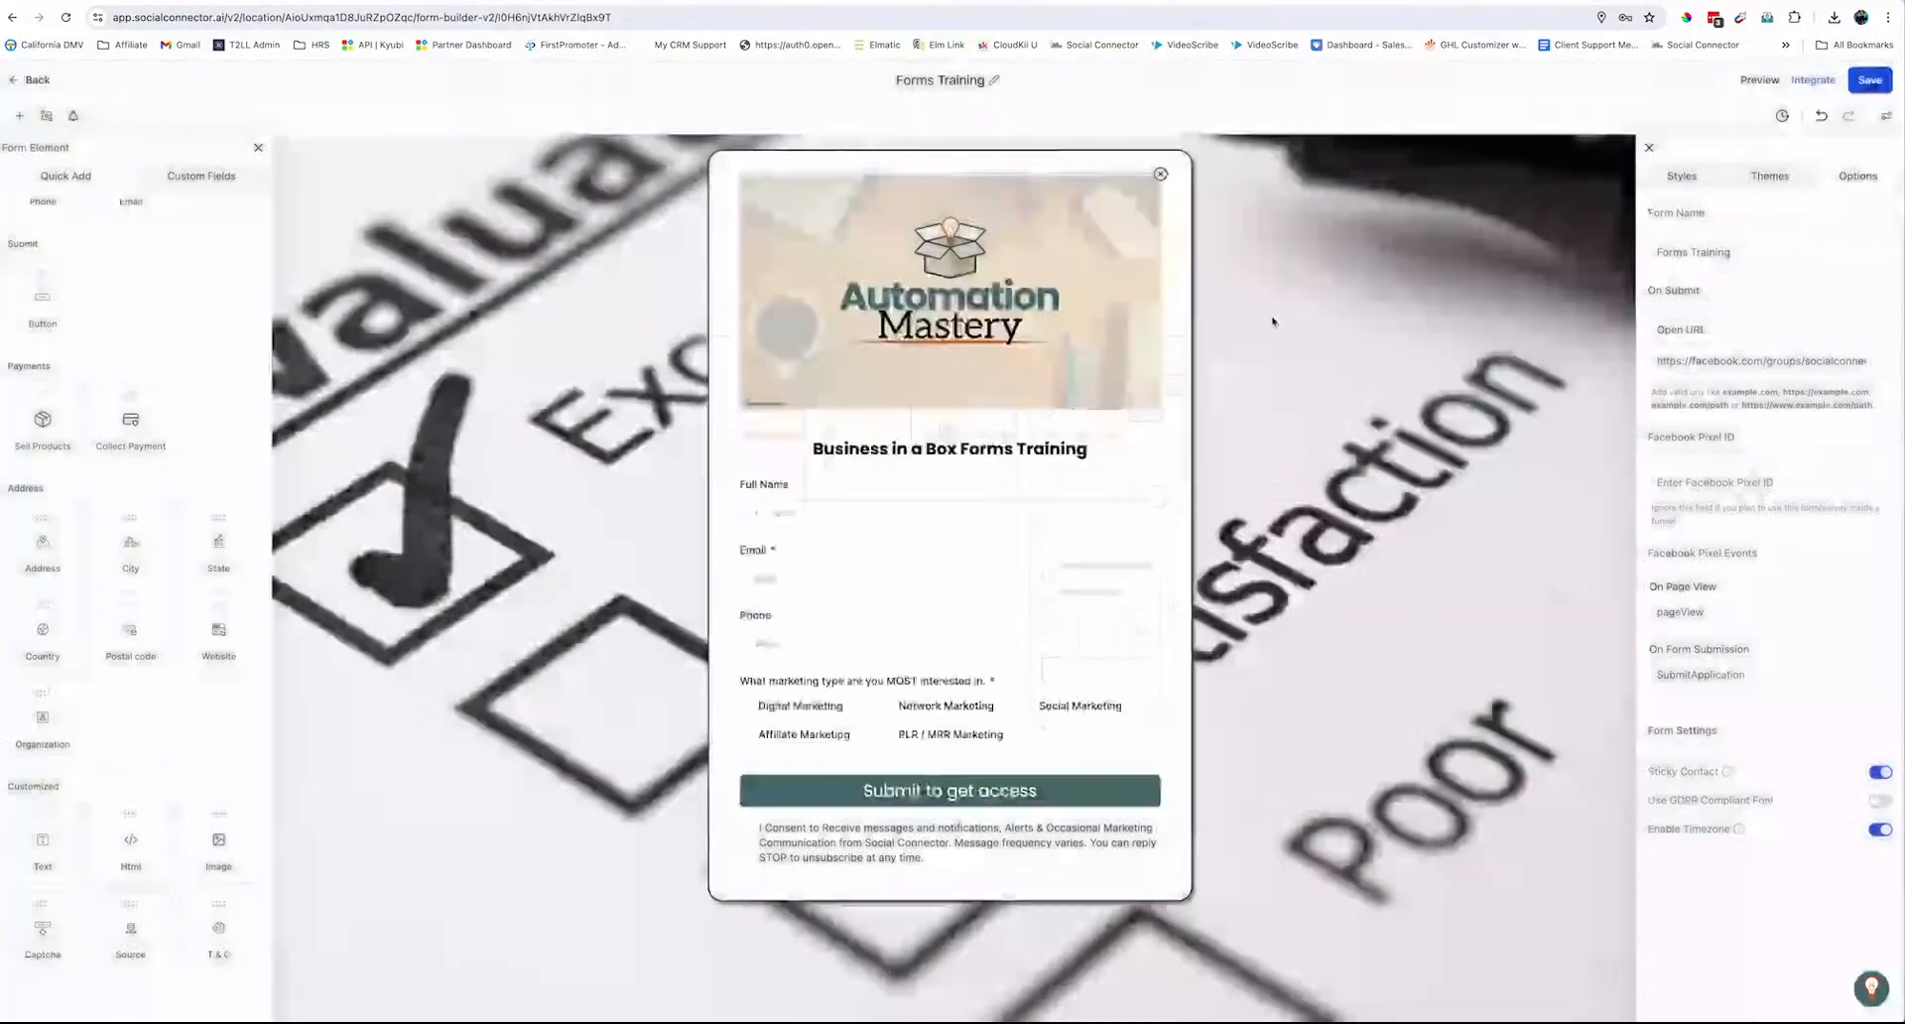
pyautogui.click(50, 80)
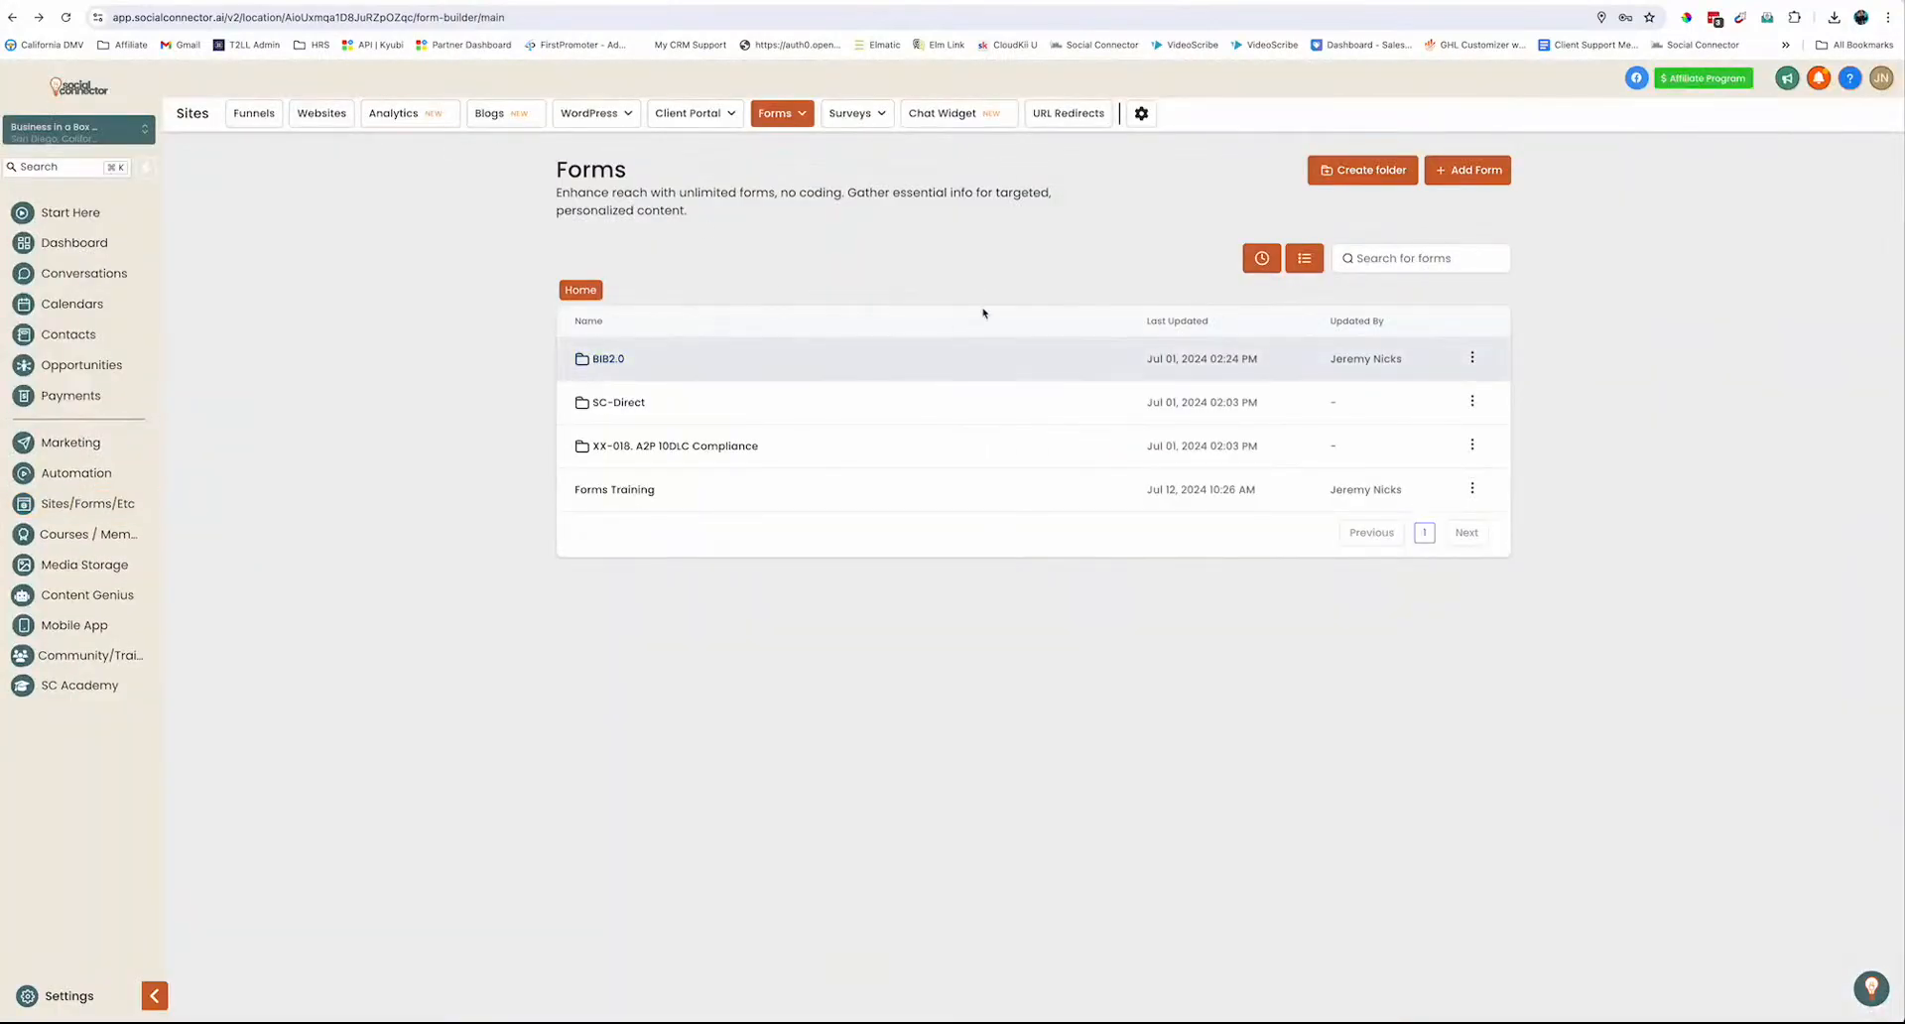
# Go to Forms > Submissions and filter the list to the Forms Training form
pyautogui.click(782, 113)
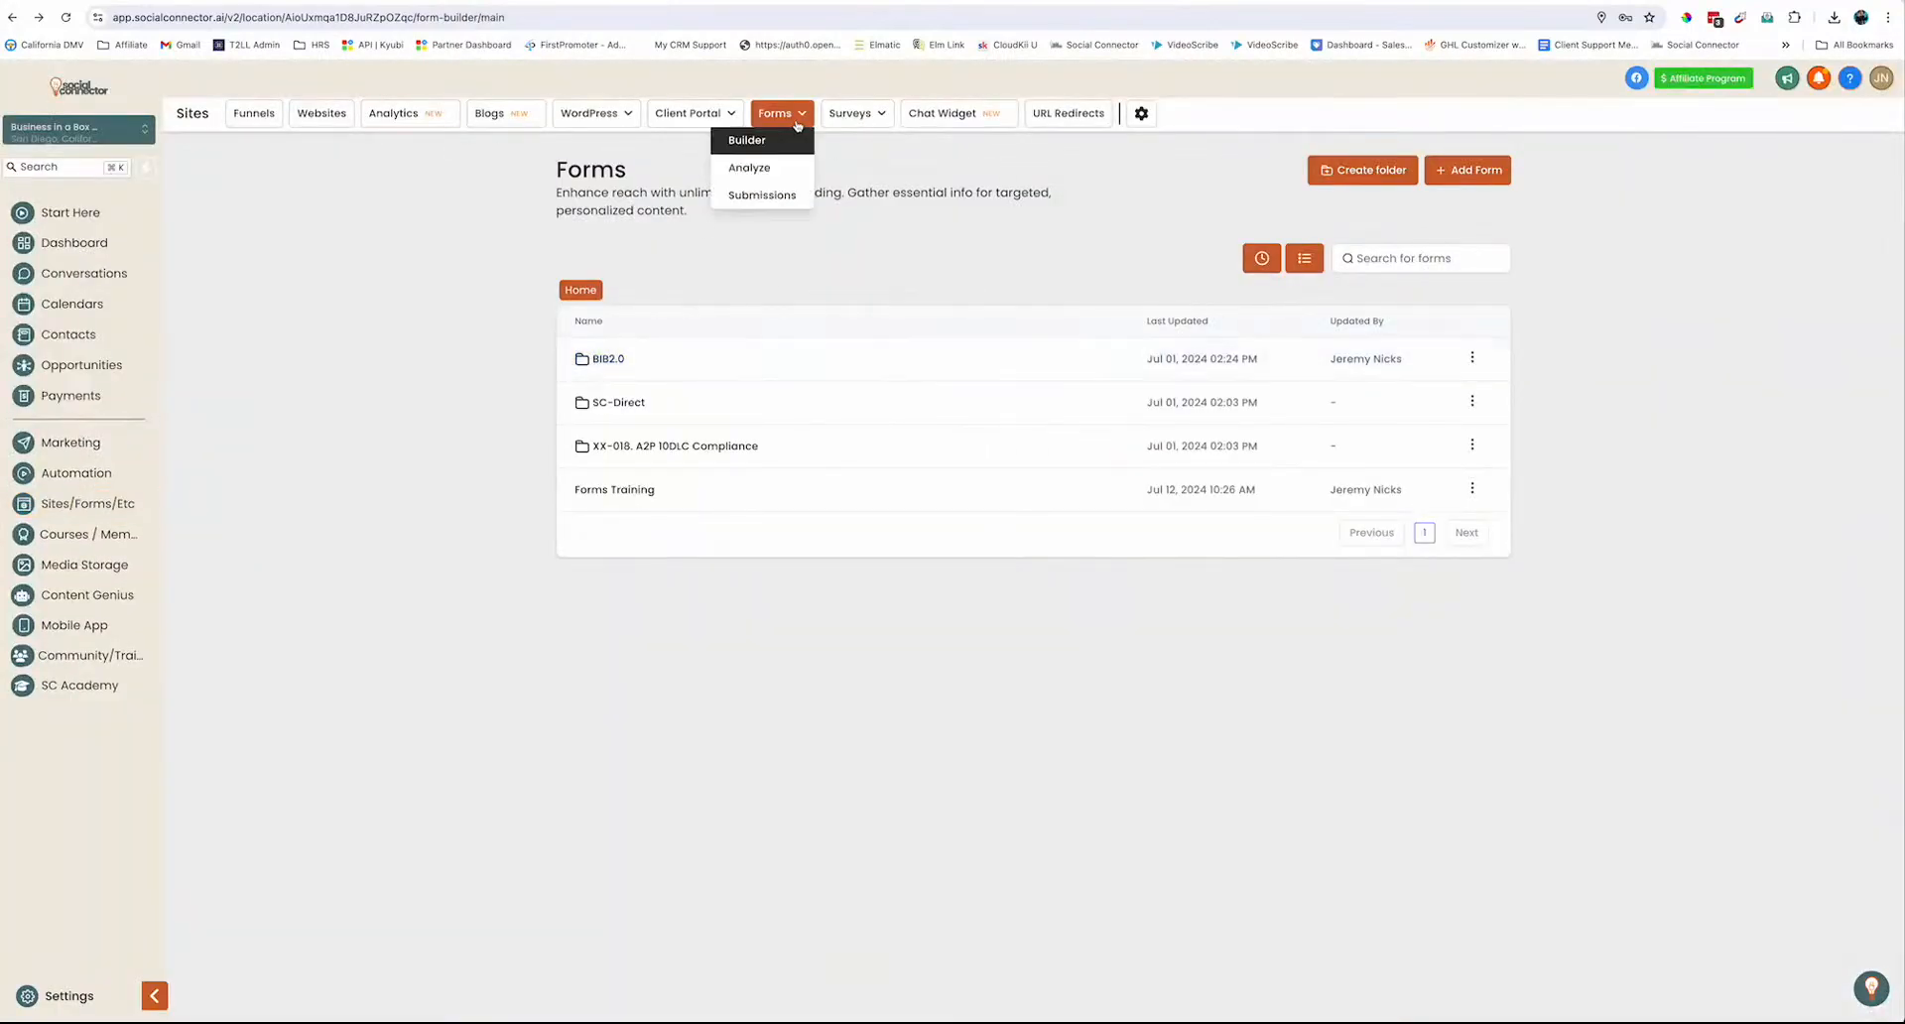
pyautogui.click(773, 195)
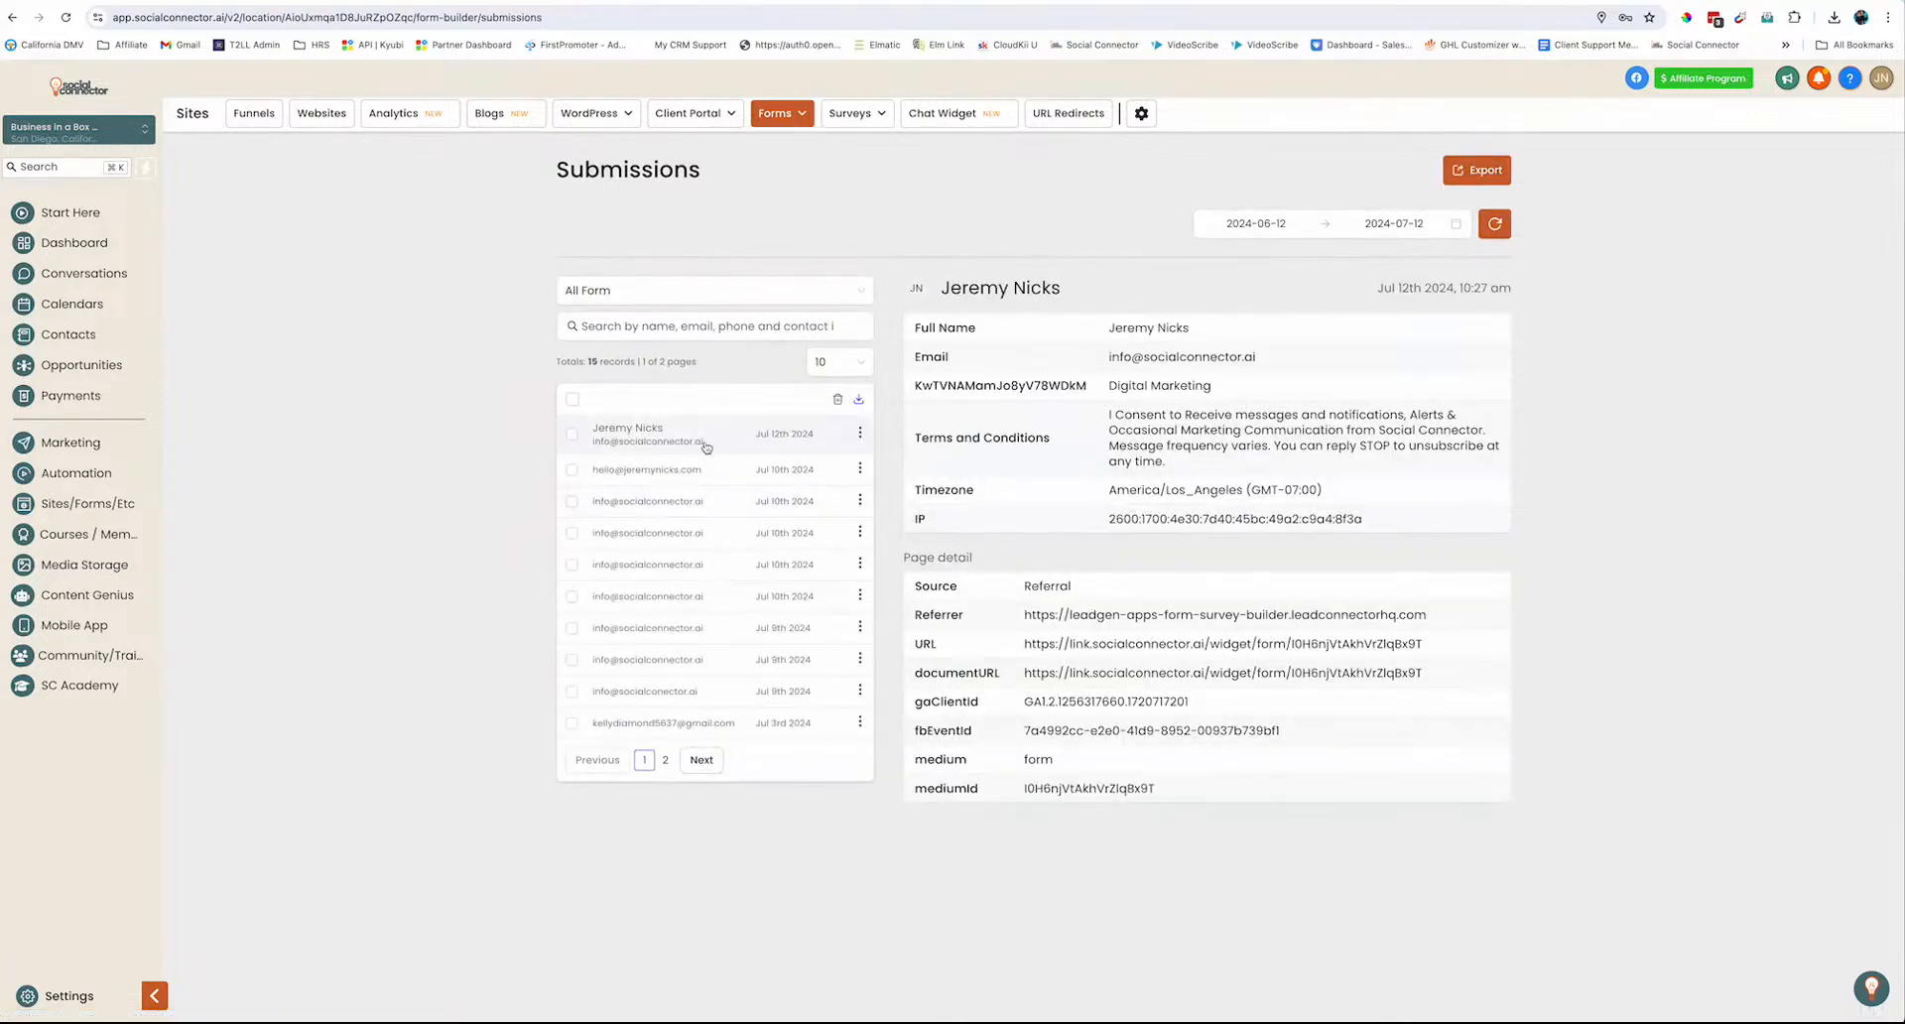
pyautogui.click(670, 298)
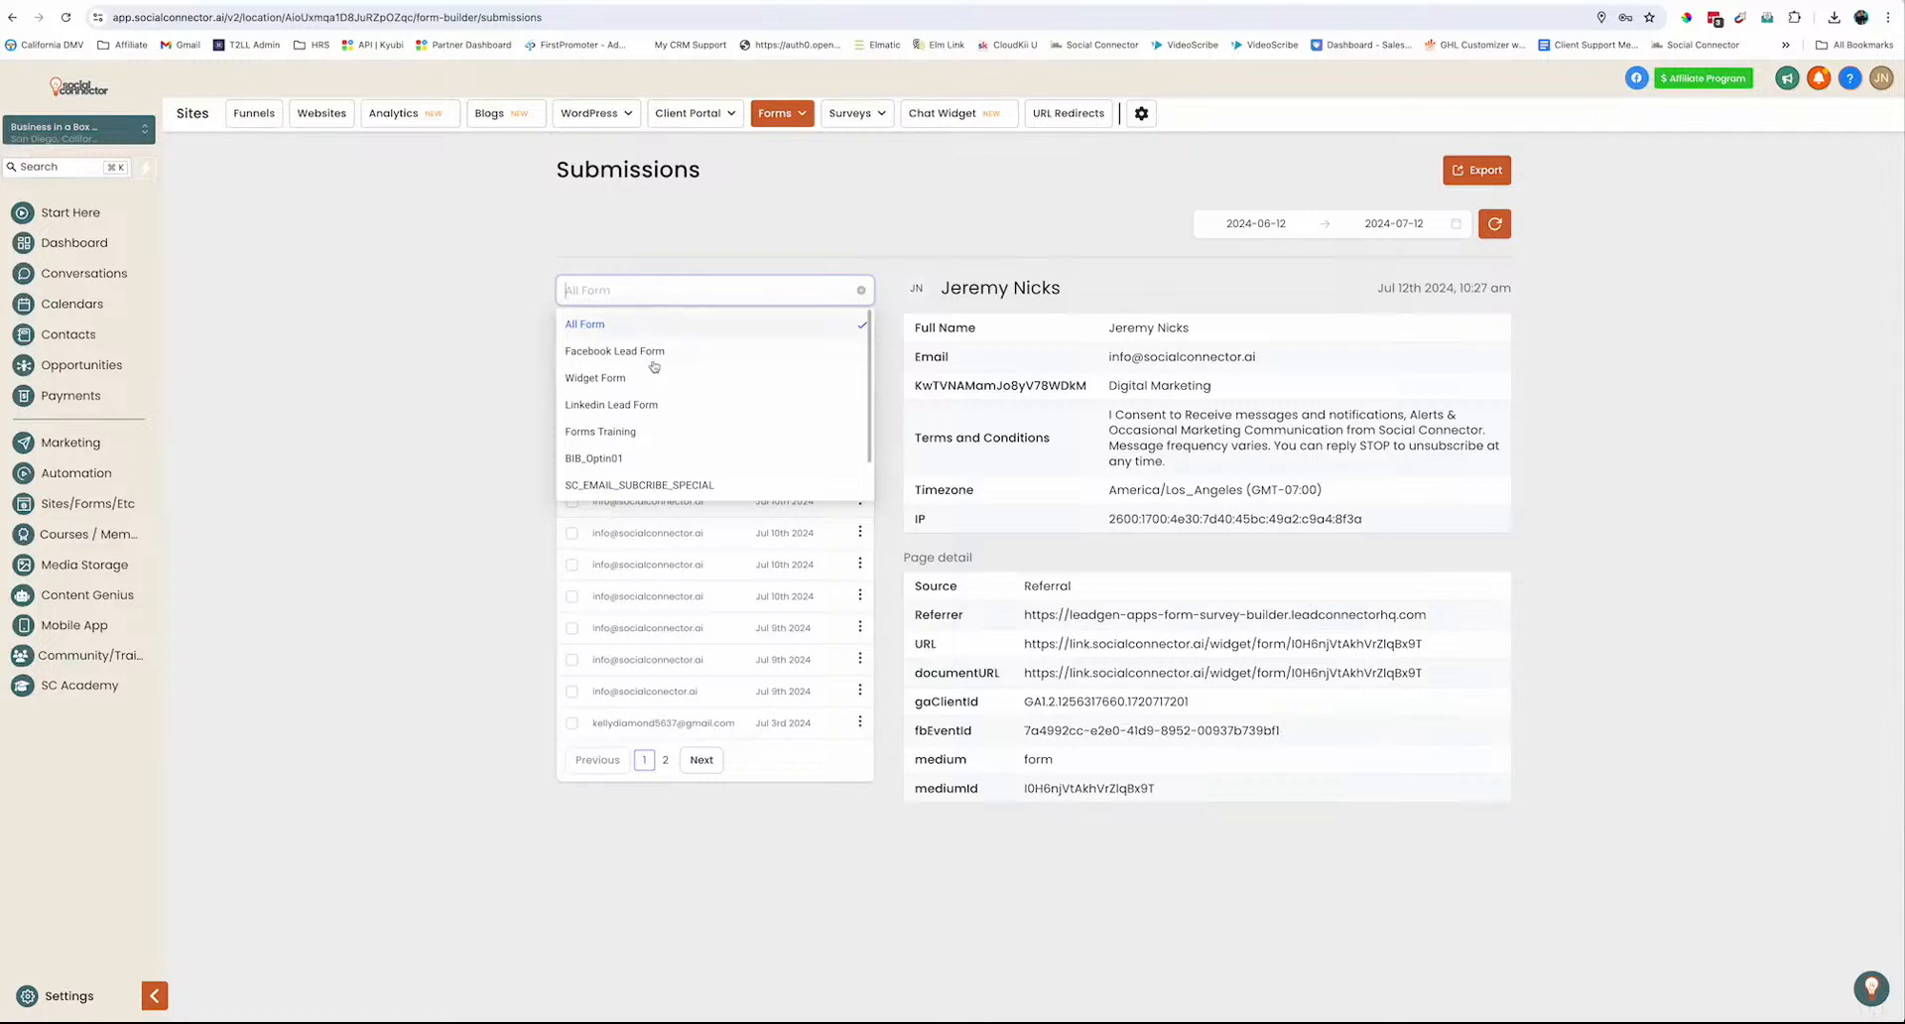
pyautogui.scroll(-1, 652, 445)
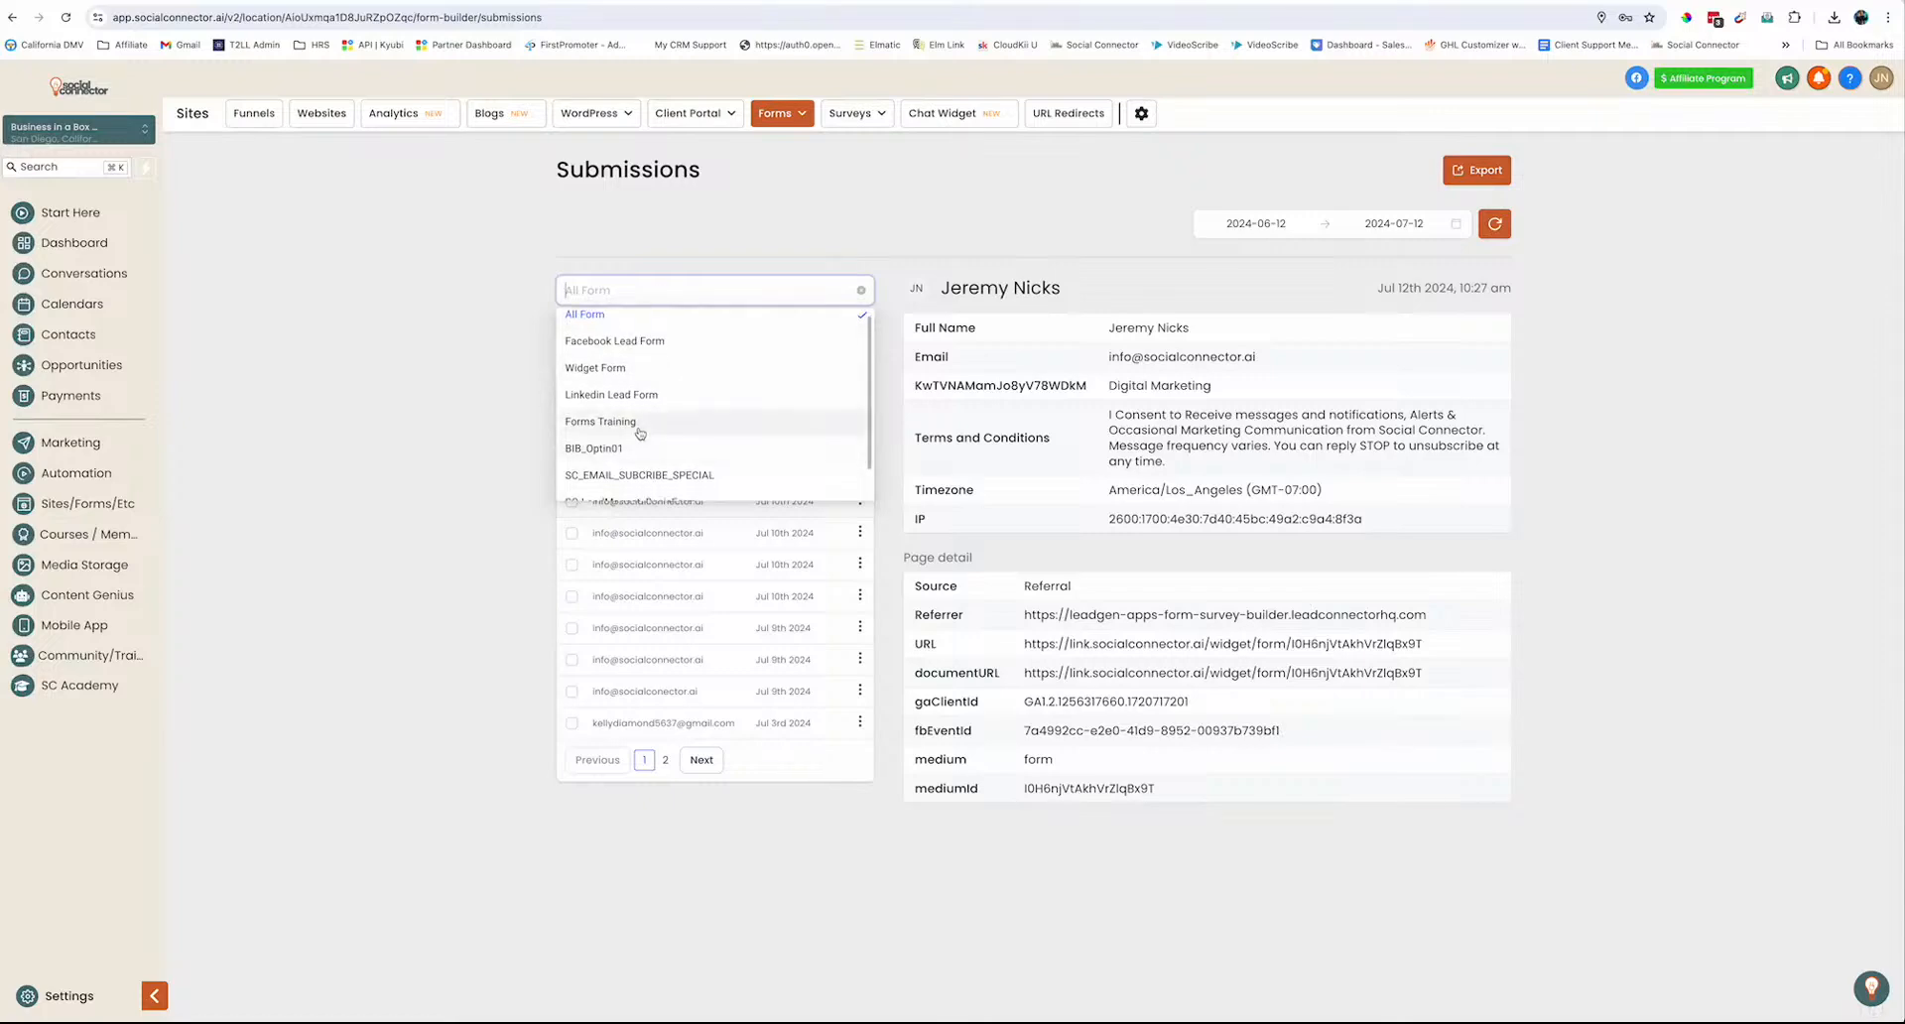
pyautogui.click(643, 422)
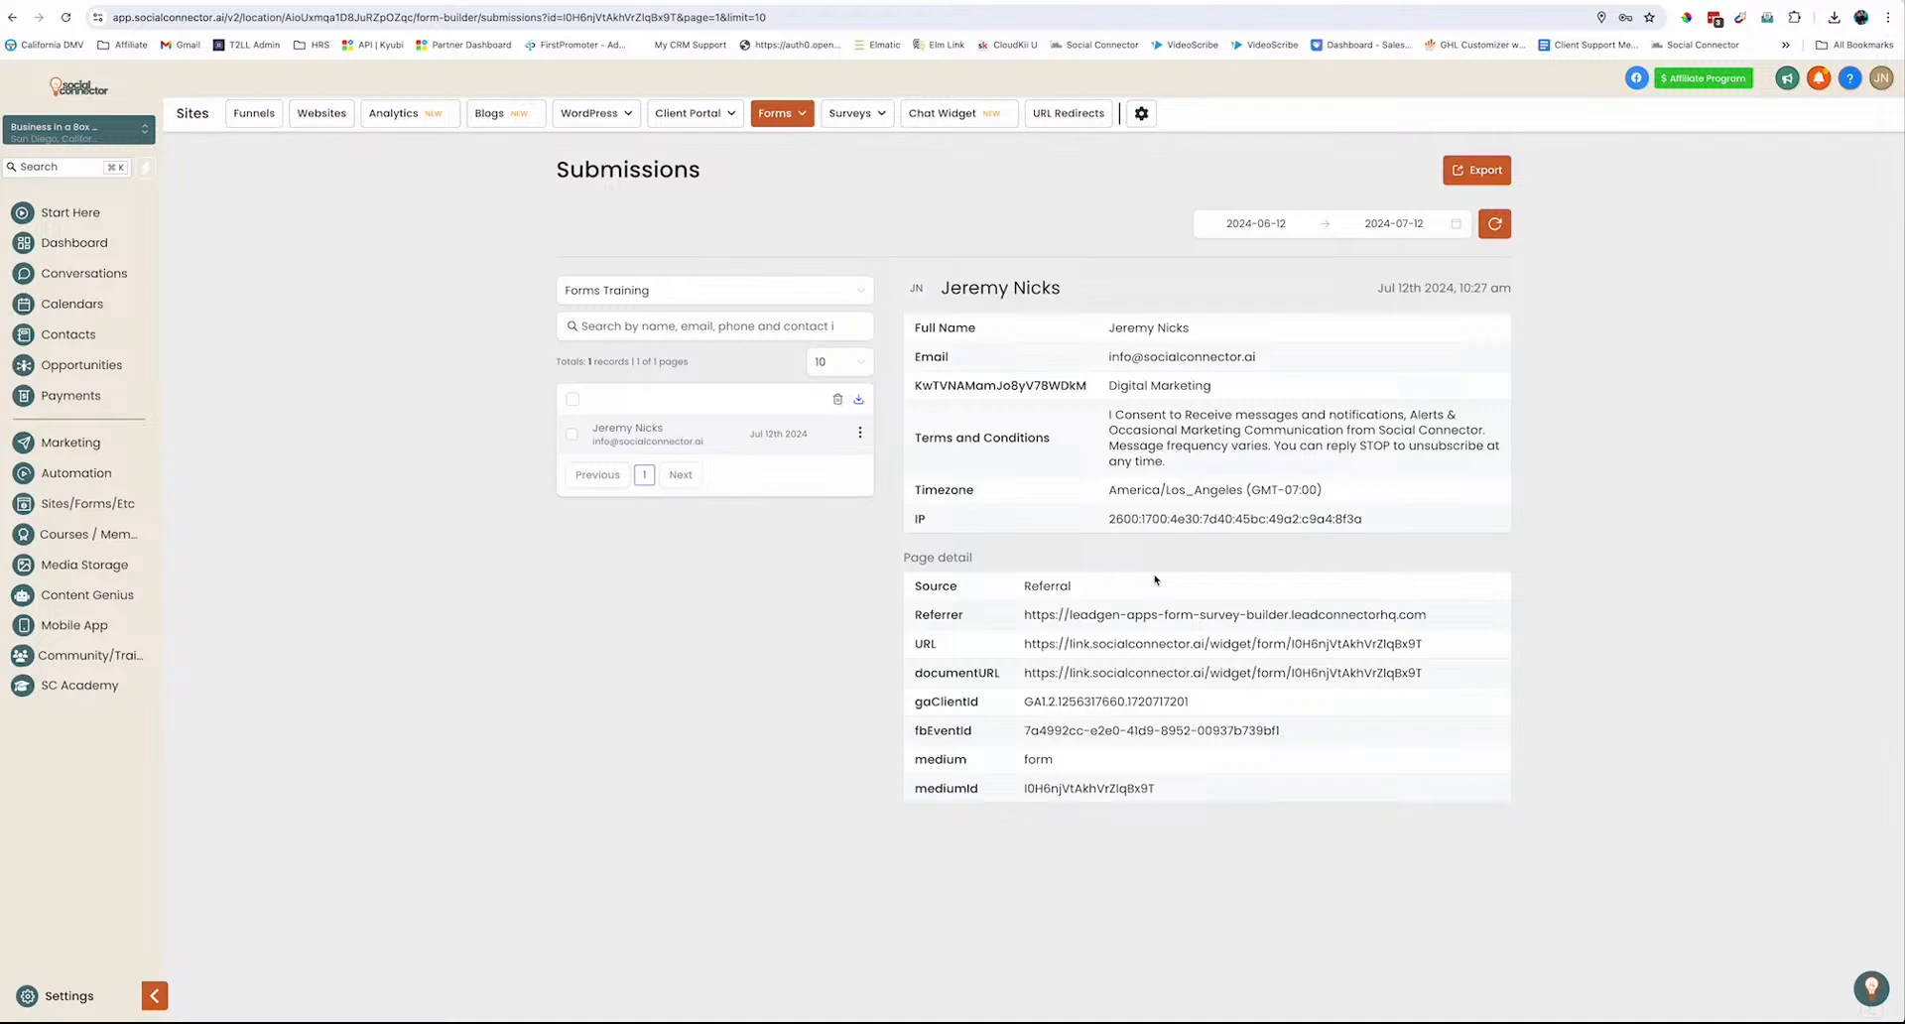
# Open the test submitter's contact and expand Business Interests to show Digital Marketing as primary interest
pyautogui.click(1005, 296)
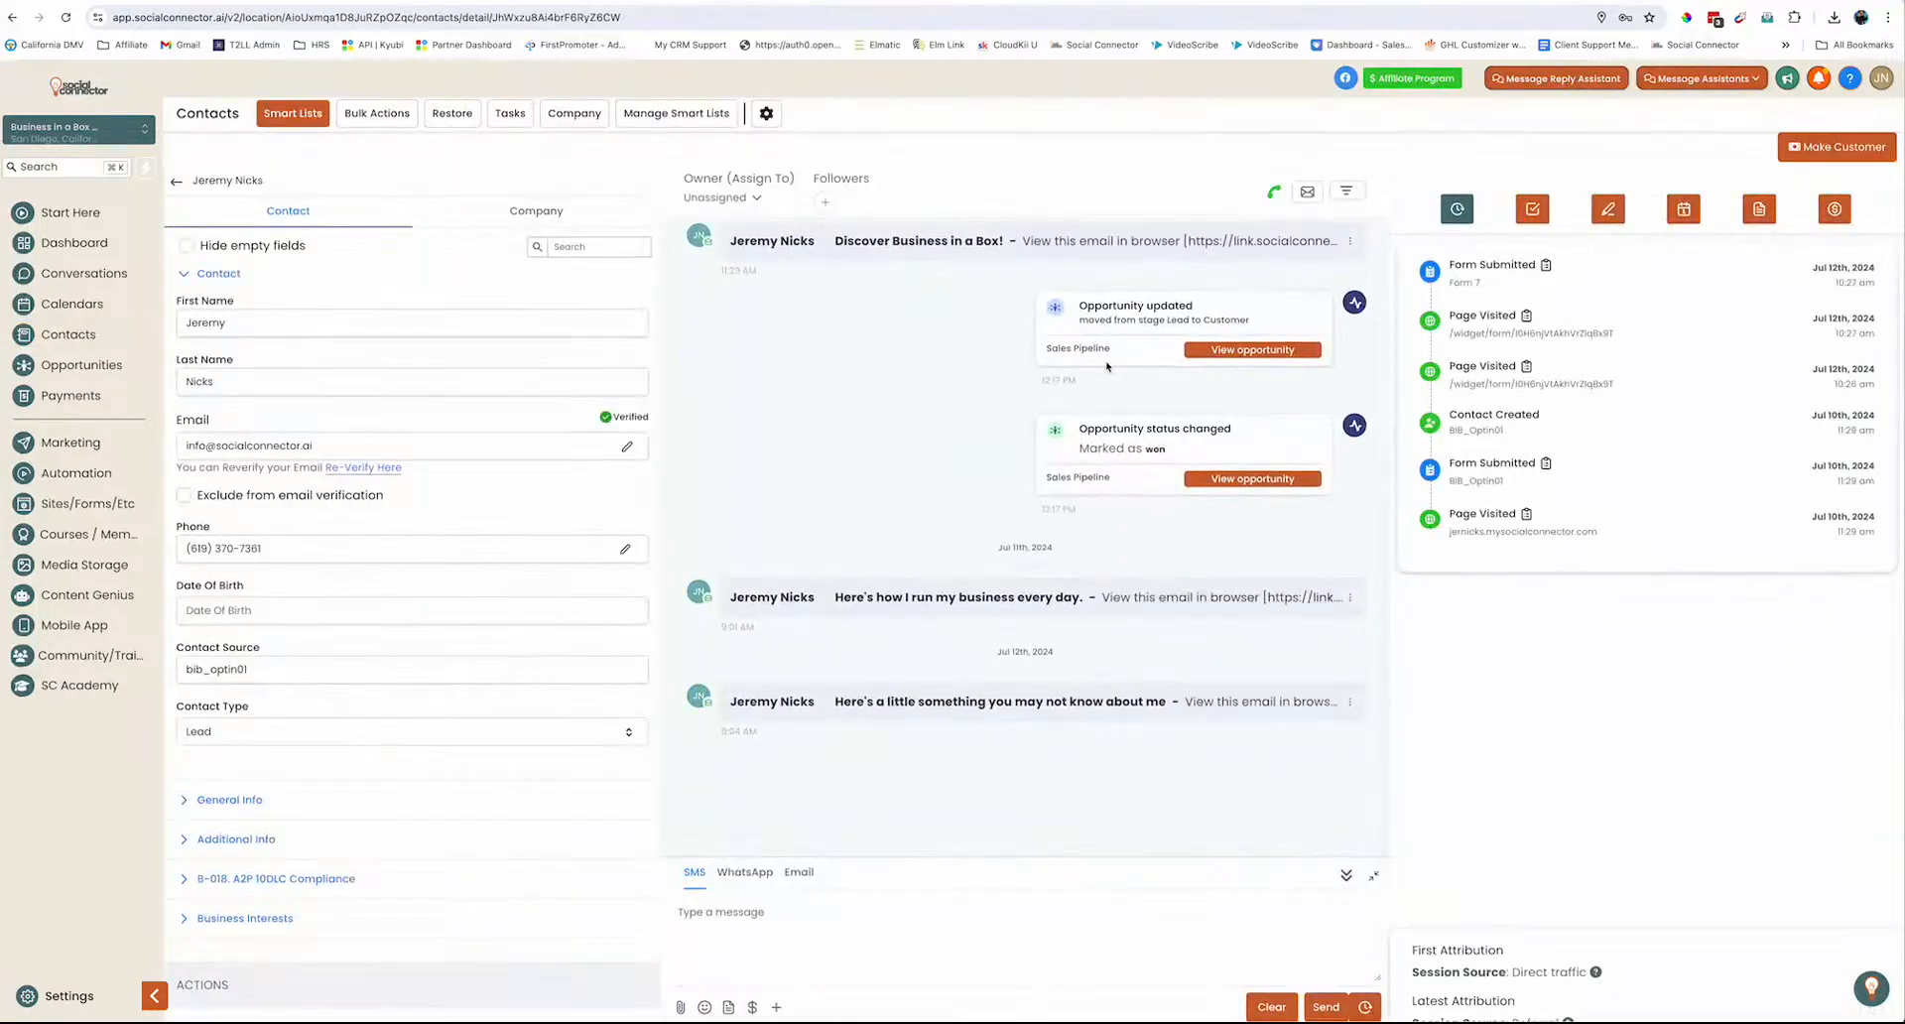
pyautogui.click(200, 282)
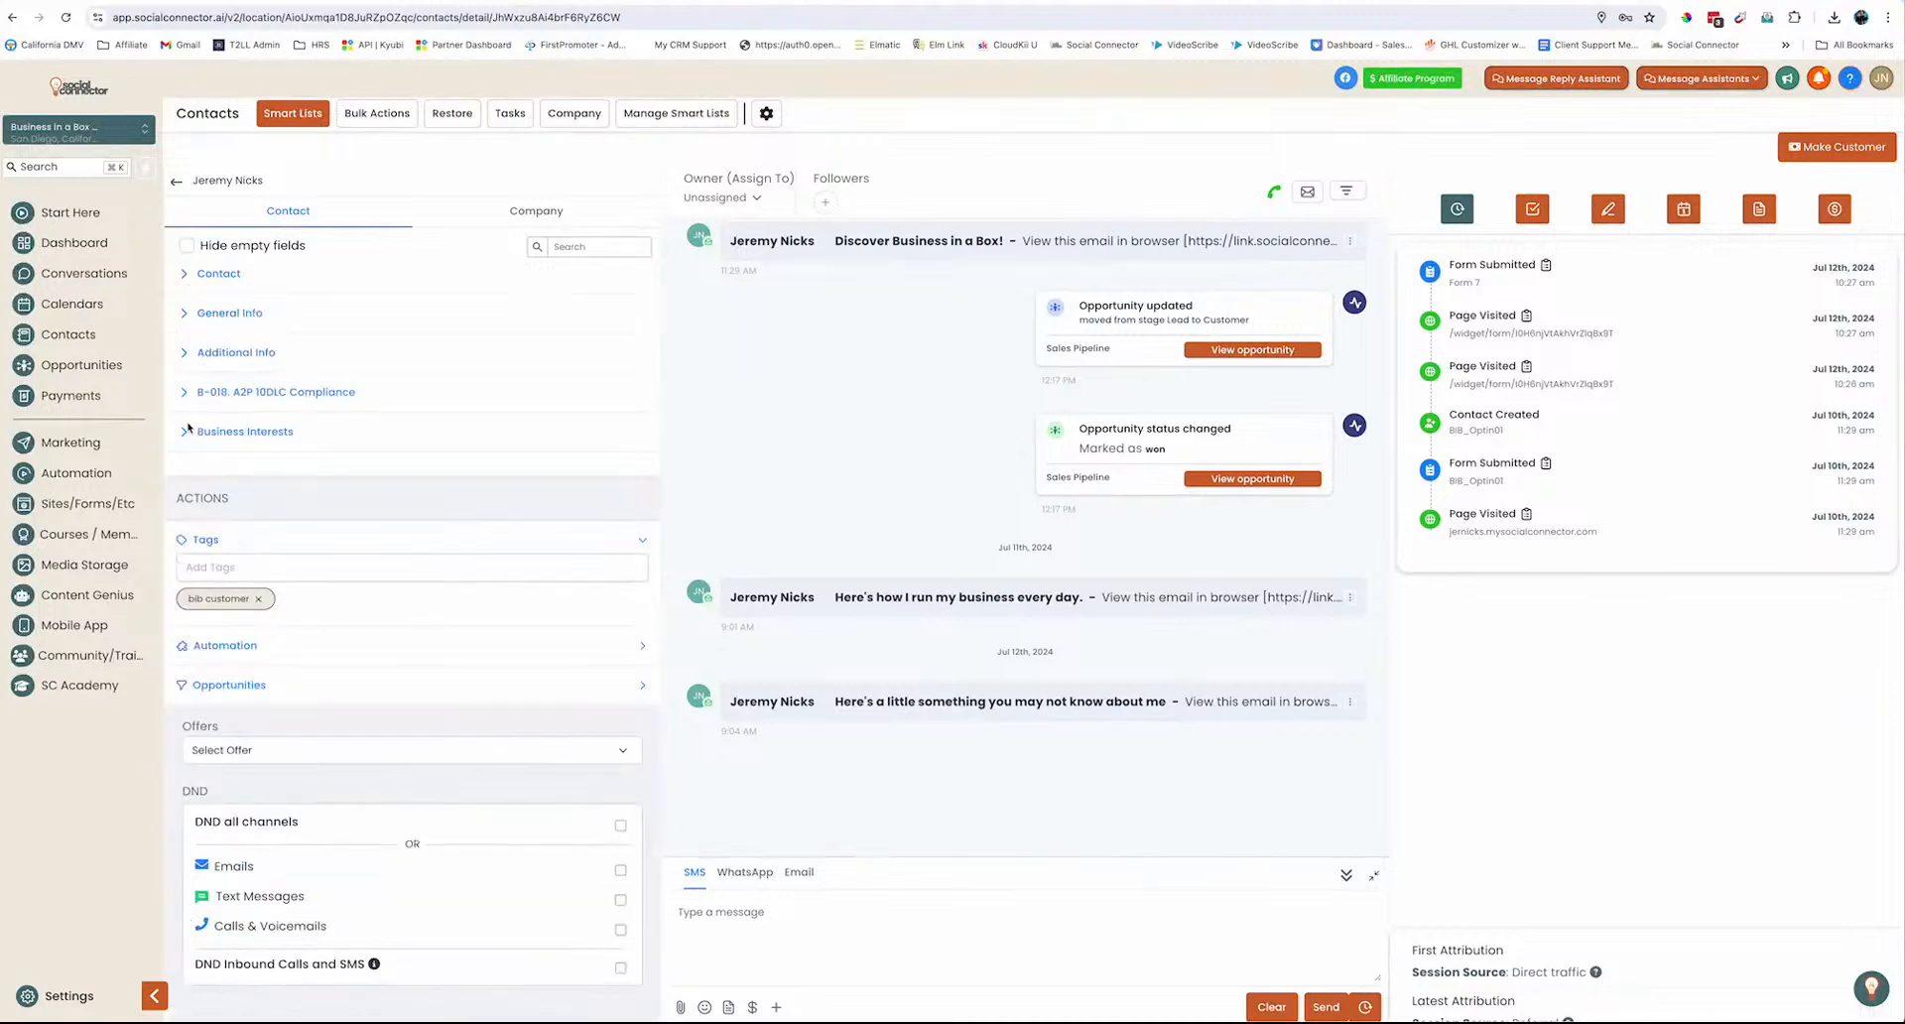
pyautogui.click(189, 430)
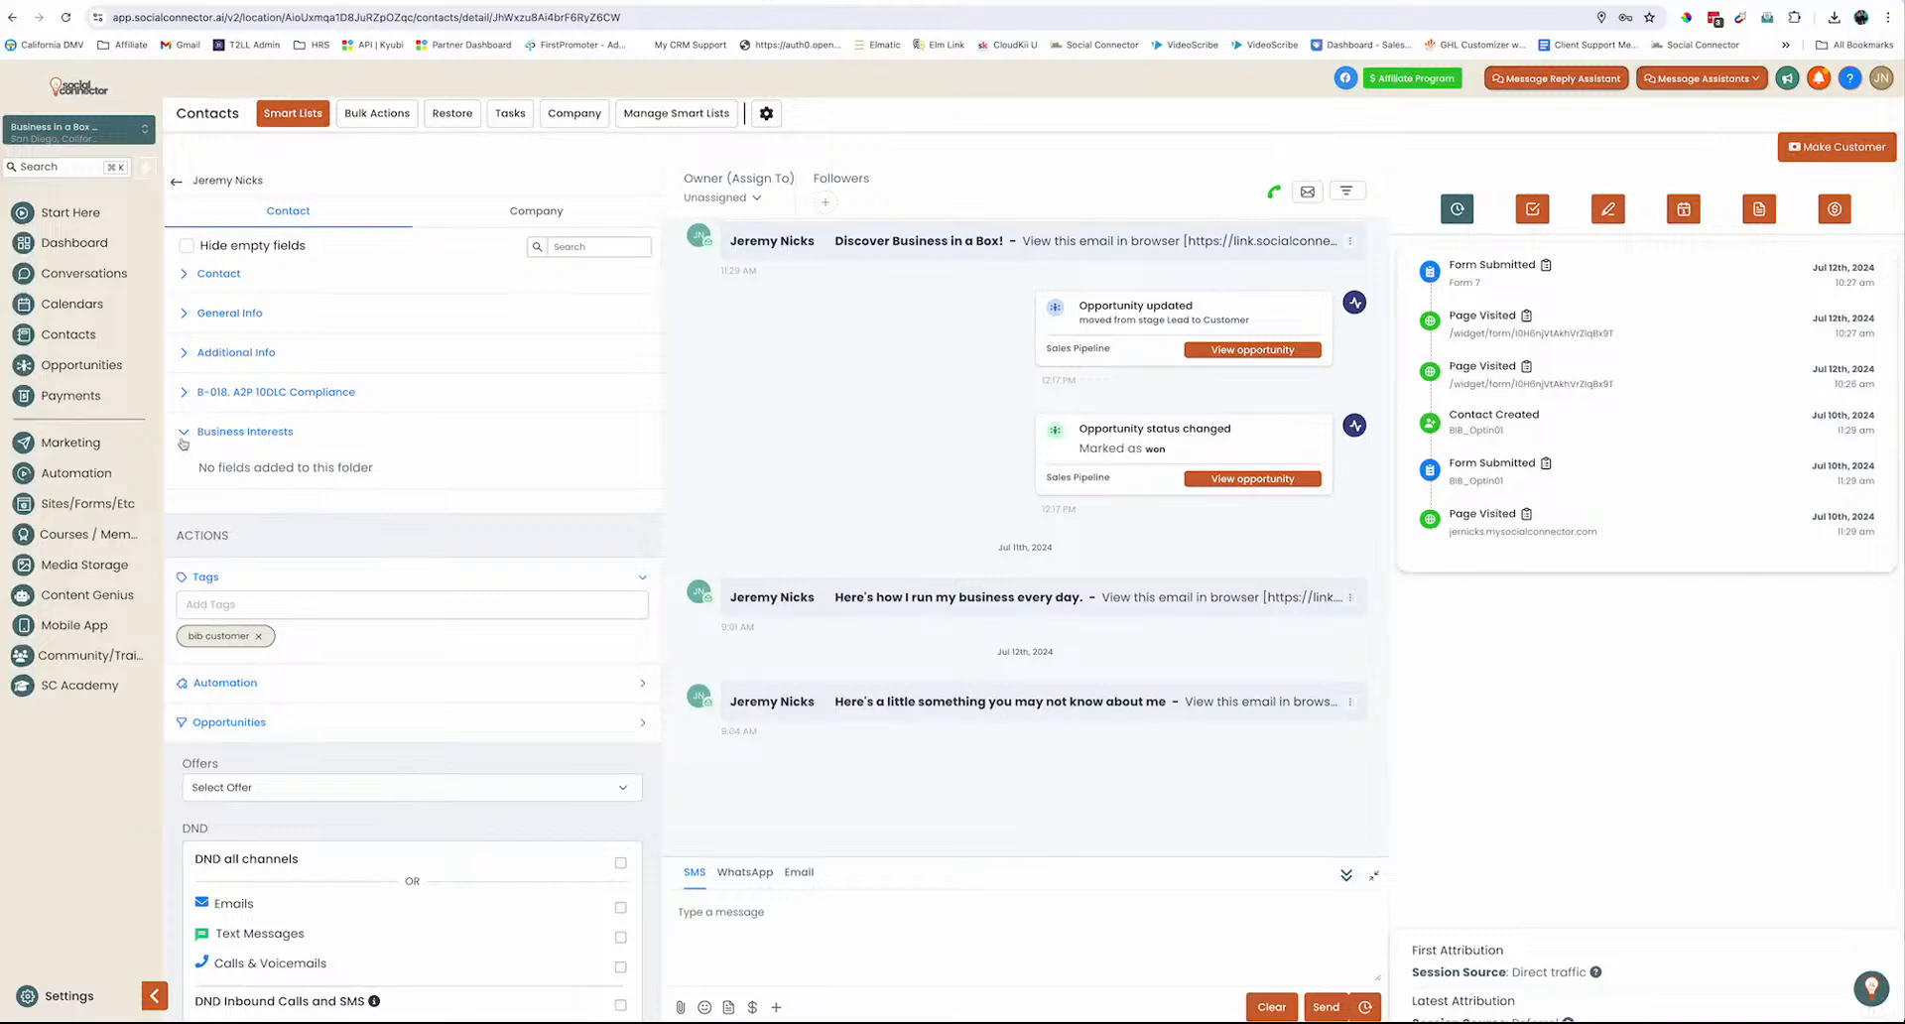
pyautogui.click(184, 434)
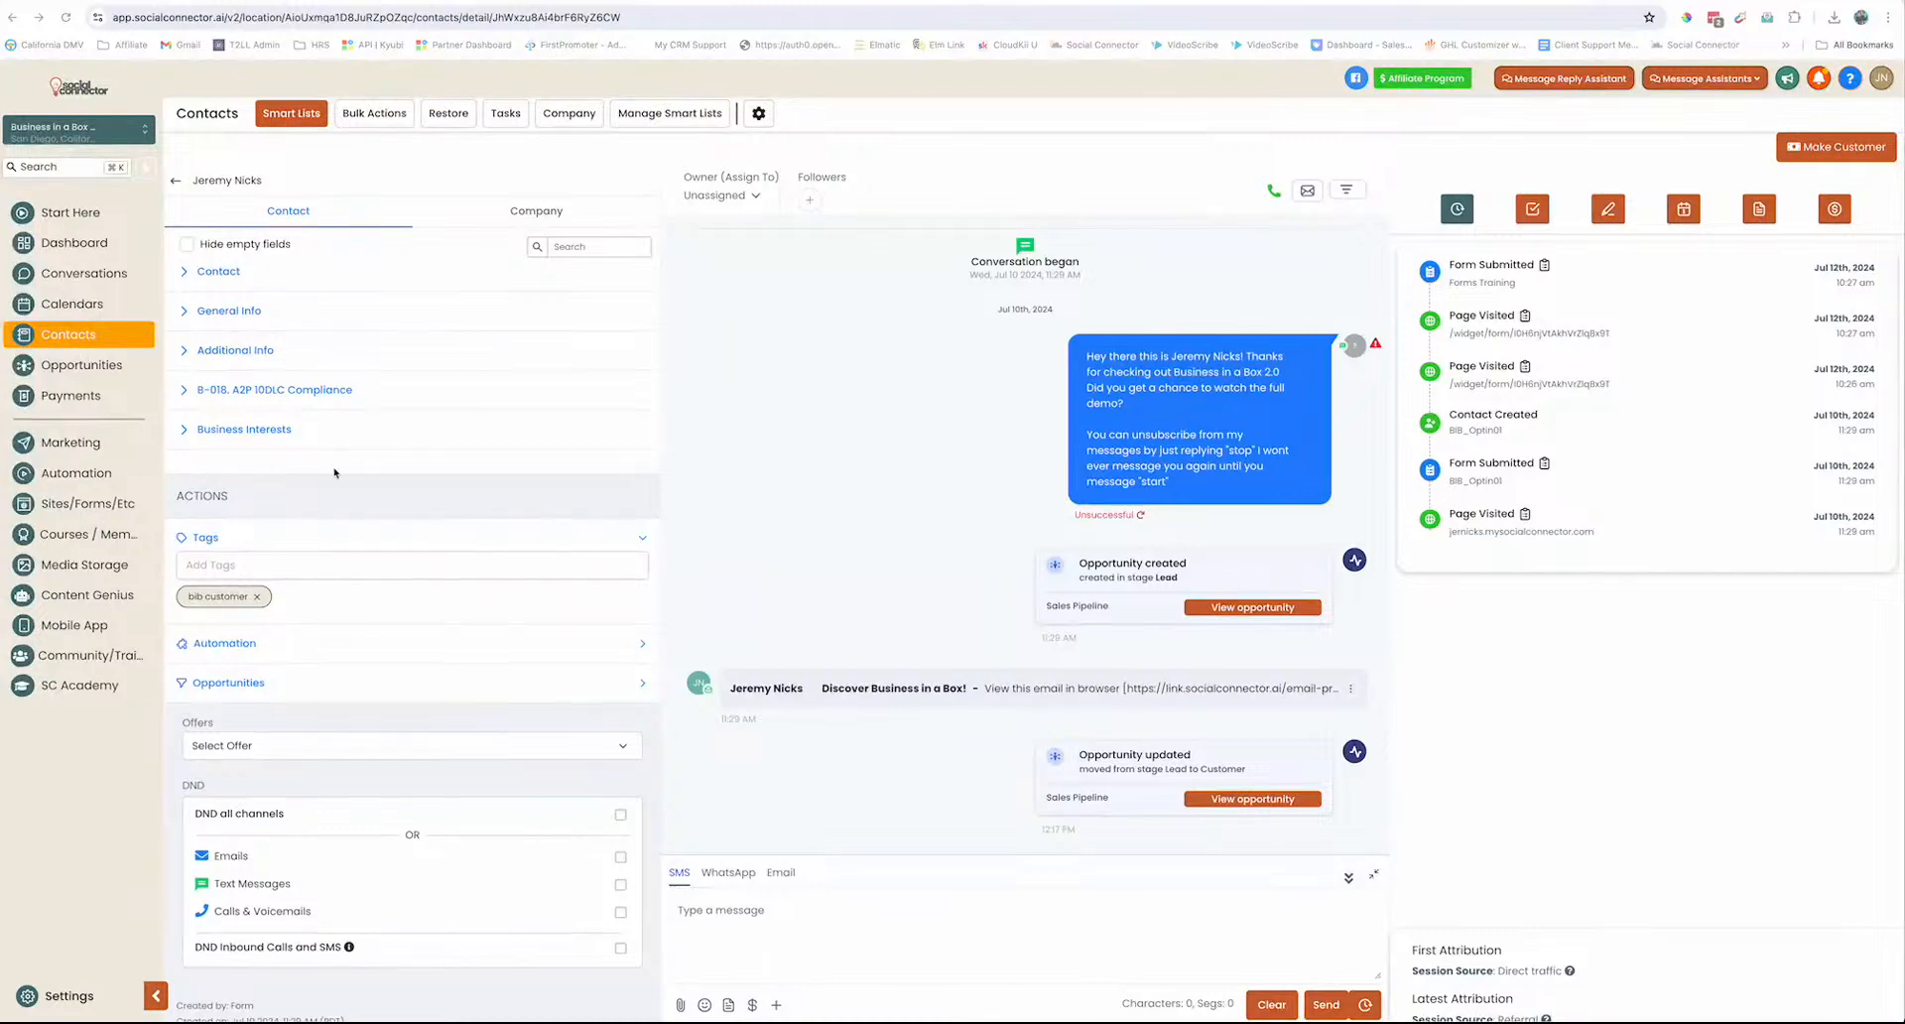
pyautogui.click(184, 430)
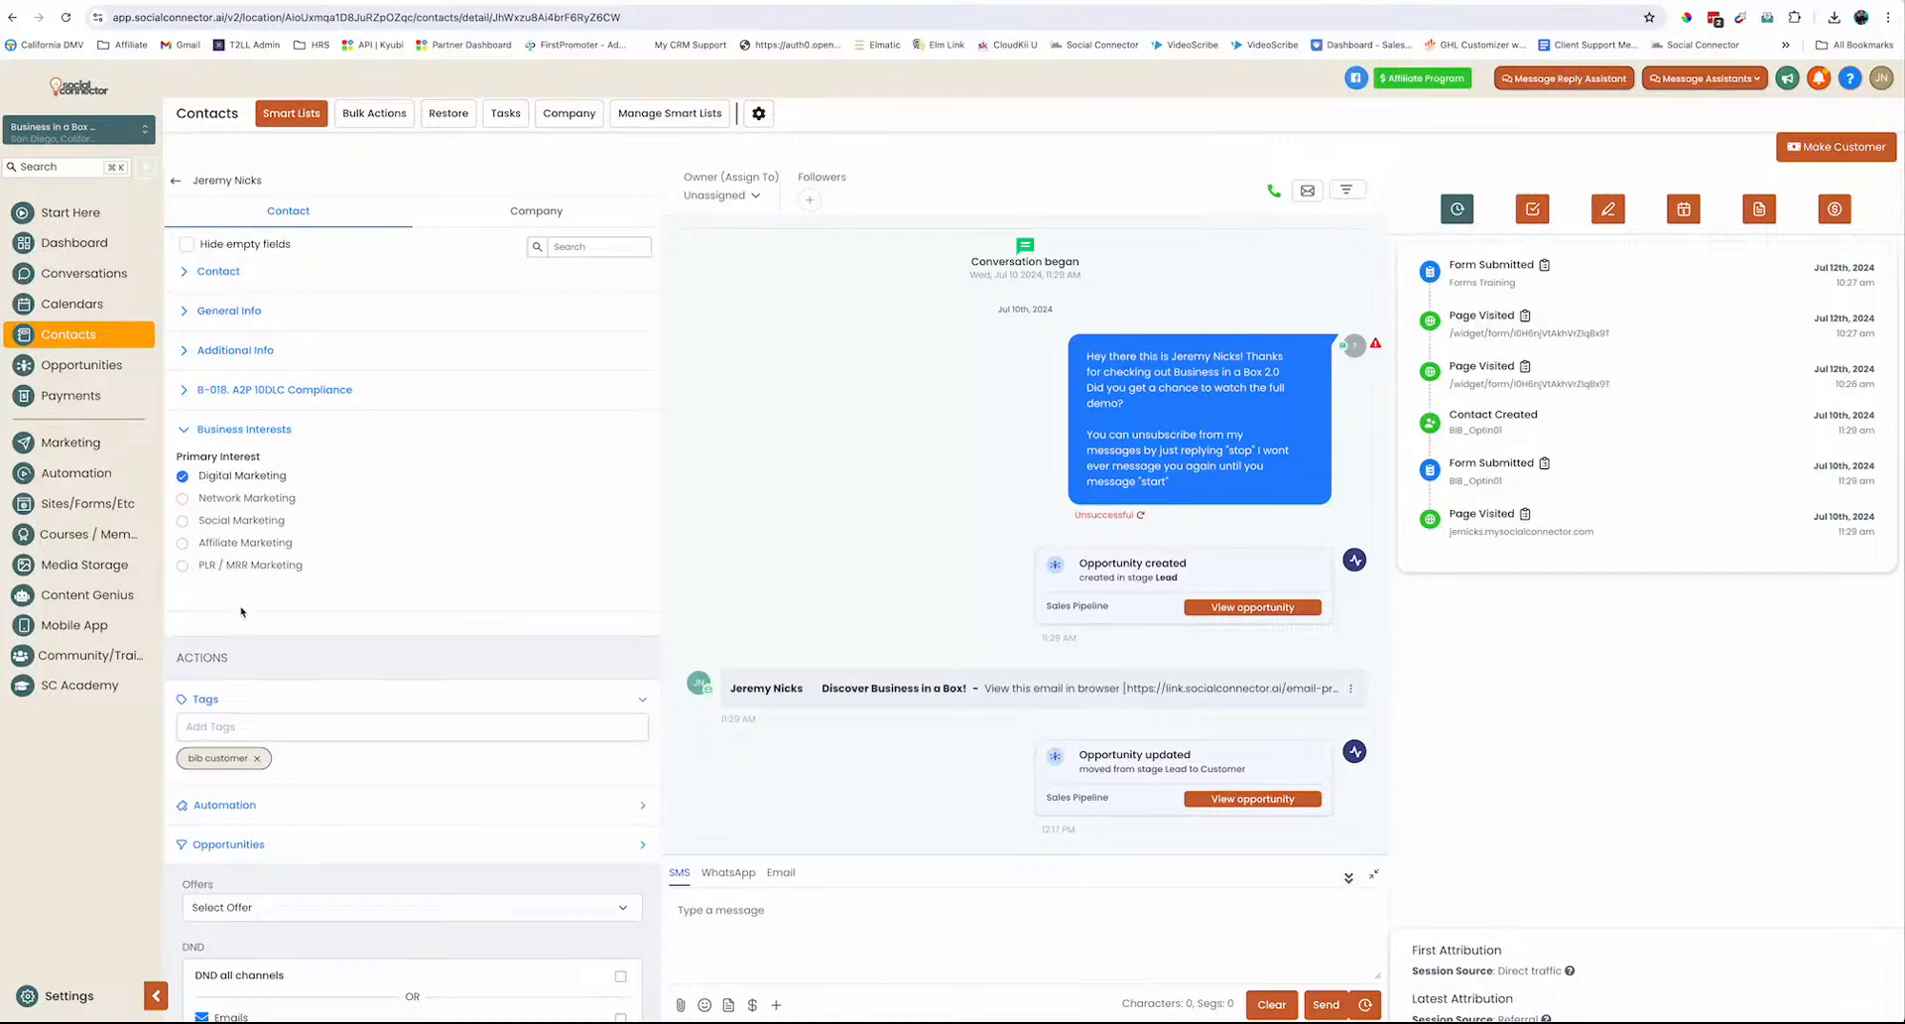